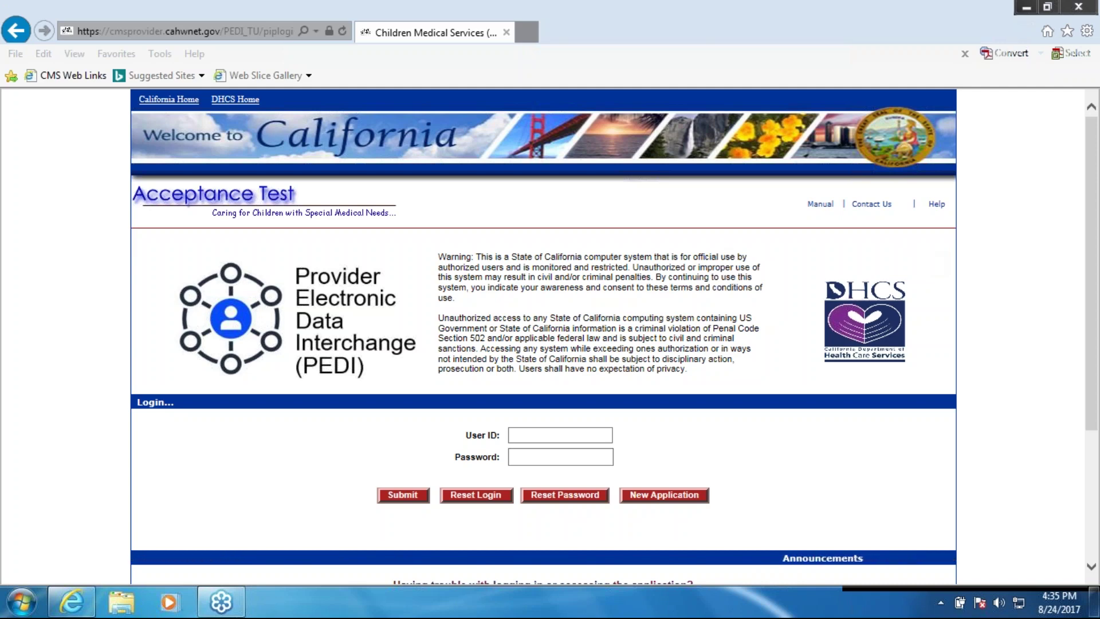
Log in to the PEDI Acceptance Test site with the provider user ID and password
left_click(542, 440)
type("mlias")
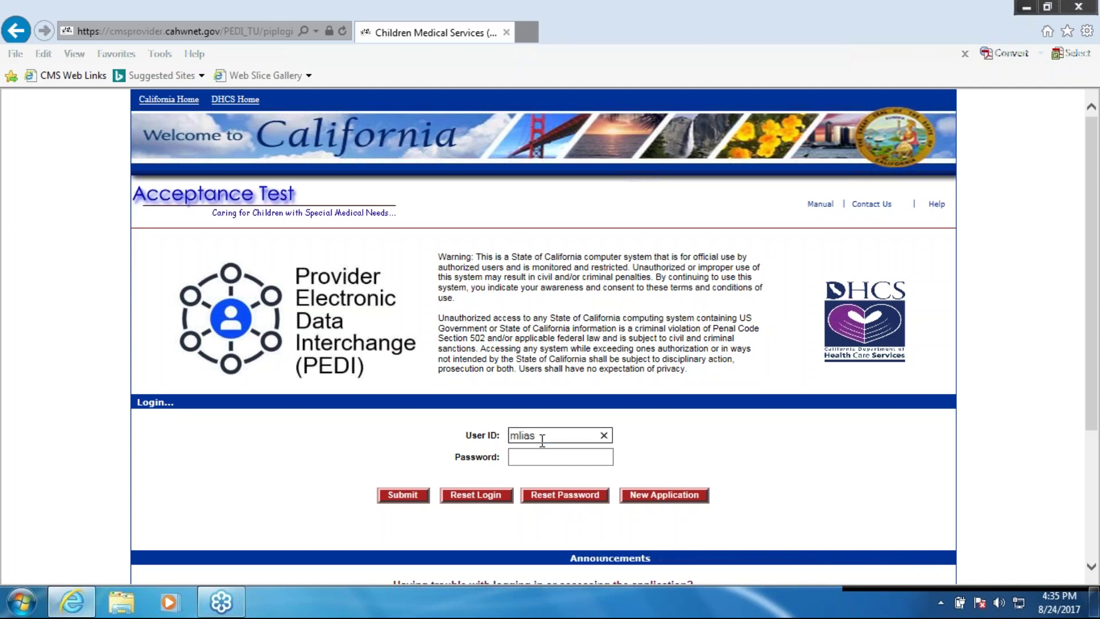
key("BackSpace")
type("iso4")
key("Tab")
type("••••••••")
key("Return")
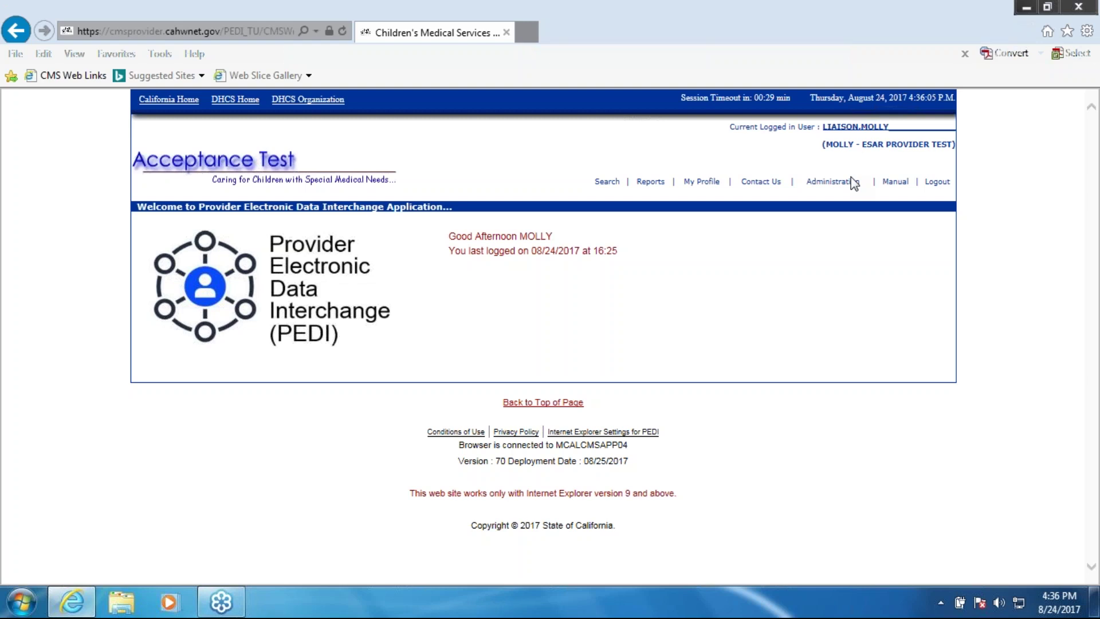
left_click(852, 178)
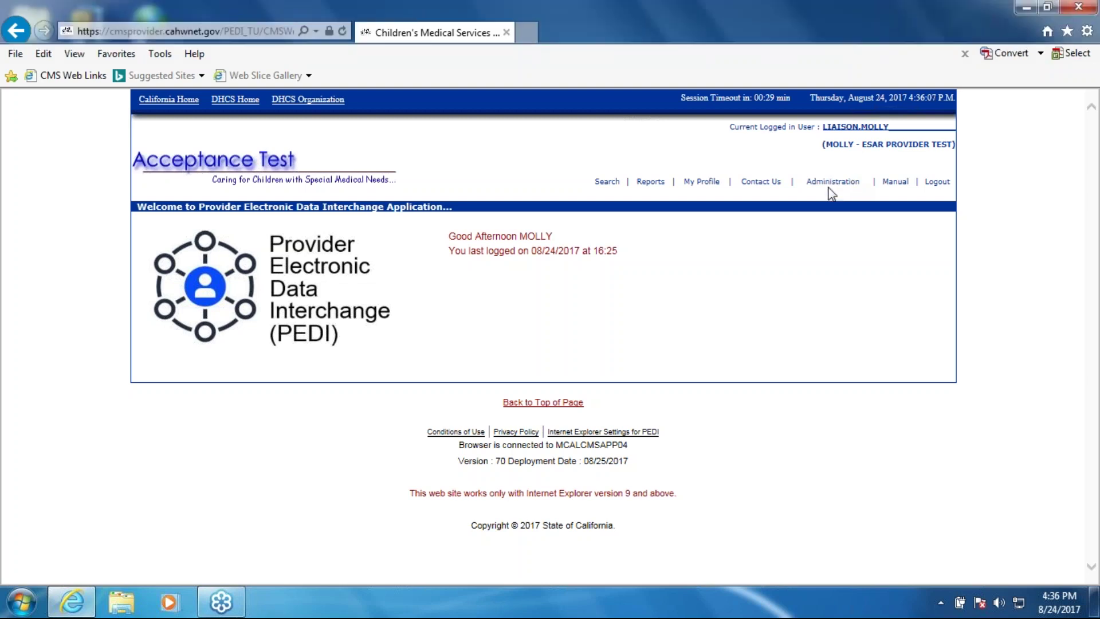
Open the client search form and enter the client's case number in Case Number
mouse_move(896, 181)
left_click(606, 181)
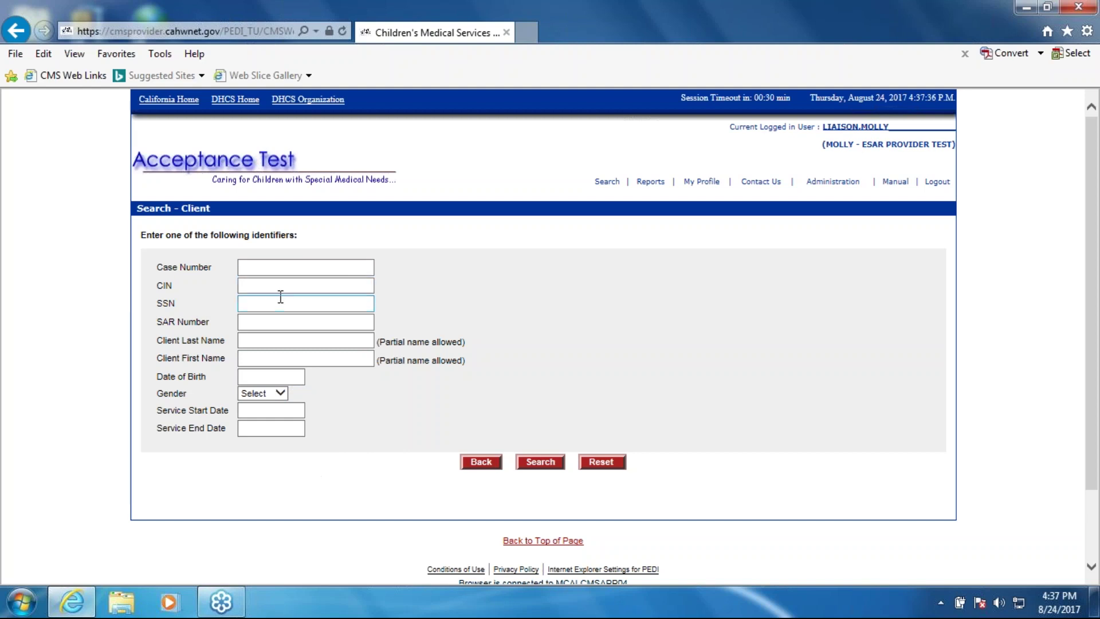
left_click(288, 268)
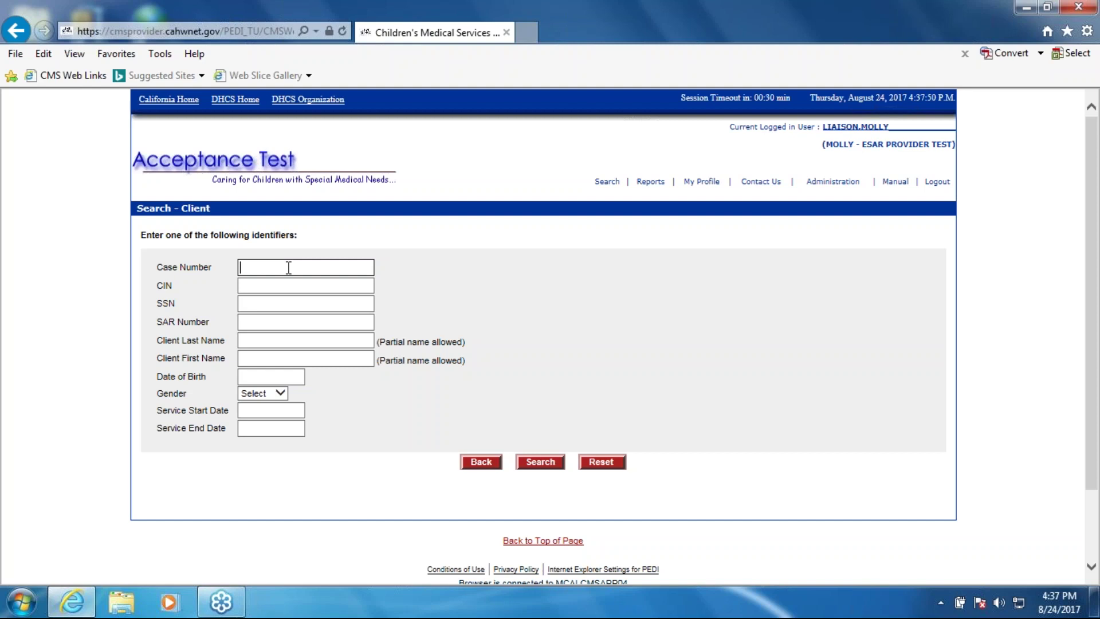
type("t")
key("BackSpace")
key("Tab")
key("Tab")
key("Tab")
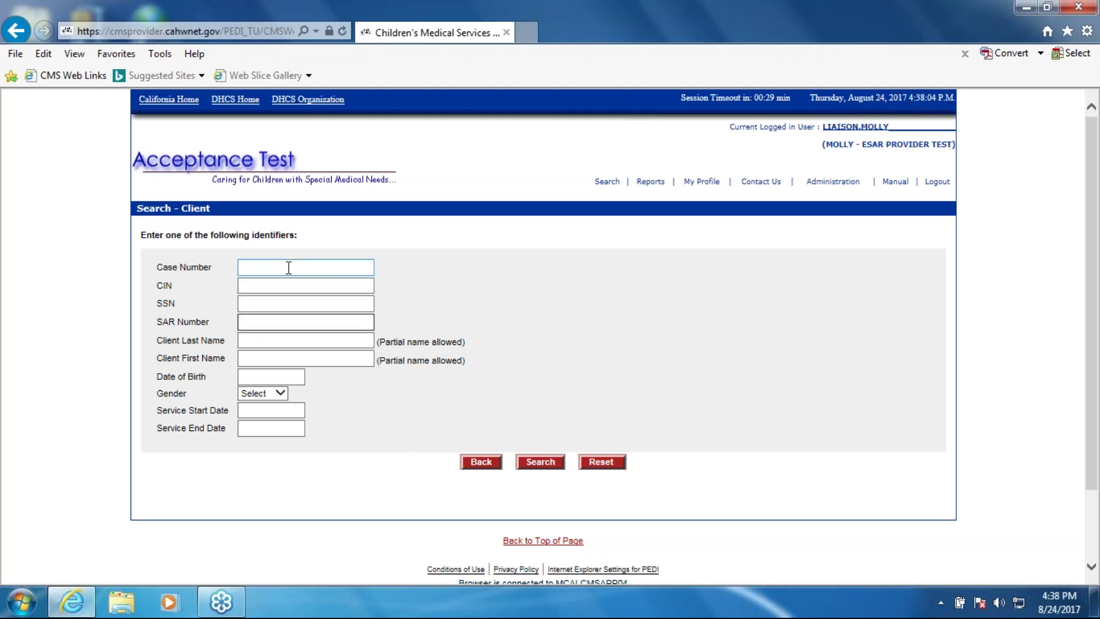
left_click(289, 267)
type("77")
type("7777")
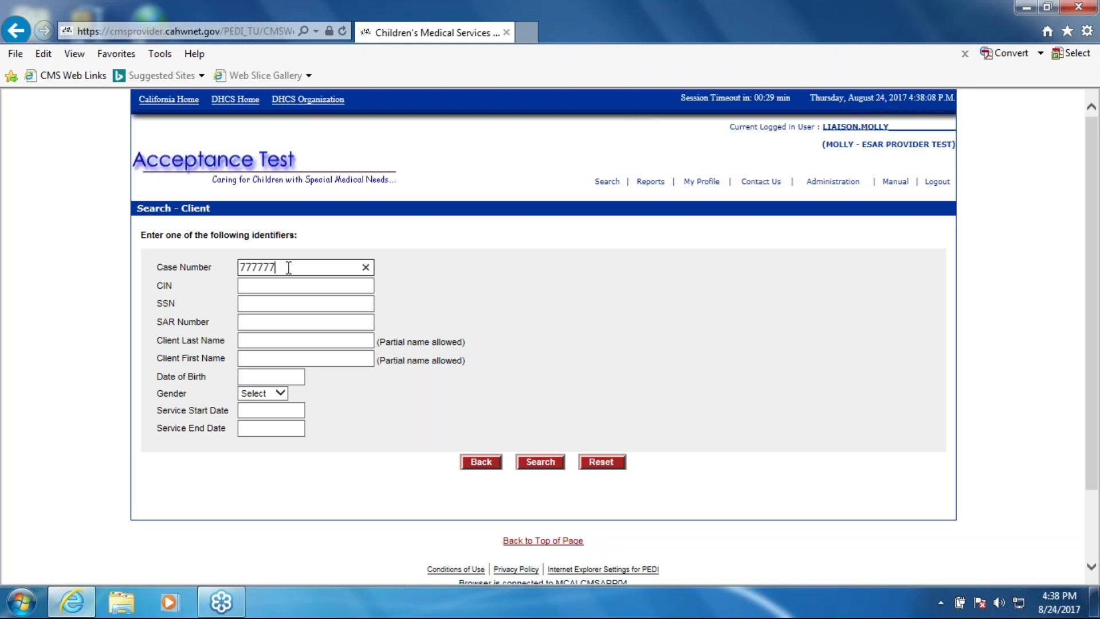
type("77")
Search by case number and open the matching client's SAR list
left_click(539, 462)
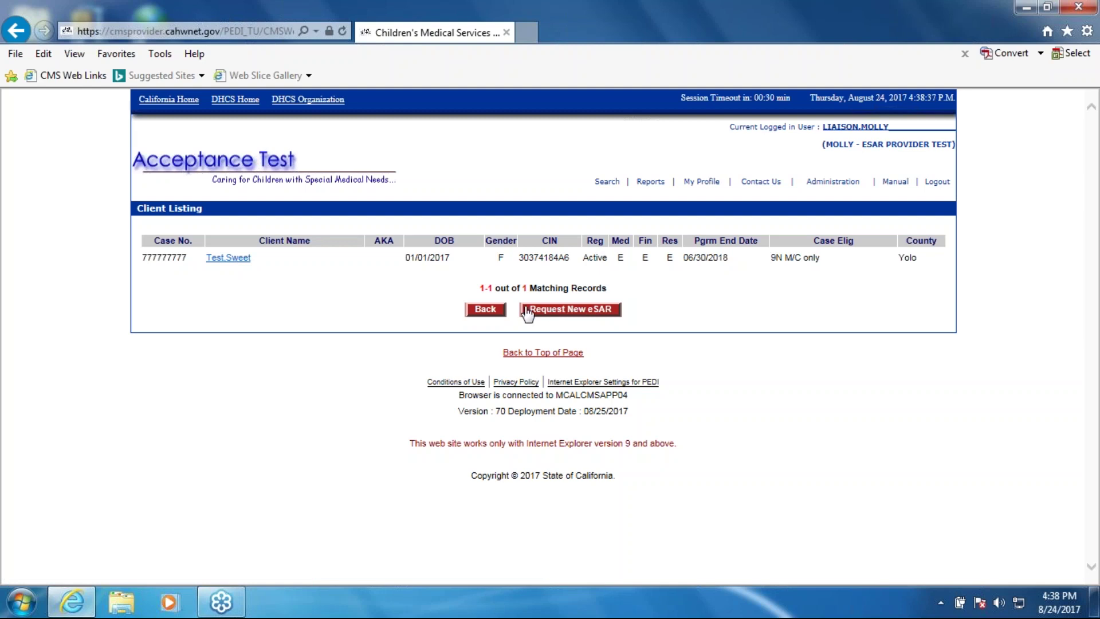
left_click(229, 257)
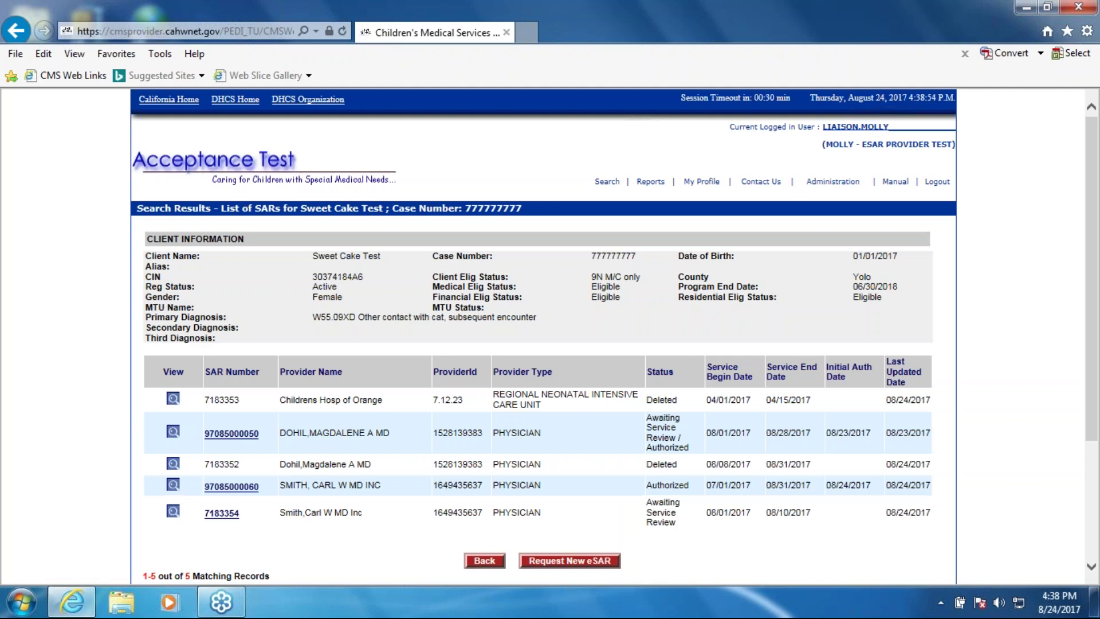
Scroll down the SAR list to view the client's five SAR rows and statuses
left_click_drag(1098, 325, 1098, 401)
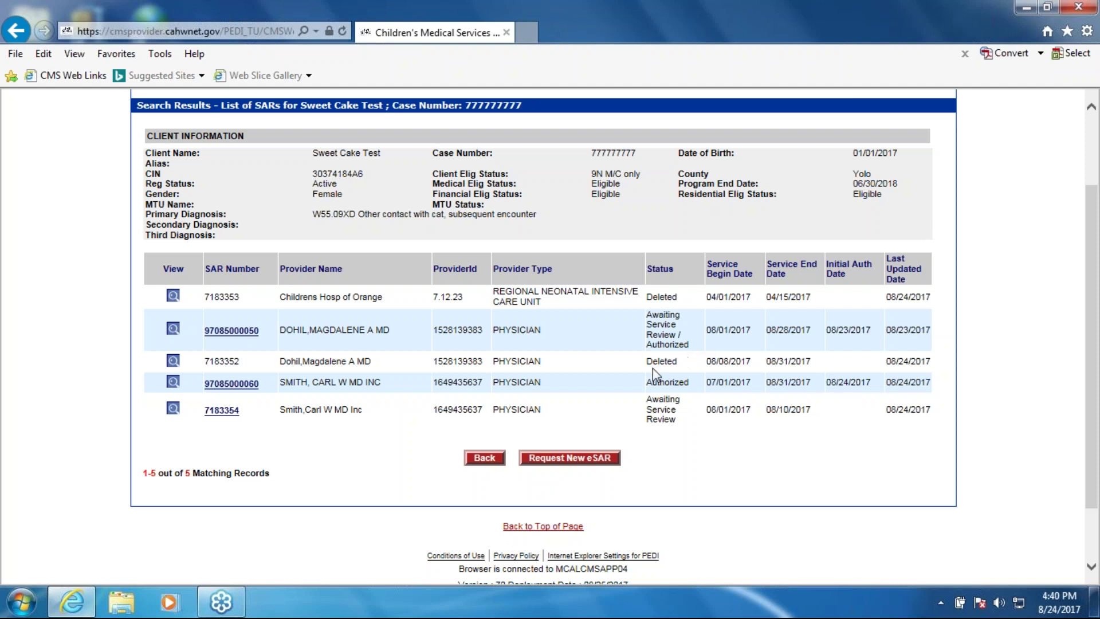
double_click(677, 384)
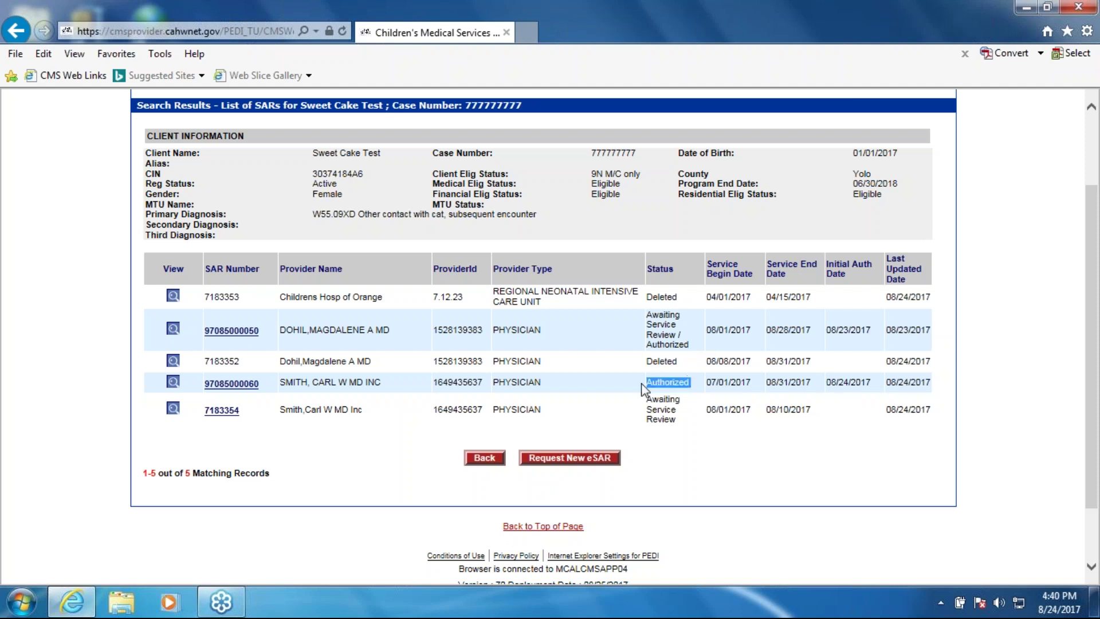
left_click(677, 401)
triple_click(662, 409)
left_click(697, 426)
scroll(568, 391, "up", 2)
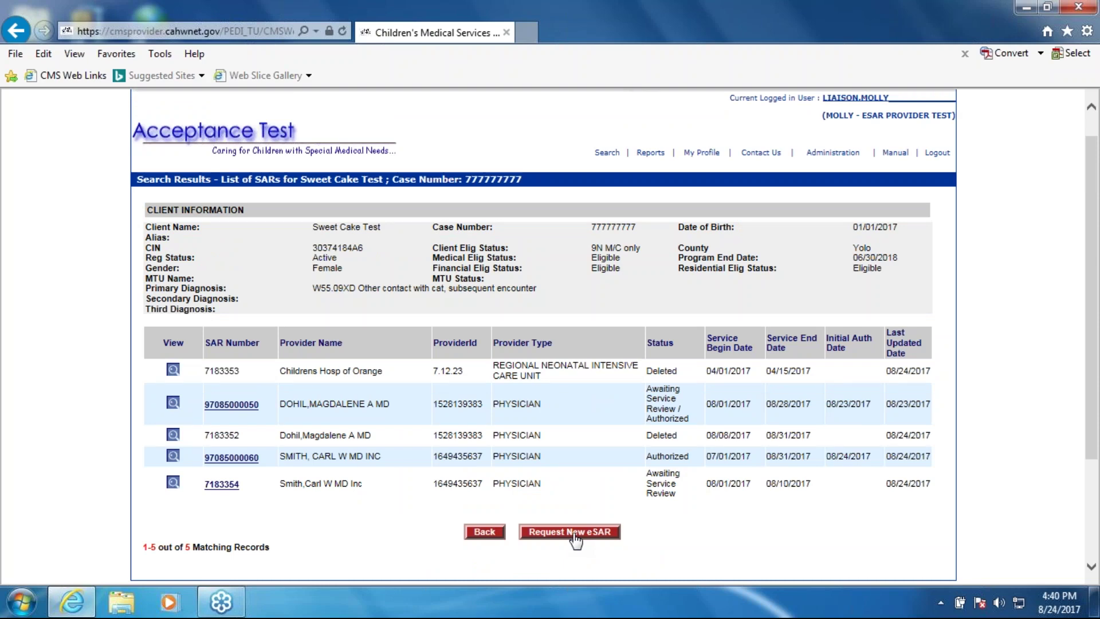
Request a new eSAR for the client and review the fillable form
left_click(574, 532)
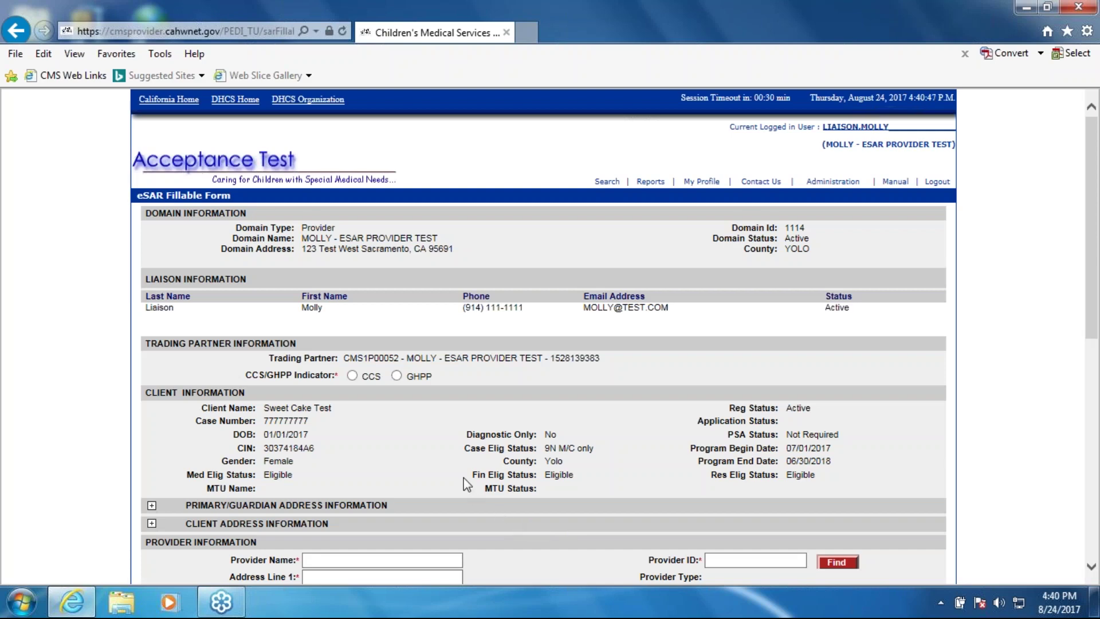
scroll(464, 476, "down", 1)
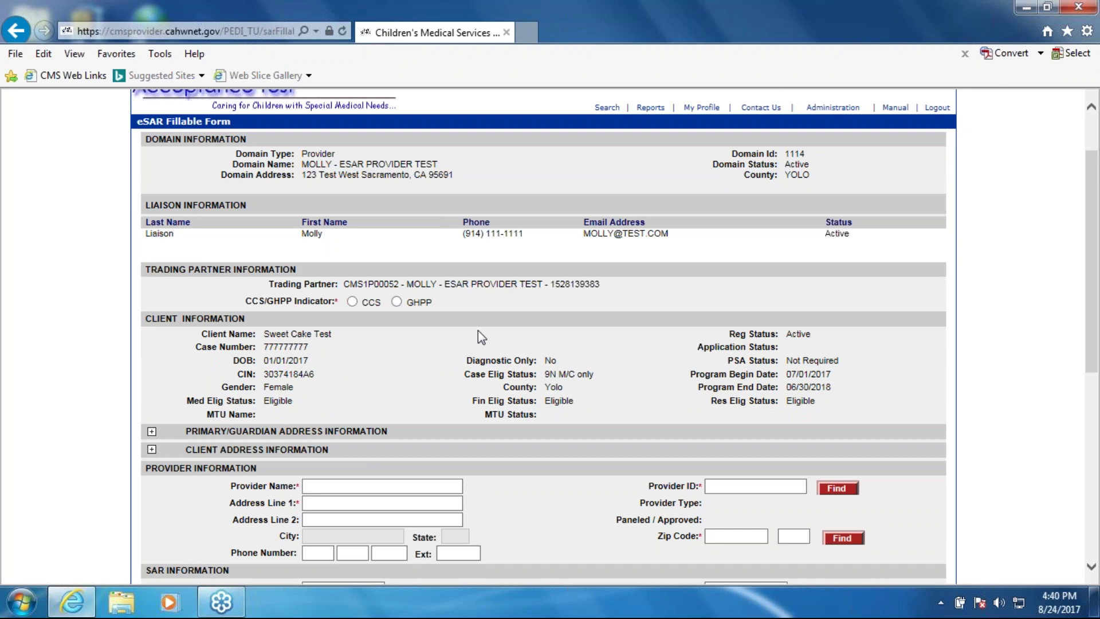
scroll(478, 330, "down", 1)
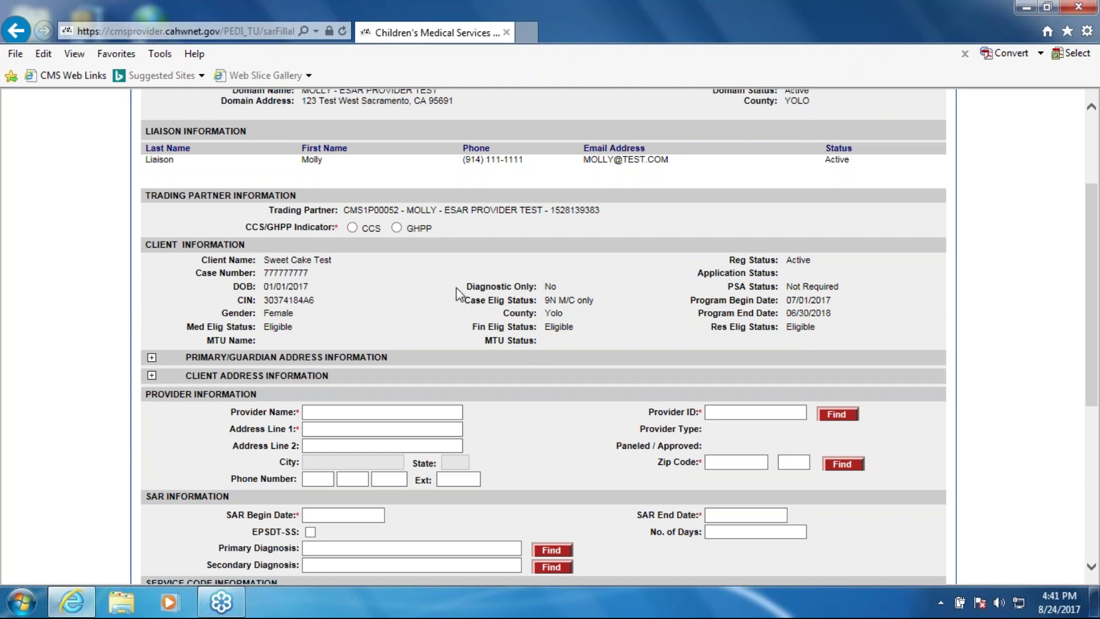
scroll(456, 288, "up", 2)
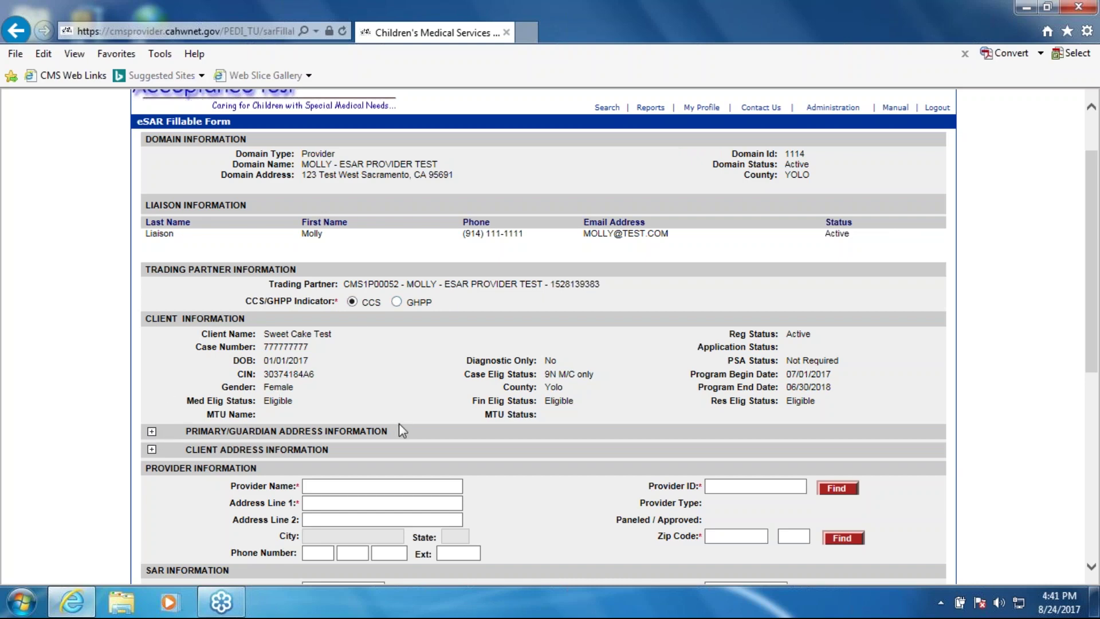
scroll(399, 423, "down", 3)
Toggle the Primary/Guardian and Client address sections, collapsing the Primary/Guardian address section
left_click(152, 282)
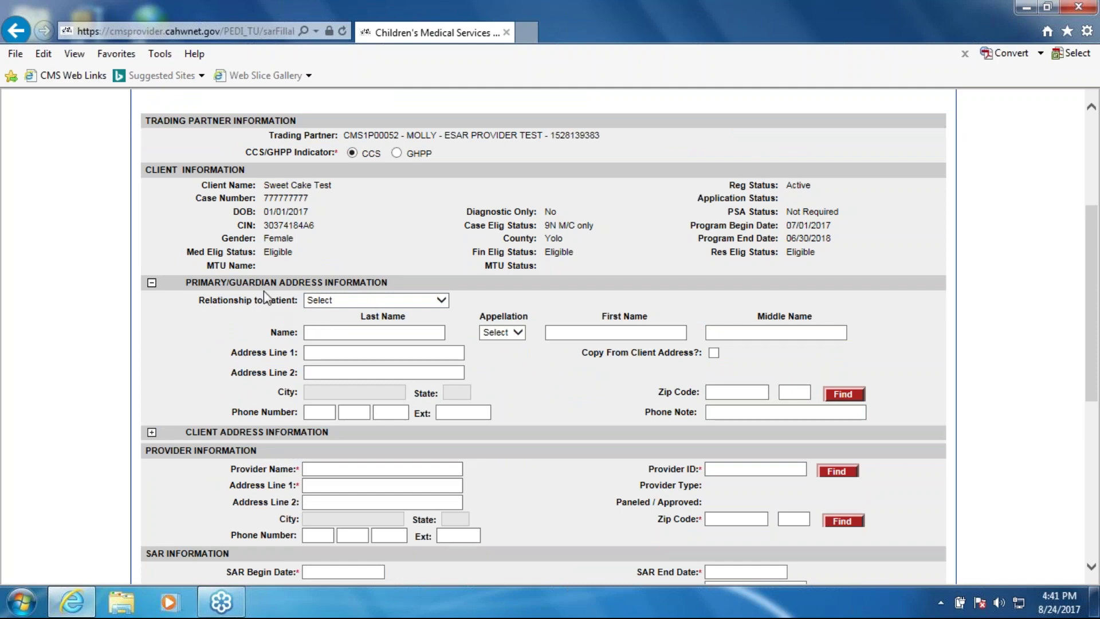
left_click(152, 432)
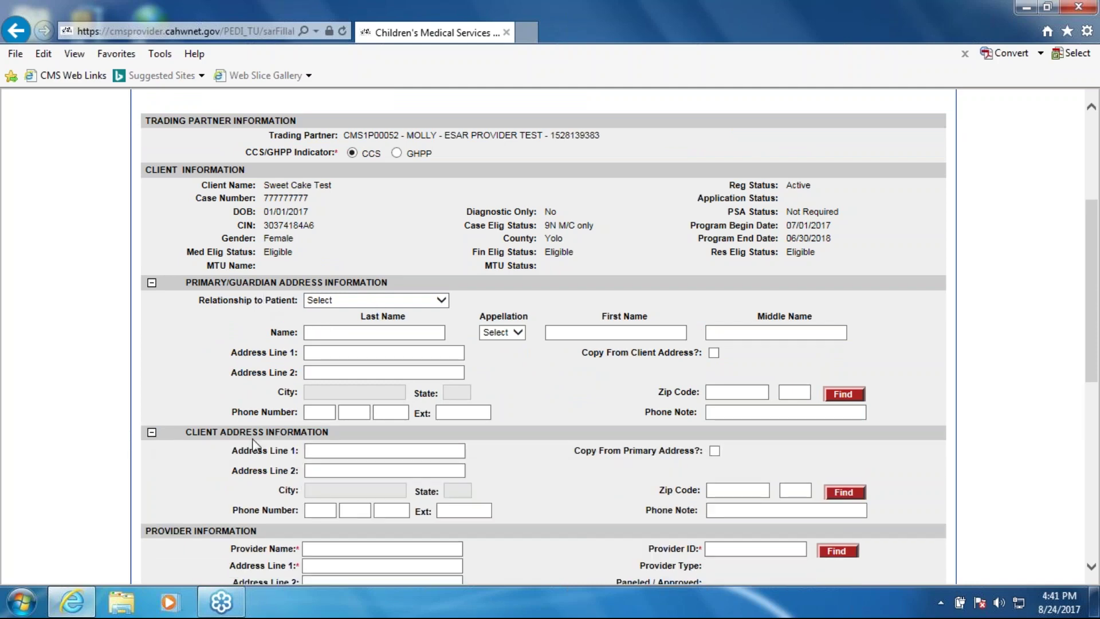
scroll(323, 444, "down", 3)
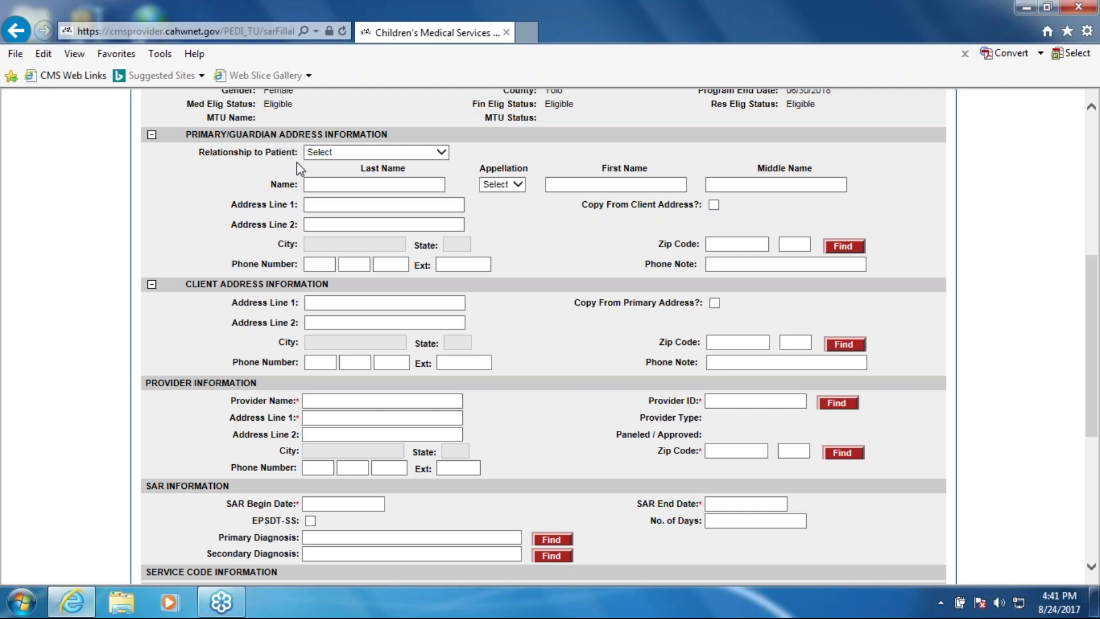
left_click(151, 135)
Collapse the Client address section and look up the trading partner number as Provider ID
left_click(151, 152)
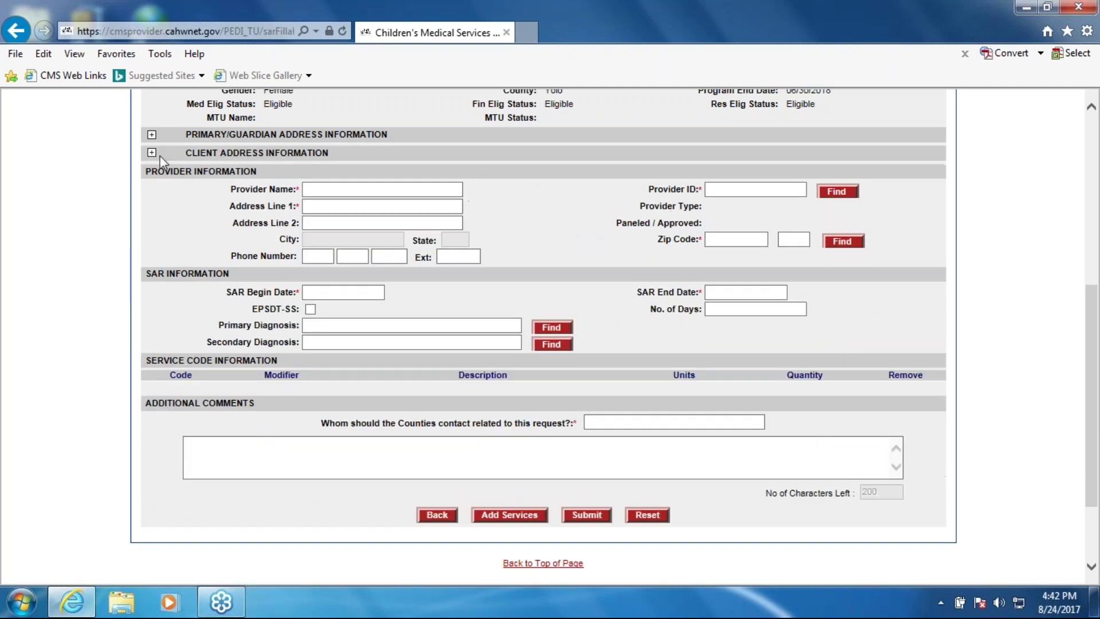
scroll(578, 198, "up", 3)
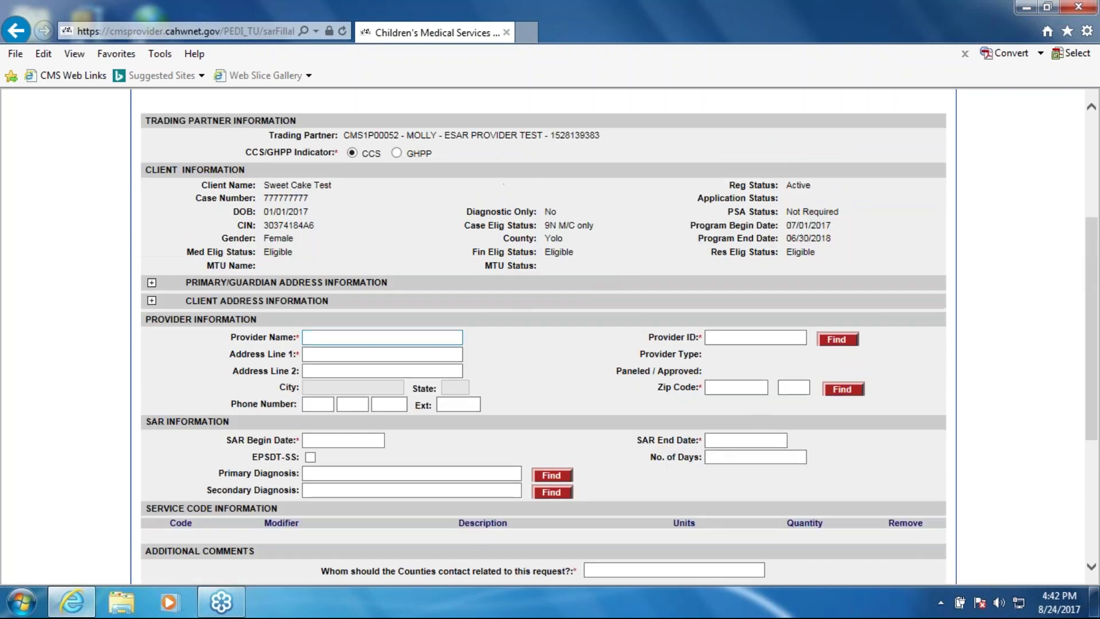
scroll(558, 367, "up", 2)
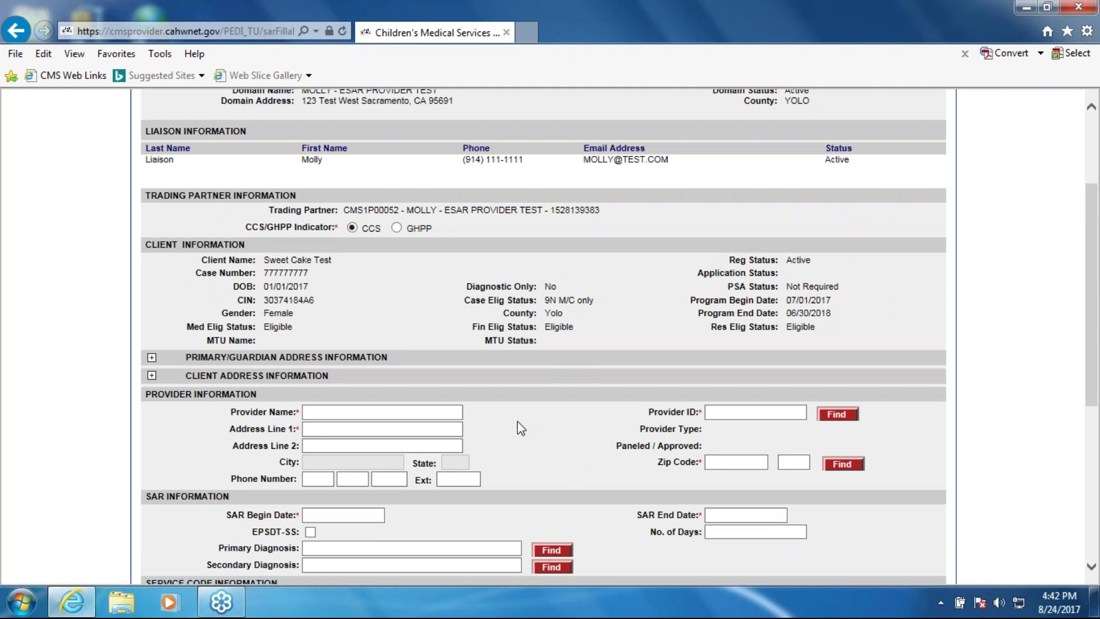
double_click(567, 216)
key("ctrl+c")
left_click(668, 215)
left_click(734, 413)
key("ctrl+v")
left_click(835, 424)
Clear the looked-up provider name and ID, then look up provider ID 7.12.23
scroll(406, 291, "down", 2)
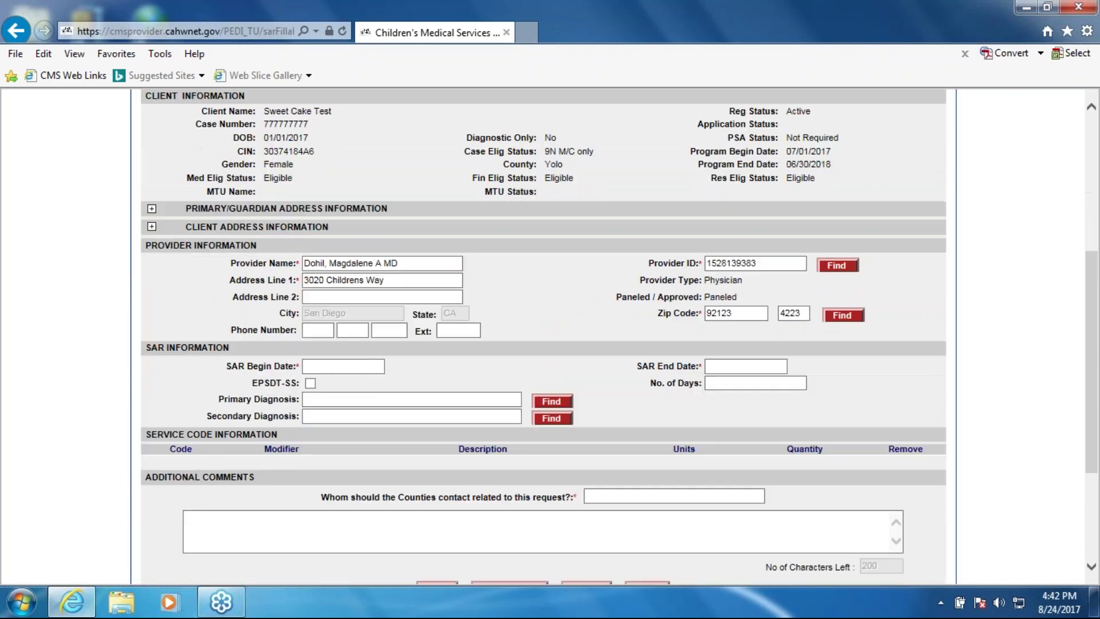
left_click(408, 285)
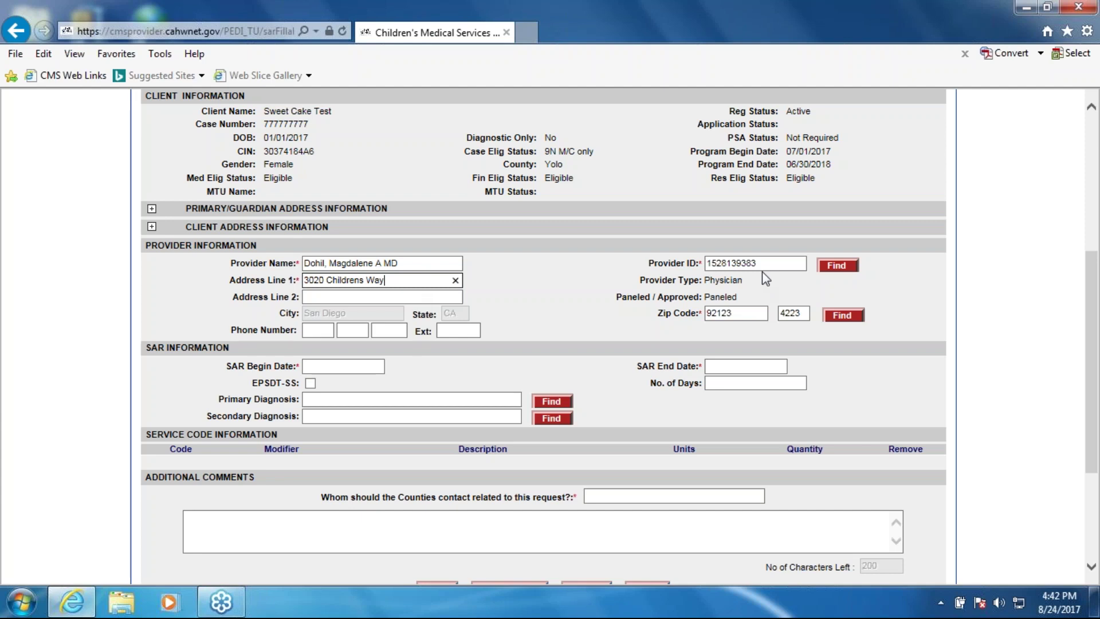
left_click(592, 278)
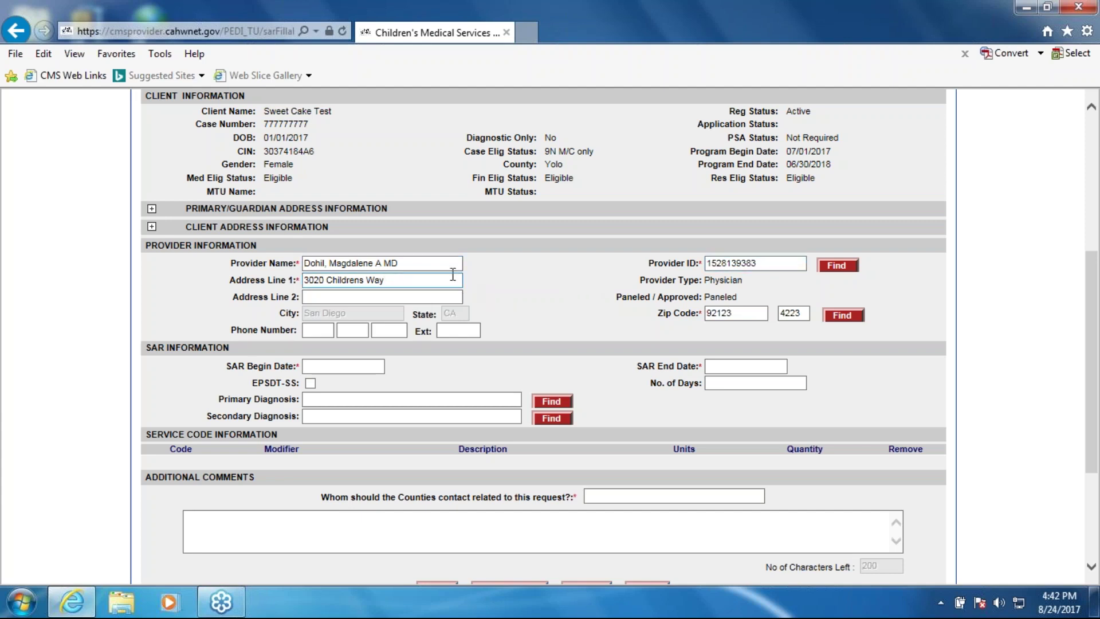
left_click_drag(453, 262, 315, 267)
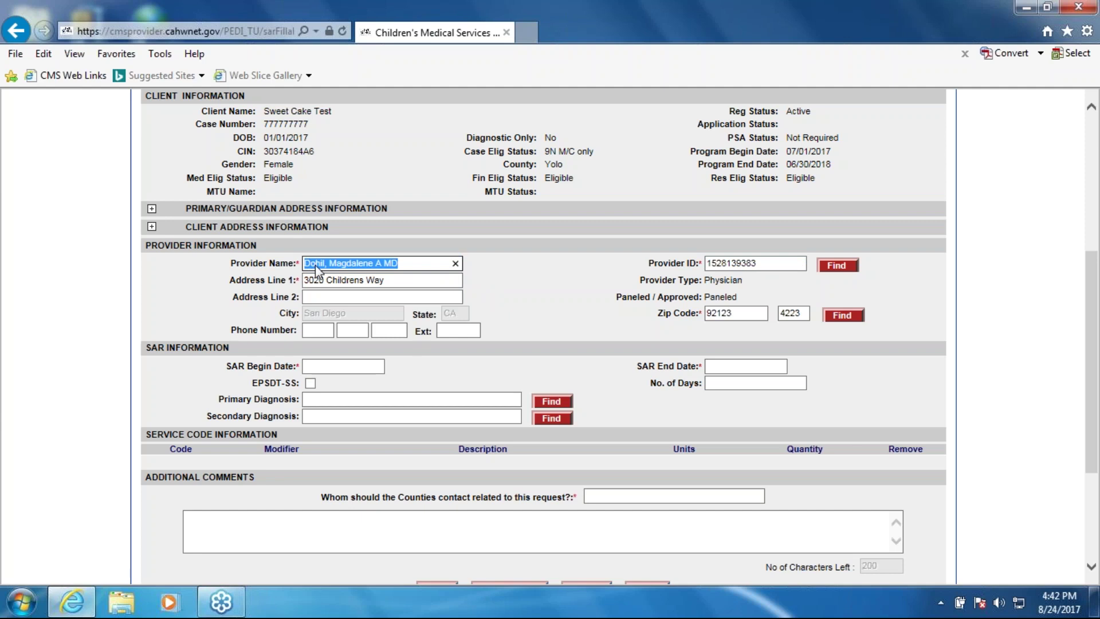
key("BackSpace")
key("Tab")
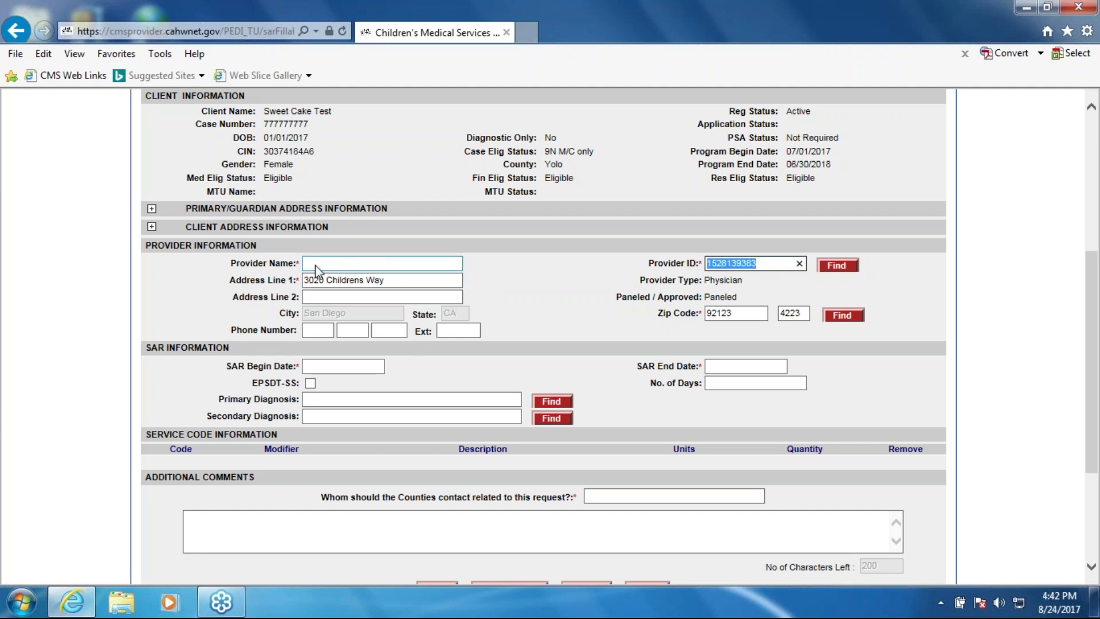
key("BackSpace")
left_click(712, 267)
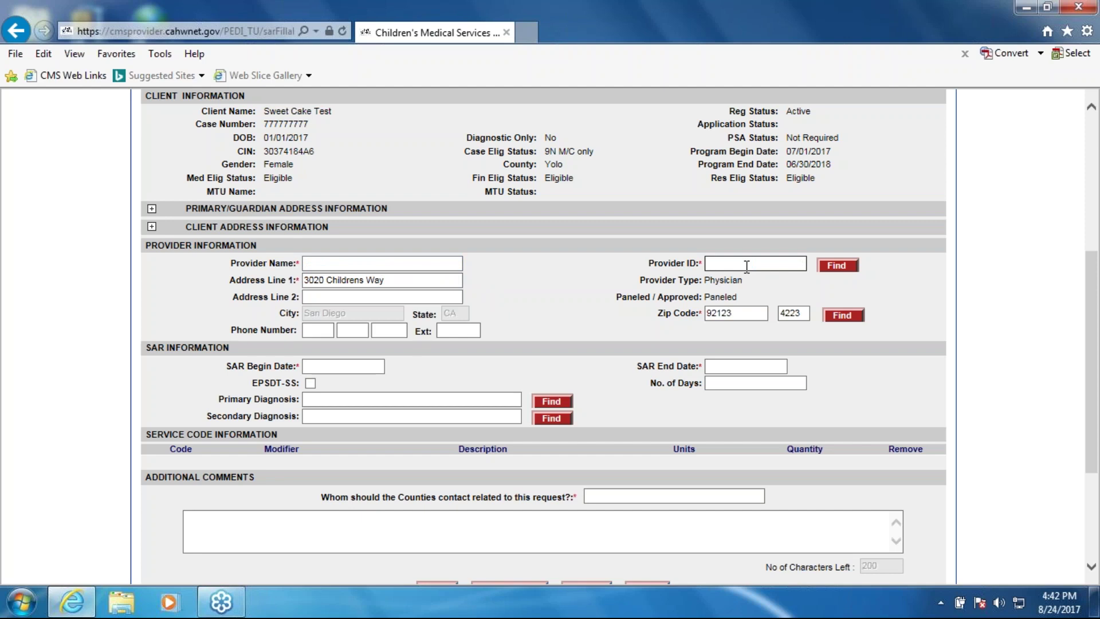
type("7.12.23")
left_click(833, 267)
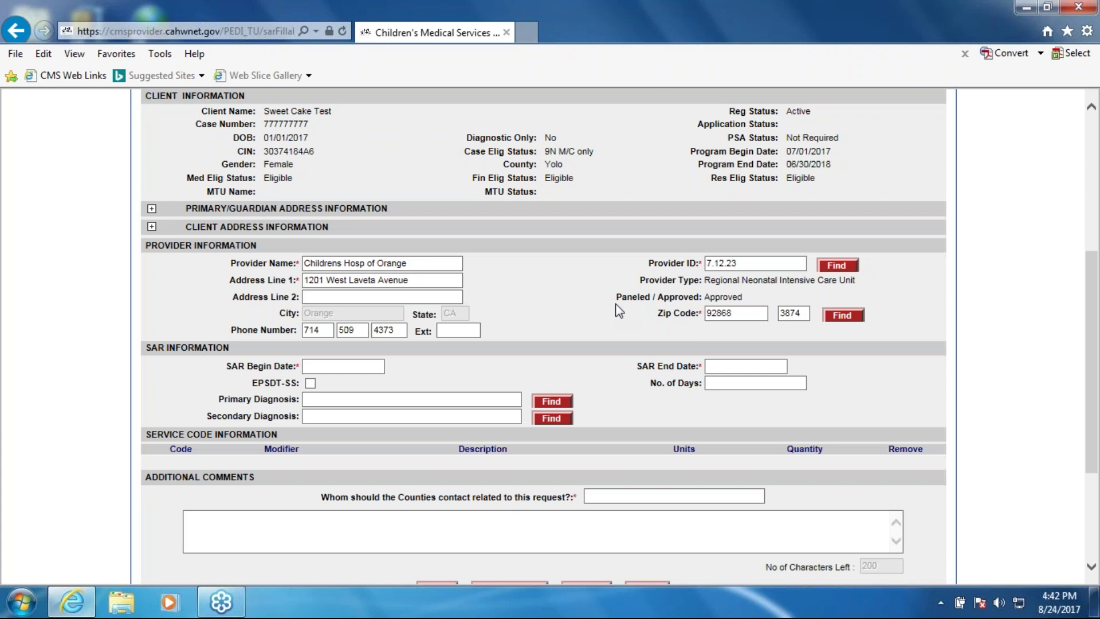
Set the SAR begin date to 08/01/2017 and end date to 08/30/2017
left_click(335, 366)
left_click(335, 367)
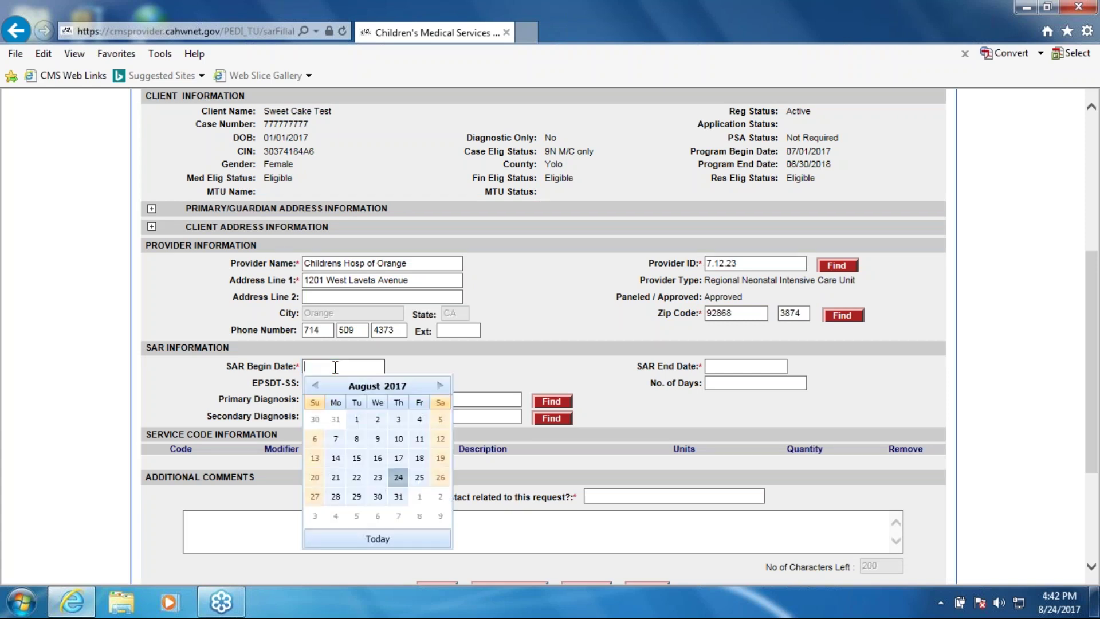
left_click(356, 421)
left_click(739, 367)
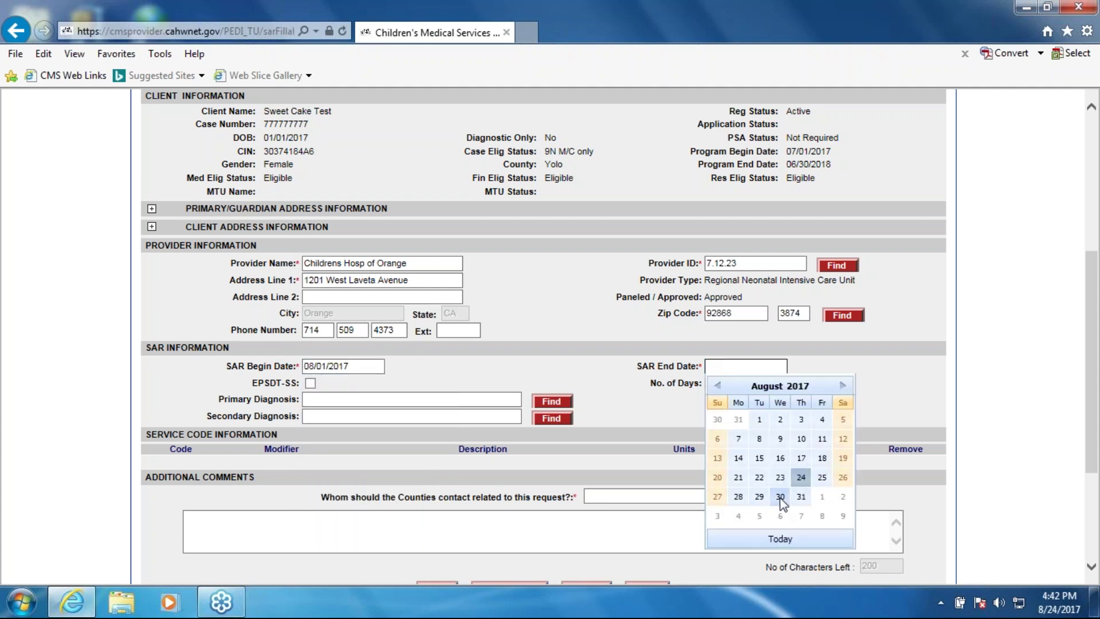
left_click(780, 496)
Set the primary diagnosis to W55.19XD, other contact with horse, subsequent encounter
left_click(333, 401)
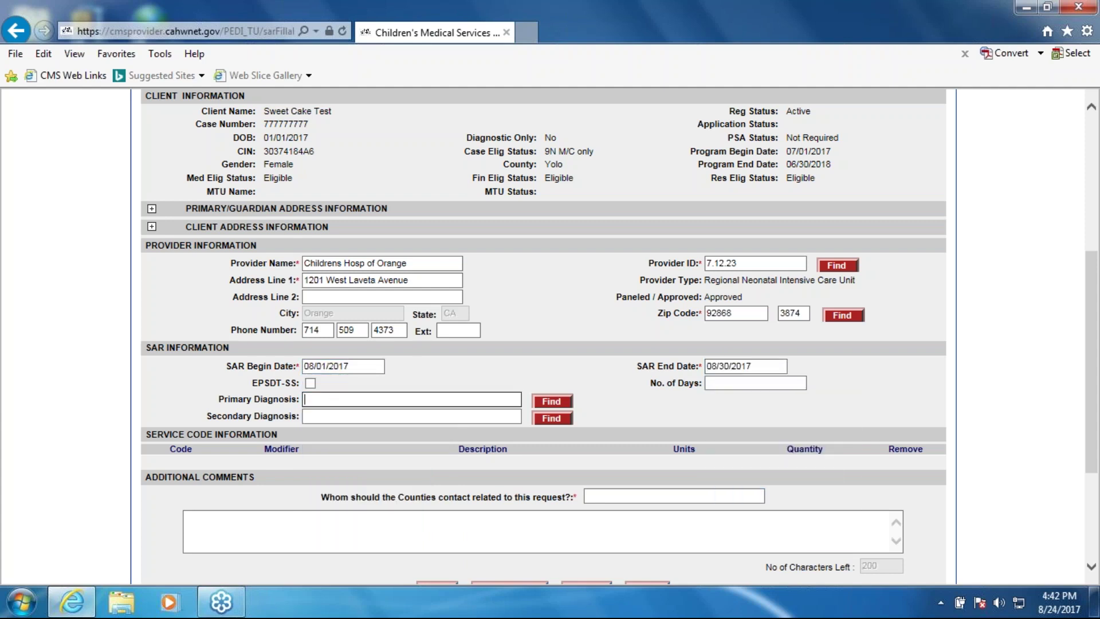
type("w55")
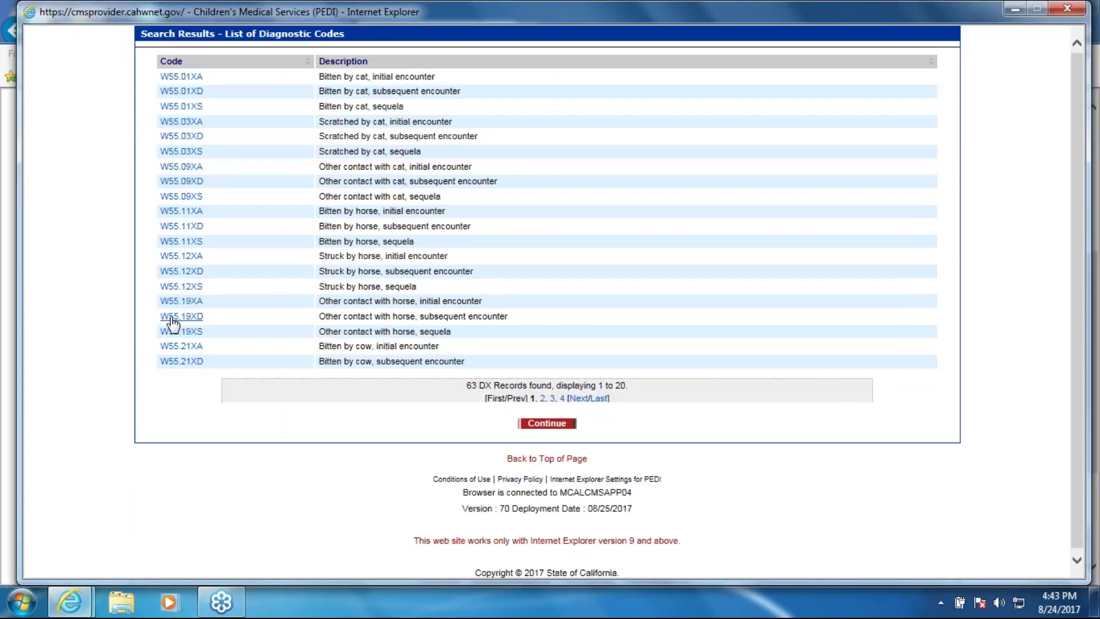
left_click(171, 318)
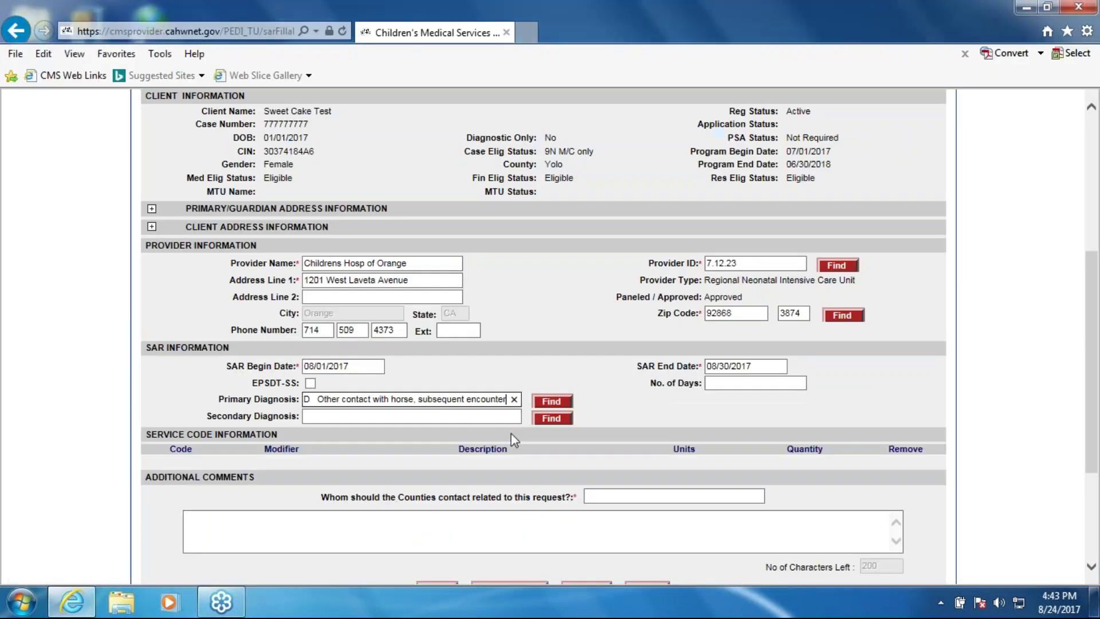
Enter the county contact's name and phone number, and comment 'This is my comment for testing.'
left_click(598, 495)
type("Molly PP at help desk 916-123-")
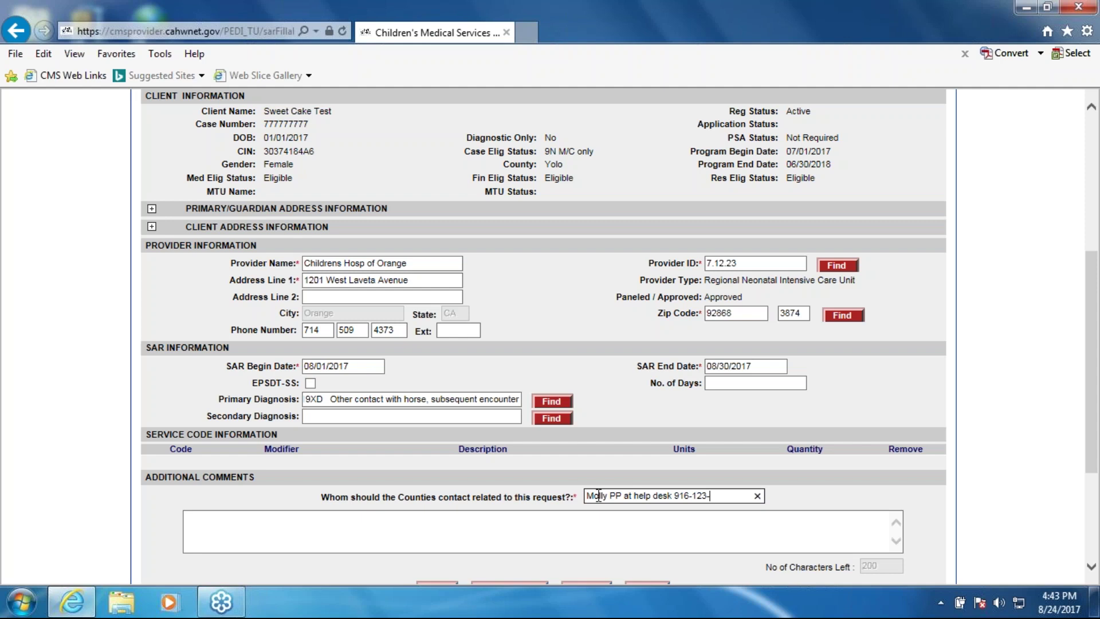
type("1234 x 11")
left_click(475, 530)
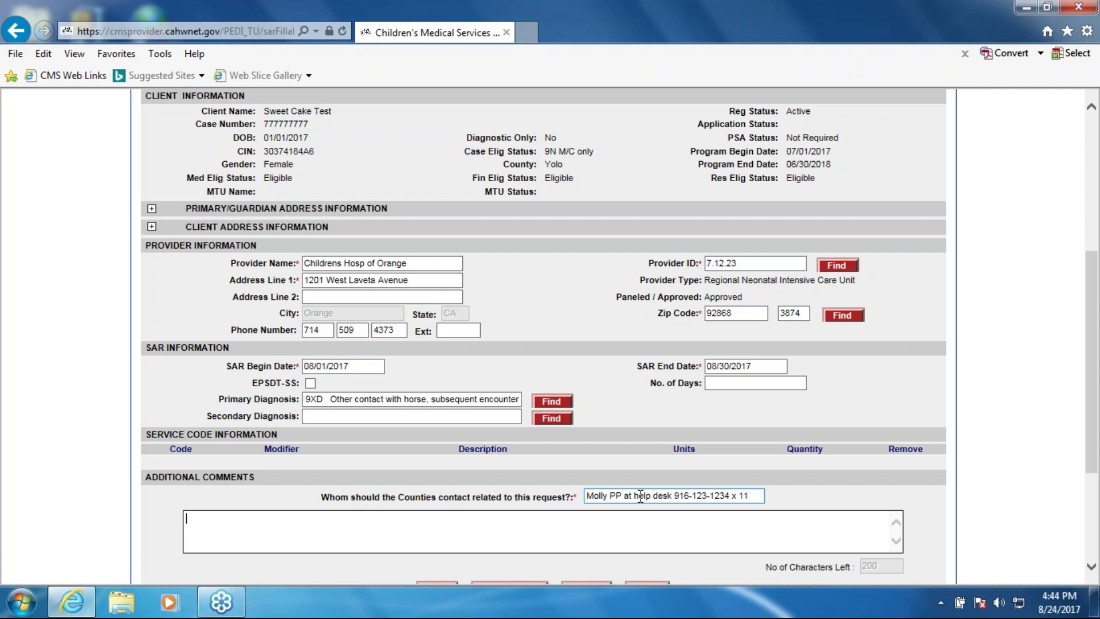
type("This is my comment for testing.")
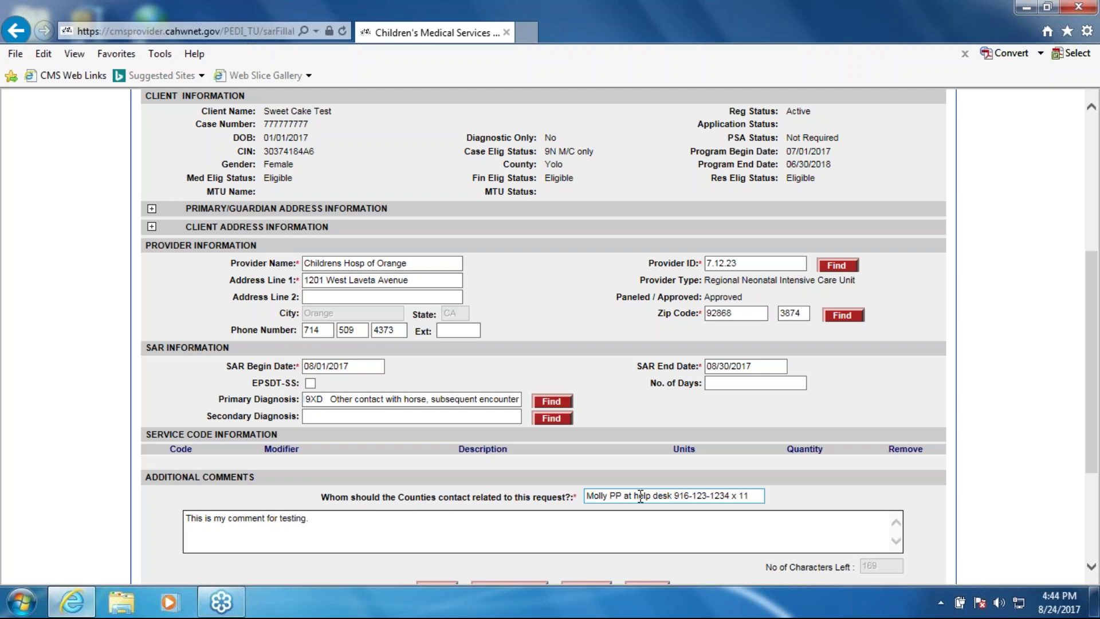
scroll(550, 521, "down", 2)
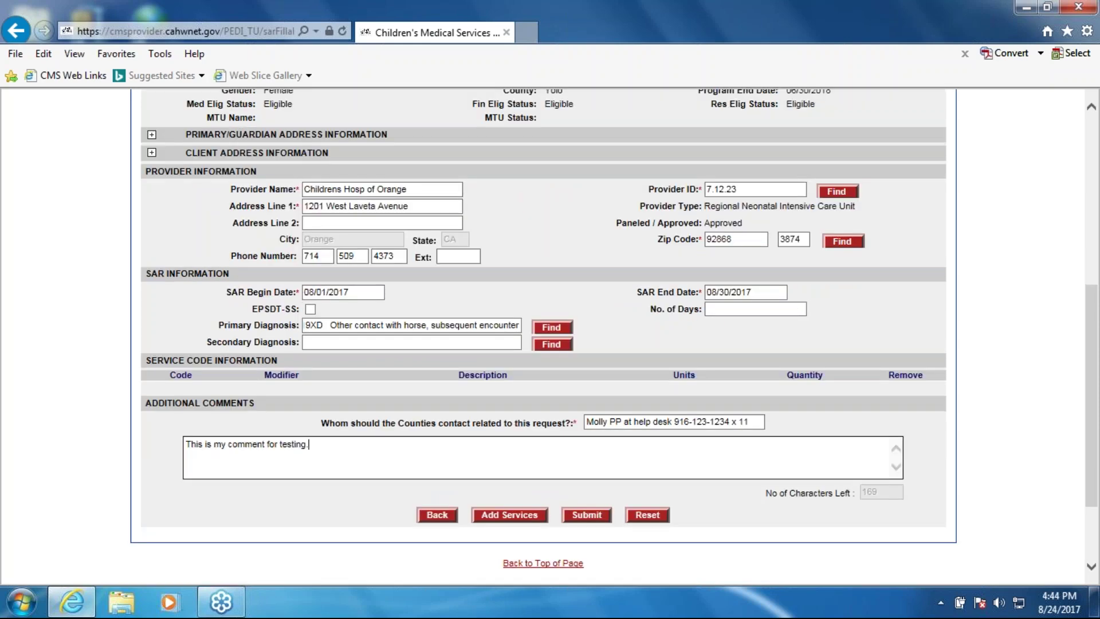
left_click(509, 515)
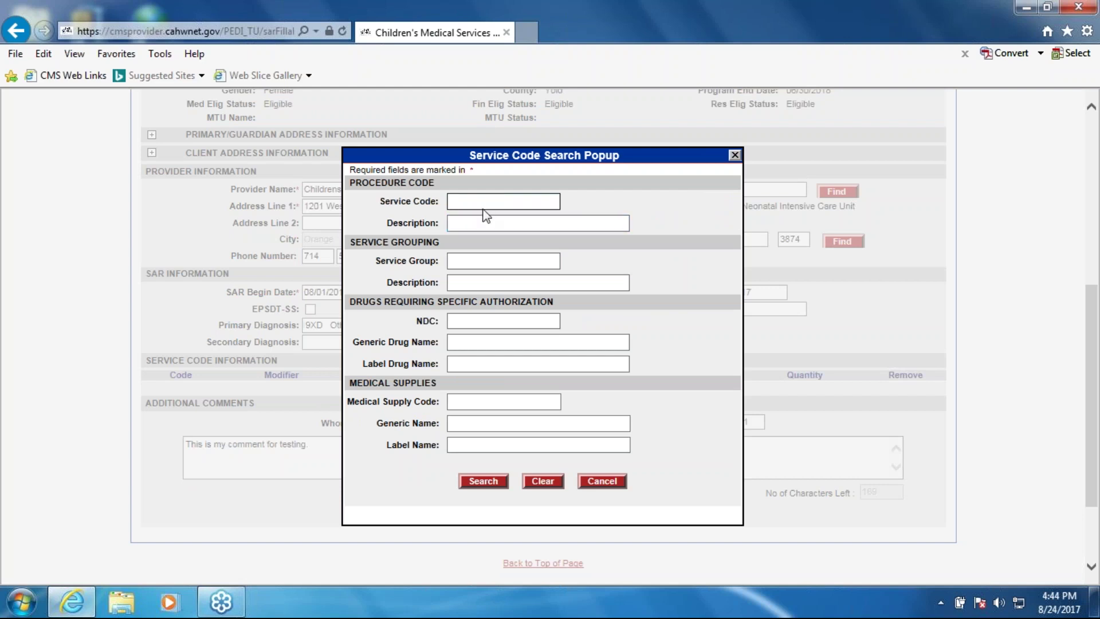
left_click(456, 220)
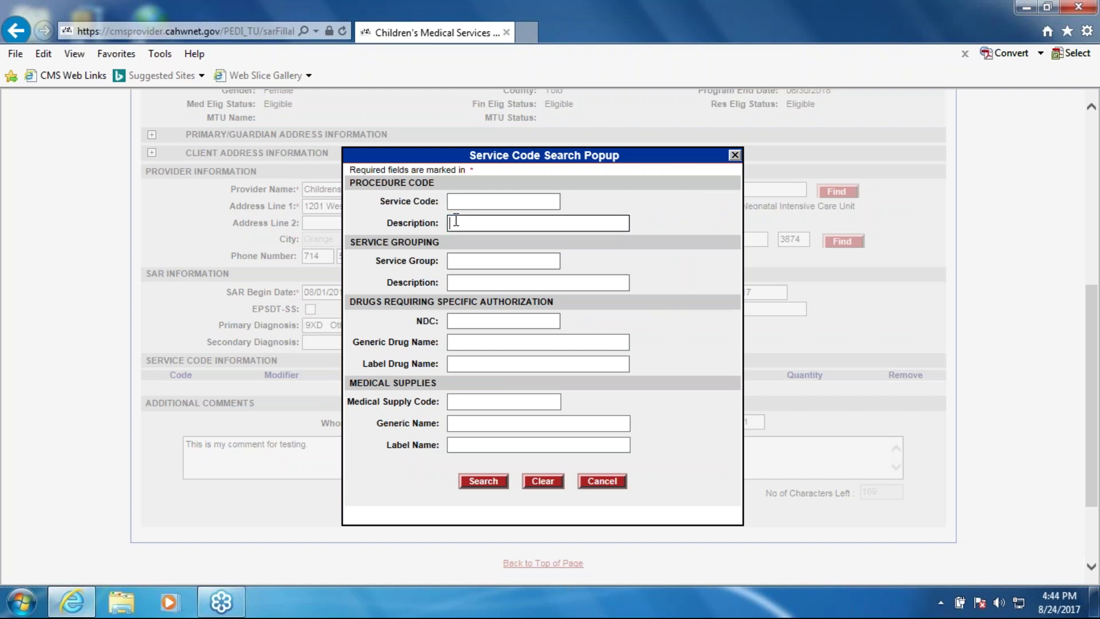
left_click(478, 322)
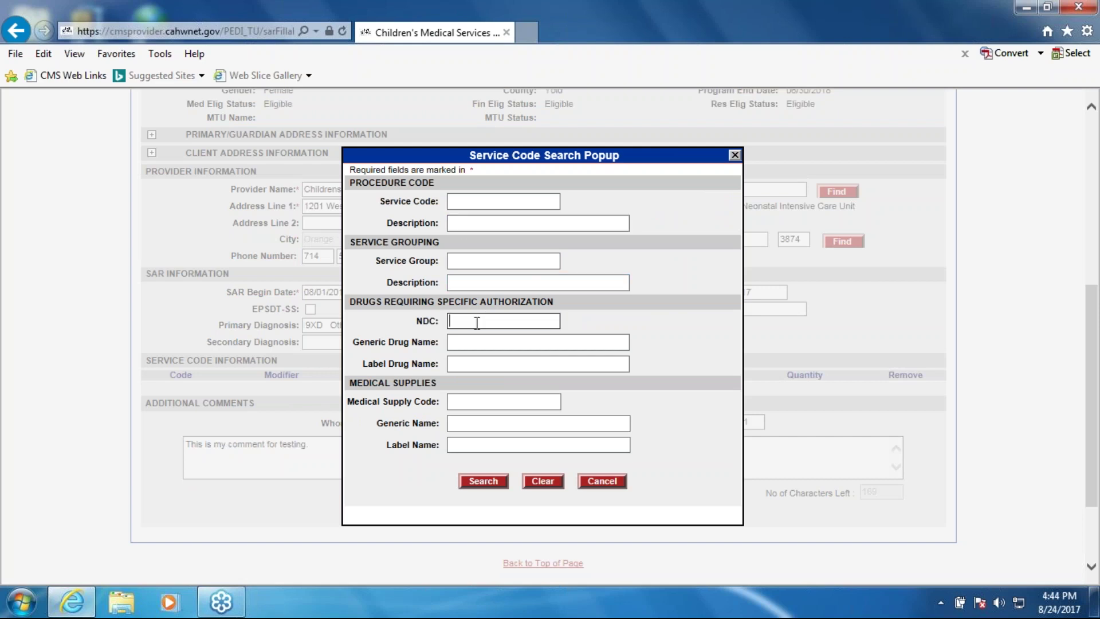
left_click(501, 342)
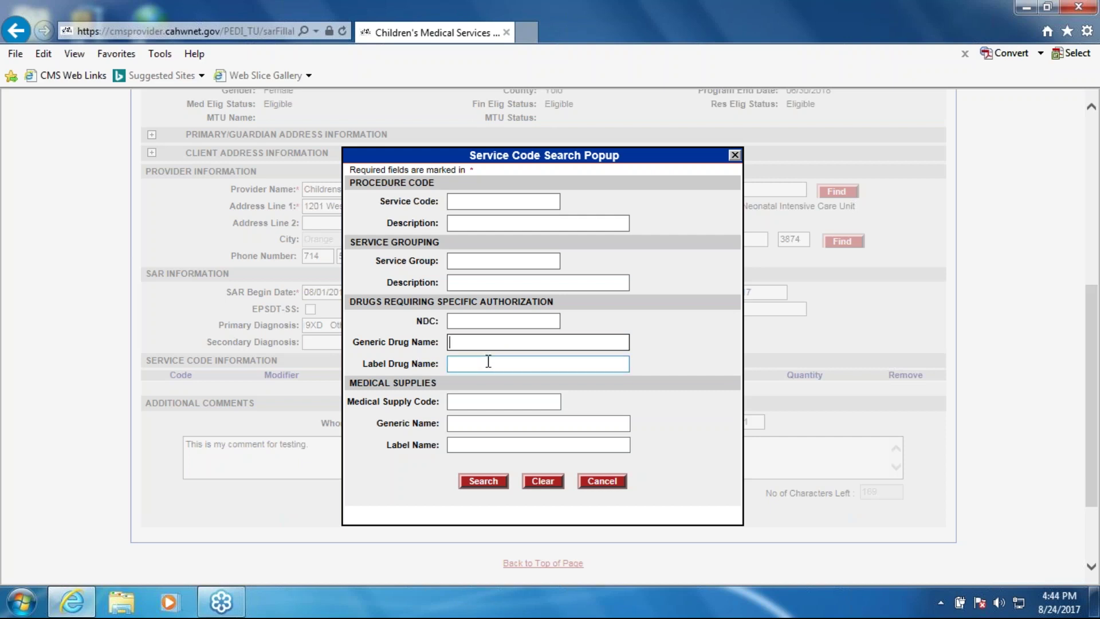
left_click(491, 402)
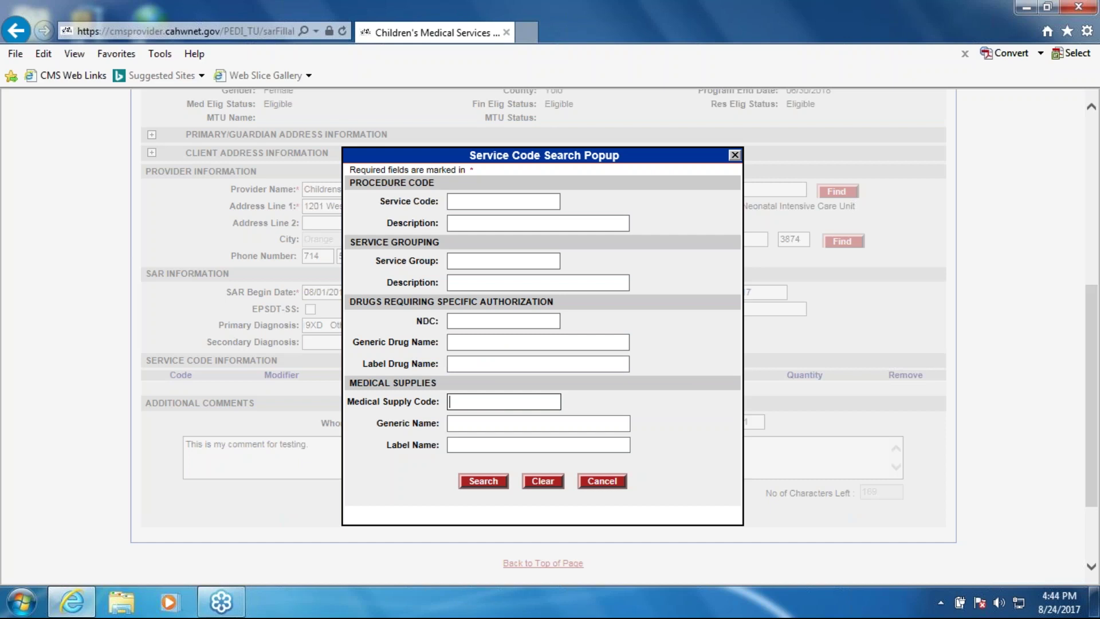
left_click(504, 201)
left_click(504, 202)
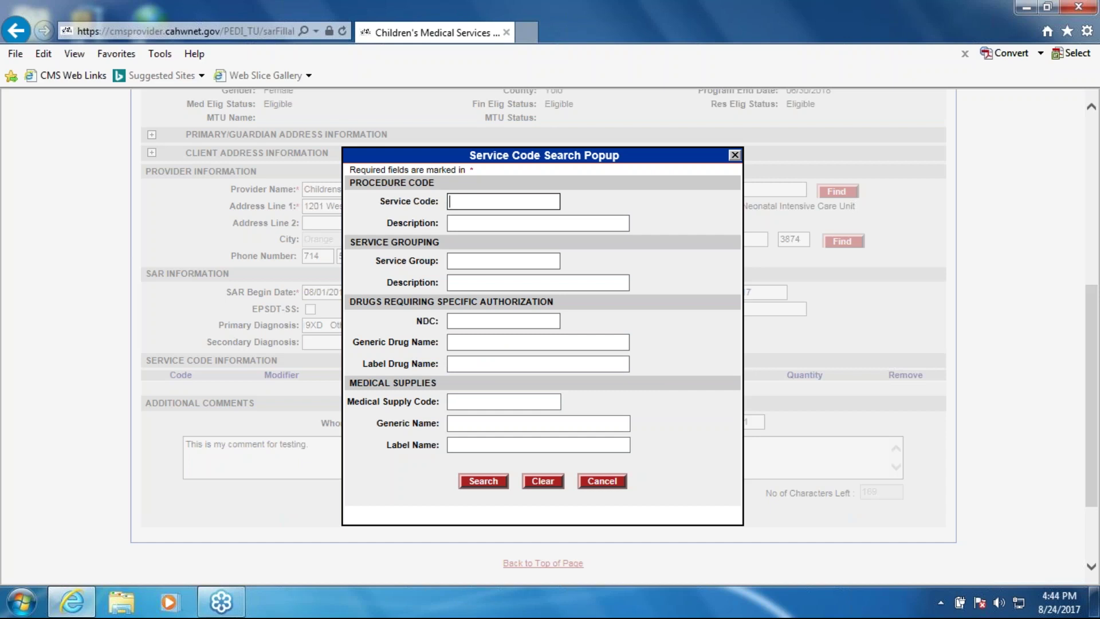
left_click(513, 204)
type("I2525")
key("Tab")
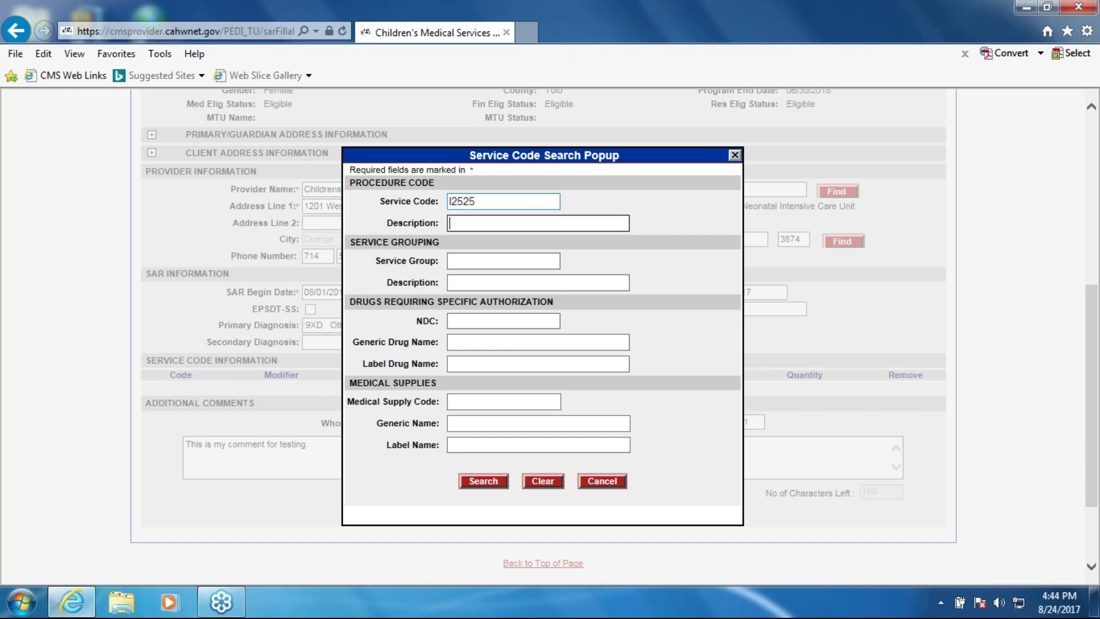
type("legs")
left_click(484, 480)
left_click(593, 361)
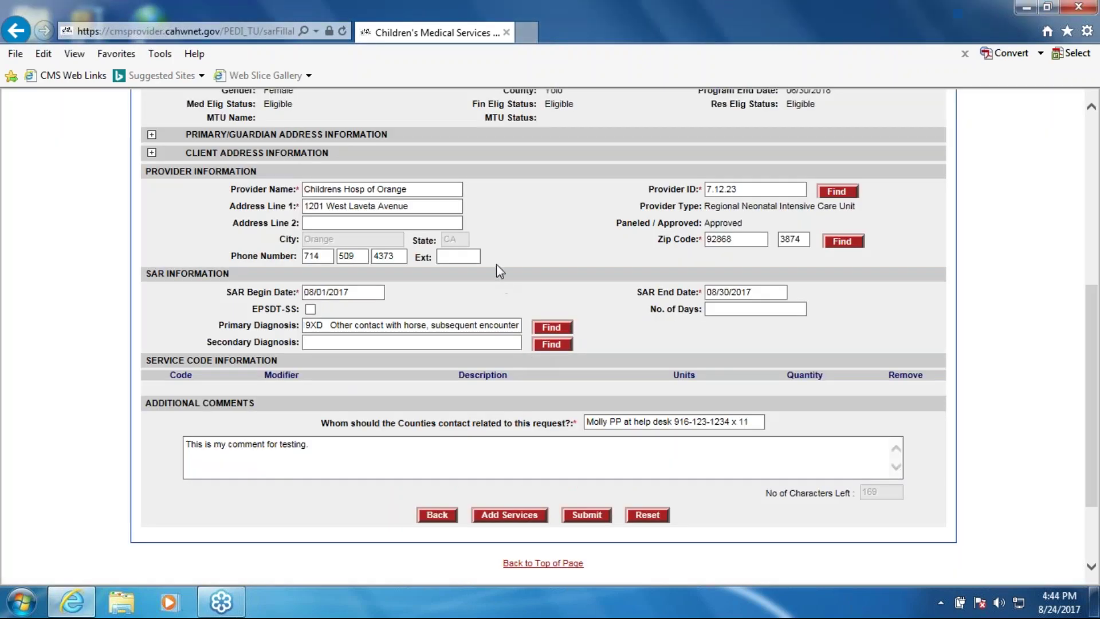
left_click(495, 517)
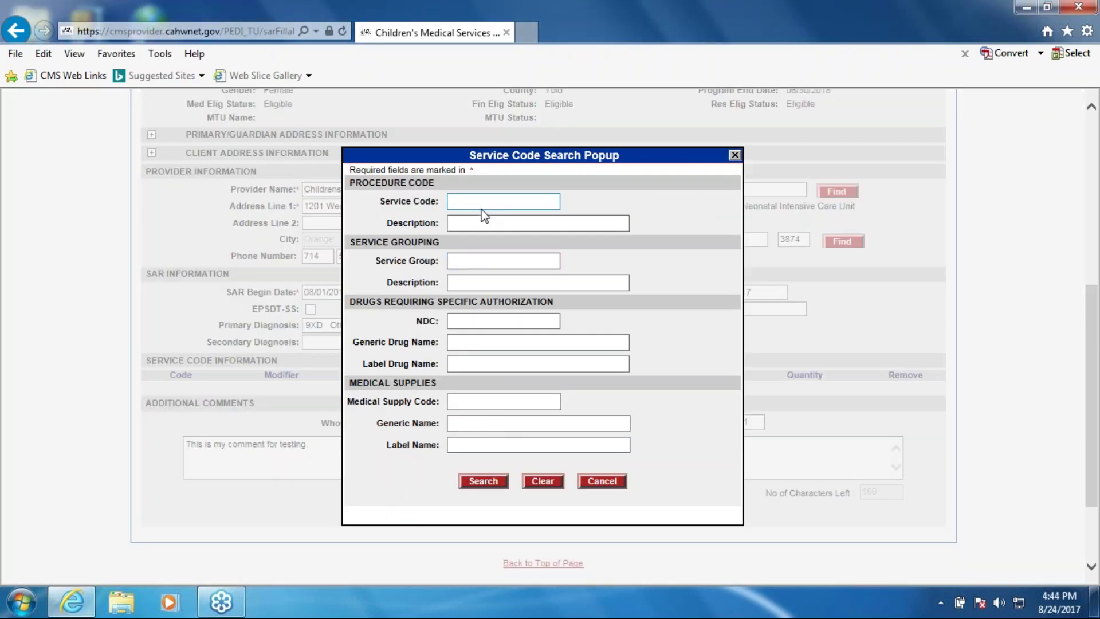
left_click(469, 262)
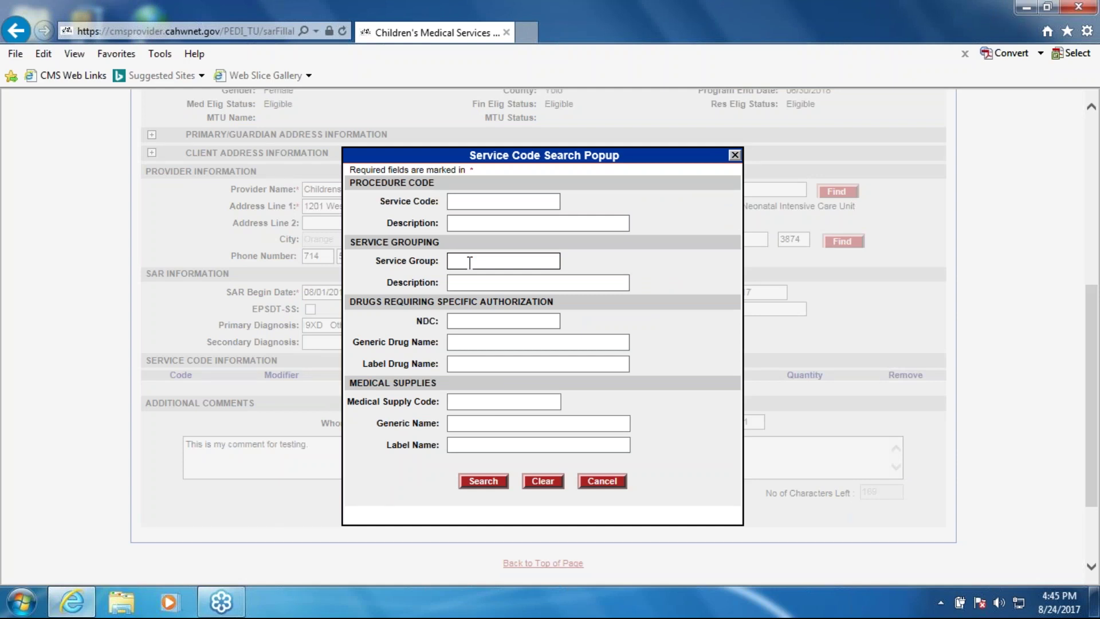
key("Tab")
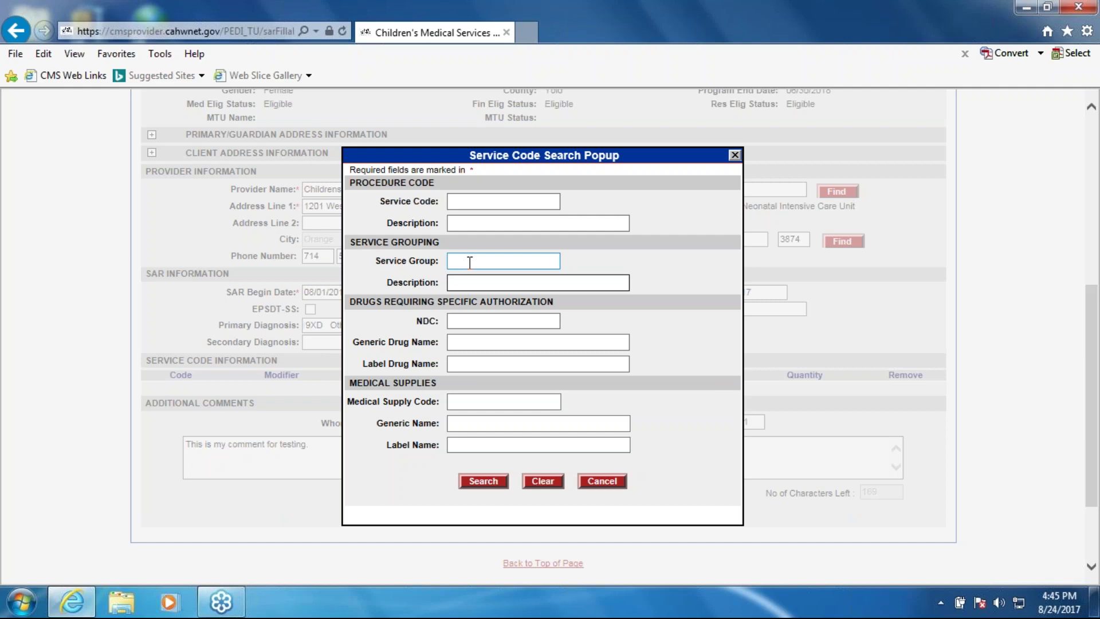
left_click(462, 263)
type("02")
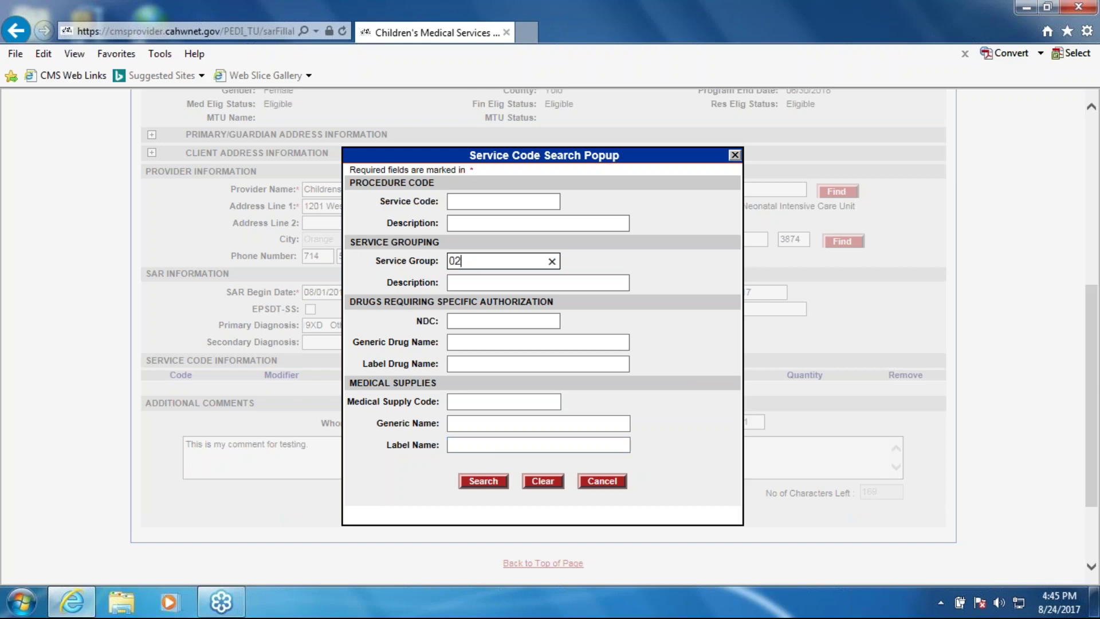
left_click(476, 480)
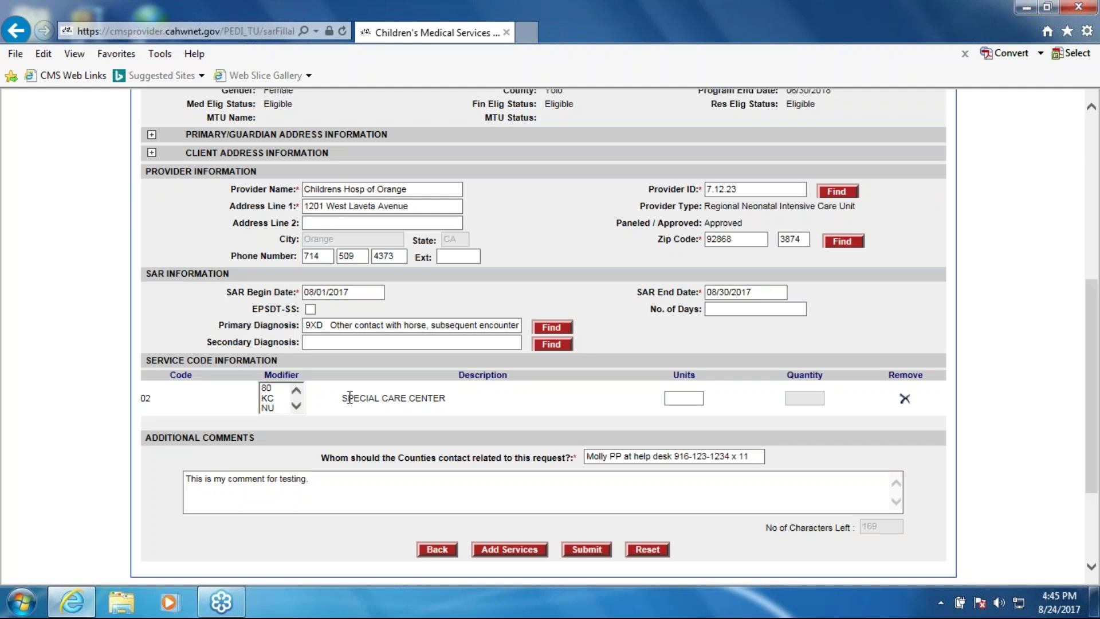
left_click_drag(349, 397, 452, 400)
left_click(673, 398)
type("1")
left_click(905, 399)
left_click(569, 362)
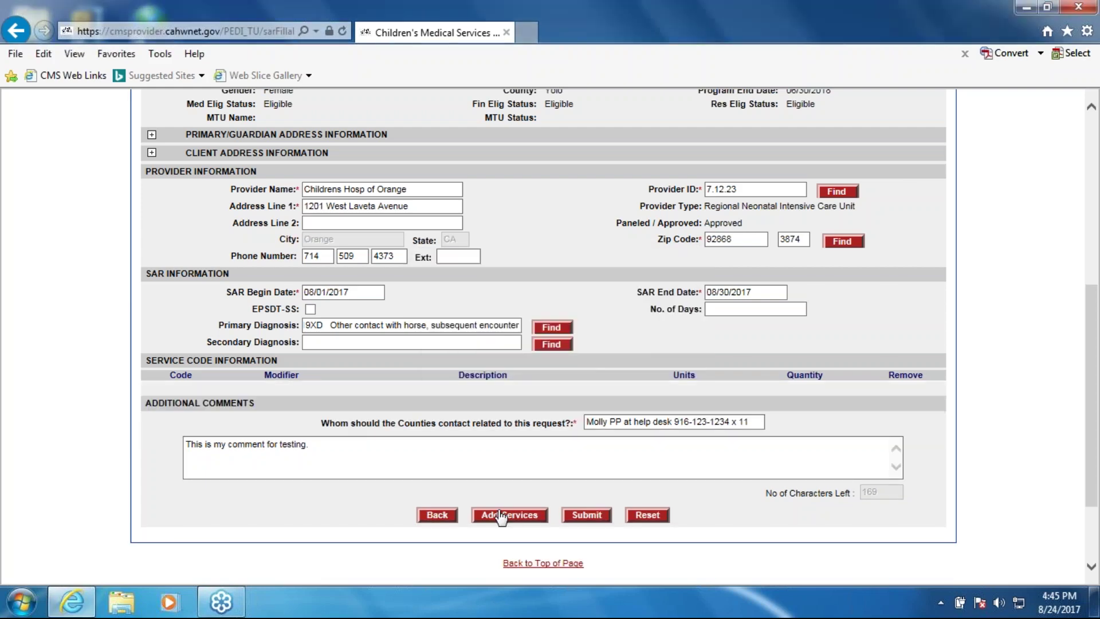
Add service 02 Special Care Center by searching 'spec' and enter 1 unit
left_click(501, 514)
left_click(471, 282)
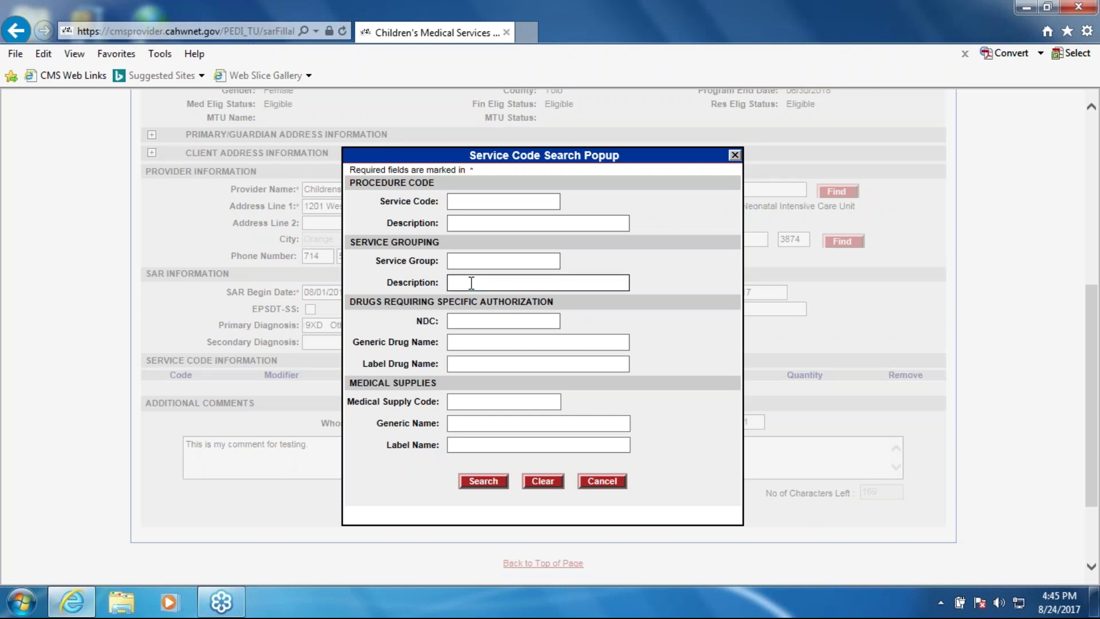
type("spec")
key("Return")
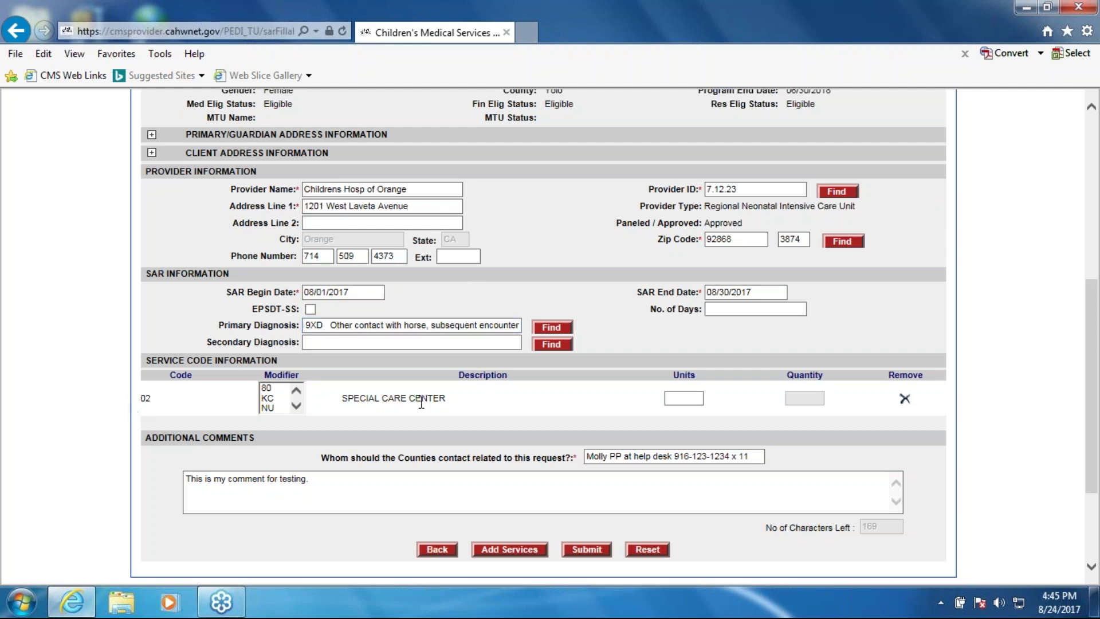
left_click(677, 400)
type("1")
left_click(671, 457)
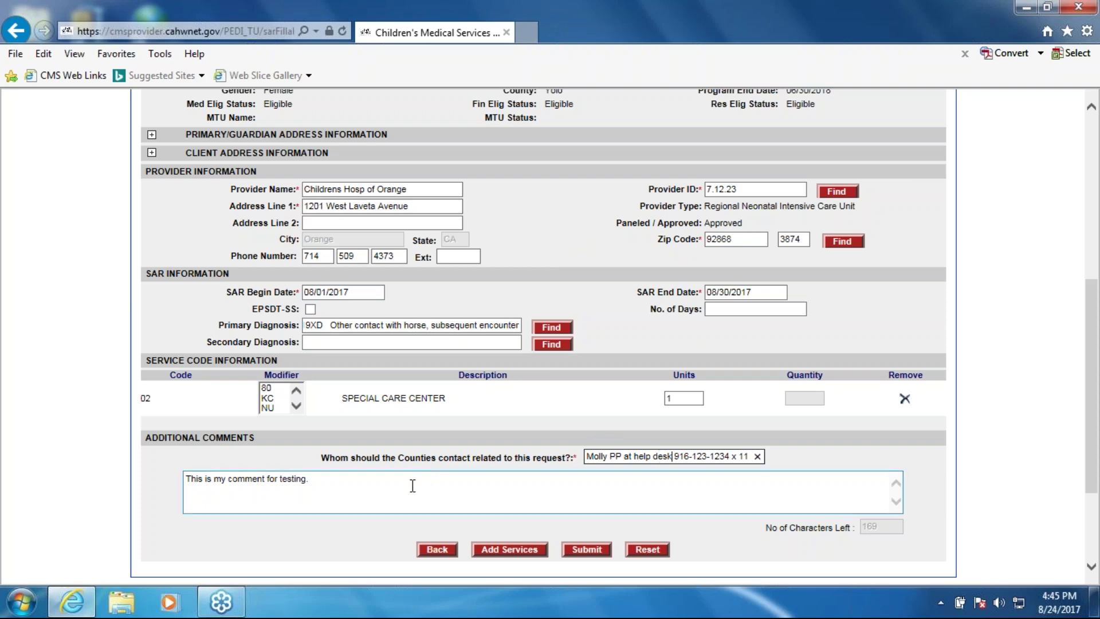
Submit the SAR request and highlight the temporary SAR reference number in the success dialog
left_click(587, 551)
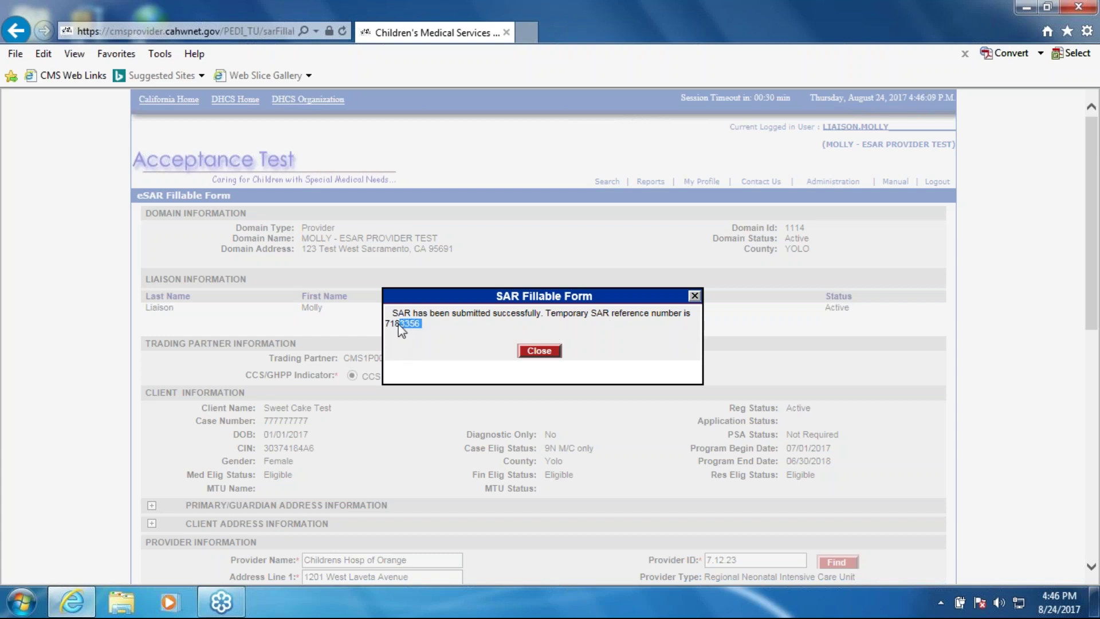
left_click_drag(386, 321, 389, 325)
key("ctrl+c")
left_click(449, 334)
Search by the pasted temporary SAR number and review the existing SAR's details
left_click(539, 350)
left_click(258, 322)
key("ctrl+v")
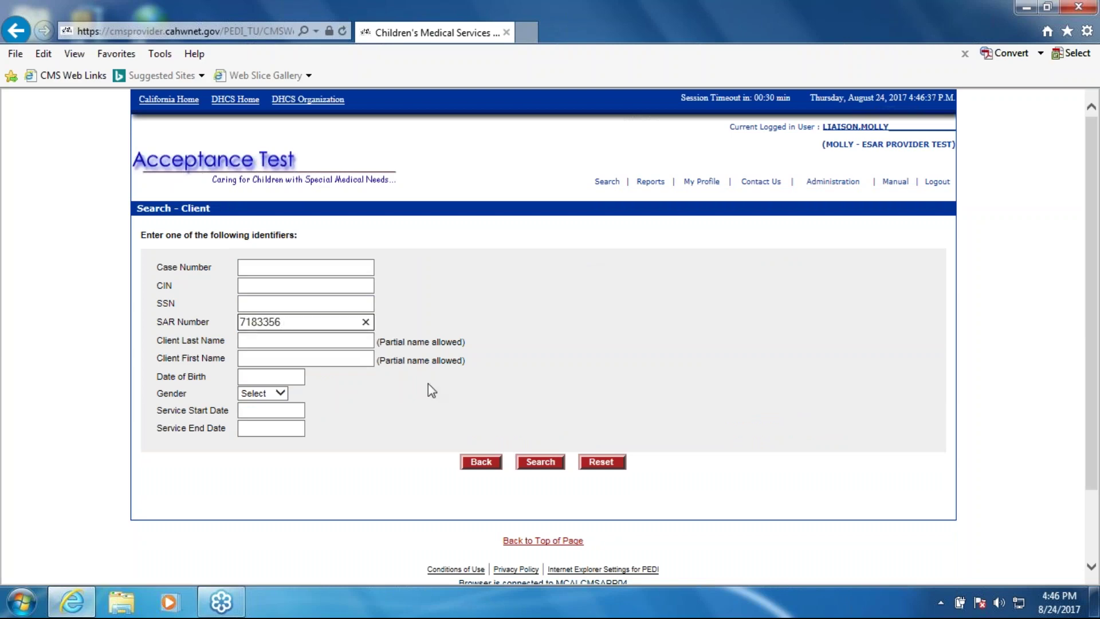
key("Return")
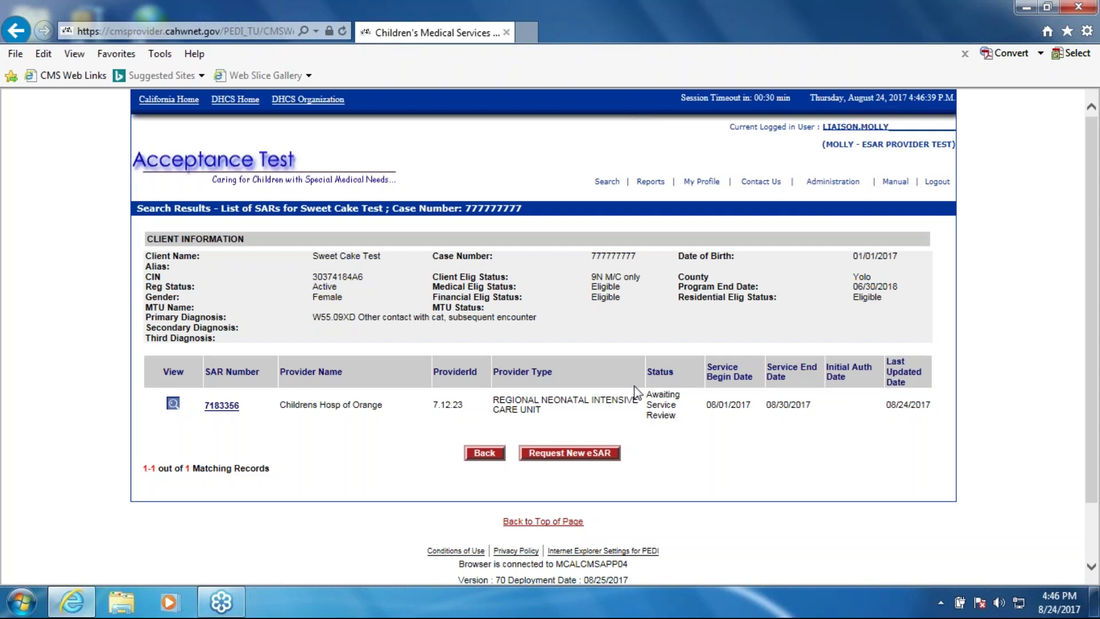
left_click(171, 403)
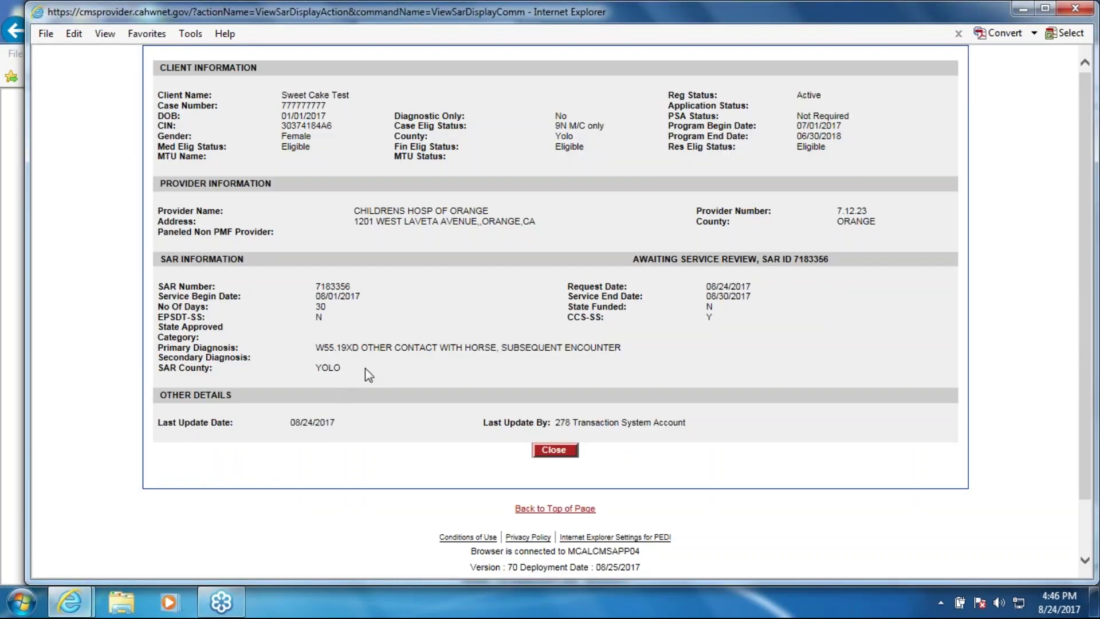
left_click_drag(355, 367, 154, 364)
left_click(337, 371)
left_click(548, 452)
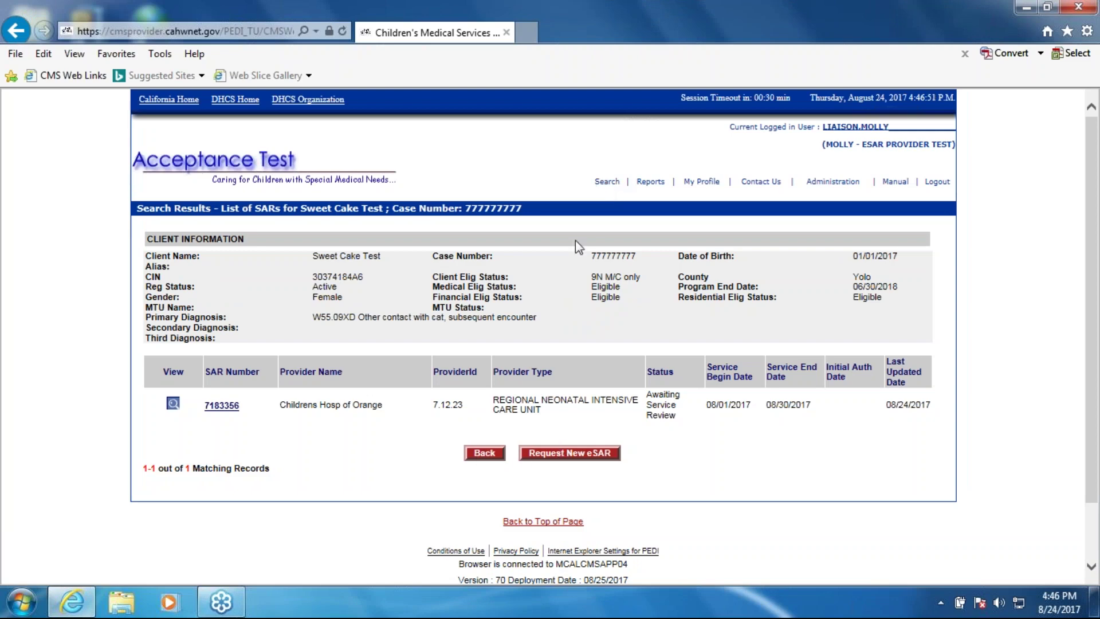
Find the client by the copied case number and start a new eSAR request from their SAR list
double_click(613, 256)
key("ctrl+c")
left_click(607, 181)
left_click(289, 269)
key("ctrl+v")
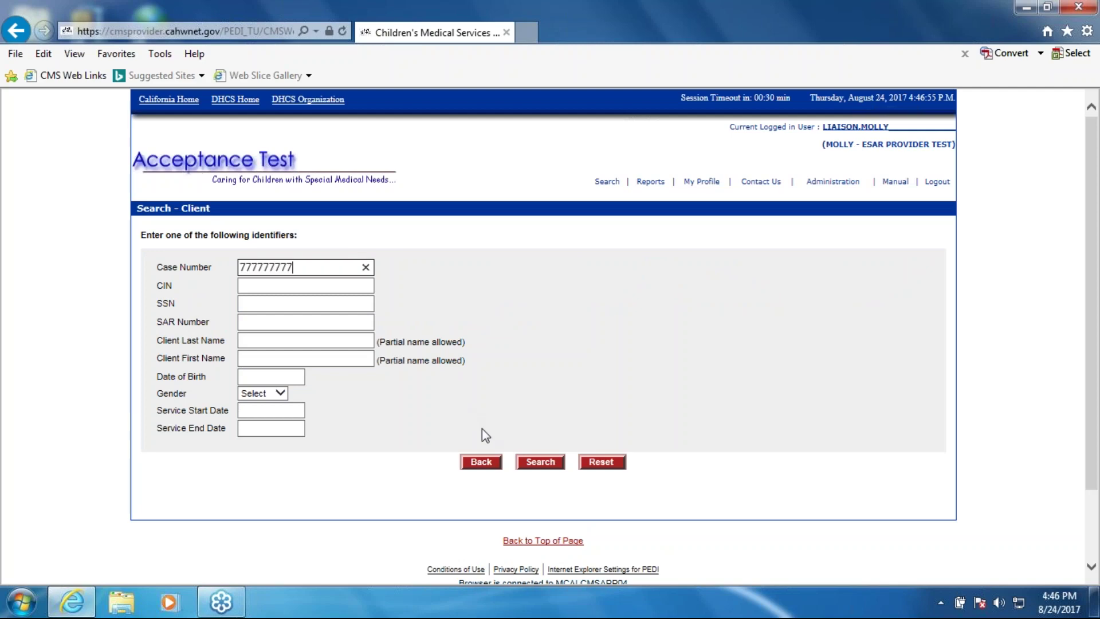
left_click(540, 461)
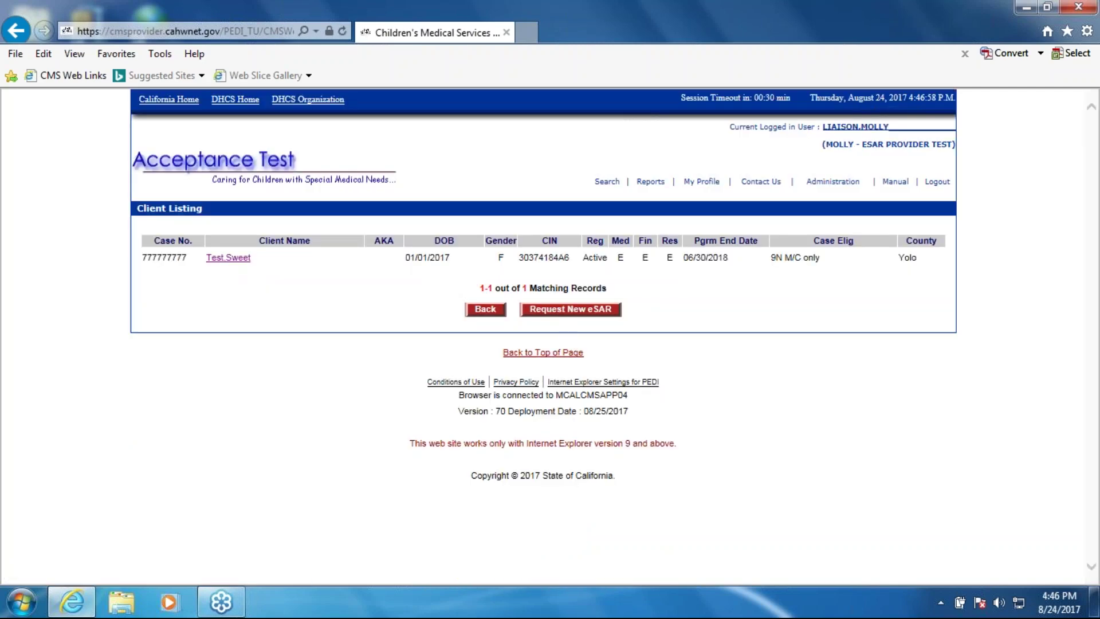
left_click(246, 259)
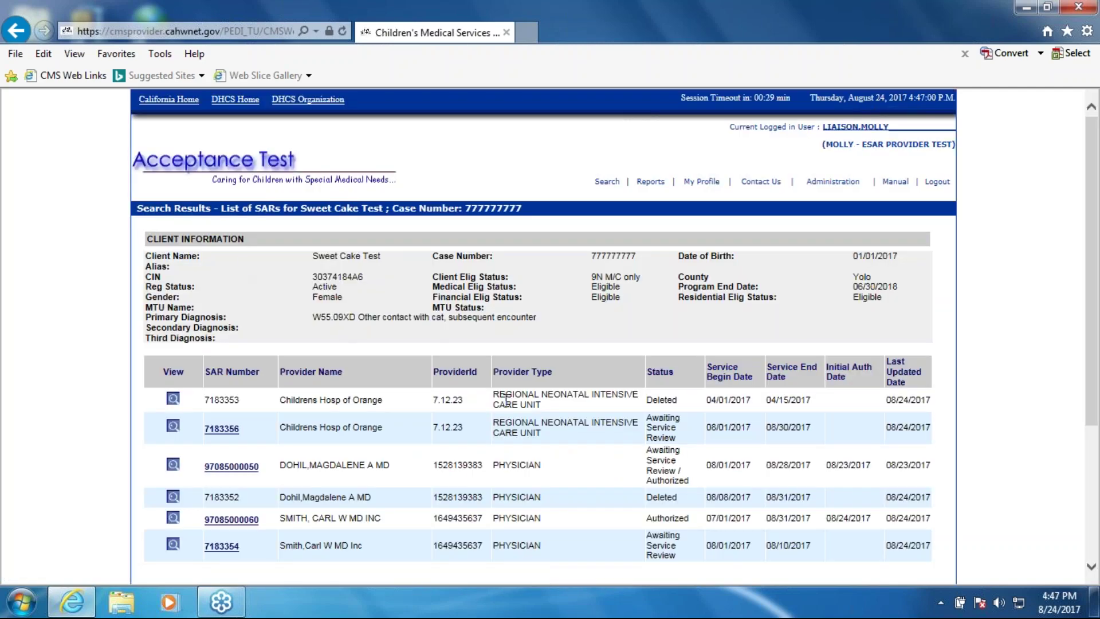
scroll(506, 397, "down", 3)
left_click(566, 449)
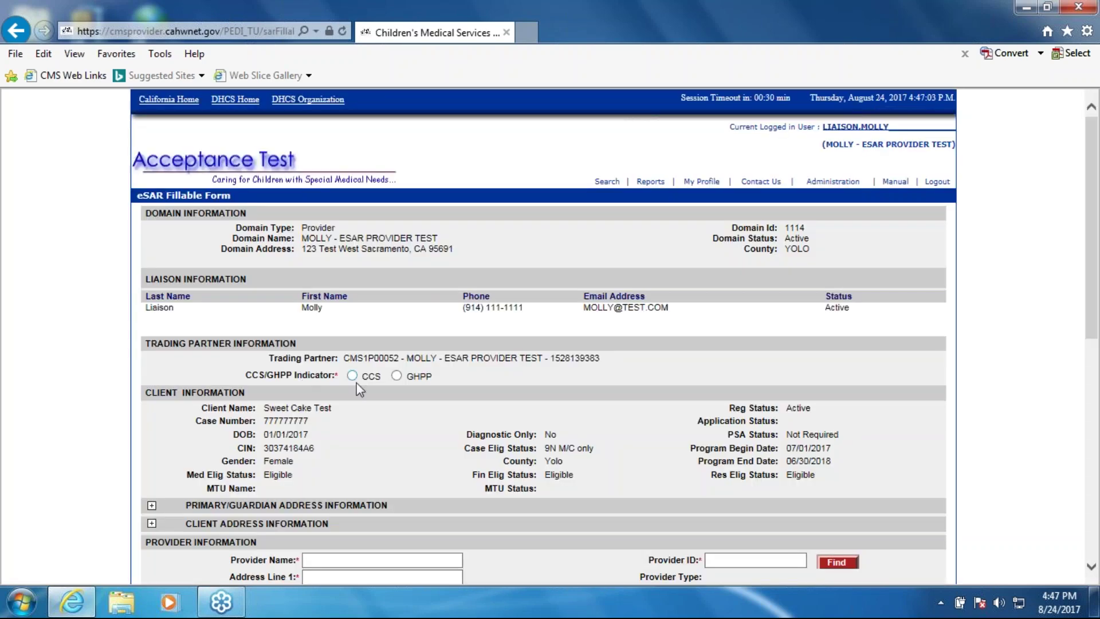
Mark the eSAR as CCS and fill the provider from the trading partner's number entered as Provider ID
left_click(351, 376)
scroll(344, 447, "down", 3)
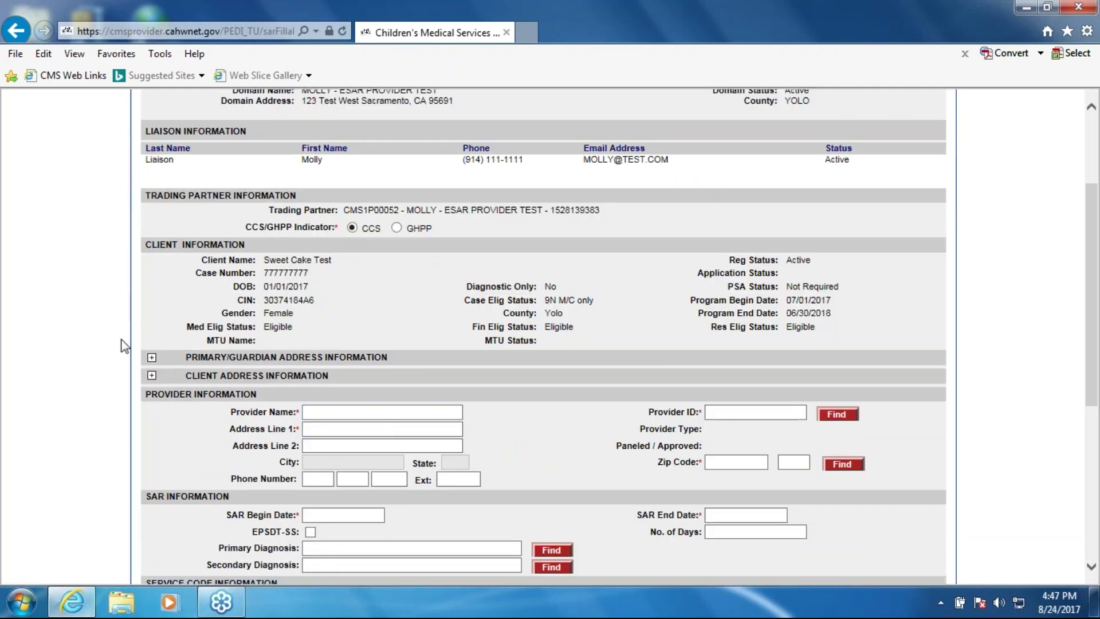
left_click(710, 412)
double_click(575, 210)
key("ctrl+c")
left_click(774, 413)
key("ctrl+v")
left_click(828, 414)
left_click(421, 430)
left_click_drag(421, 429, 298, 429)
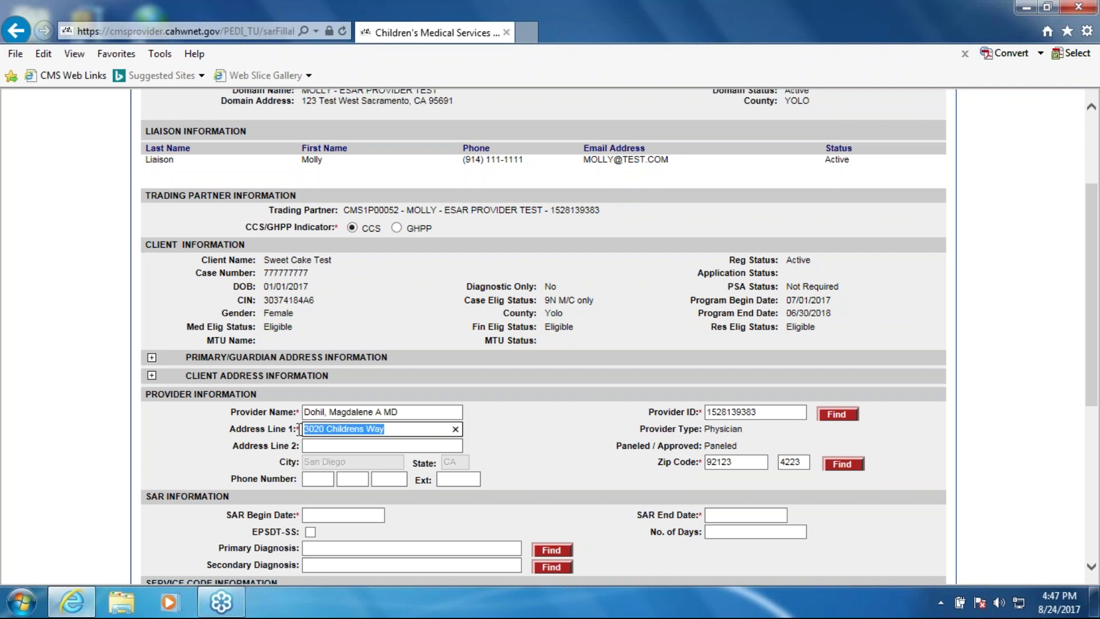
left_click(471, 458)
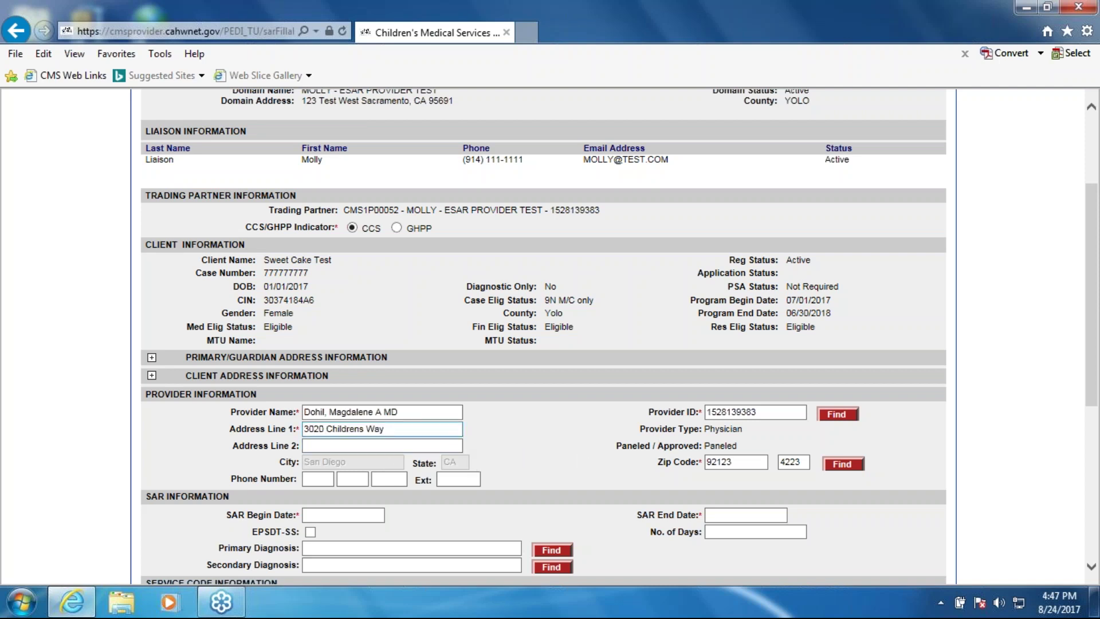
Replace the provider's address with '123 New Address' and 'Suite 123'
left_click(413, 428)
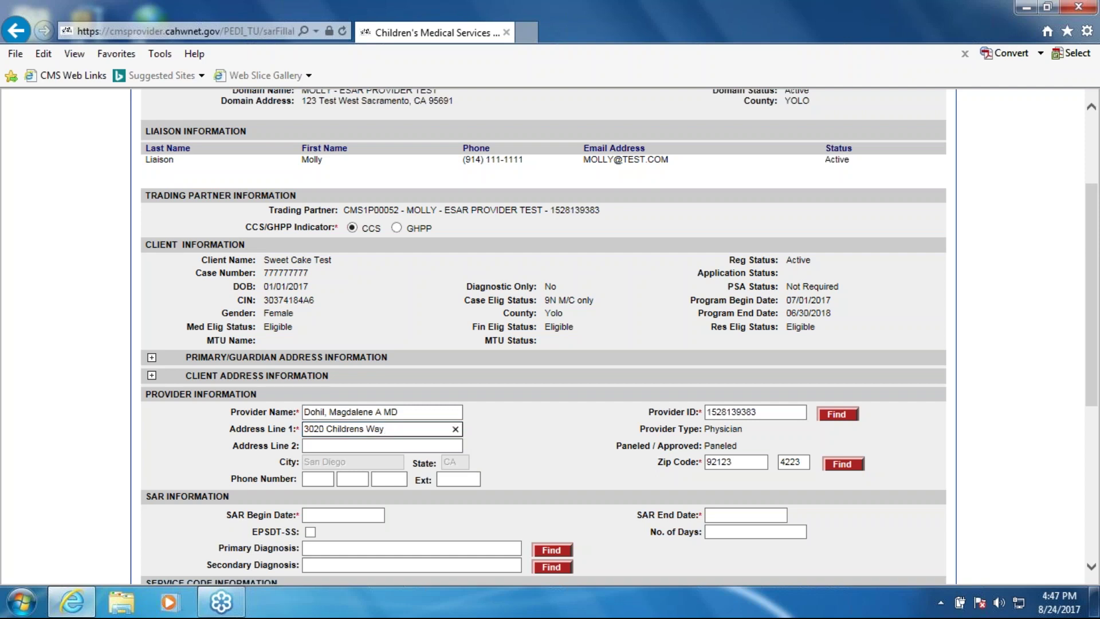
key("ctrl+a")
key("BackSpace")
type("123")
type("New Address")
key("Tab")
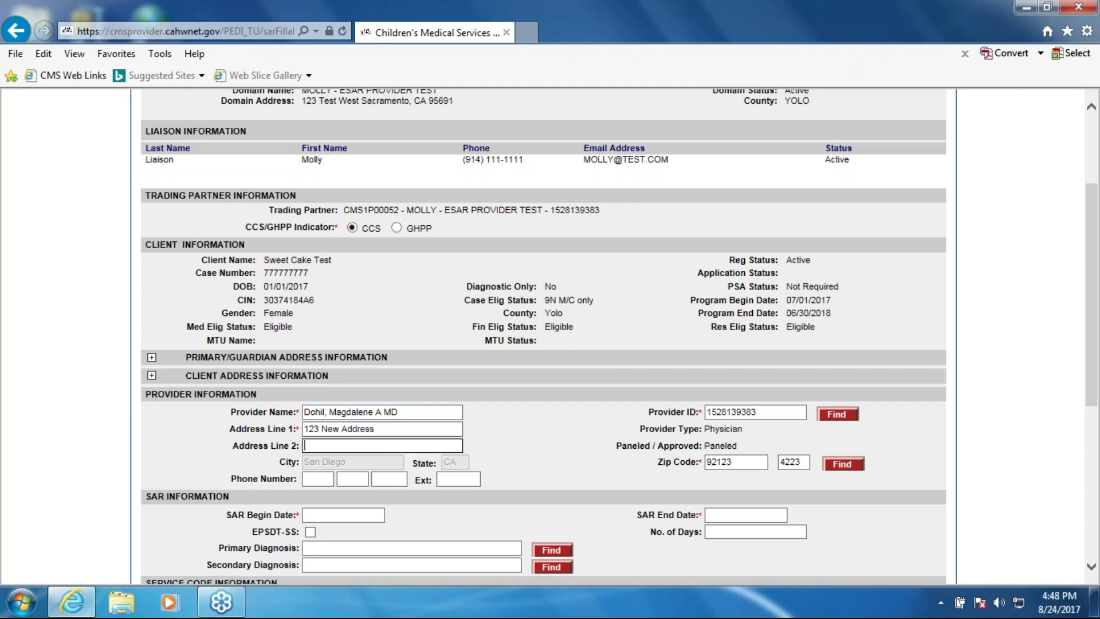
type("Suite 123")
Set the provider's ZIP code to 95835, look up its city, and enter a new phone number
double_click(723, 462)
type("9")
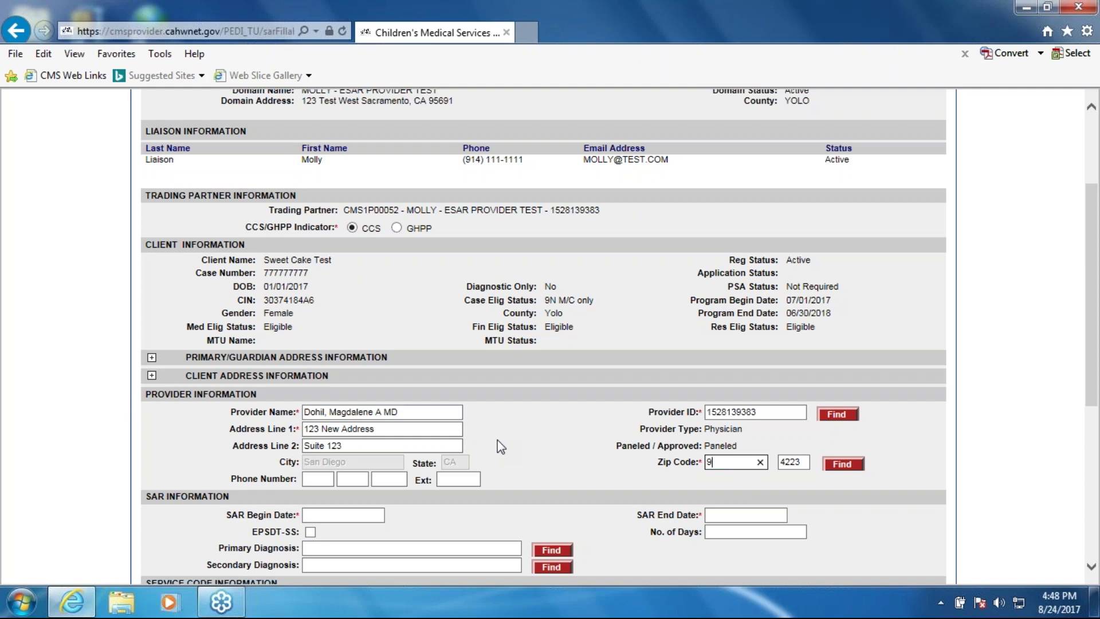
type("5835")
left_click(841, 464)
left_click(323, 478)
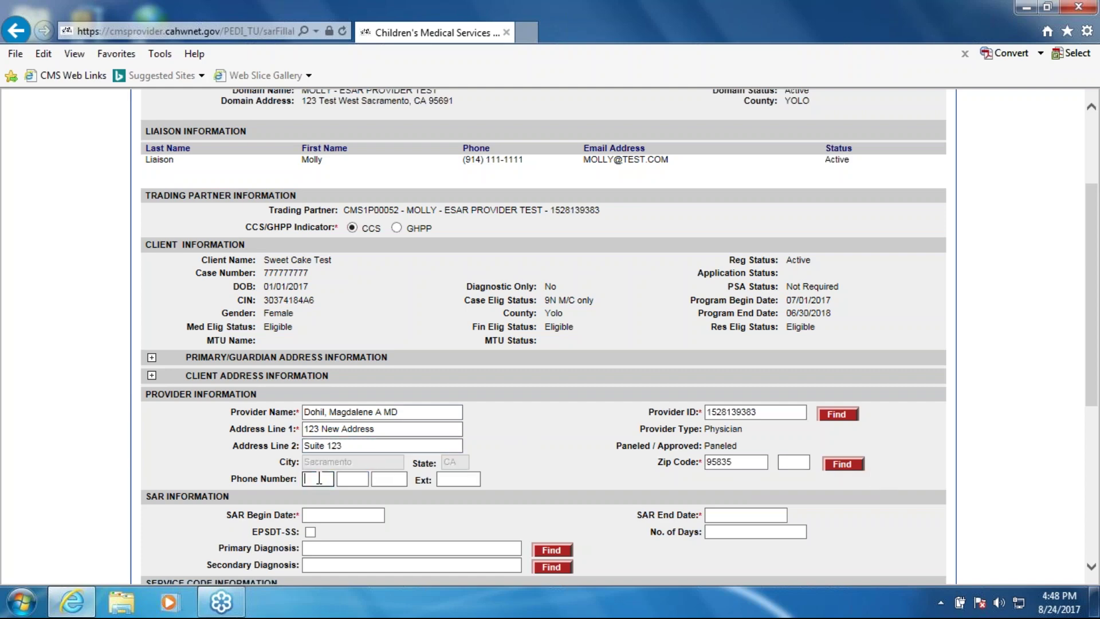
type("916 ")
type("123 ")
type("1234")
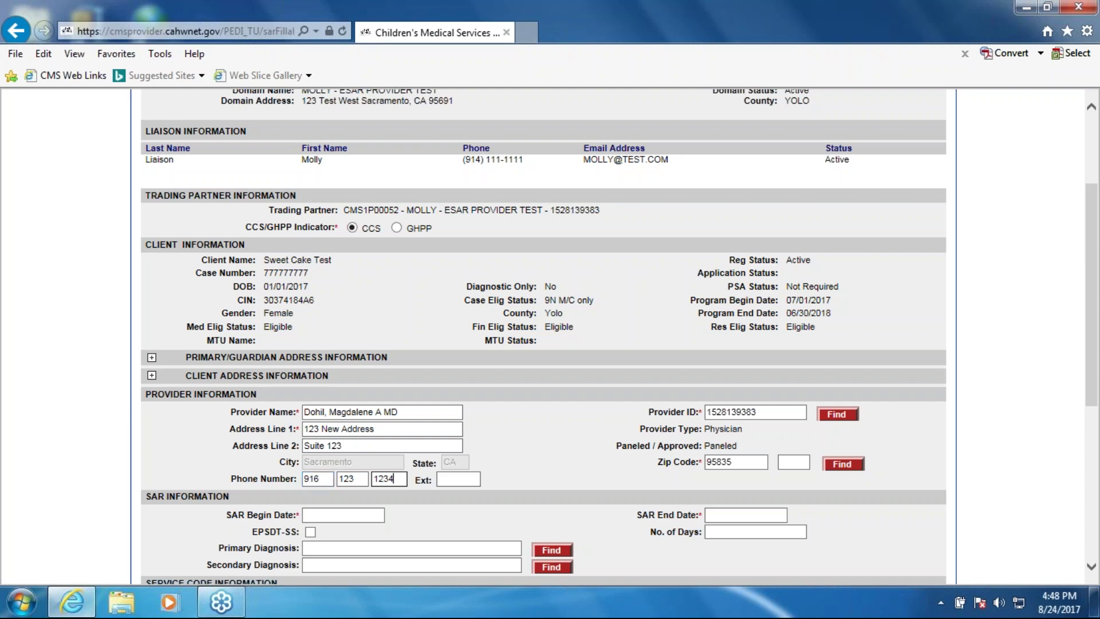
Set the SAR begin date to 07/31/2017 and end date to 08/23/2017
left_click(324, 514)
scroll(343, 514, "down", 2)
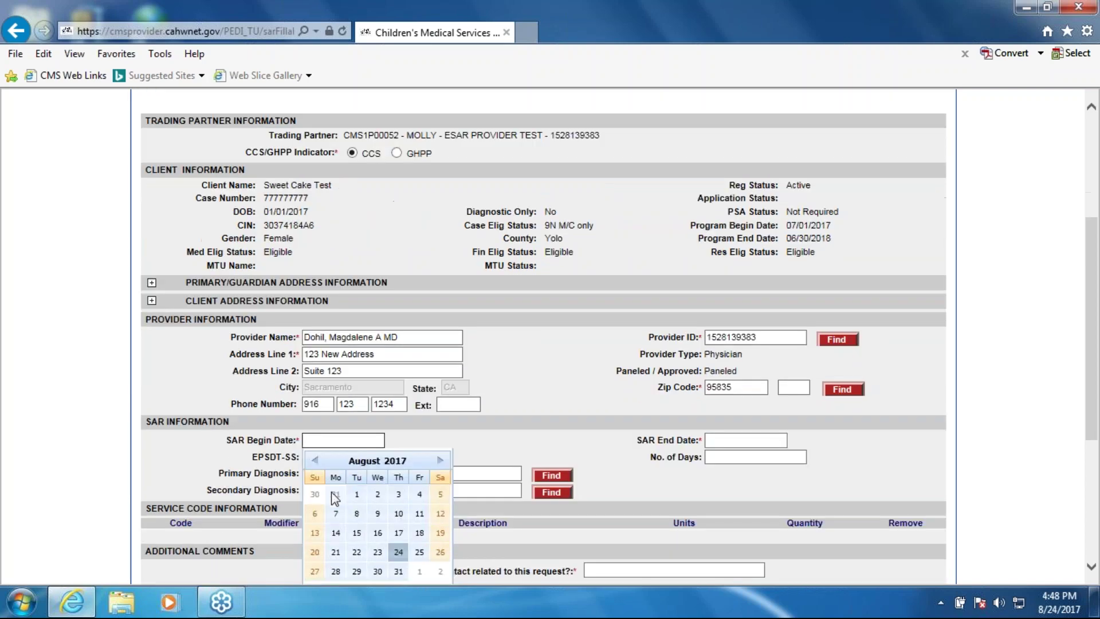
left_click(335, 496)
left_click(766, 442)
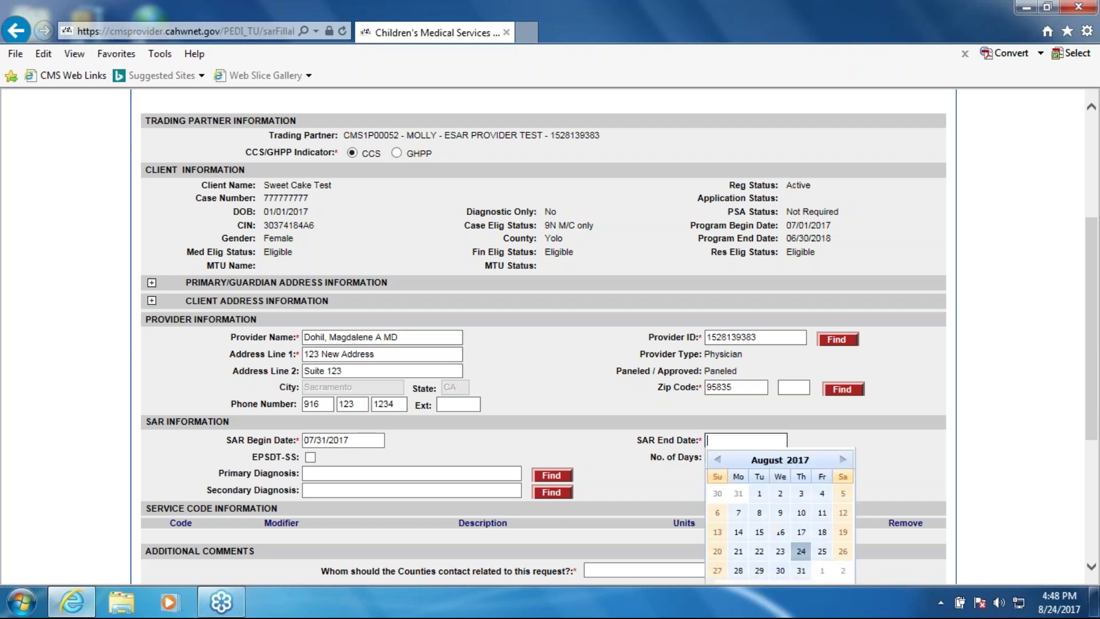
scroll(788, 503, "down", 2)
left_click(779, 477)
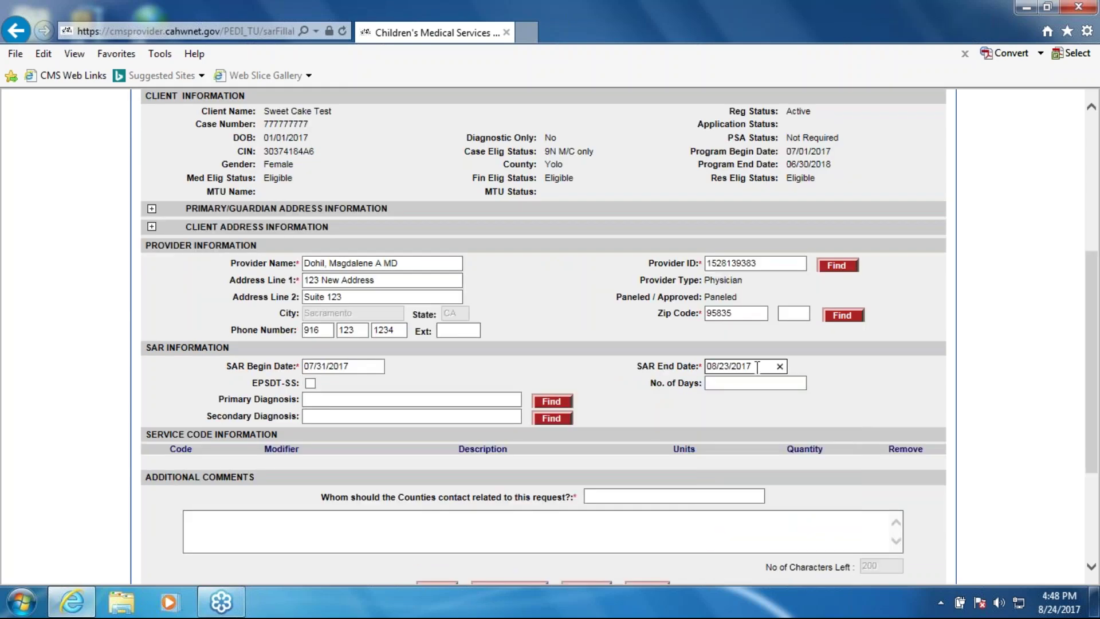
Choose W55.21XD as primary diagnosis and W54.8XXS as secondary diagnosis
left_click(350, 399)
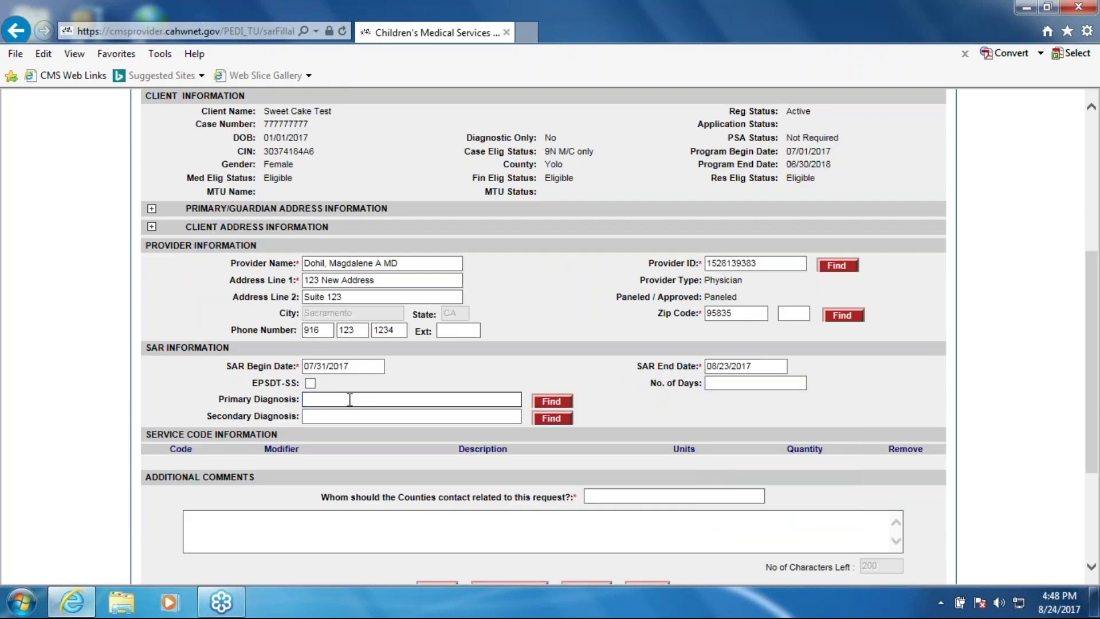
type("w55")
key("Return")
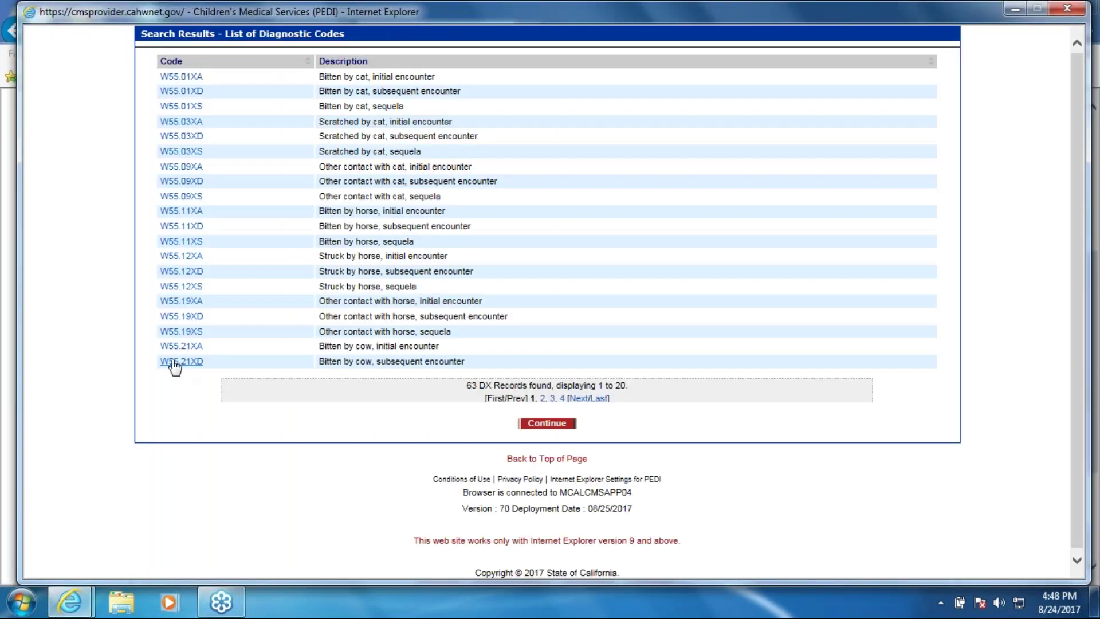
left_click(171, 365)
left_click(372, 416)
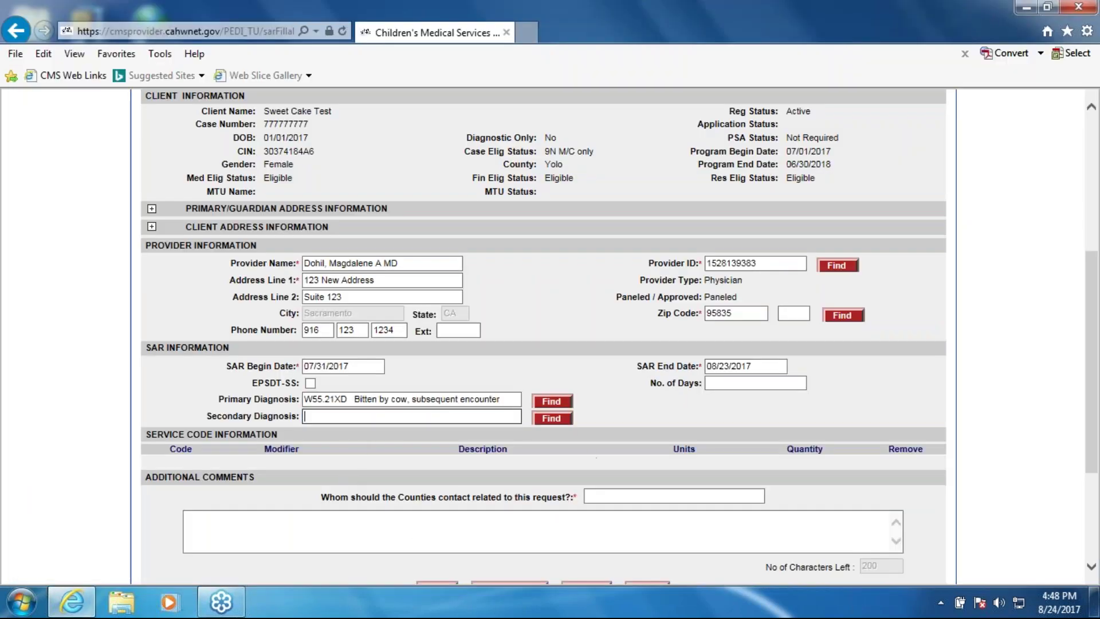
type("w55")
key("BackSpace")
key("BackSpace")
type("54")
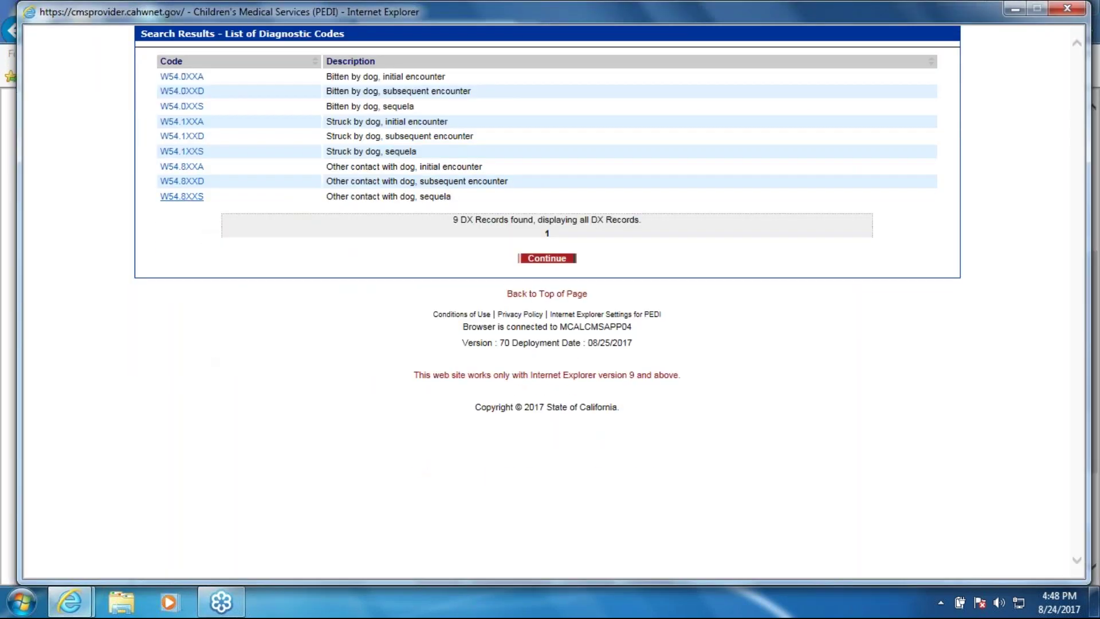
left_click(189, 195)
Enter a help-desk contact name and phone as county contact, and comment 'This is my comment.'
left_click(628, 496)
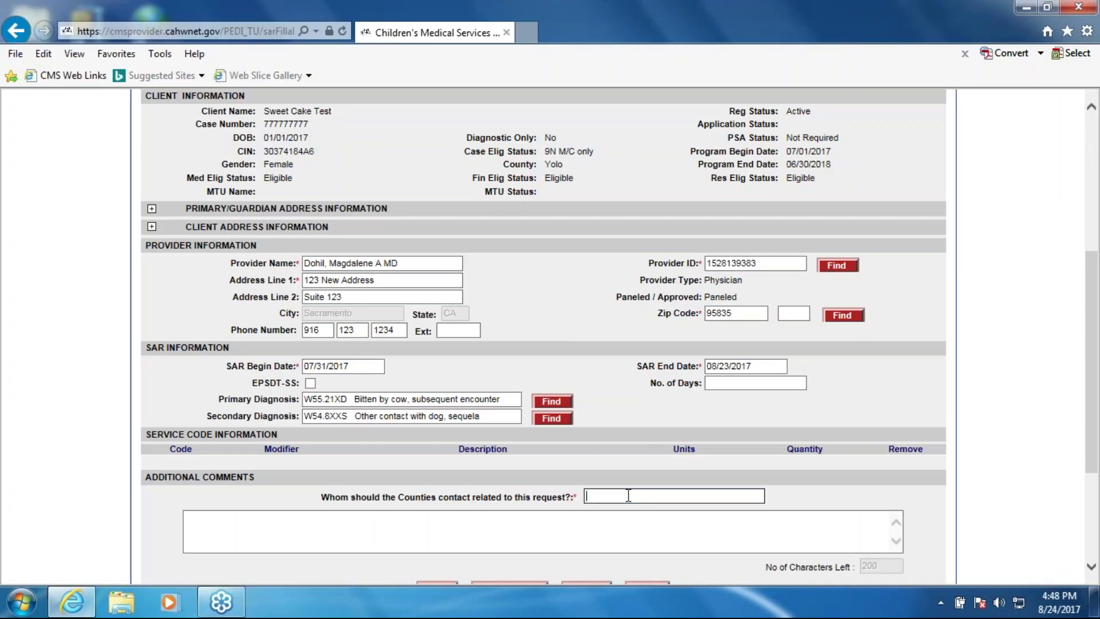
type("Molly at help se")
key("BackSpace")
type("esk 916-123-1234 x 11")
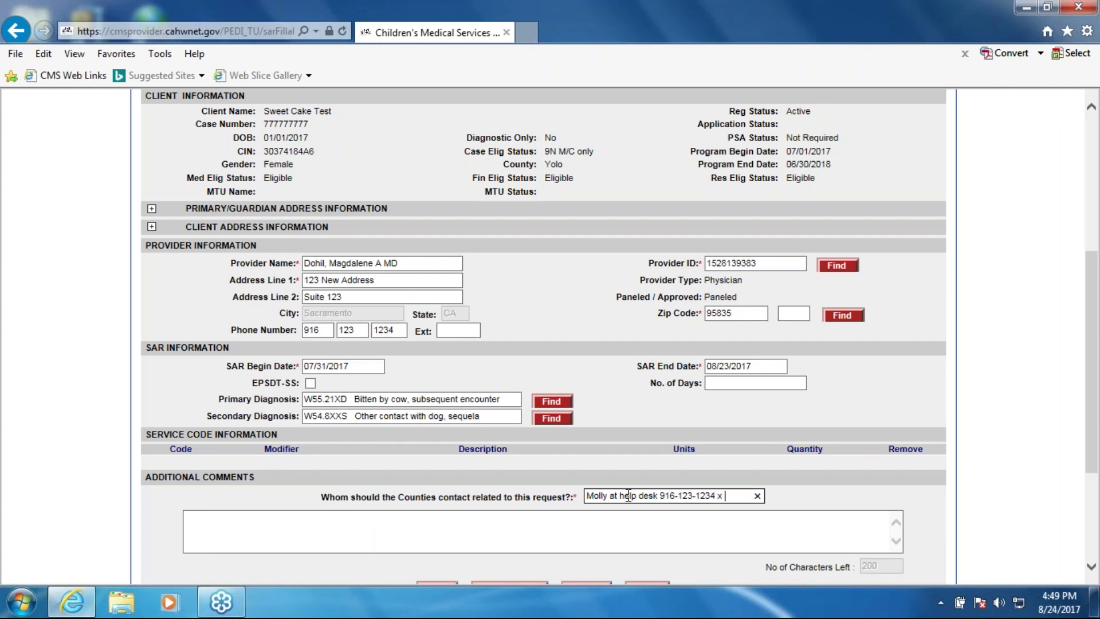
left_click(405, 537)
type("This is")
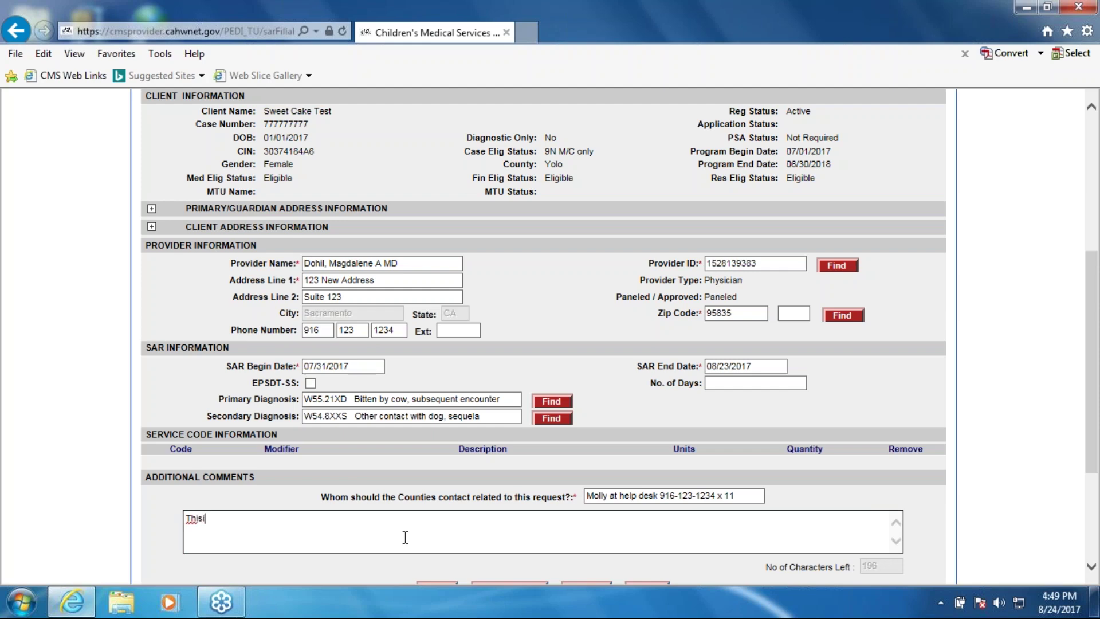
key("BackSpace")
key("BackSpace")
type("is my comment.")
scroll(481, 512, "down", 2)
Search service codes by description 'leg' and add 01462 and 01500
left_click(489, 515)
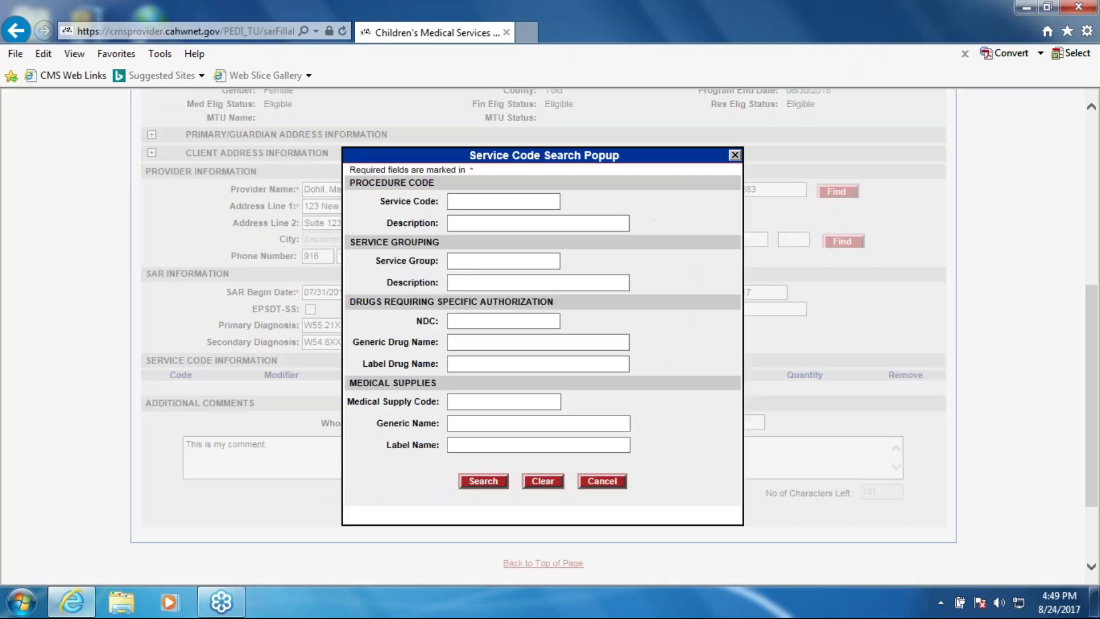
left_click(499, 205)
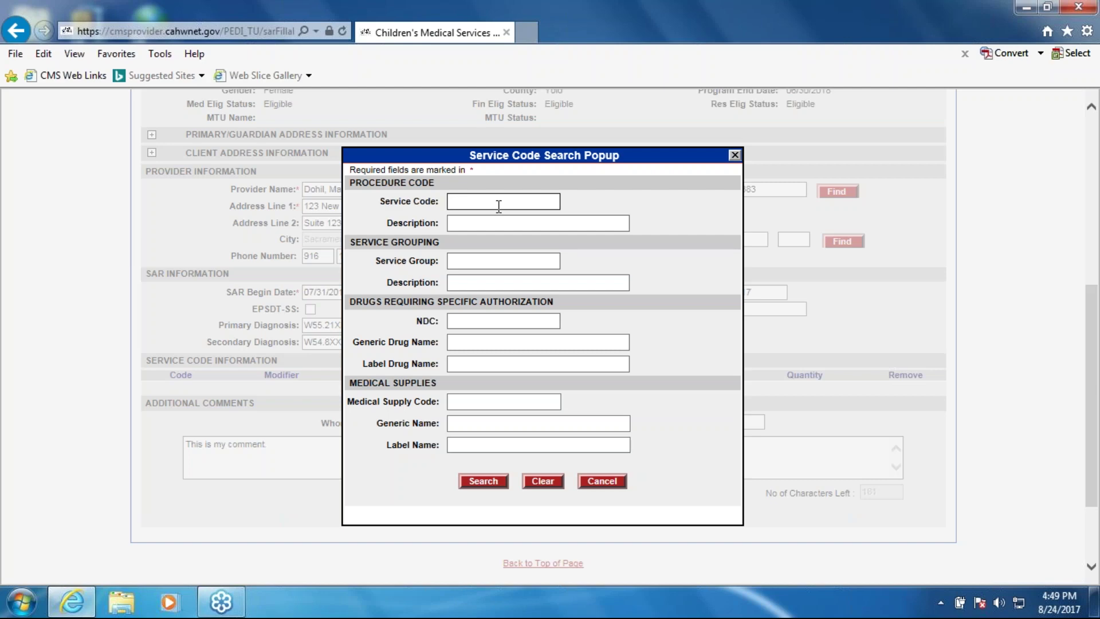
type("J")
key("BackSpace")
key("Tab")
type("leg")
key("Return")
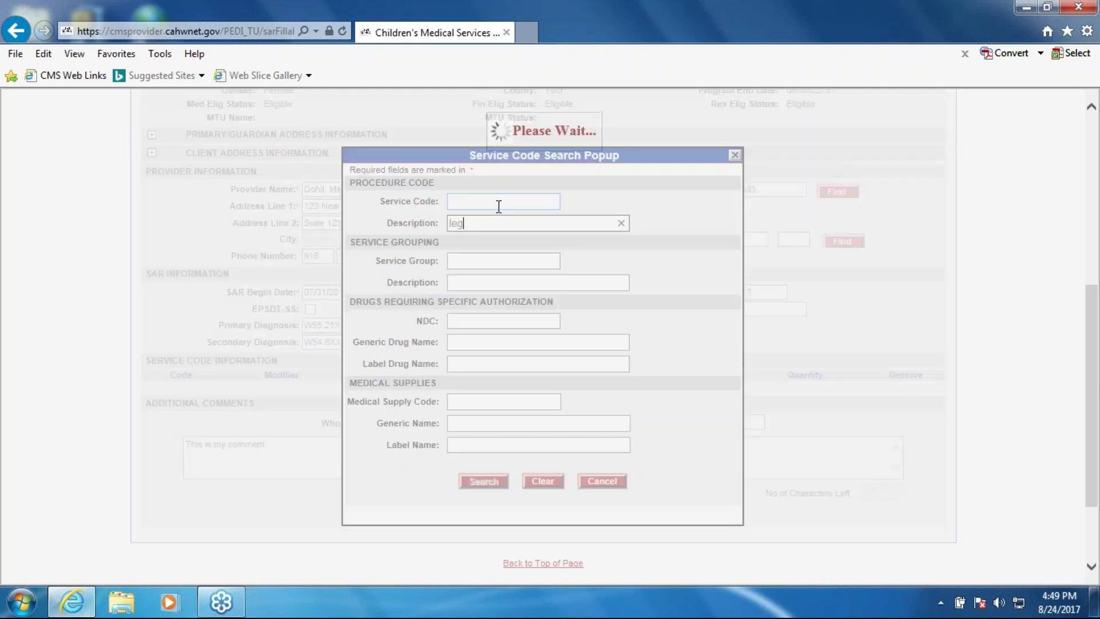
left_click(259, 226)
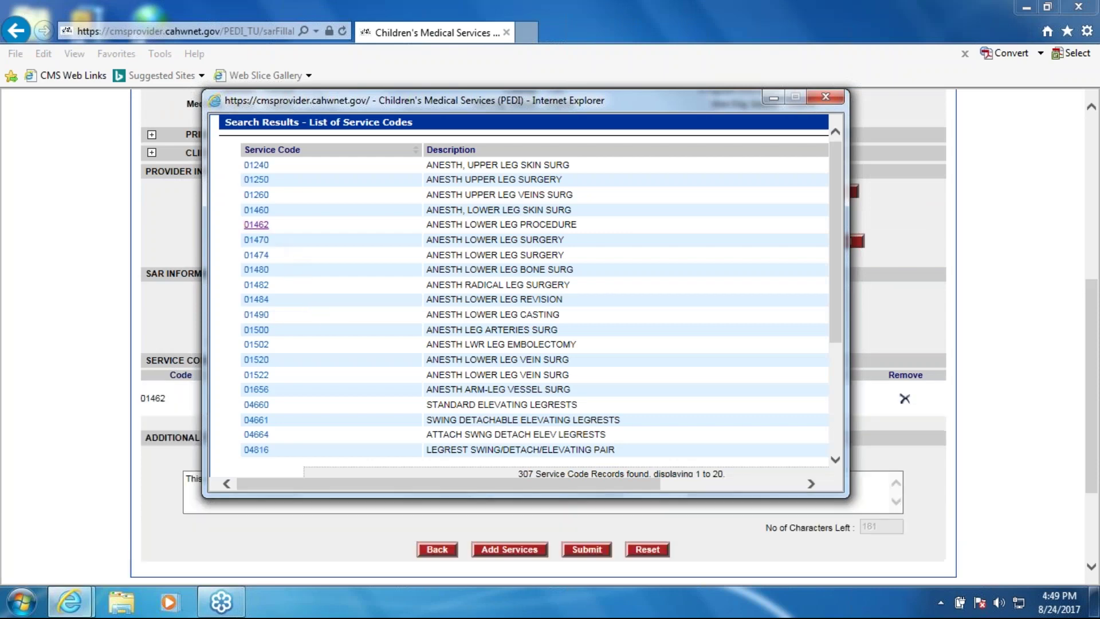
left_click(265, 329)
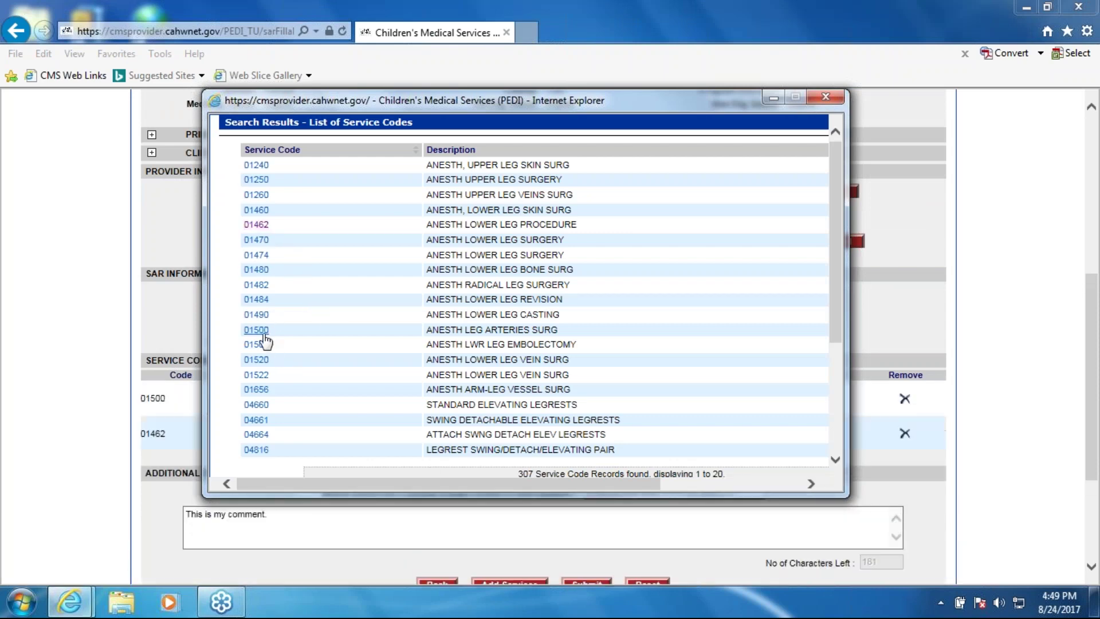
left_click(826, 97)
Give service codes 01500 and 01462 1 unit each
left_click(681, 398)
type("1")
left_click(682, 433)
type("1")
scroll(737, 441, "down", 3)
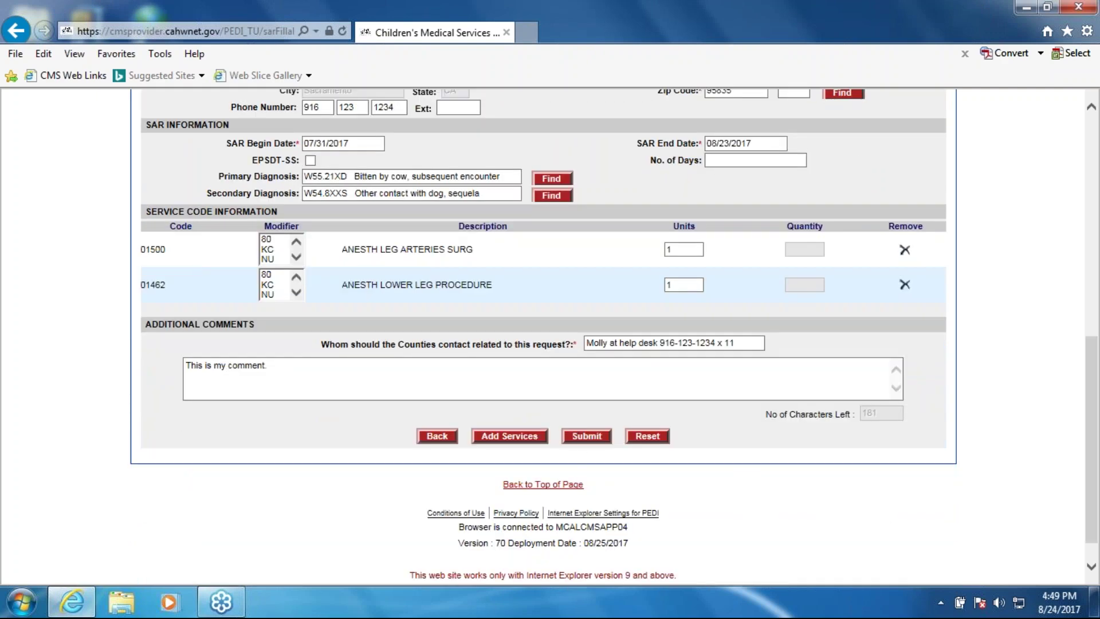
scroll(190, 268, "up", 4)
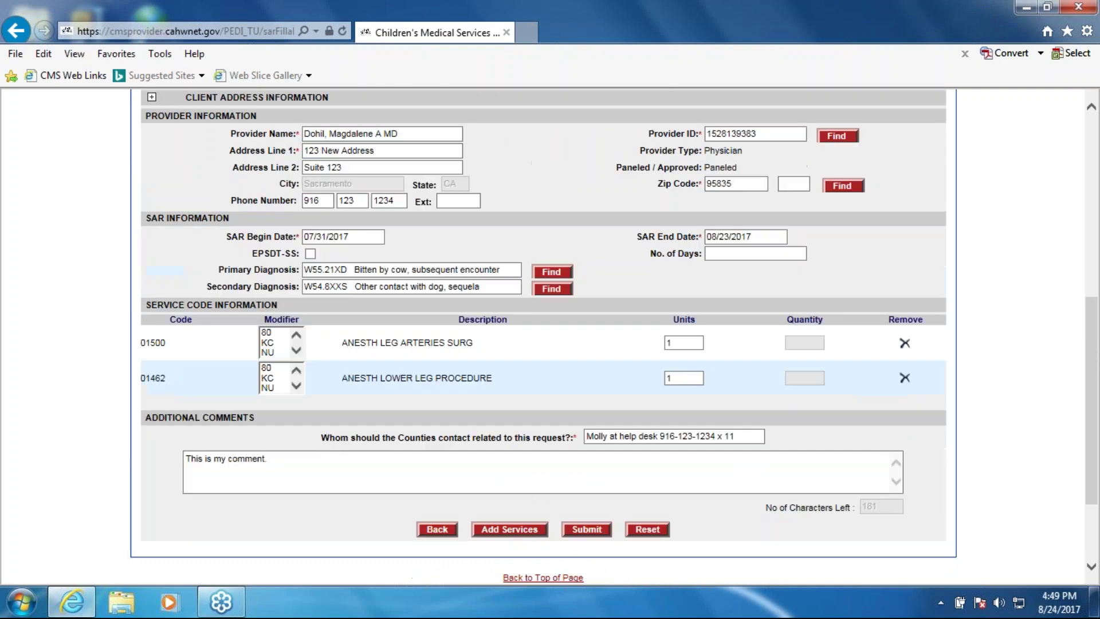
left_click(151, 227)
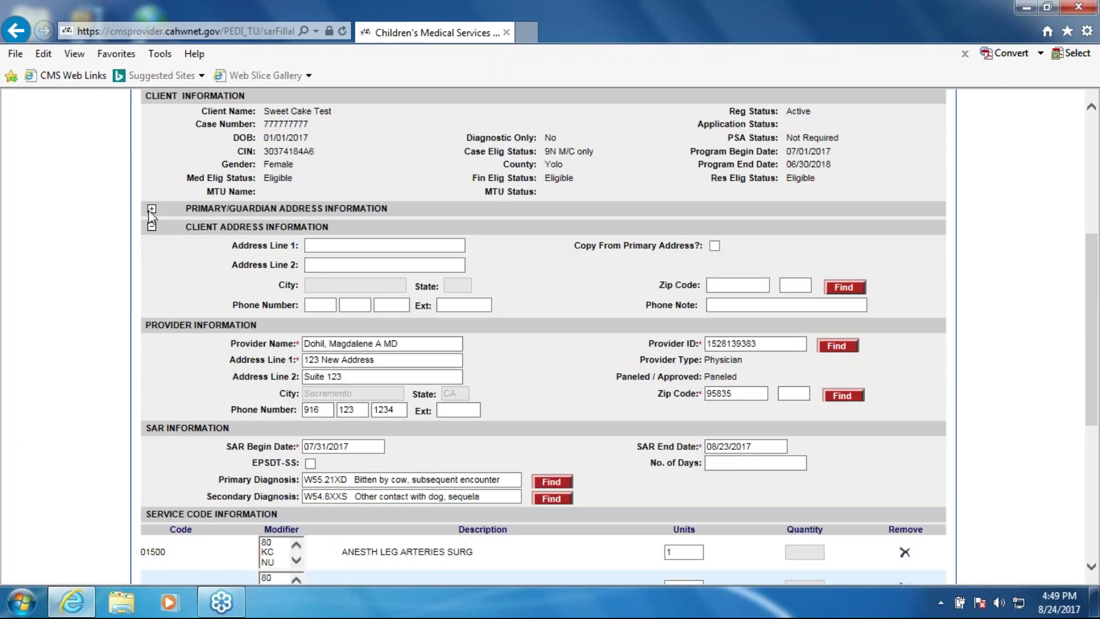
left_click(151, 209)
left_click(151, 209)
left_click(151, 227)
scroll(575, 267, "up", 2)
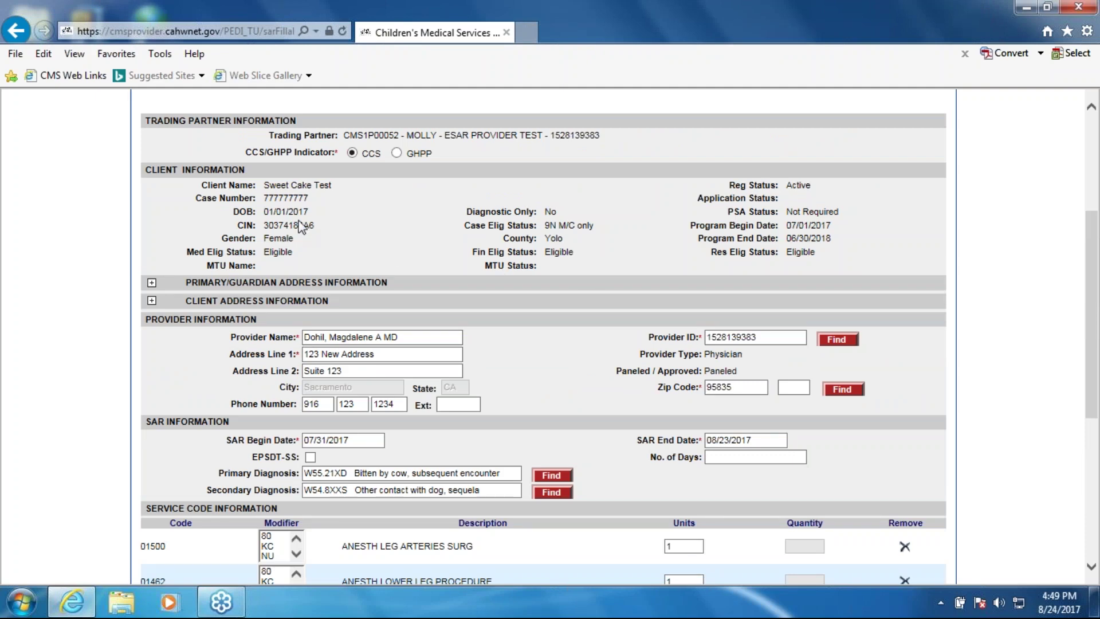
left_click(151, 300)
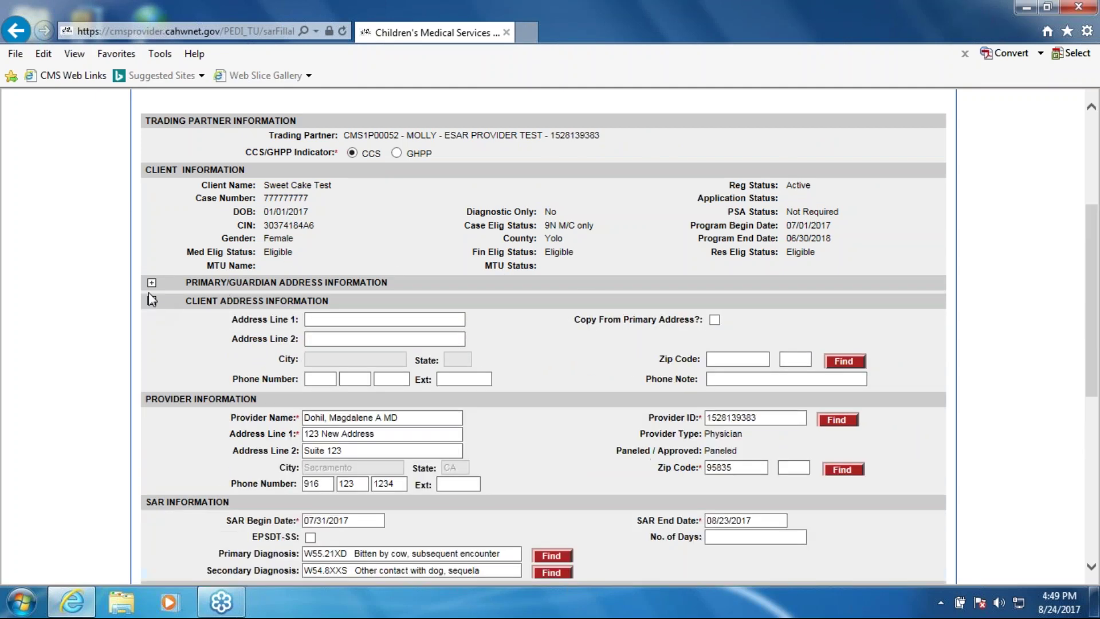
left_click(152, 283)
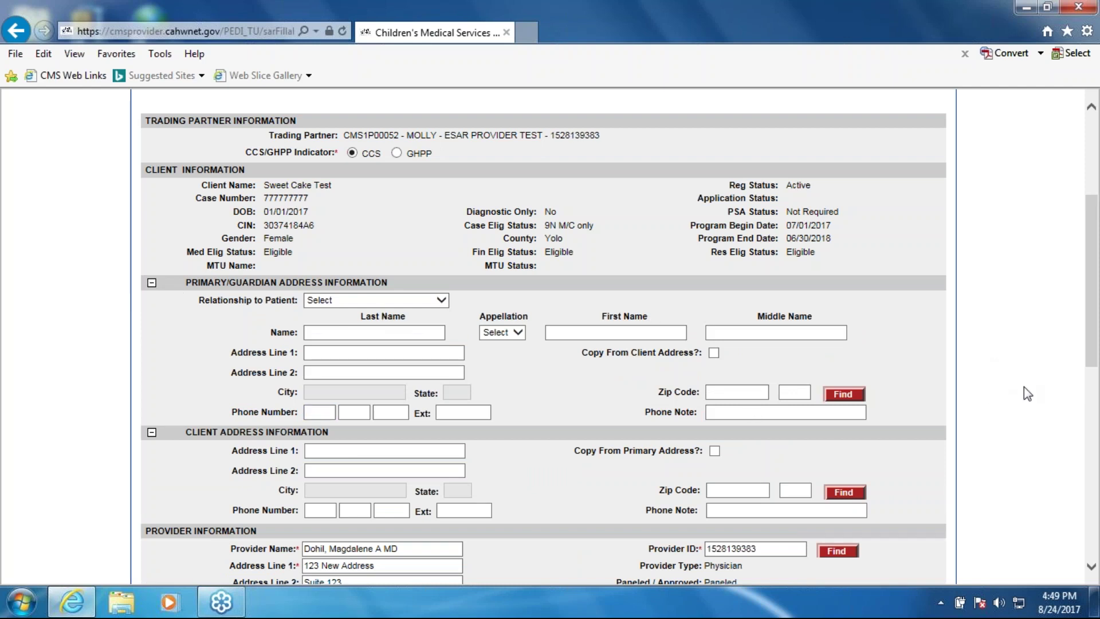
scroll(1019, 427, "down", 2)
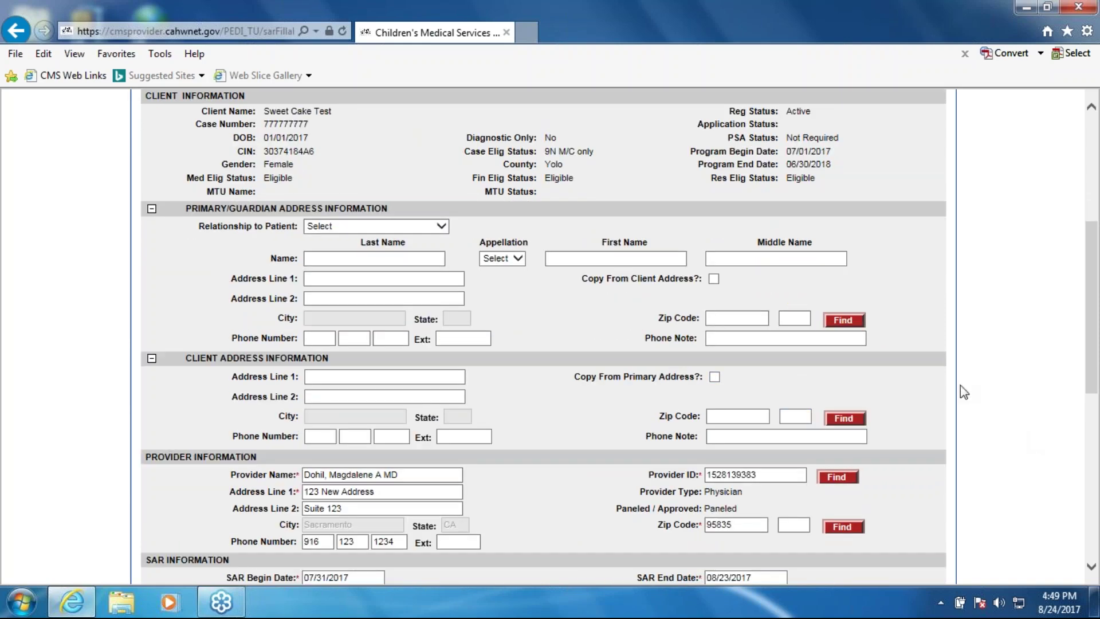
left_click(151, 358)
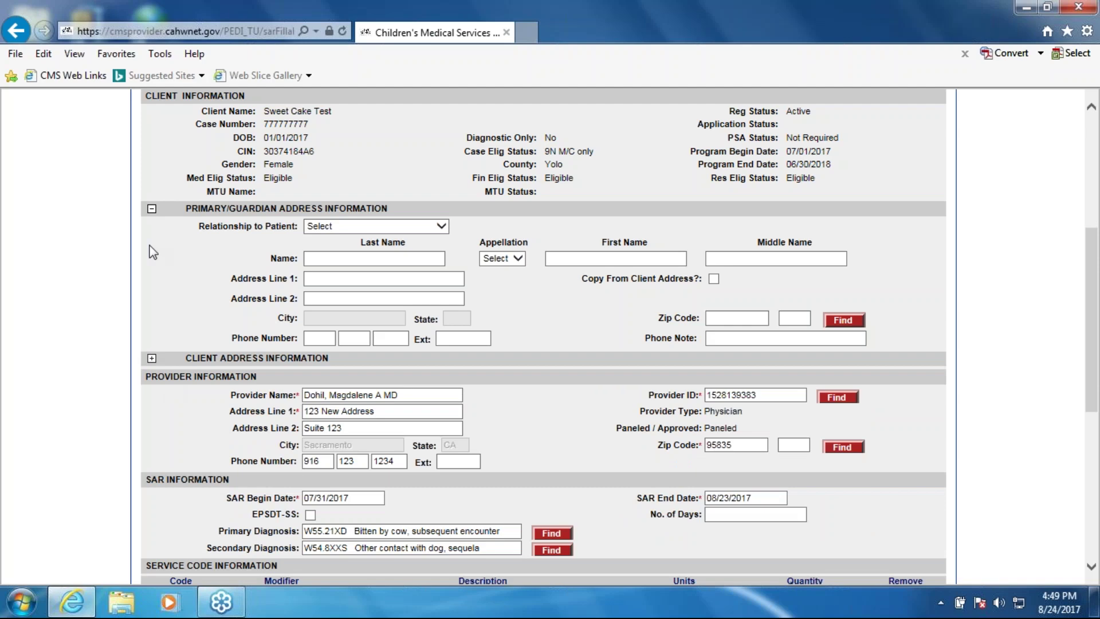
left_click(151, 208)
scroll(647, 434, "down", 4)
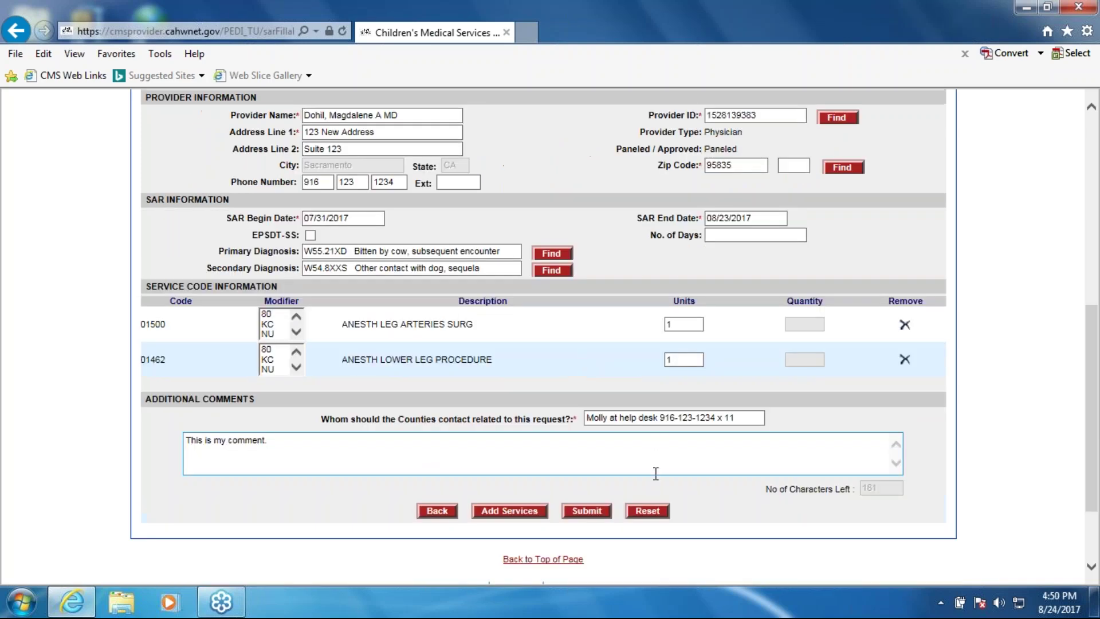
Submit the eSAR, highlight its temporary SAR reference number, and close the confirmation
left_click(586, 436)
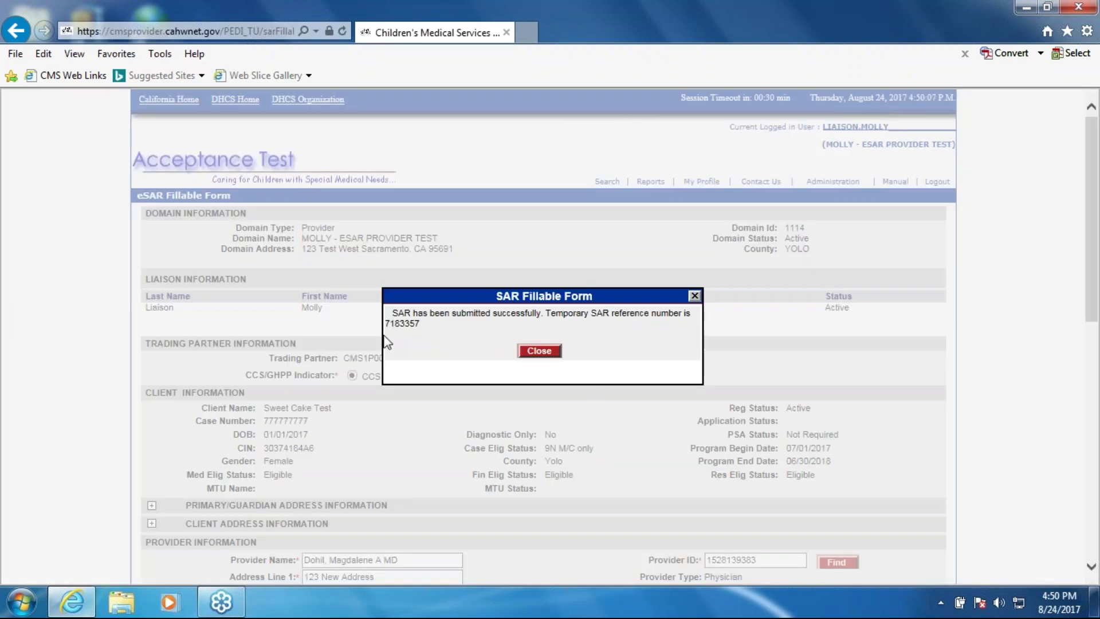
left_click_drag(386, 323, 484, 338)
left_click(546, 354)
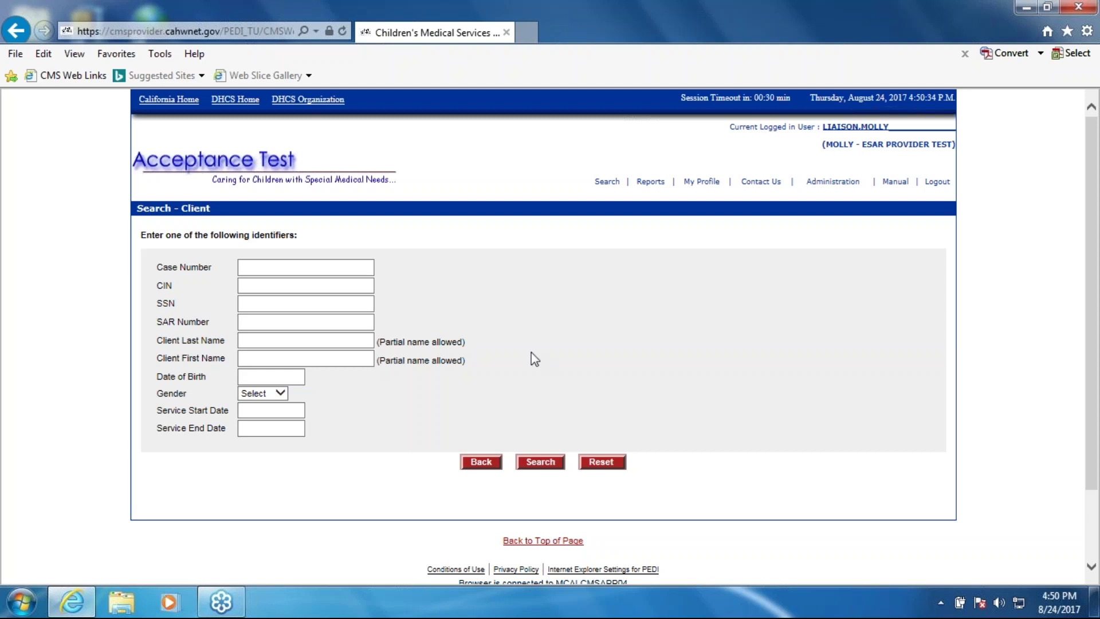
Search by the client's case number, open their SAR list, and note the authorized SAR's status
left_click(313, 262)
type("777777777")
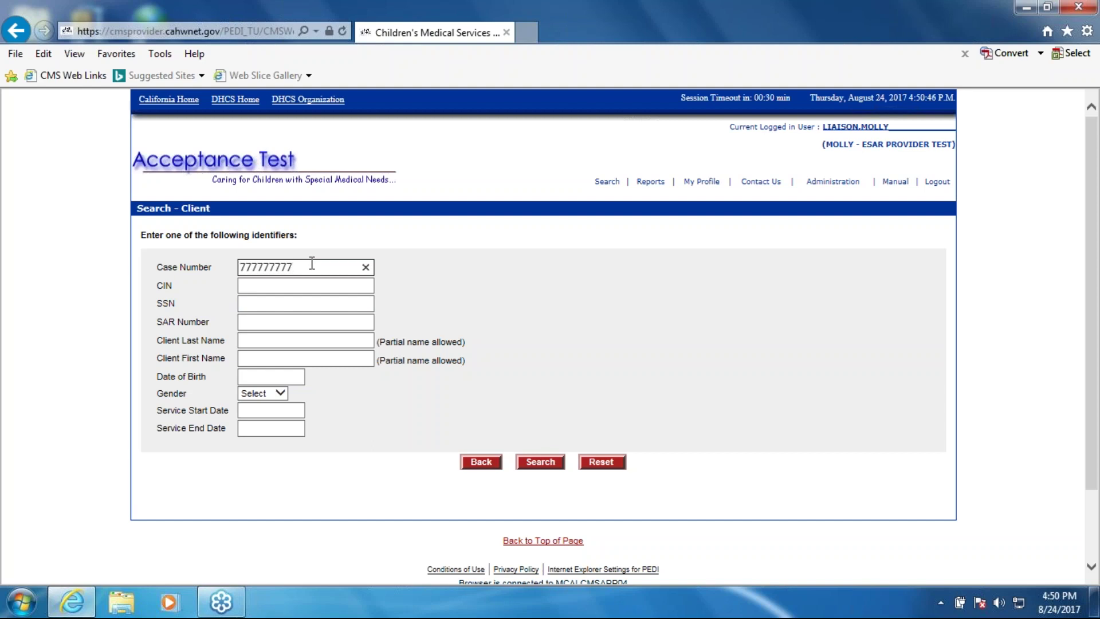
left_click(541, 463)
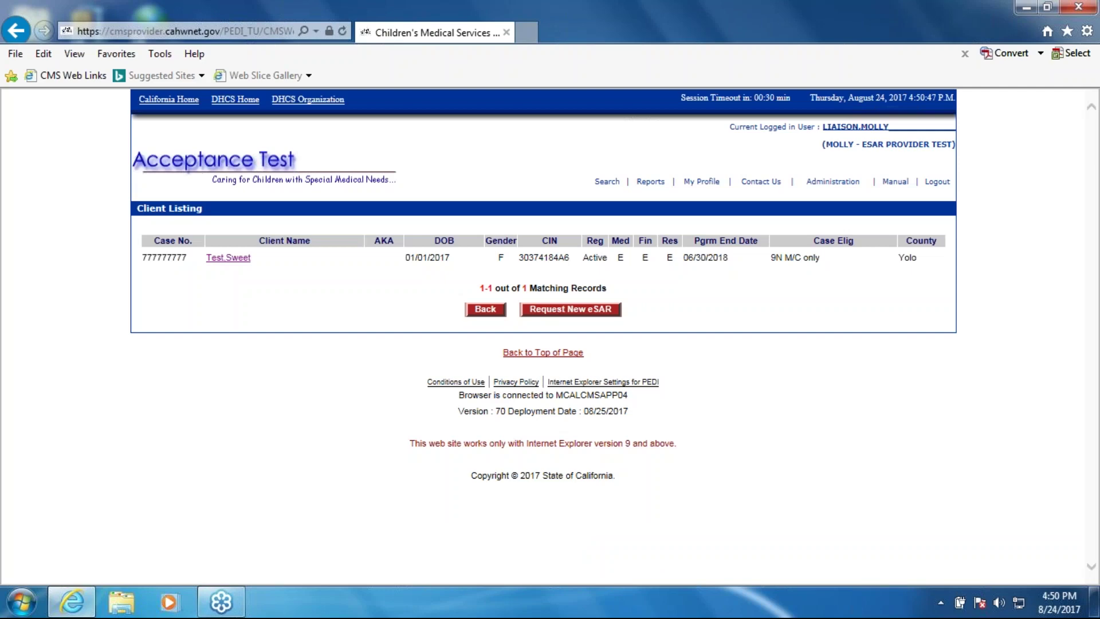
left_click(235, 257)
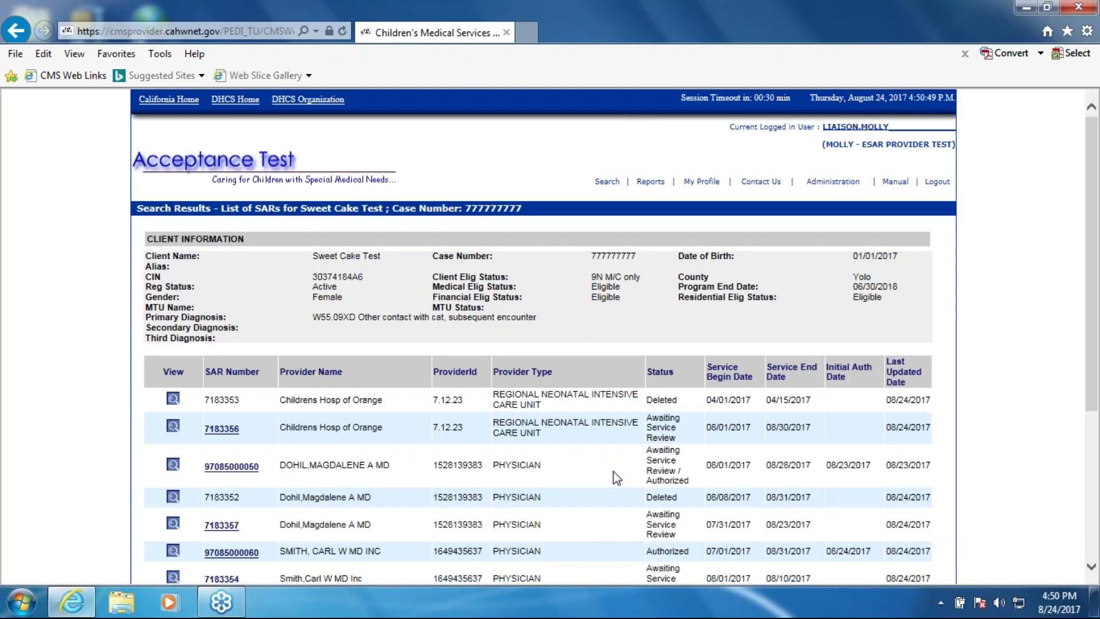
scroll(613, 466, "down", 1)
scroll(613, 468, "down", 2)
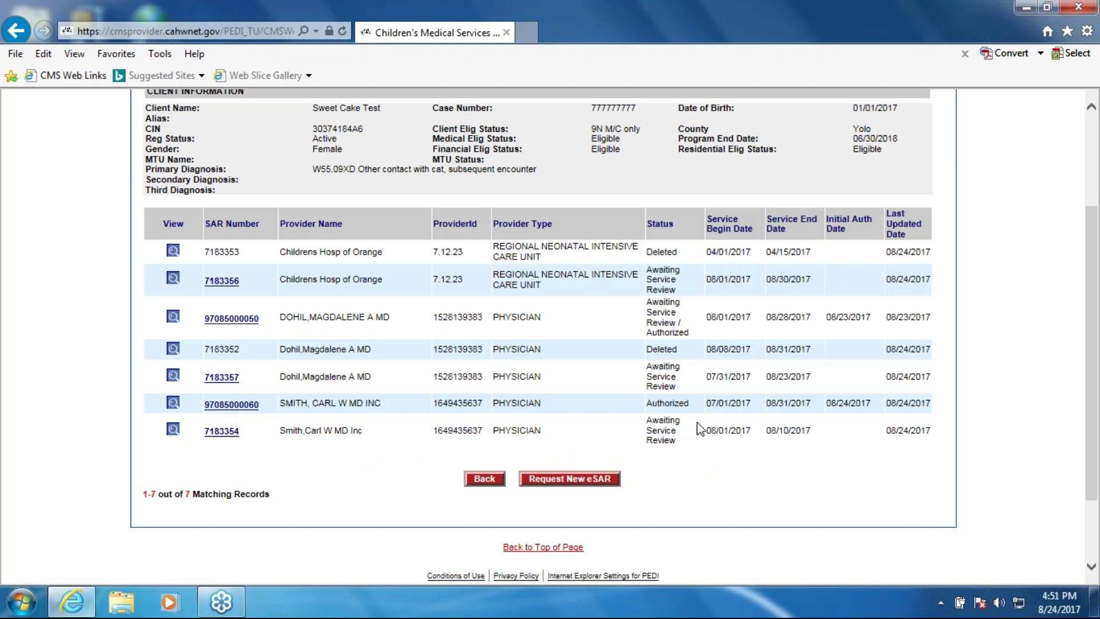
left_click_drag(652, 403, 691, 406)
left_click(697, 408)
Open the authorized SAR for editing and look over its update form
left_click(235, 405)
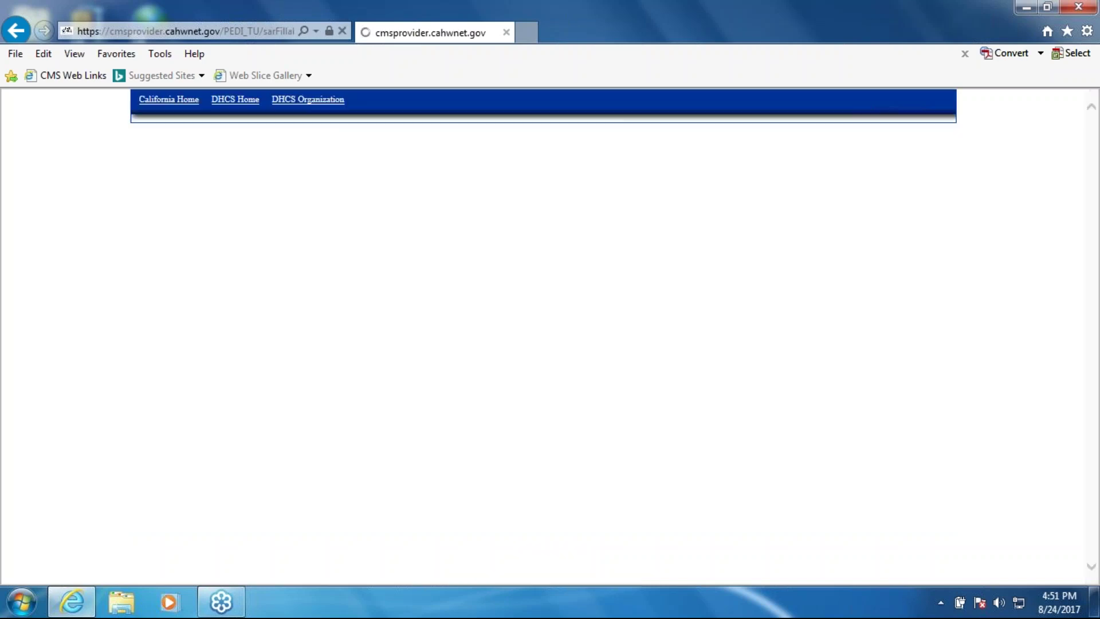
scroll(458, 439, "down", 4)
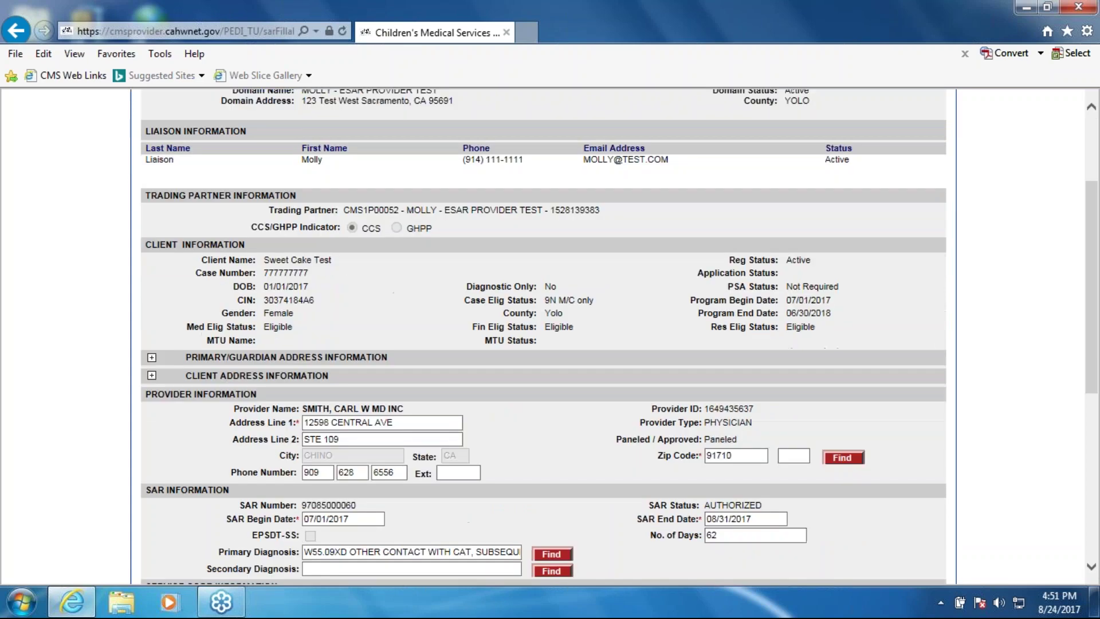
scroll(627, 378, "down", 2)
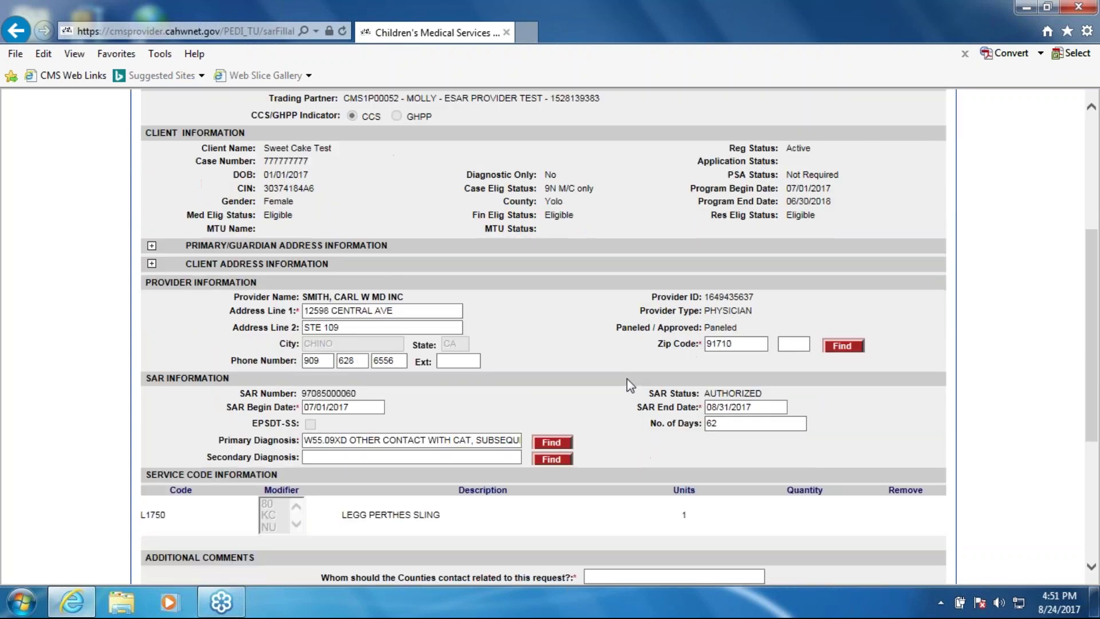
scroll(626, 378, "up", 6)
scroll(537, 321, "up", 1)
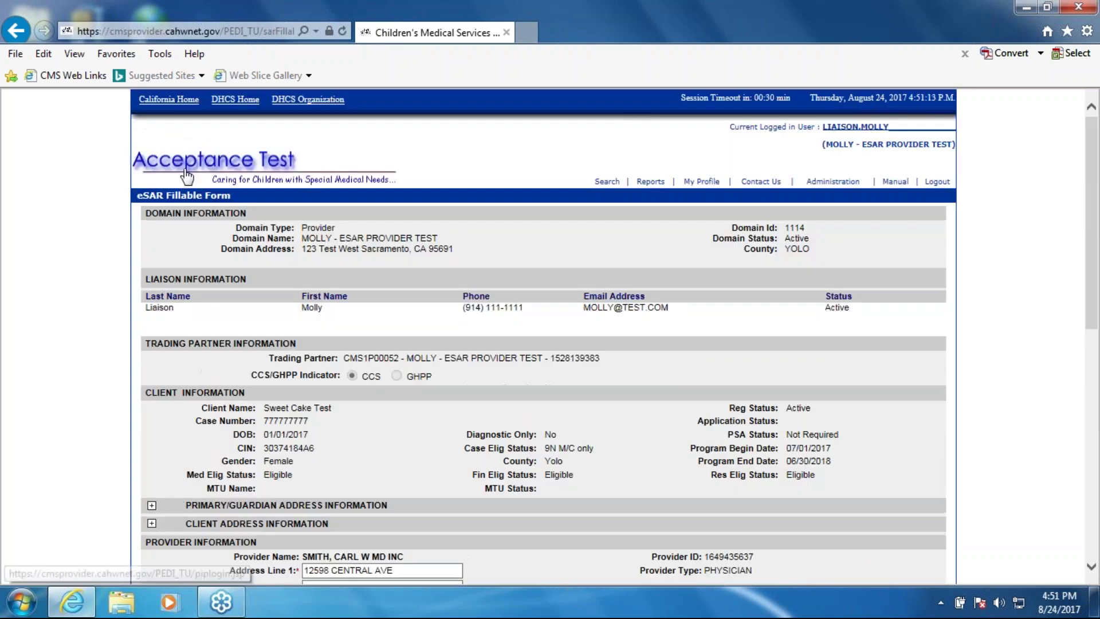
scroll(537, 321, "down", 1)
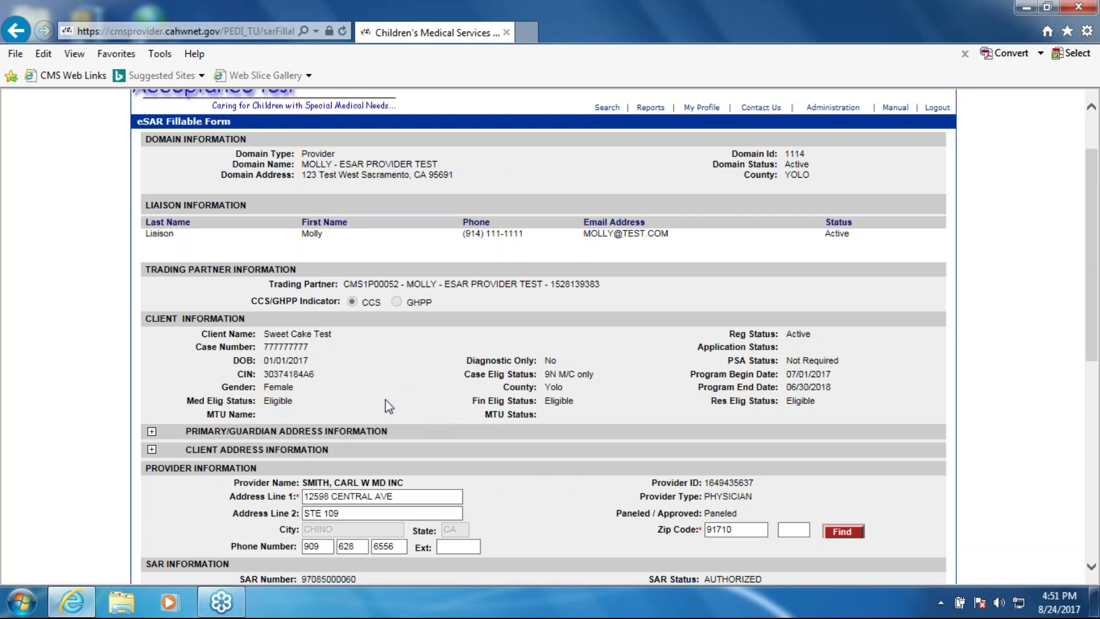
scroll(636, 361, "down", 2)
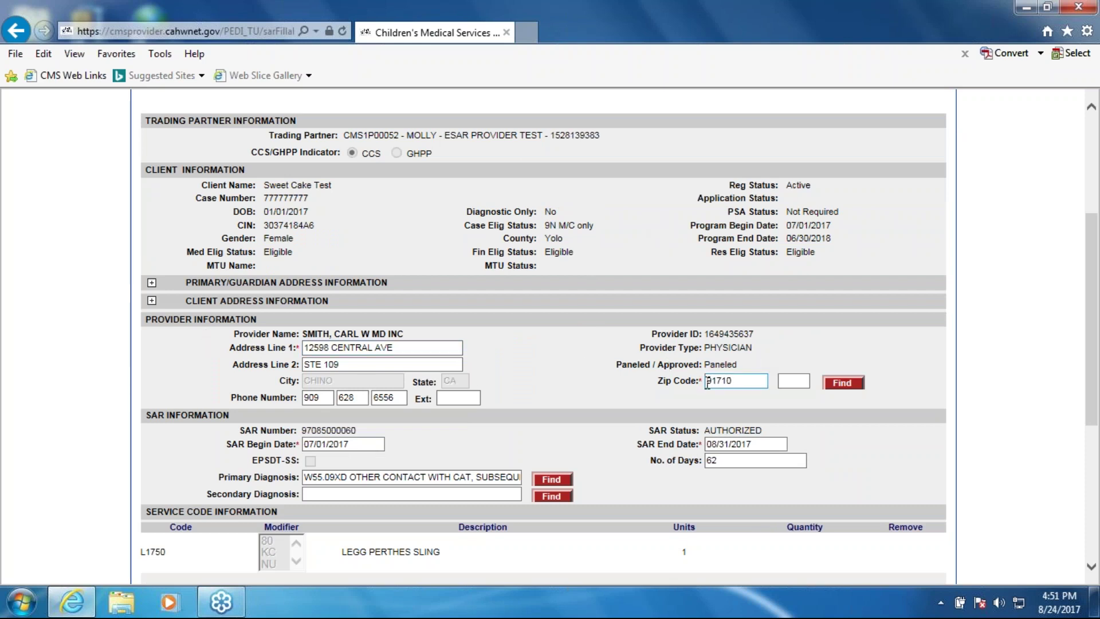
Change the provider's address to '3 Update' with 'Suite 200'
double_click(427, 347)
left_click_drag(393, 347, 277, 361)
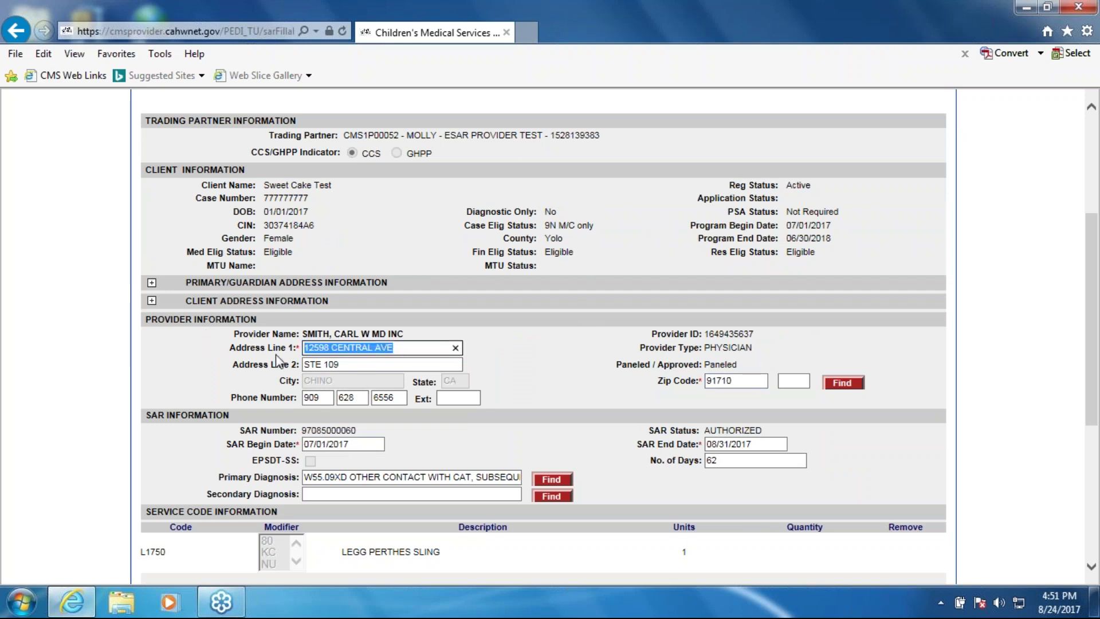
key("BackSpace")
type("3 Update")
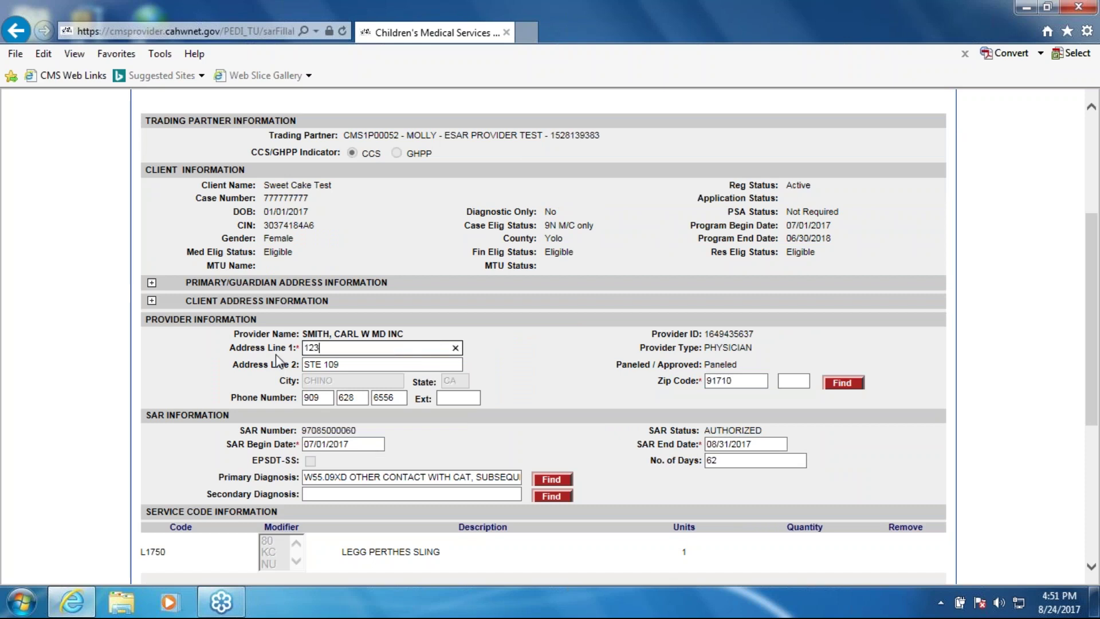
key("Tab")
type("Sute")
key("BackSpace")
key("BackSpace")
type("ite 200")
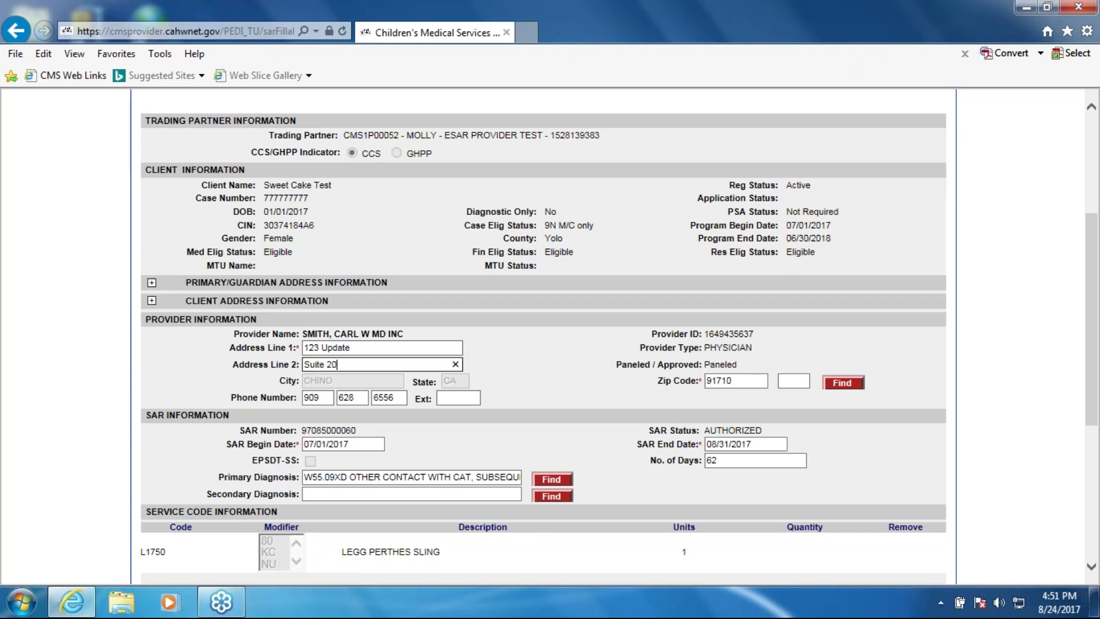
Set the provider's ZIP code to 95835 and start re-entering the phone number
double_click(743, 381)
key("BackSpace")
type("9")
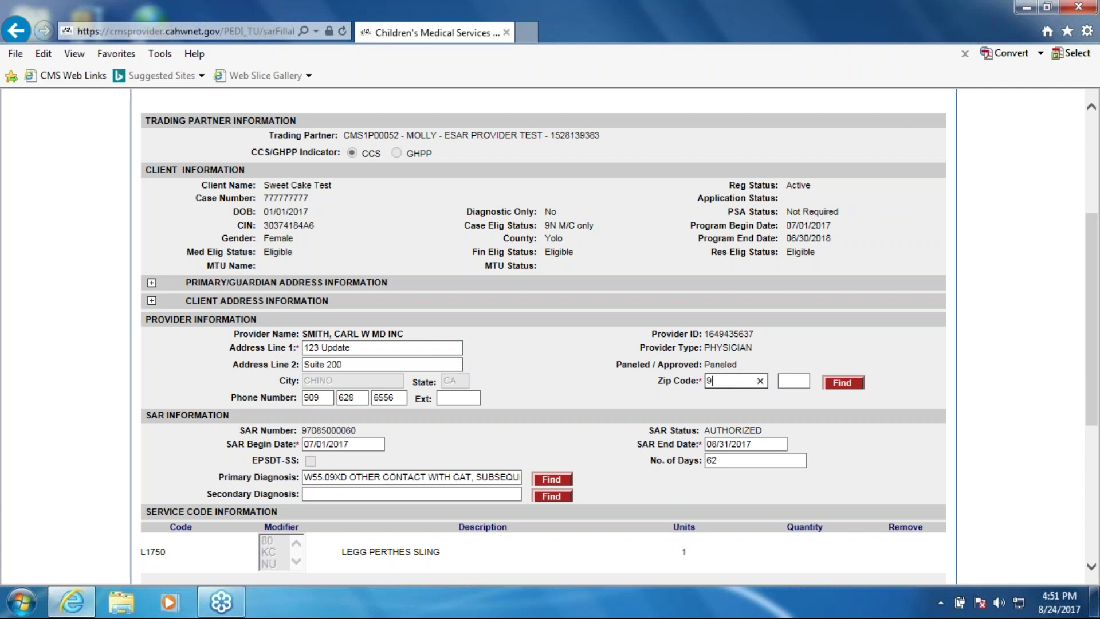
type("5835")
double_click(312, 397)
type("916")
key("Tab")
type("111")
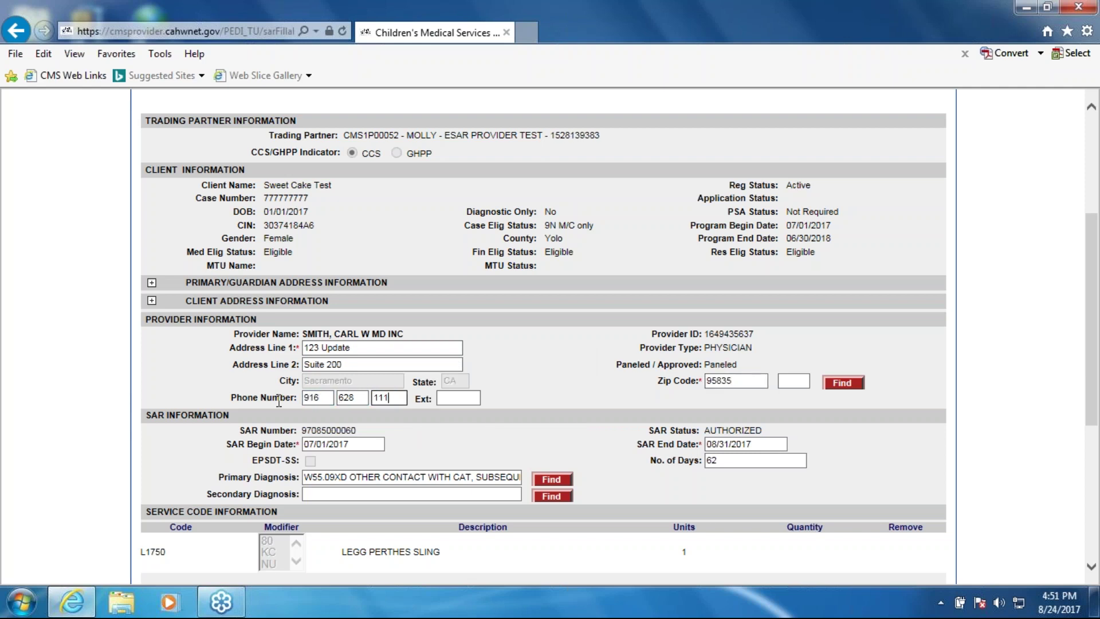
type("111")
Point out the provider, SAR and service code information sections of the form
left_click(339, 445)
scroll(464, 454, "down", 2)
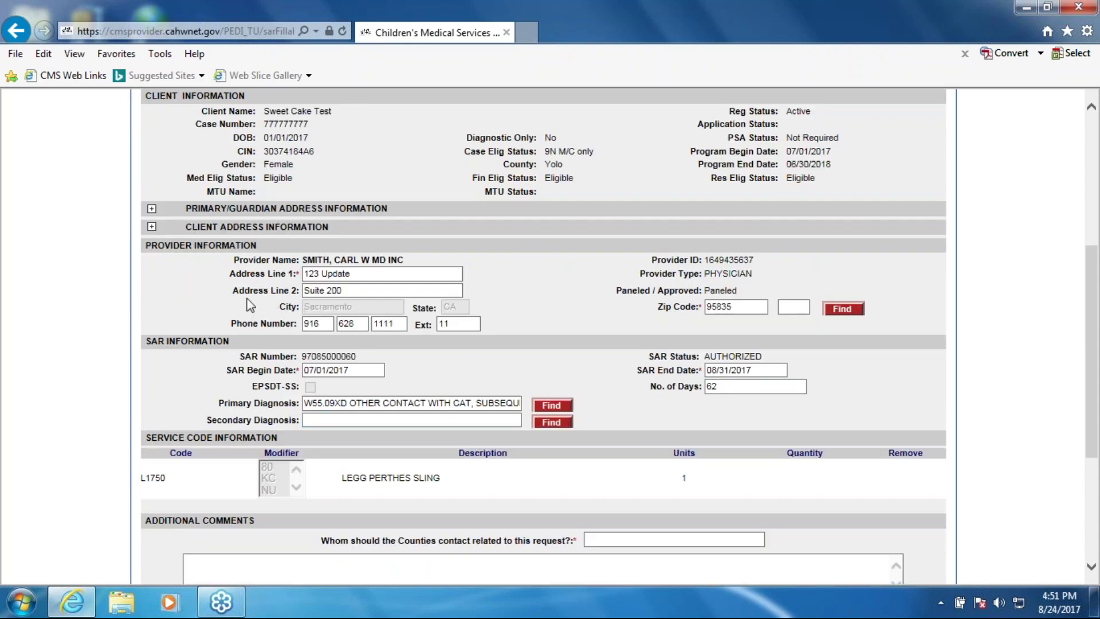
left_click_drag(145, 245, 273, 248)
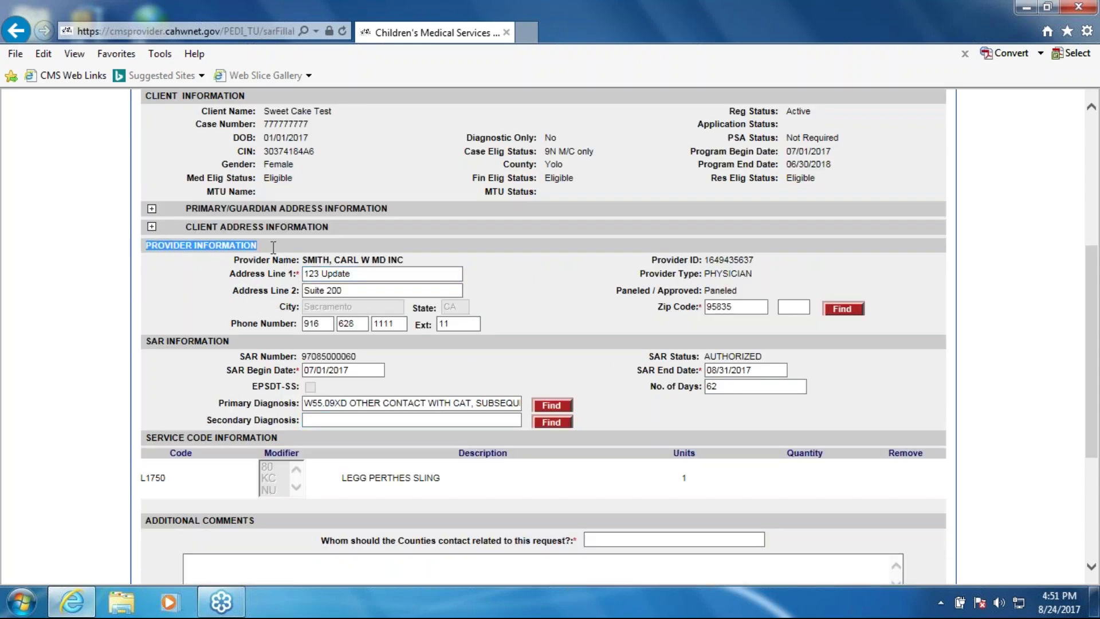
left_click_drag(147, 342, 229, 342)
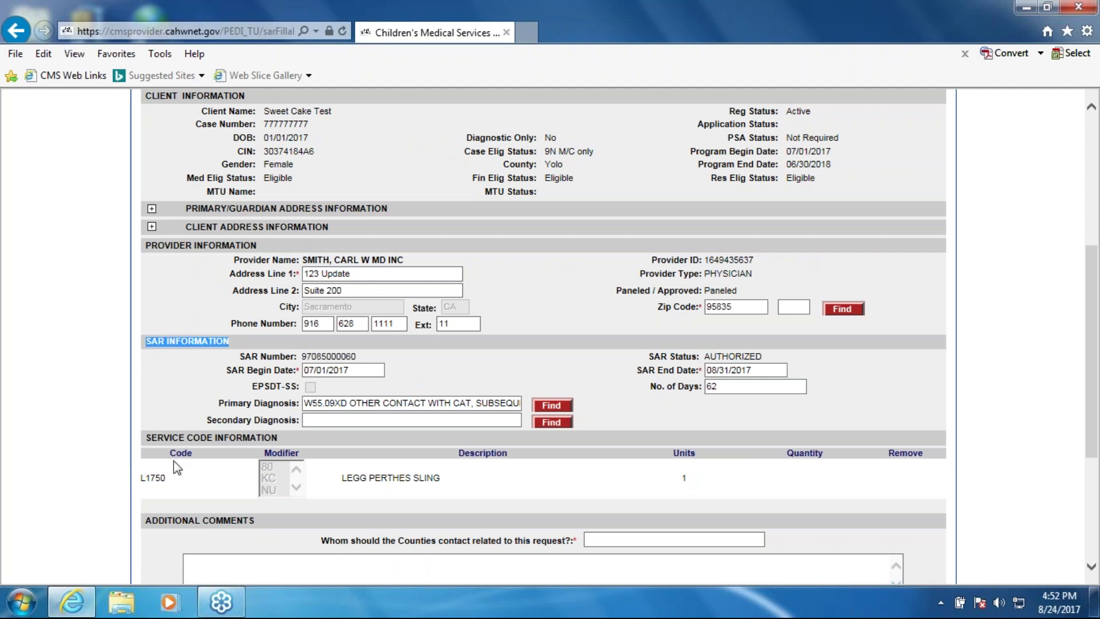
left_click_drag(146, 438, 277, 439)
left_click(312, 442)
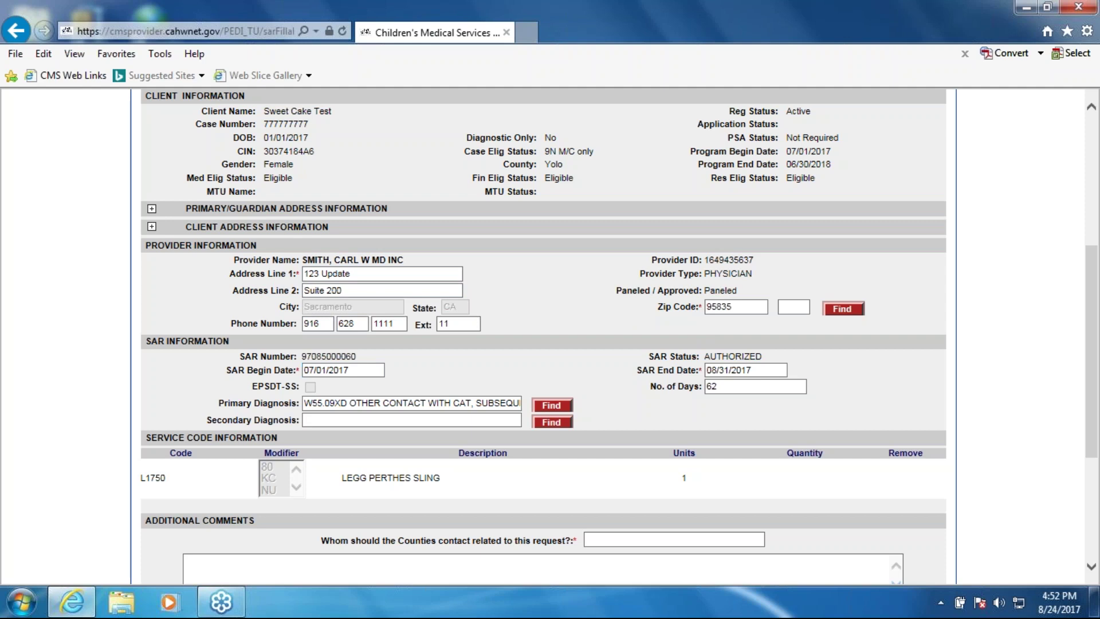
Change the SAR end date to 09/29/2017 using the date picker
left_click(746, 371)
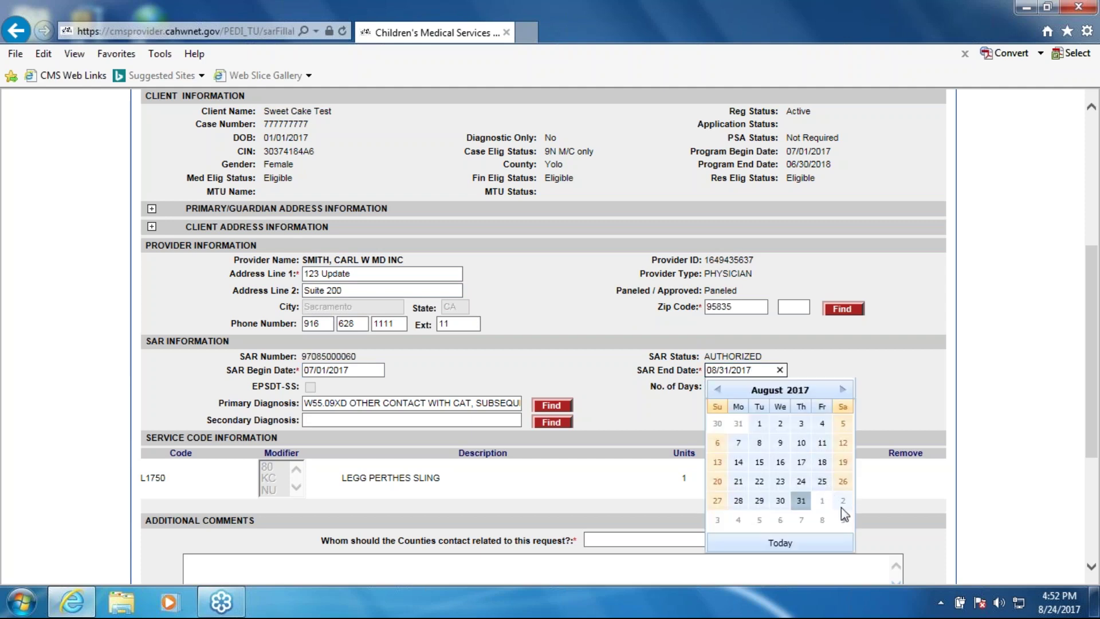
left_click(844, 389)
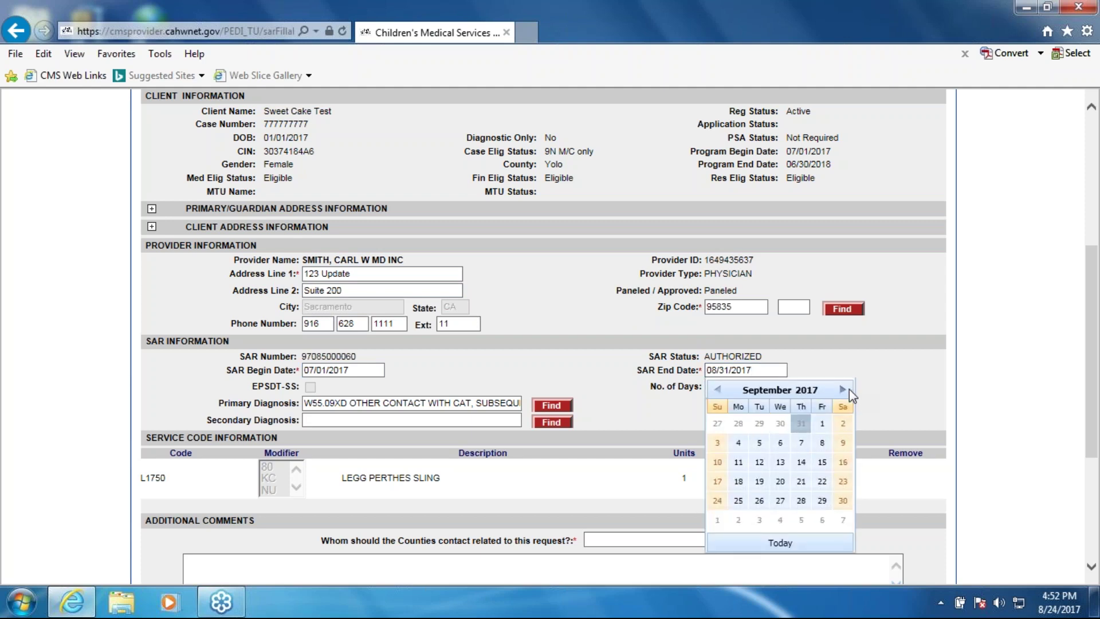
left_click(823, 501)
left_click(875, 368)
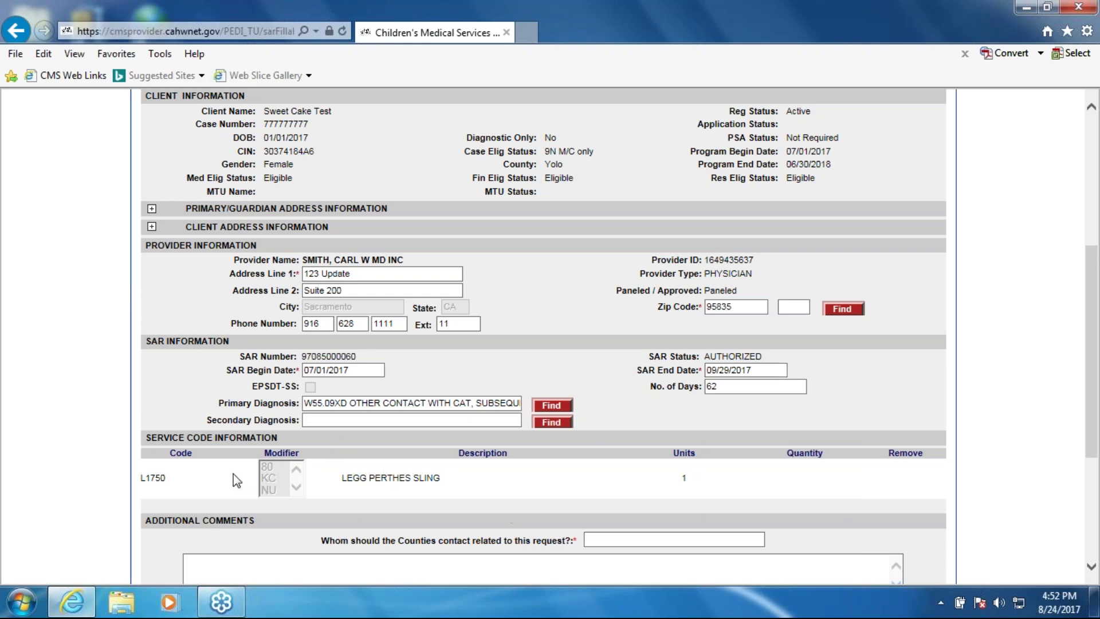
scroll(237, 480, "down", 3)
Search service codes by the description 'leg' and pick code 04816
left_click(511, 492)
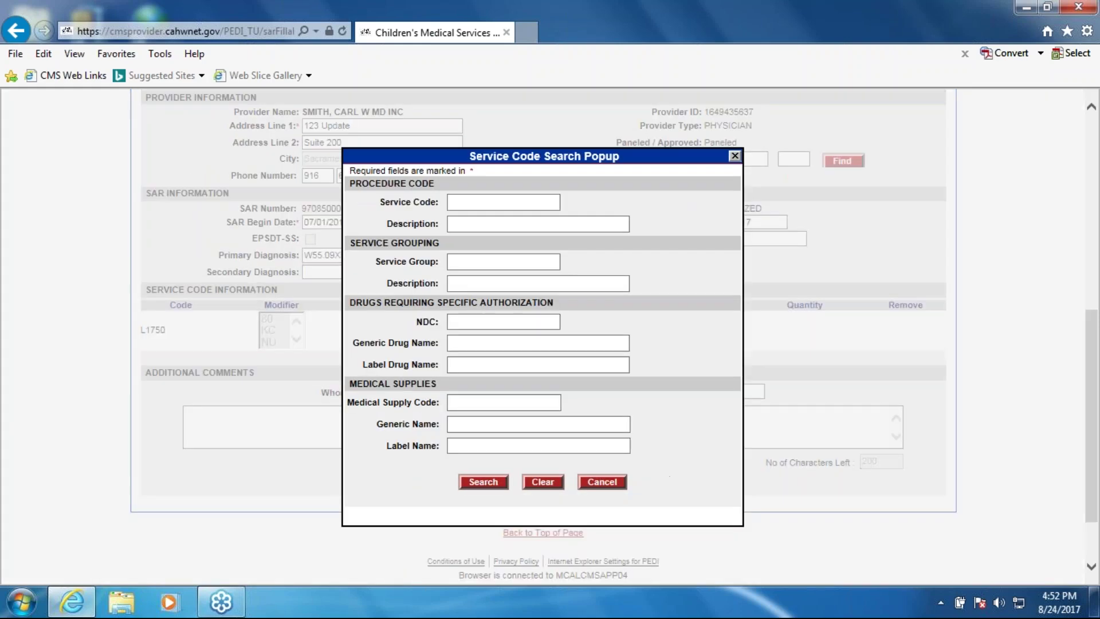
left_click(474, 218)
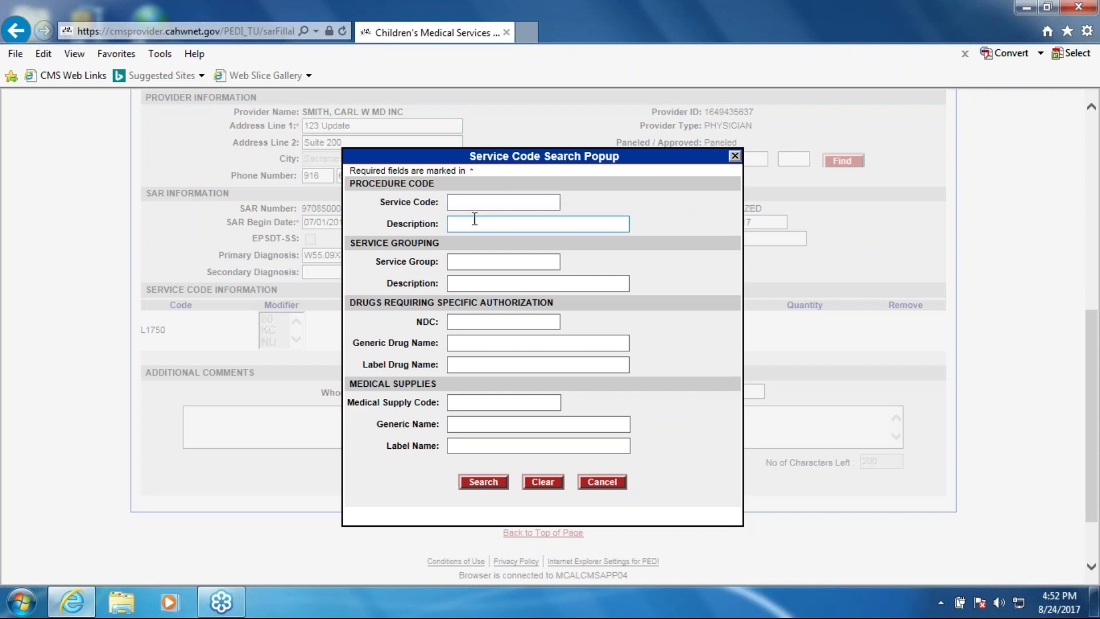
left_click(474, 264)
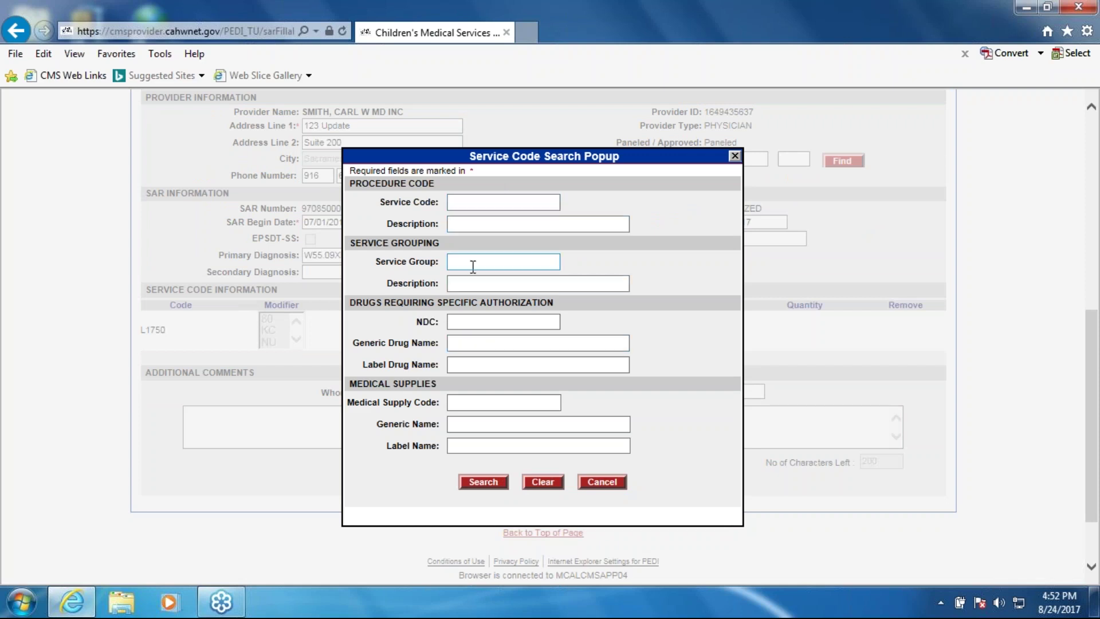
left_click(475, 224)
left_click(476, 225)
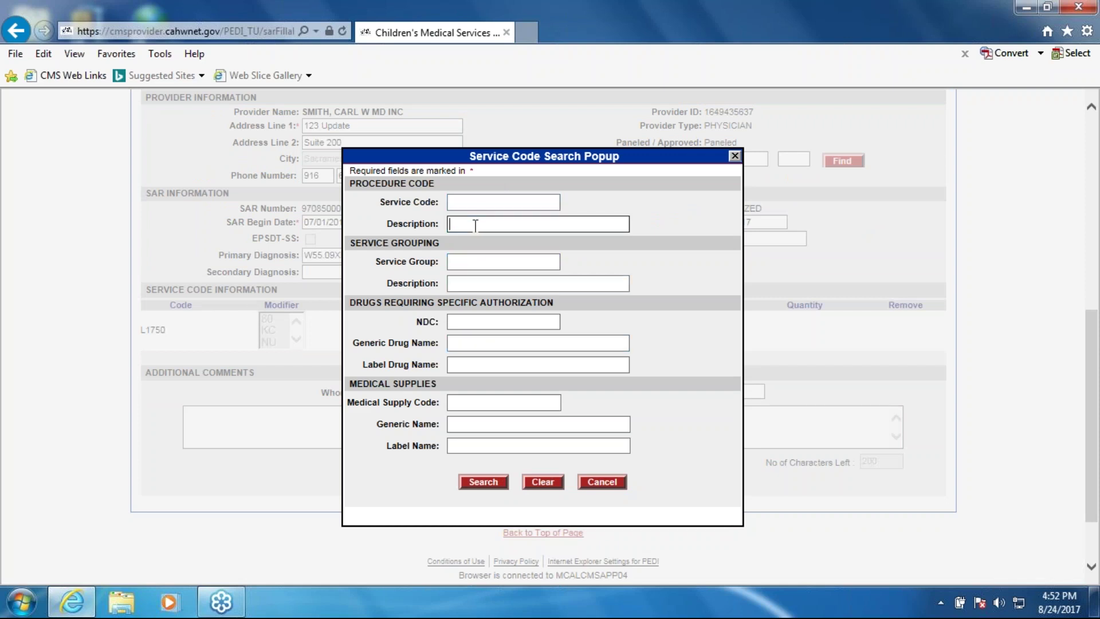
type("leg")
key("Return")
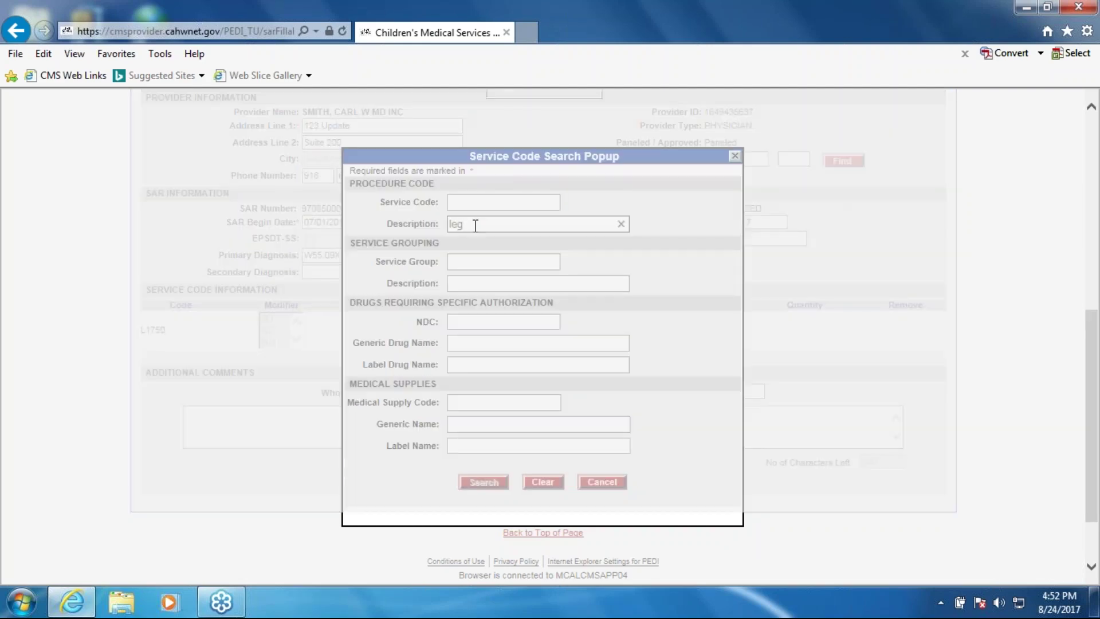
scroll(304, 234, "down", 4)
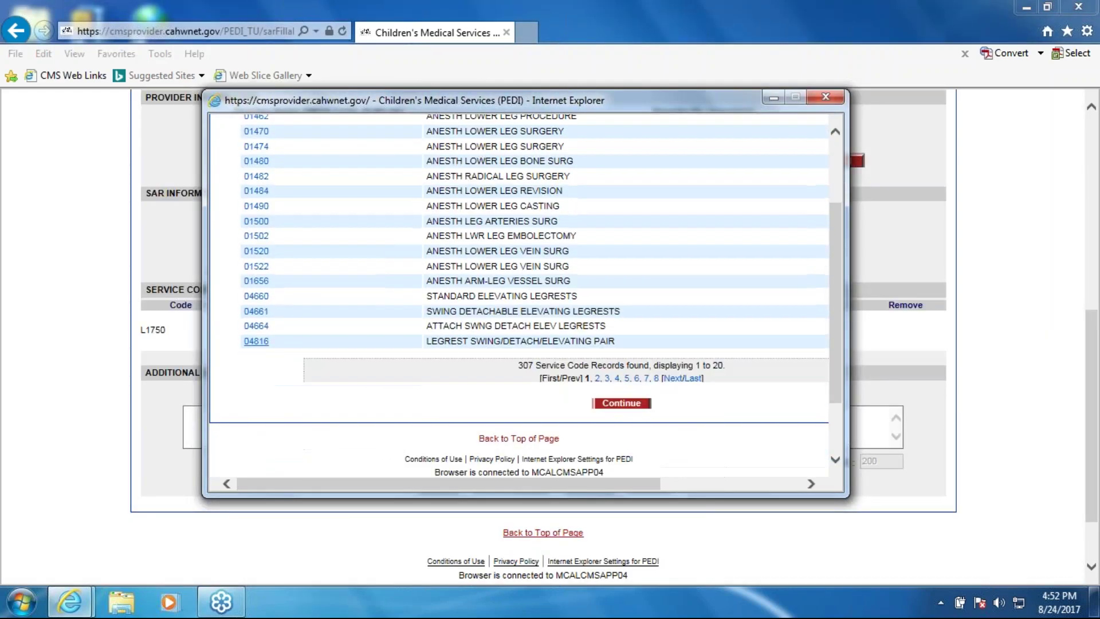
left_click(256, 342)
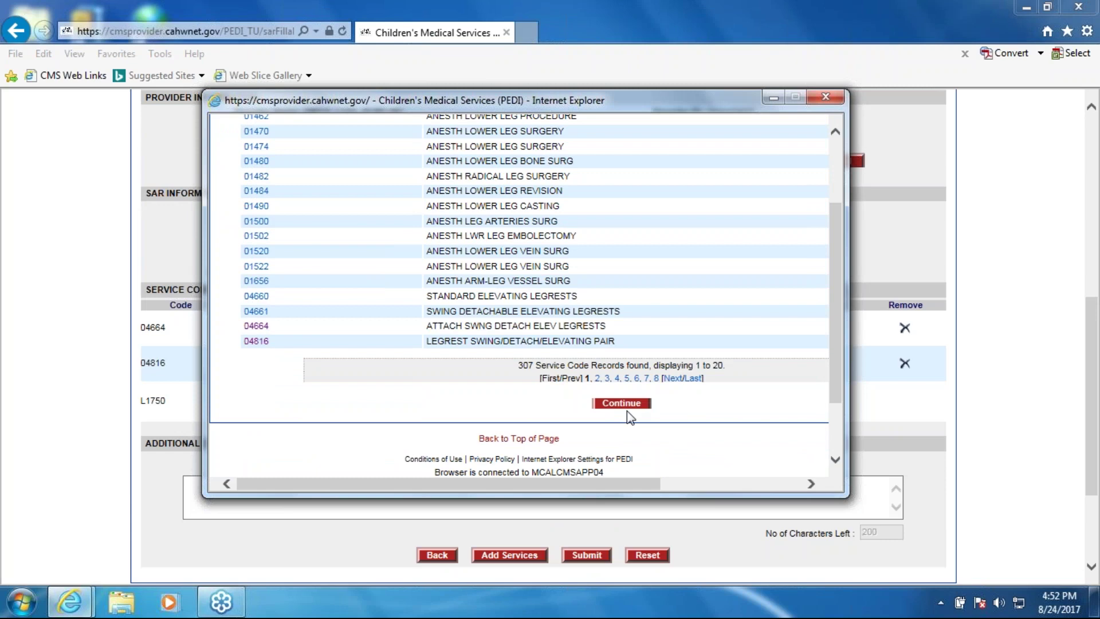
Enter 1 unit for both the 04664 and 04816 services
left_click(621, 402)
left_click(677, 327)
type("1")
left_click(676, 362)
type("1")
scroll(589, 412, "down", 3)
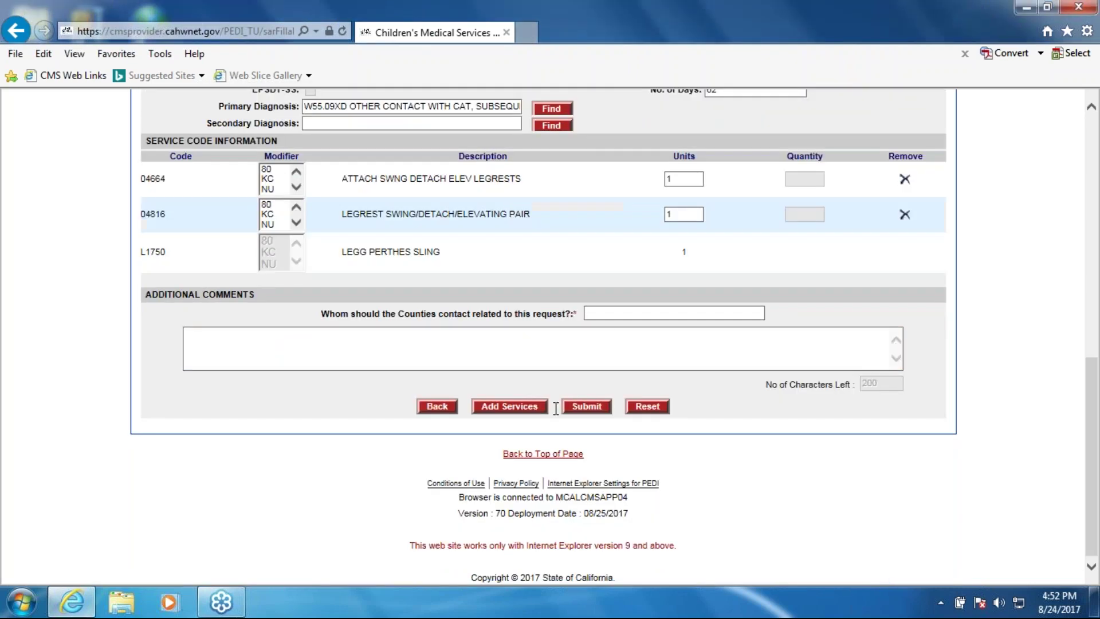
Add the service group 01 Physician with 1 unit and delete the 04664 service
left_click(509, 406)
left_click(490, 262)
type("01")
key("Return")
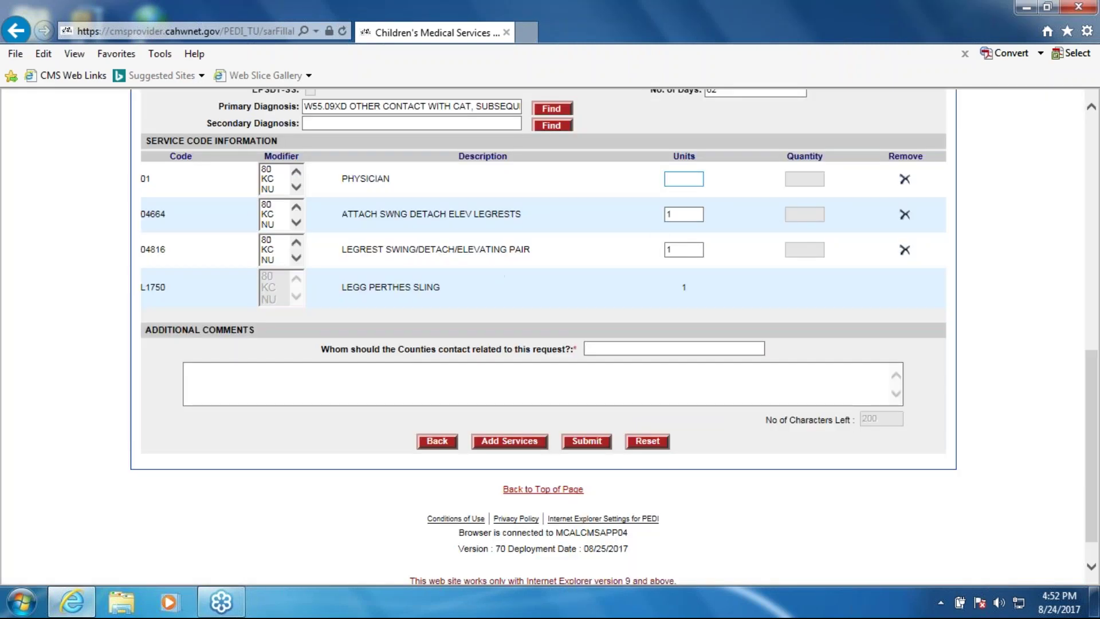
type("1")
left_click(905, 215)
left_click(566, 359)
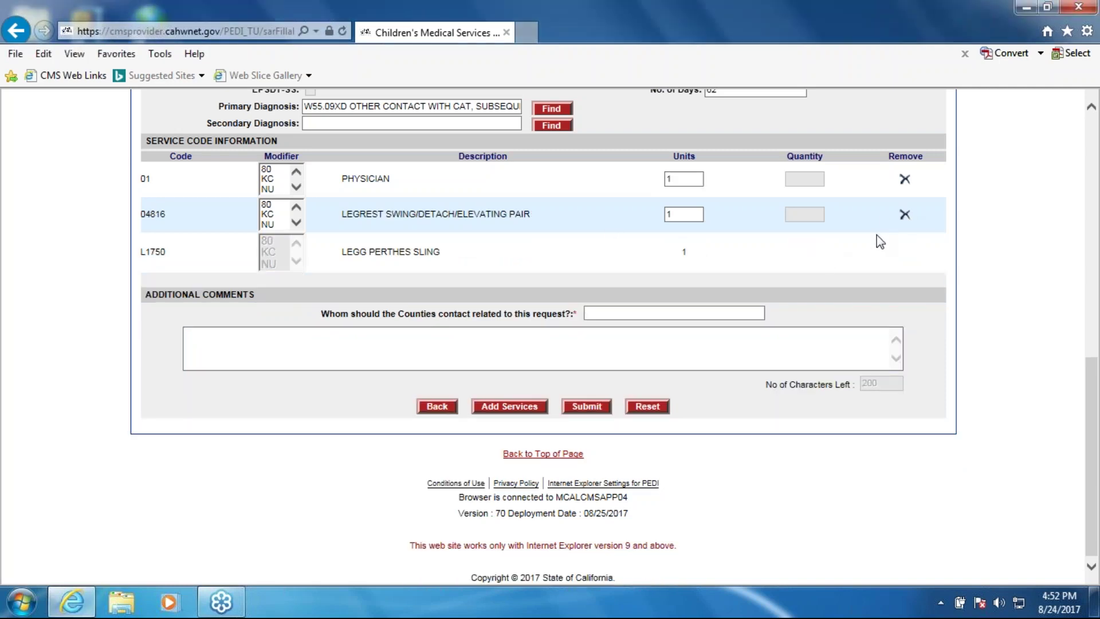
Enter the county contact's name, phone and extension, and the comment 'This is my test comment.'
left_click(654, 311)
type("M")
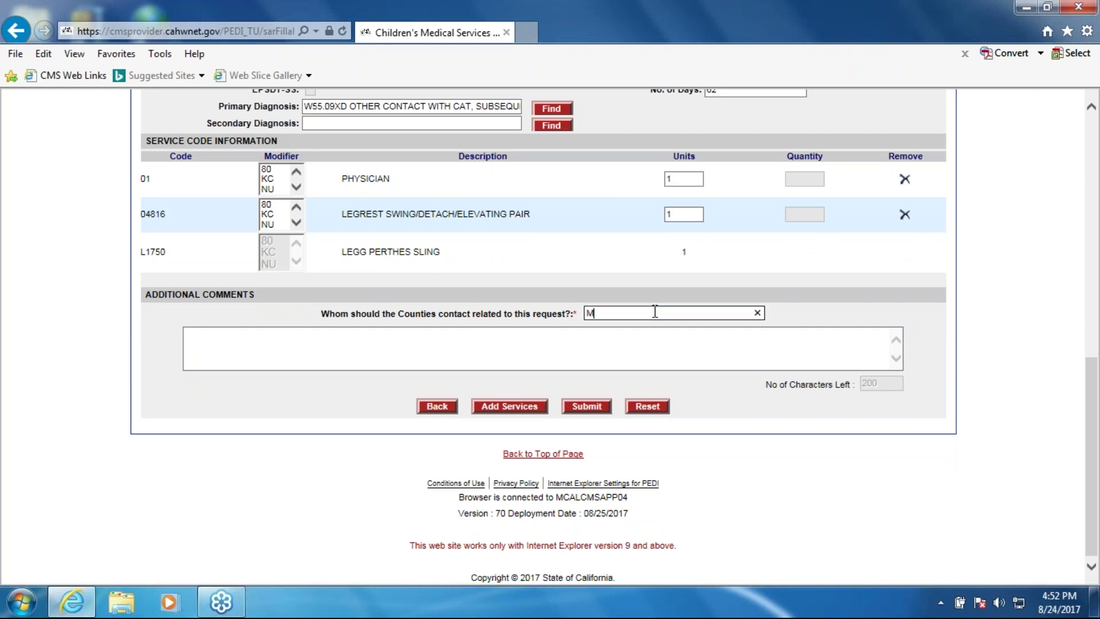
type("olly PP 916-123-1234 x 11")
key("Tab")
type("This ")
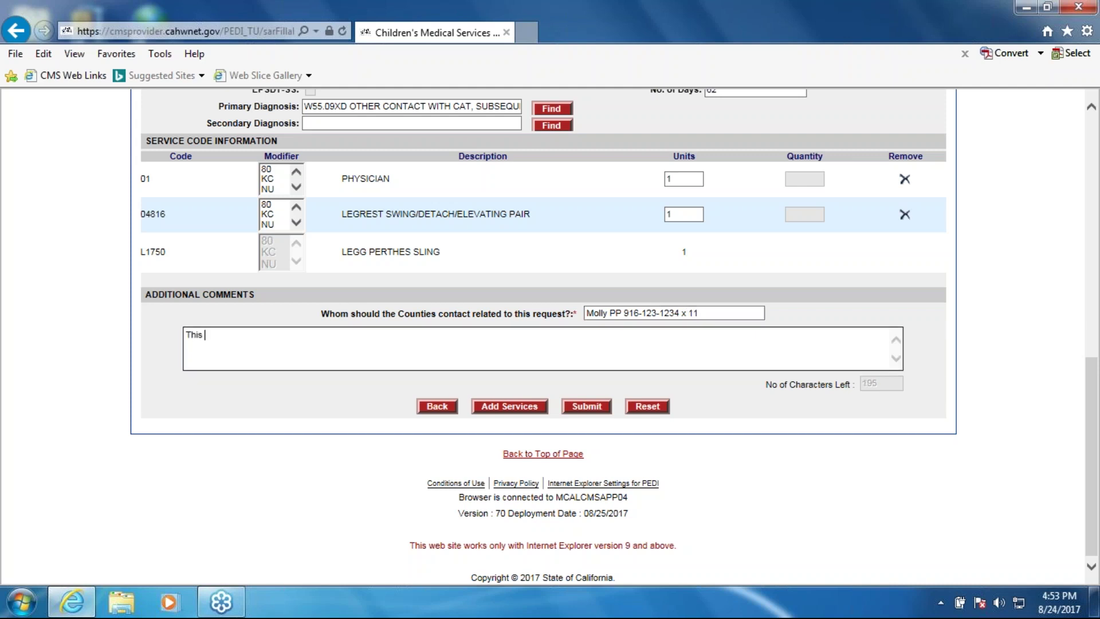
type("is my test comment.")
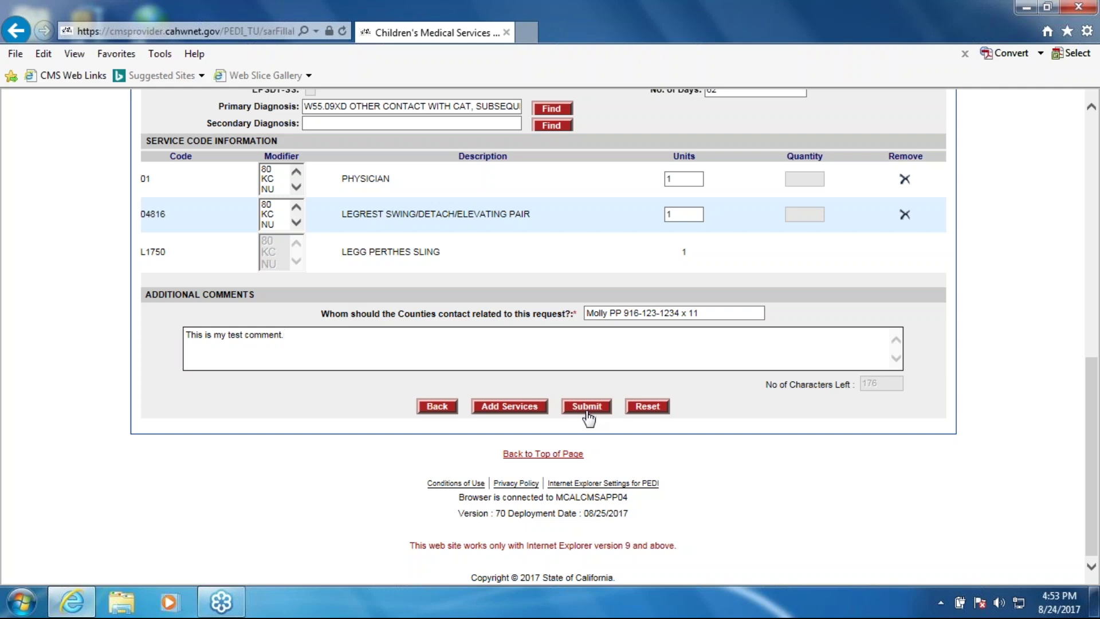
Review the contact and comment, submit the SAR, and dismiss the success confirmation
scroll(589, 419, "up", 6)
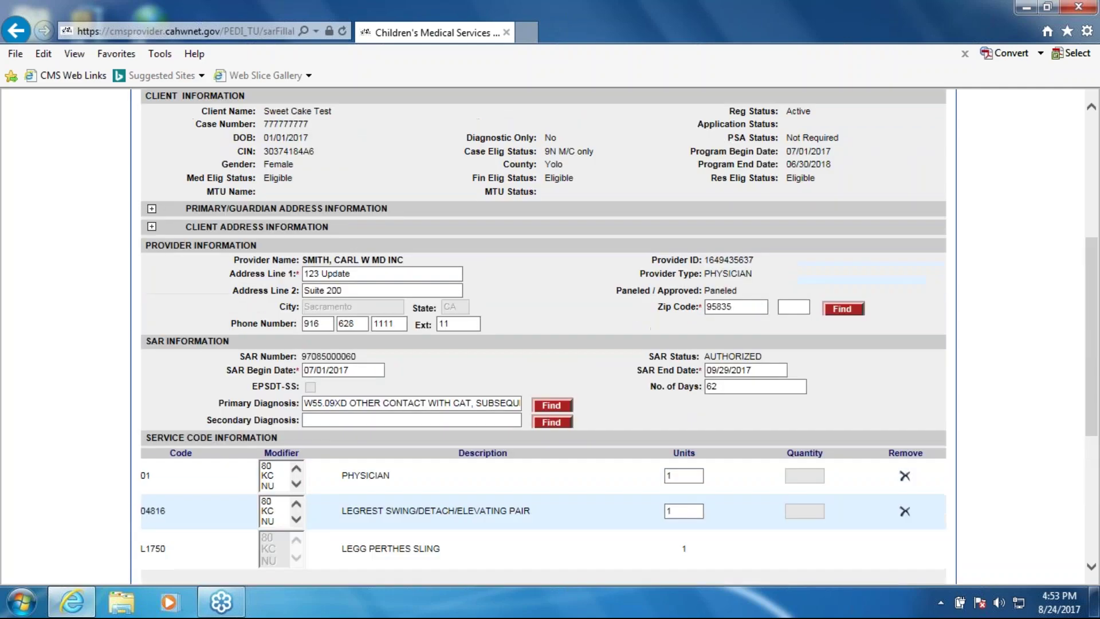
scroll(831, 338, "down", 1)
scroll(709, 350, "down", 2)
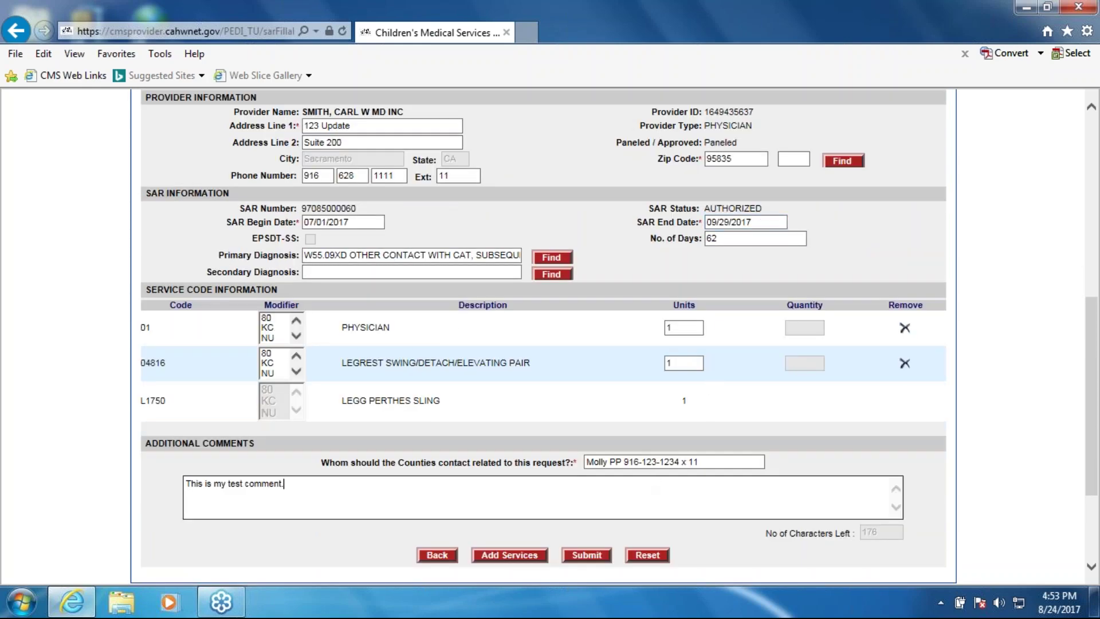
left_click(684, 460)
left_click(359, 492)
left_click(589, 558)
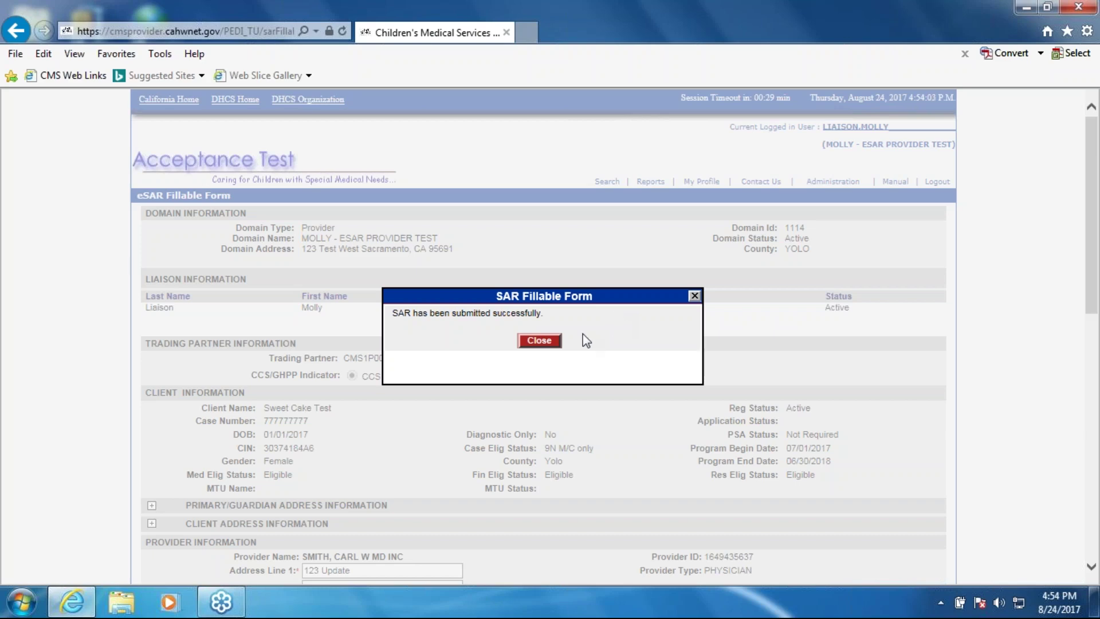
left_click(539, 343)
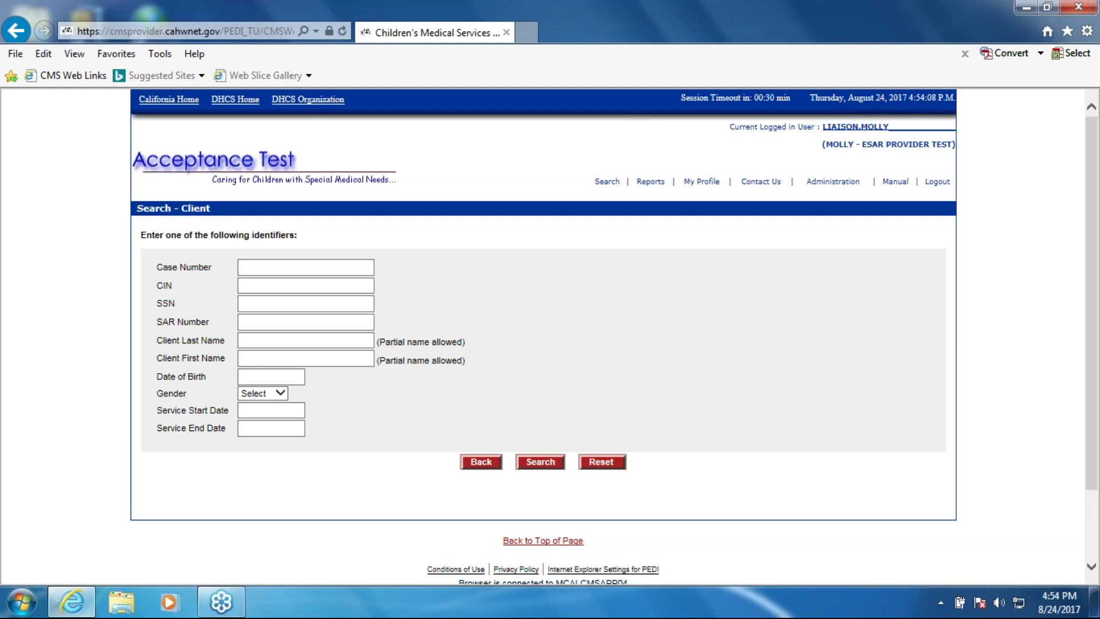
Search for the test client by case number and open their SAR list
left_click(360, 271)
type("77777")
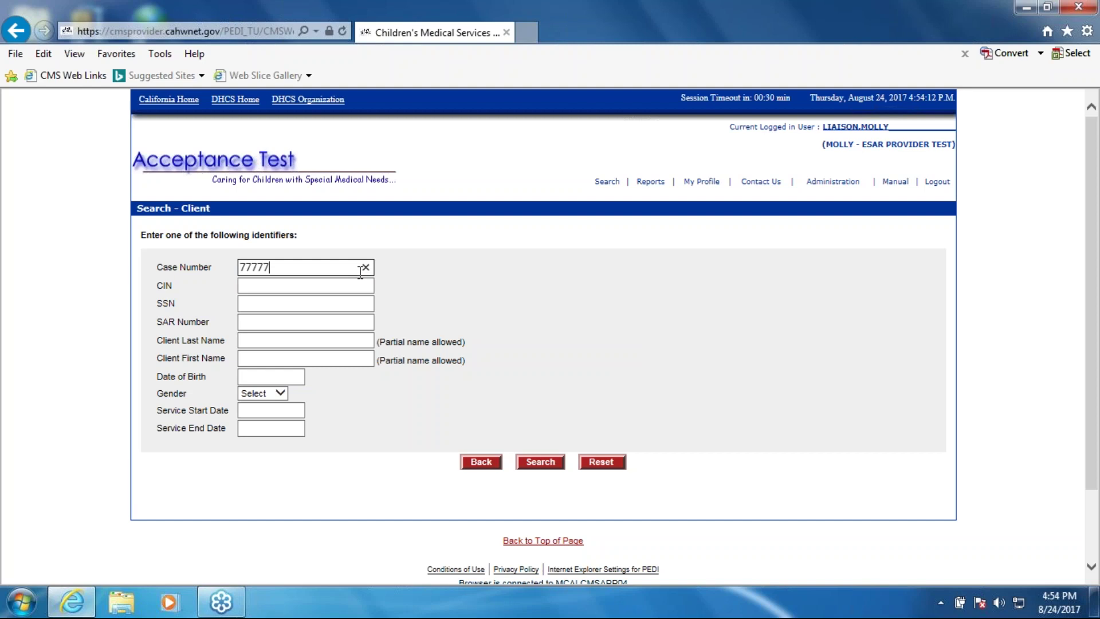
type("7777")
key("Tab")
left_click(535, 461)
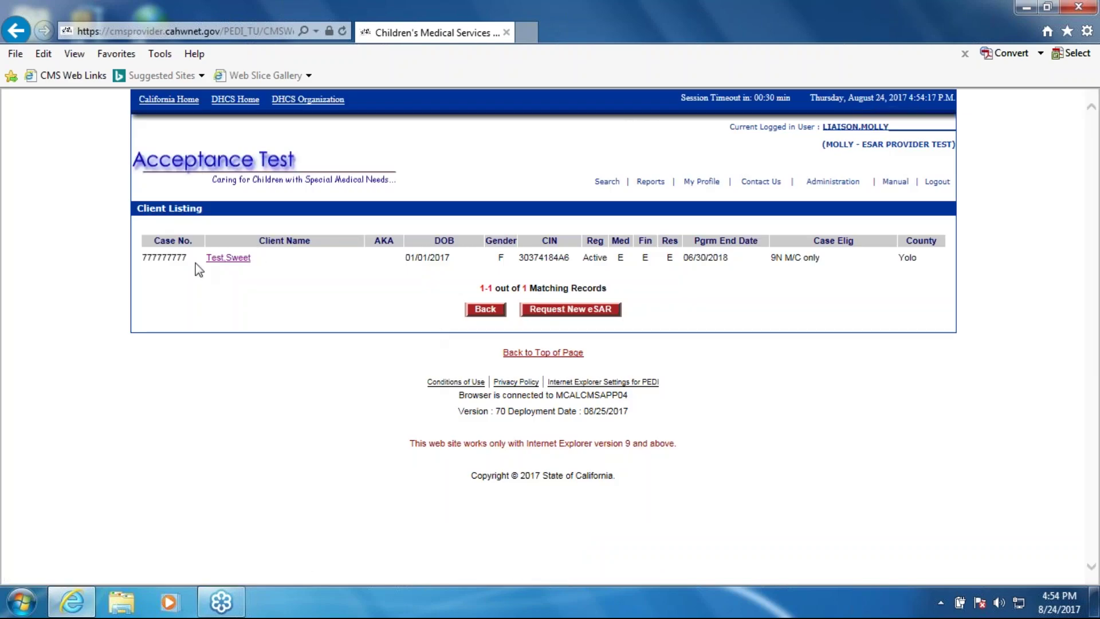
left_click(231, 259)
Check the updated SAR's Awaiting Service Review status and open its details
scroll(477, 445, "down", 3)
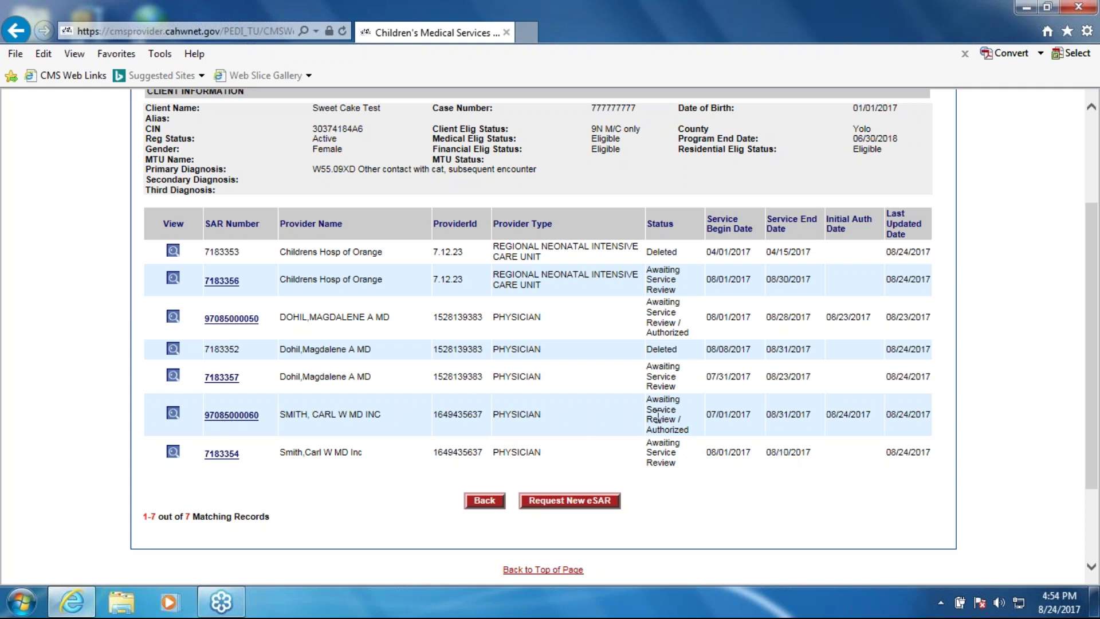
left_click_drag(646, 398, 672, 427)
left_click(133, 438)
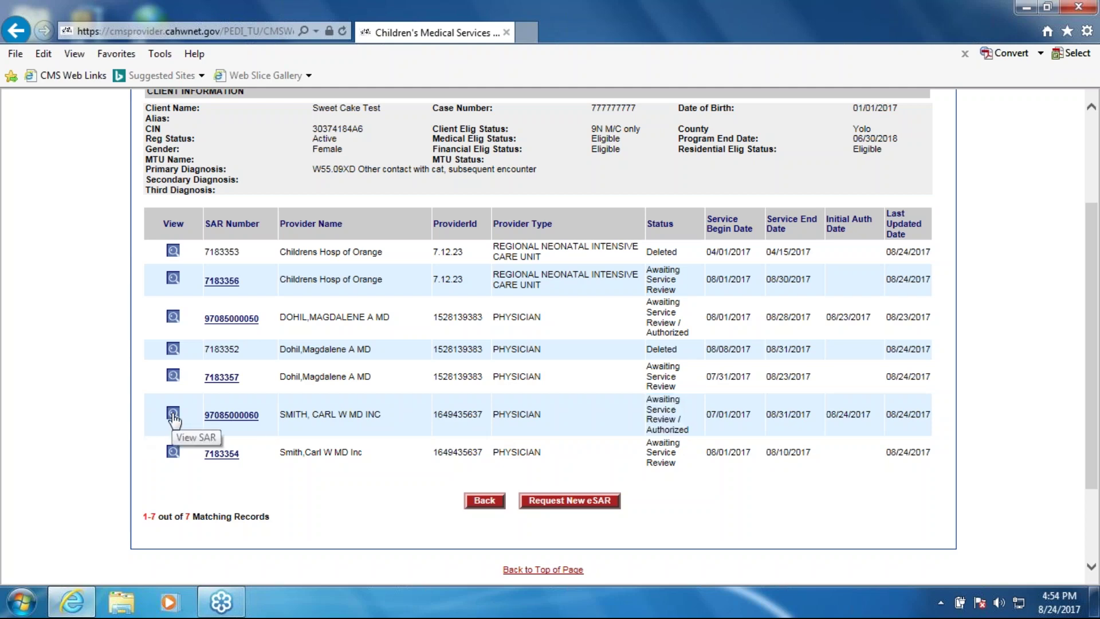
left_click(173, 414)
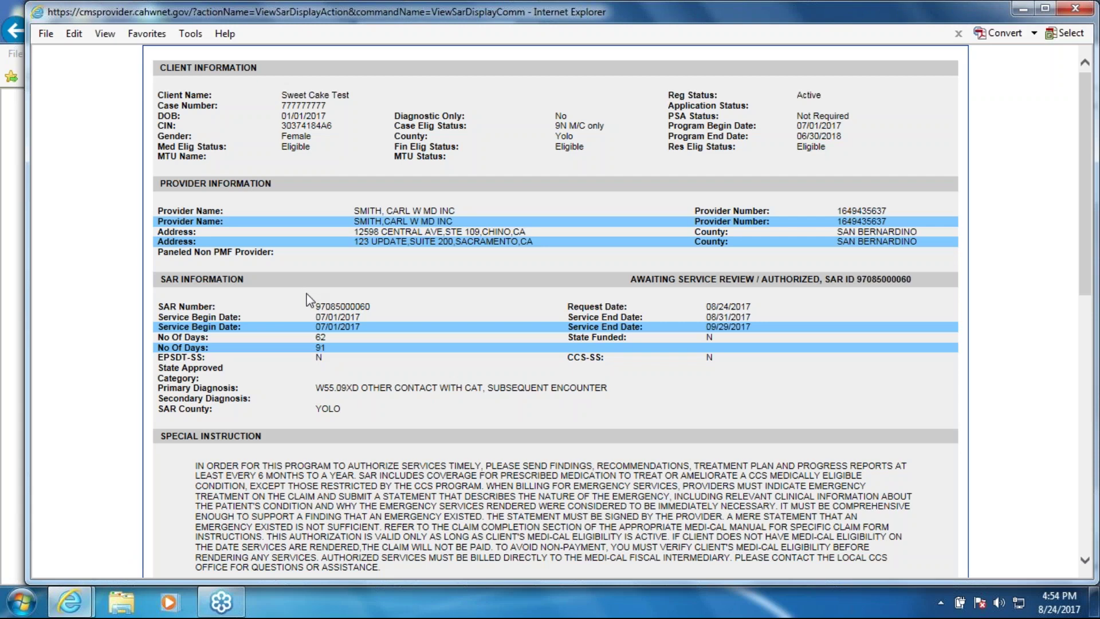
Review the services and the linked eSAR awaiting service review, then close both detail views
scroll(409, 278, "down", 3)
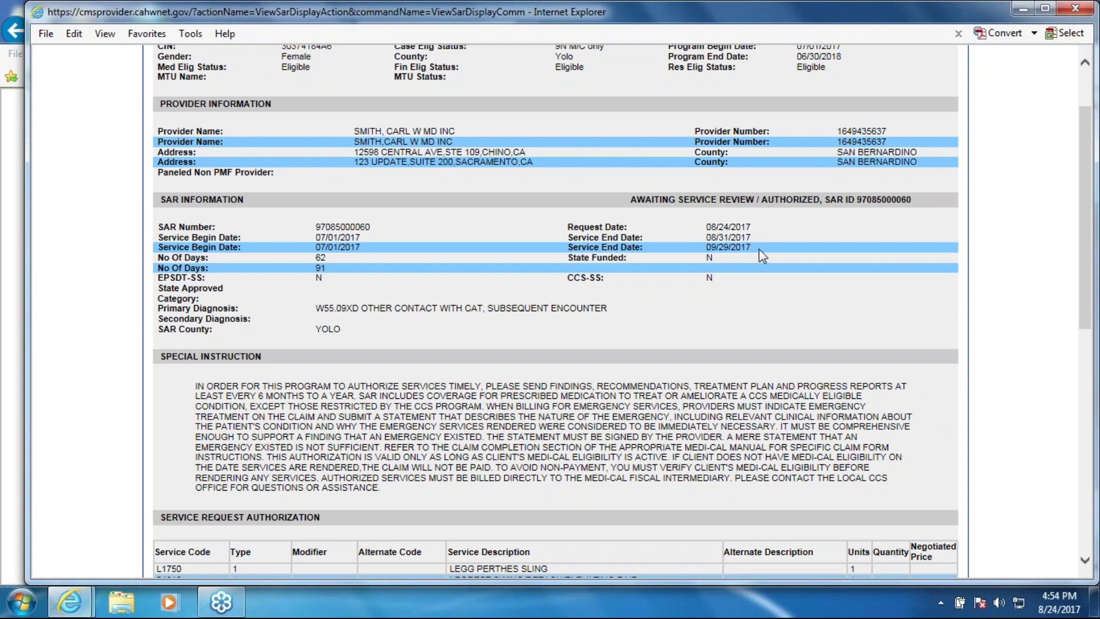
scroll(331, 393, "down", 3)
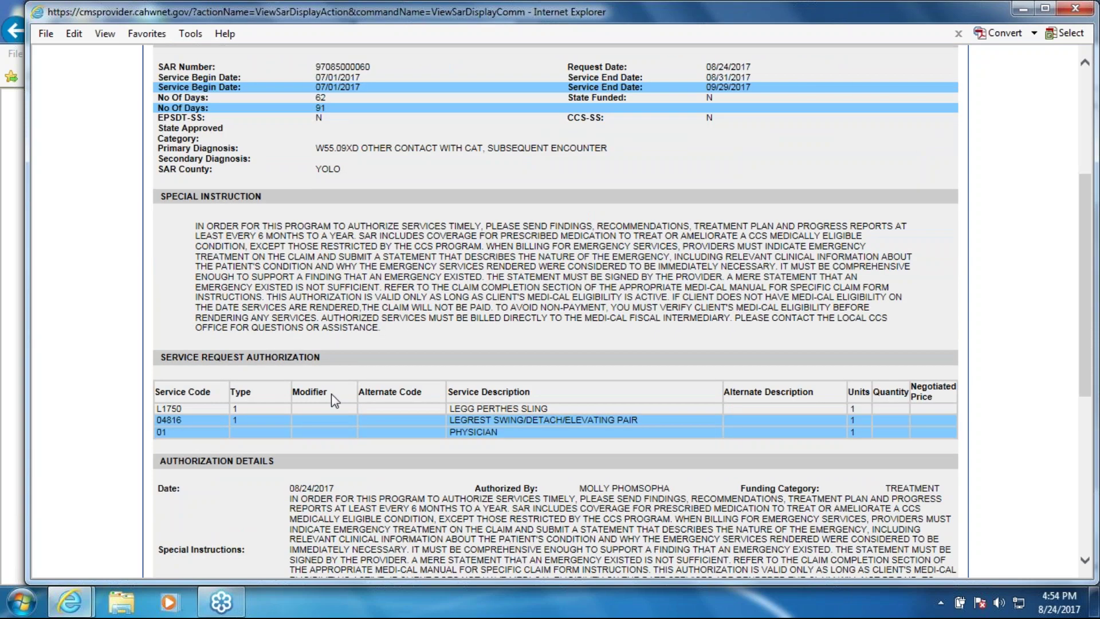
left_click_drag(157, 420, 631, 431)
left_click(632, 431)
scroll(631, 431, "down", 7)
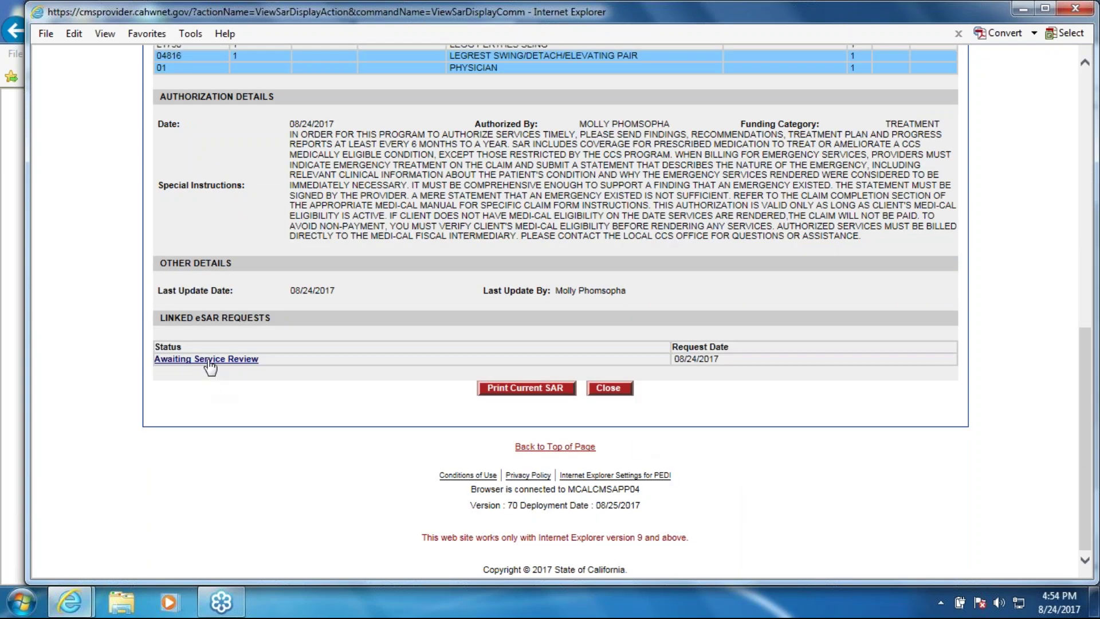
left_click(202, 361)
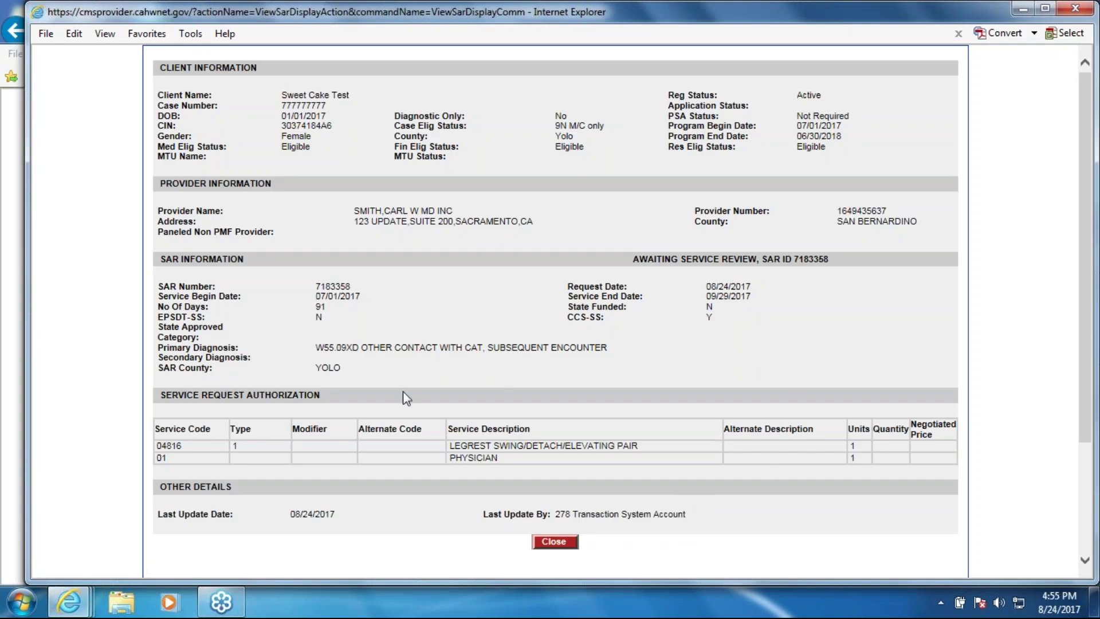
left_click(556, 542)
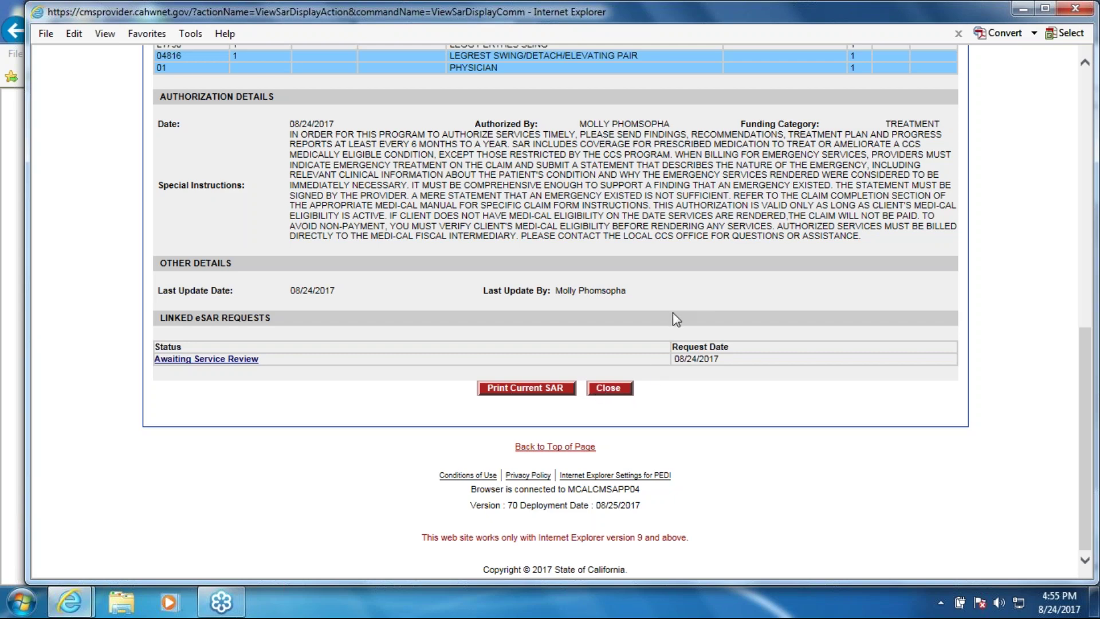
scroll(660, 375, "up", 3)
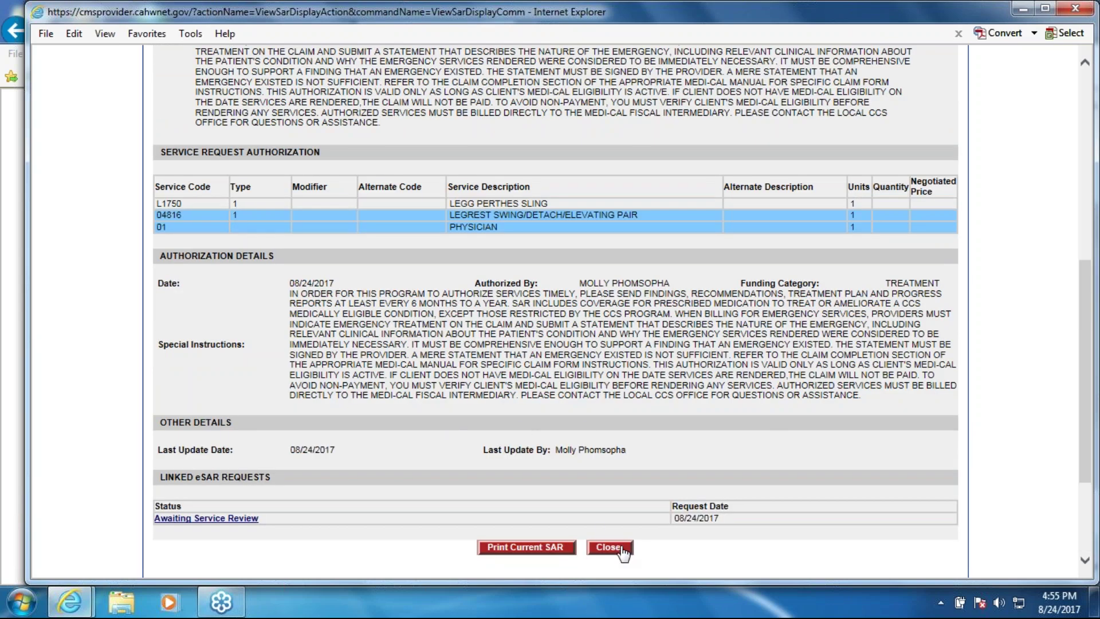
left_click(614, 547)
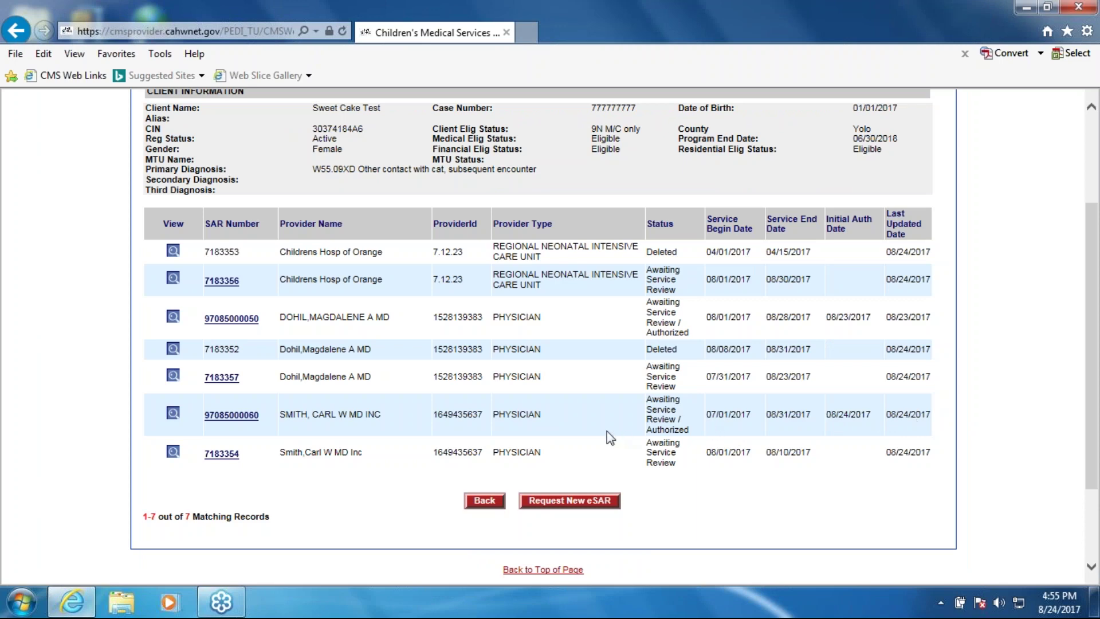
left_click(173, 413)
scroll(362, 395, "down", 10)
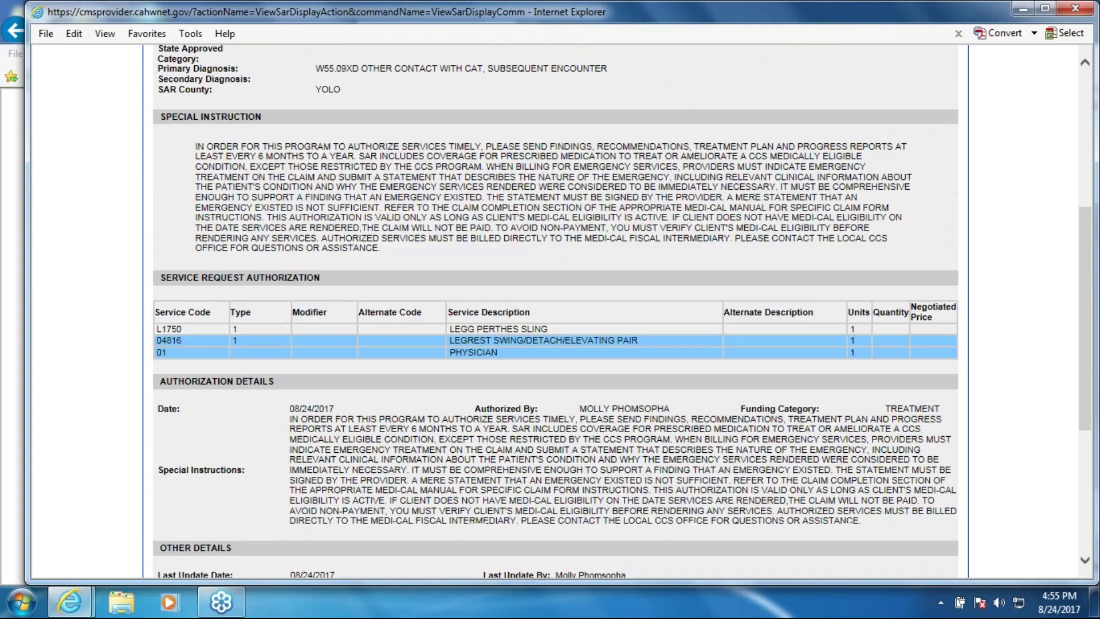
scroll(440, 452, "down", 2)
left_click(516, 390)
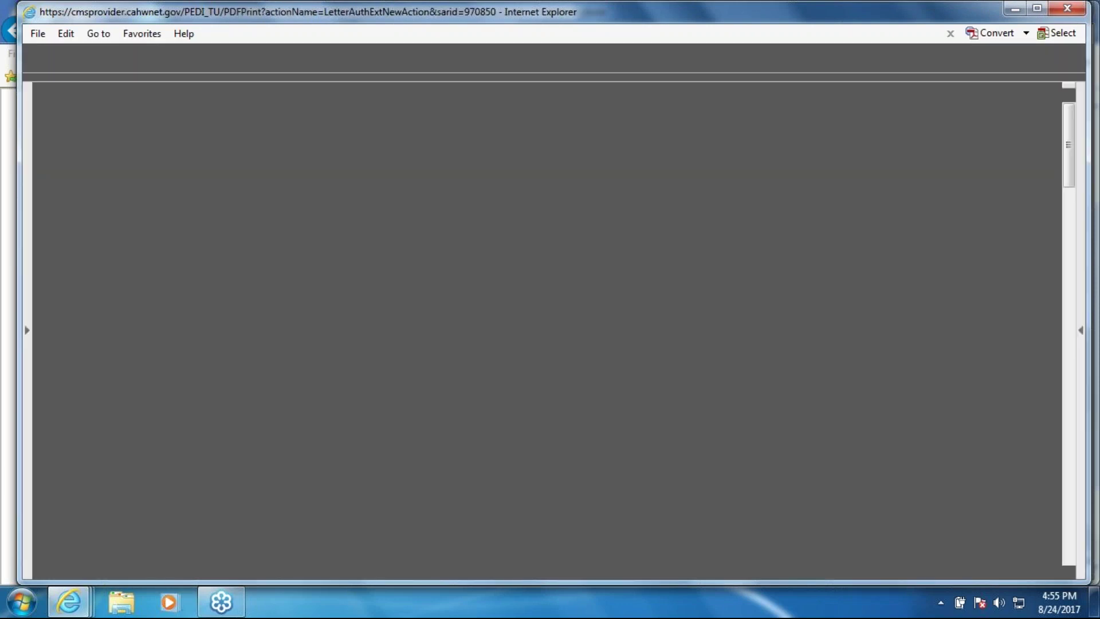
scroll(599, 408, "down", 3)
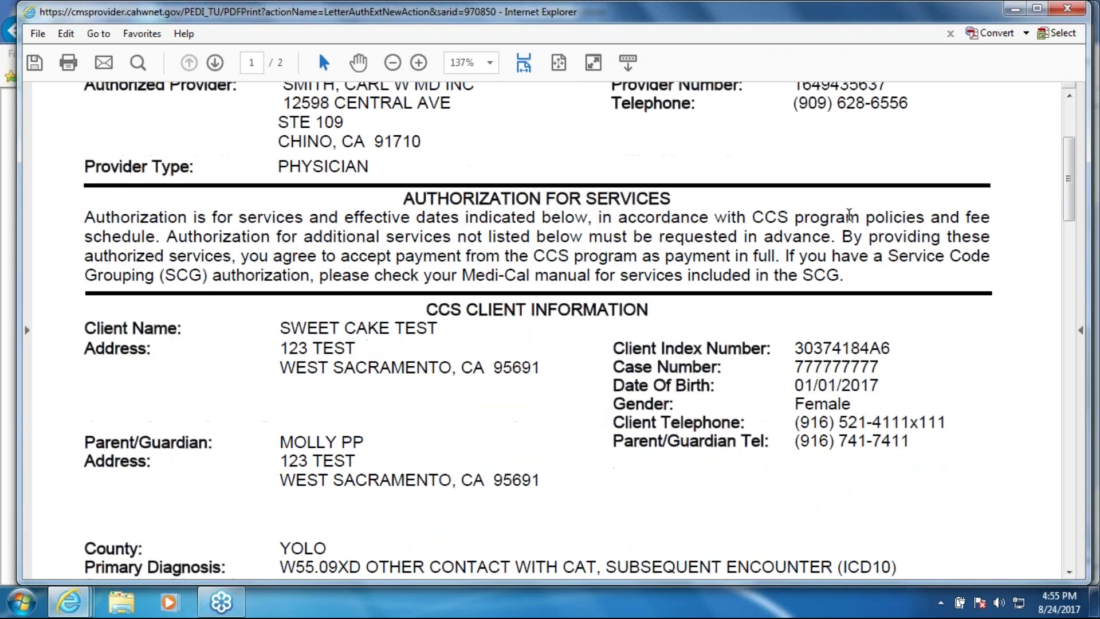
left_click(1066, 8)
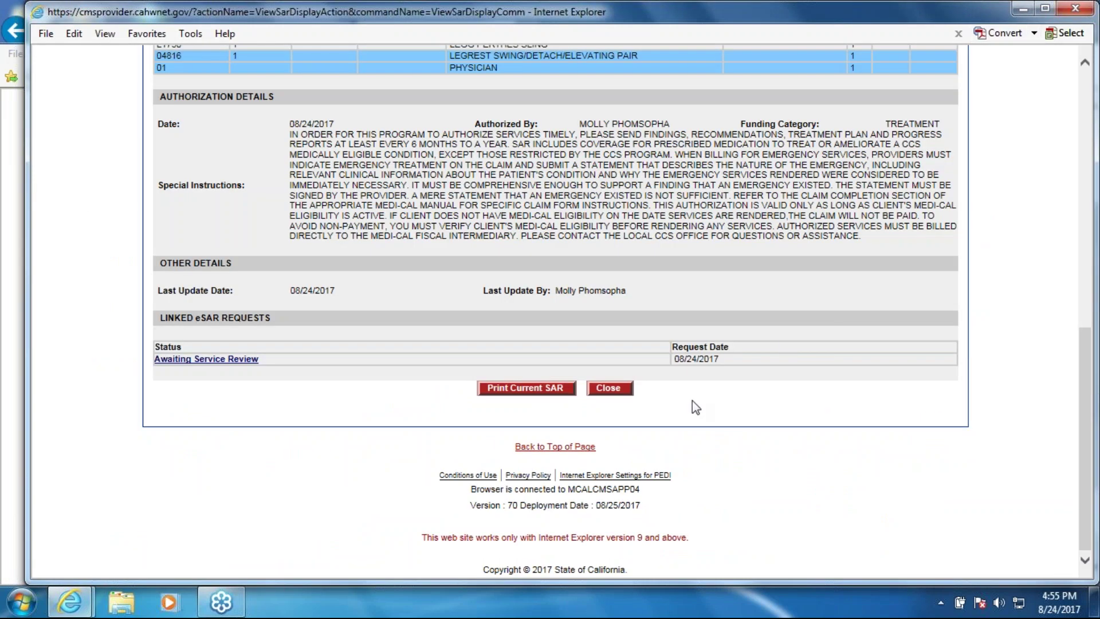
left_click(609, 388)
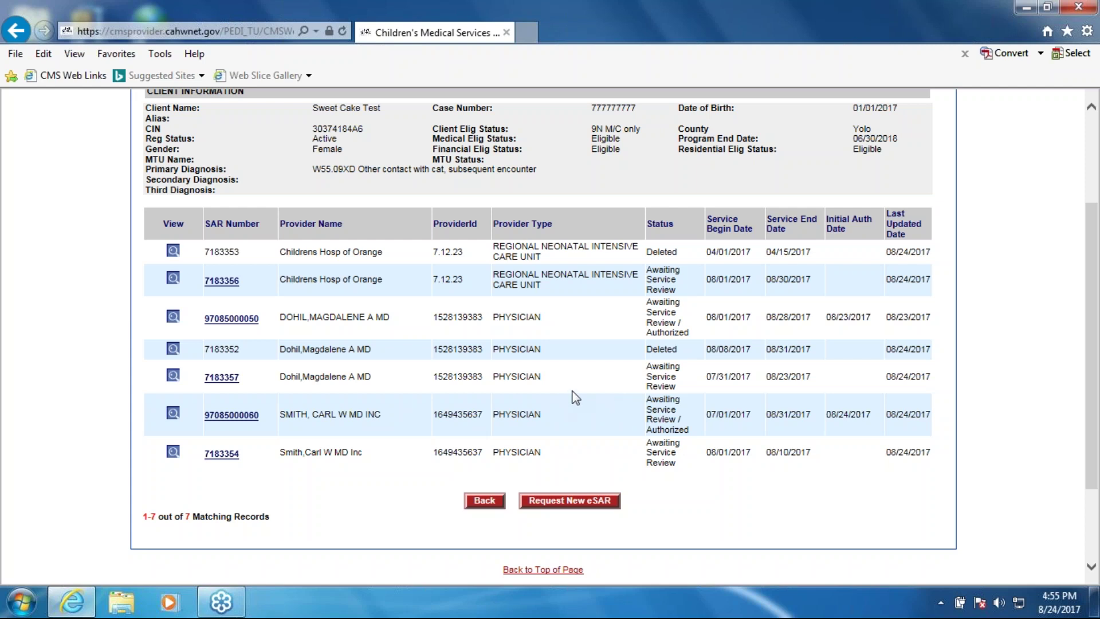
Go to the Search – Client page from the header navigation
scroll(581, 385, "up", 3)
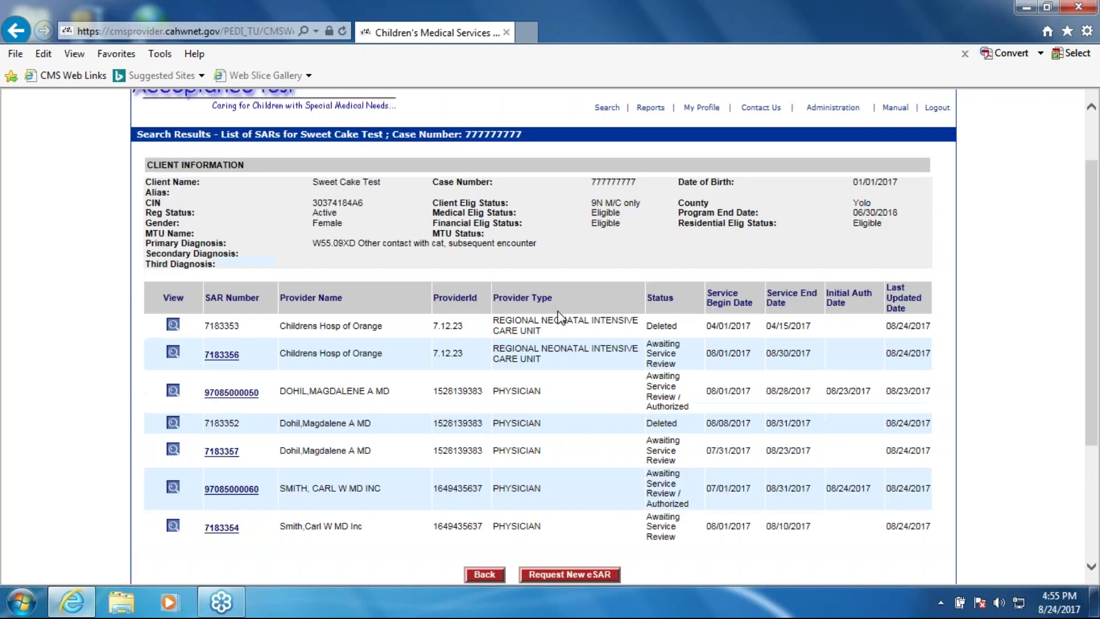
left_click(607, 183)
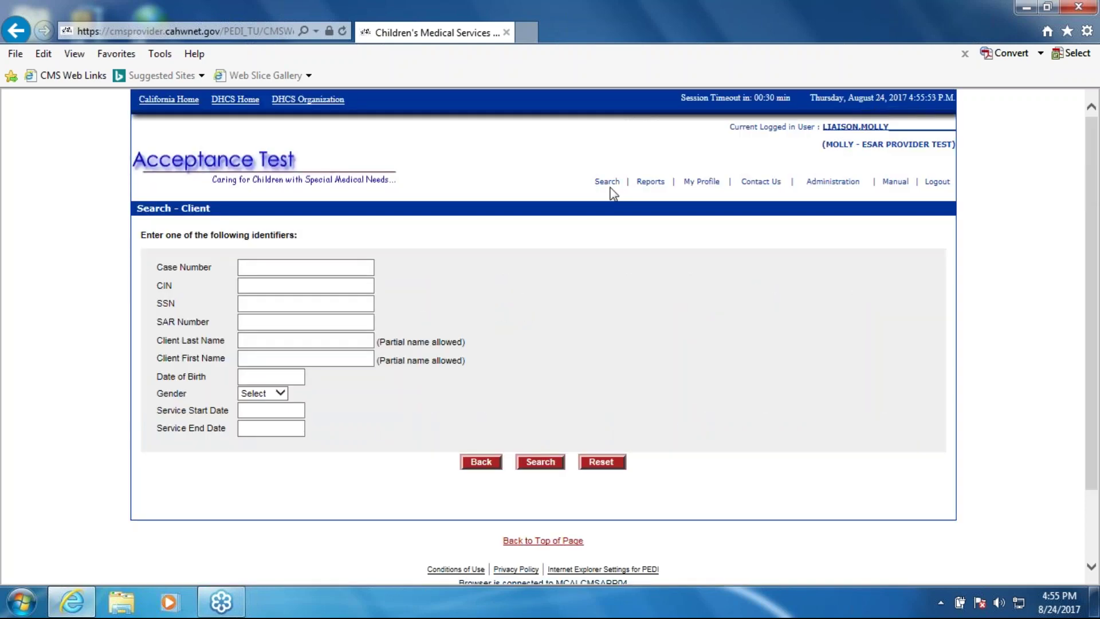
Search by County Test's case number and open the Test,County SAR list
left_click(328, 272)
type("1234")
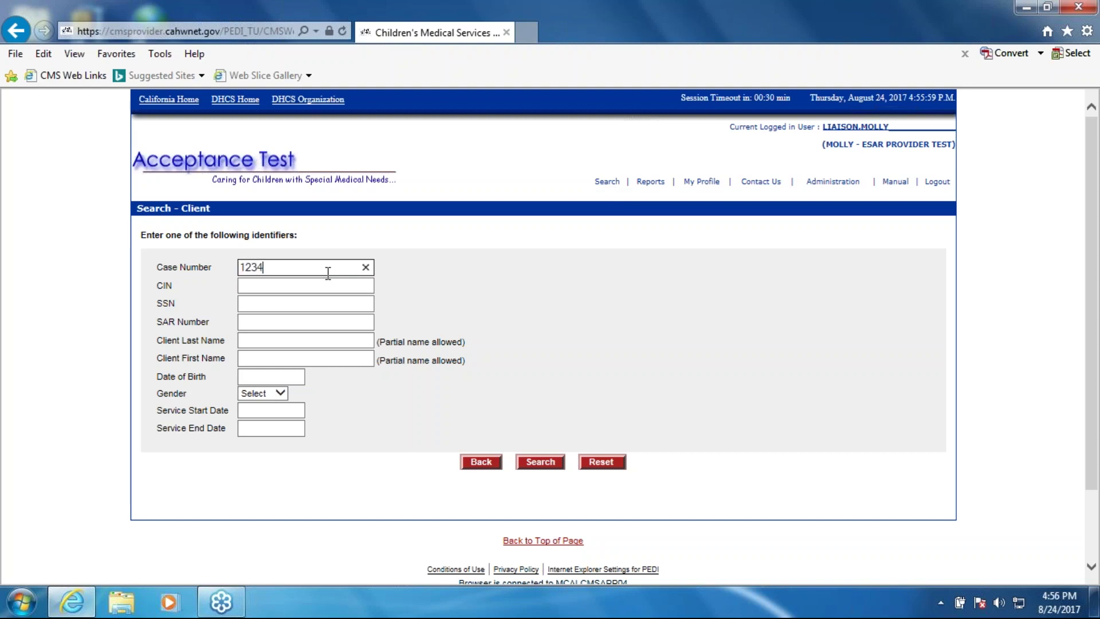
type("56789")
left_click(538, 461)
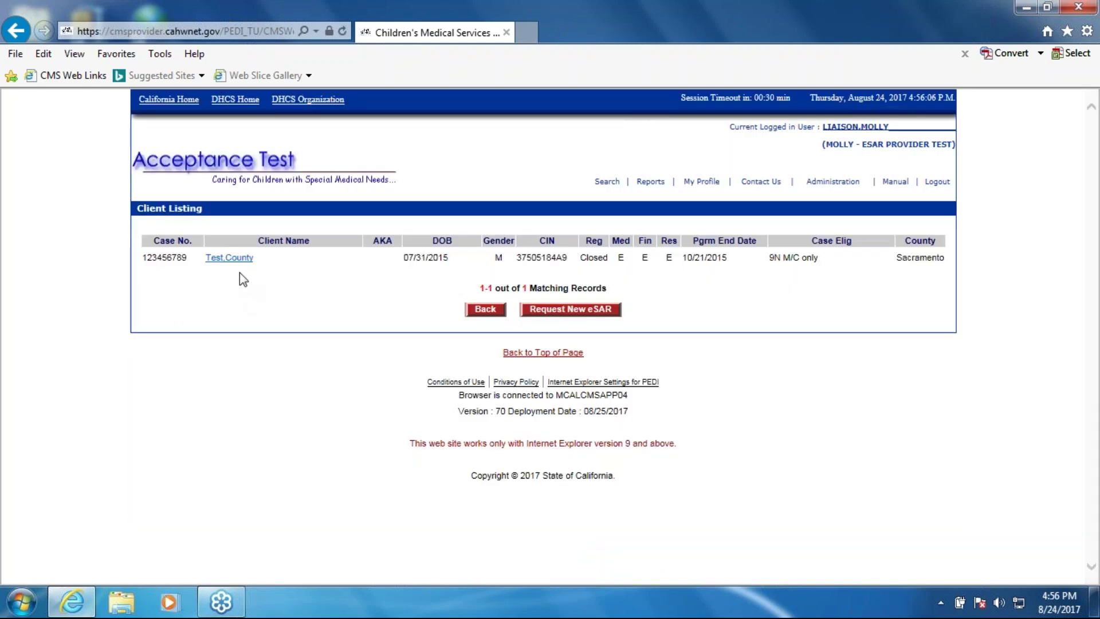
double_click(593, 257)
left_click(230, 259)
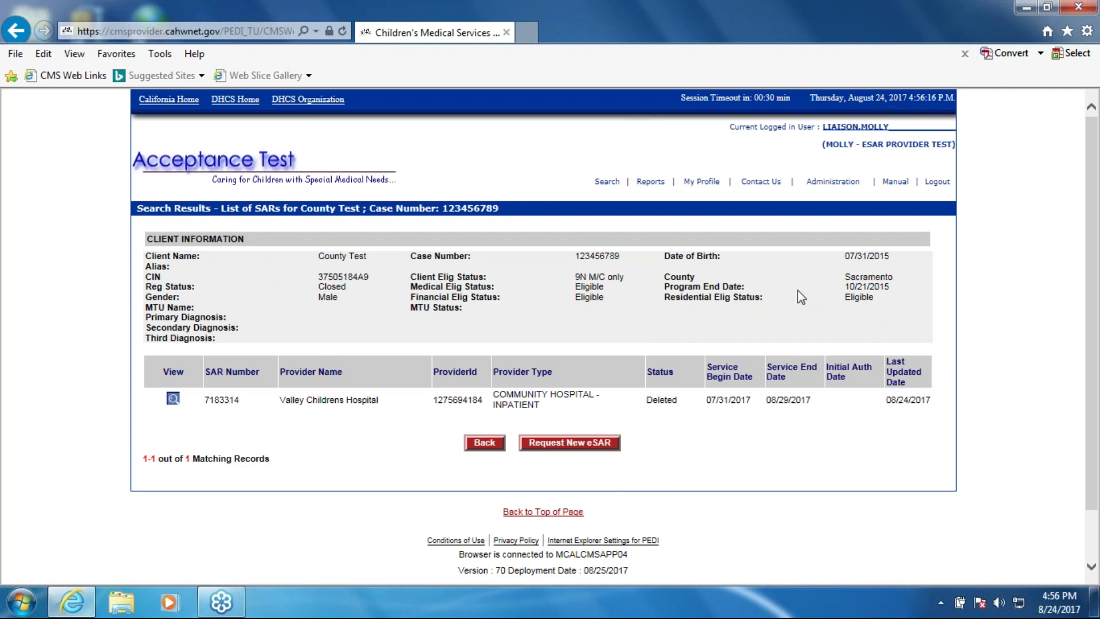
double_click(856, 286)
left_click(892, 299)
Request a new eSAR marked CCS and expand the Client and Primary/Guardian address sections
left_click(601, 446)
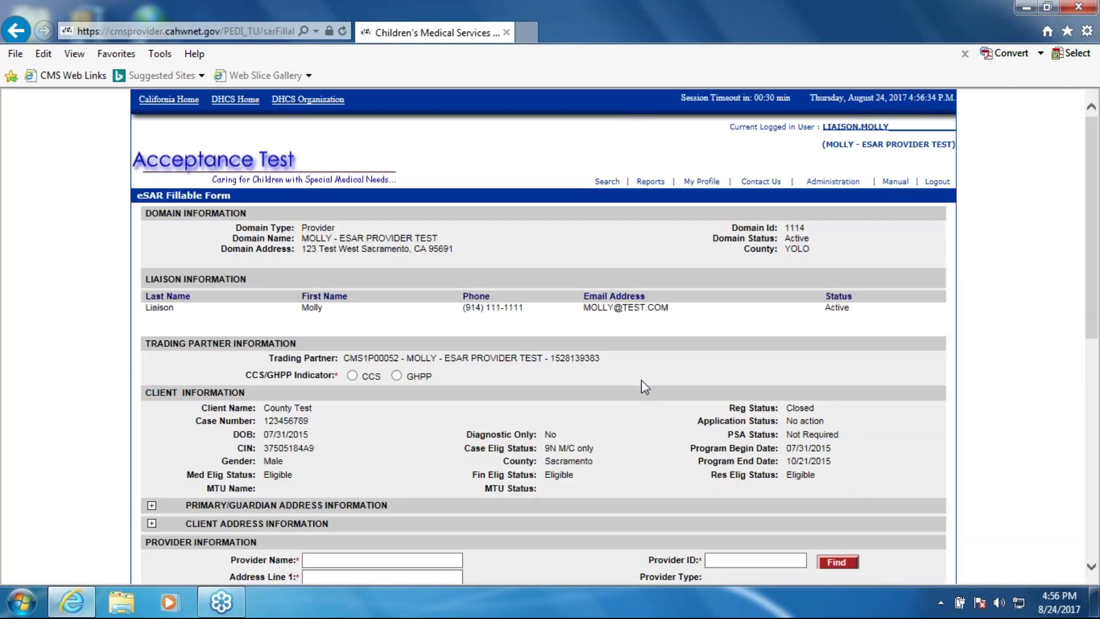
scroll(644, 386, "down", 3)
left_click(352, 228)
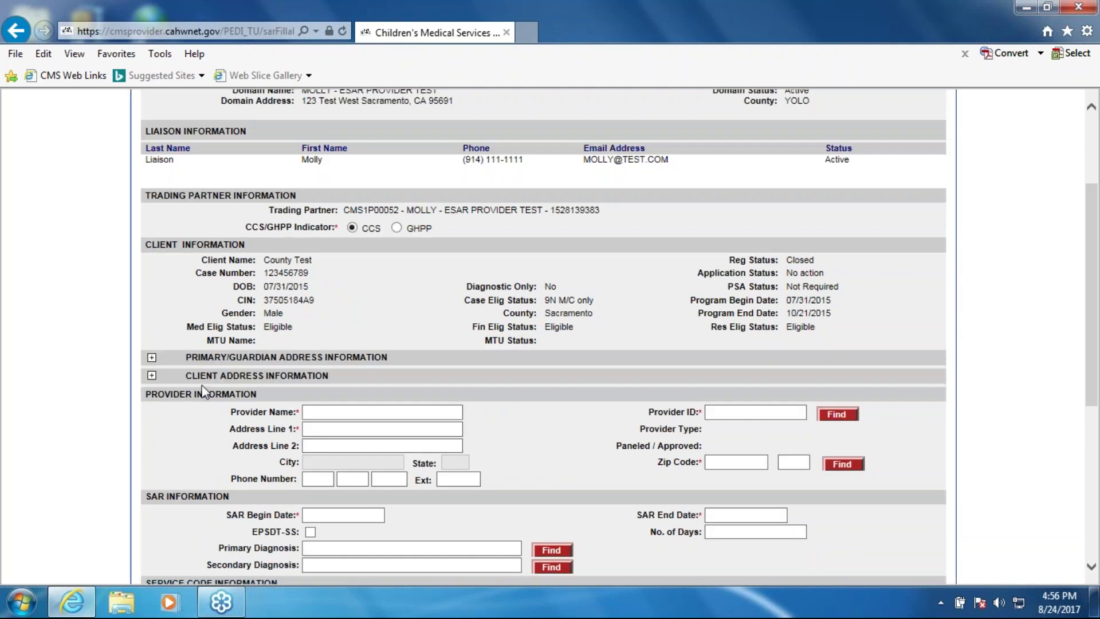
left_click(151, 375)
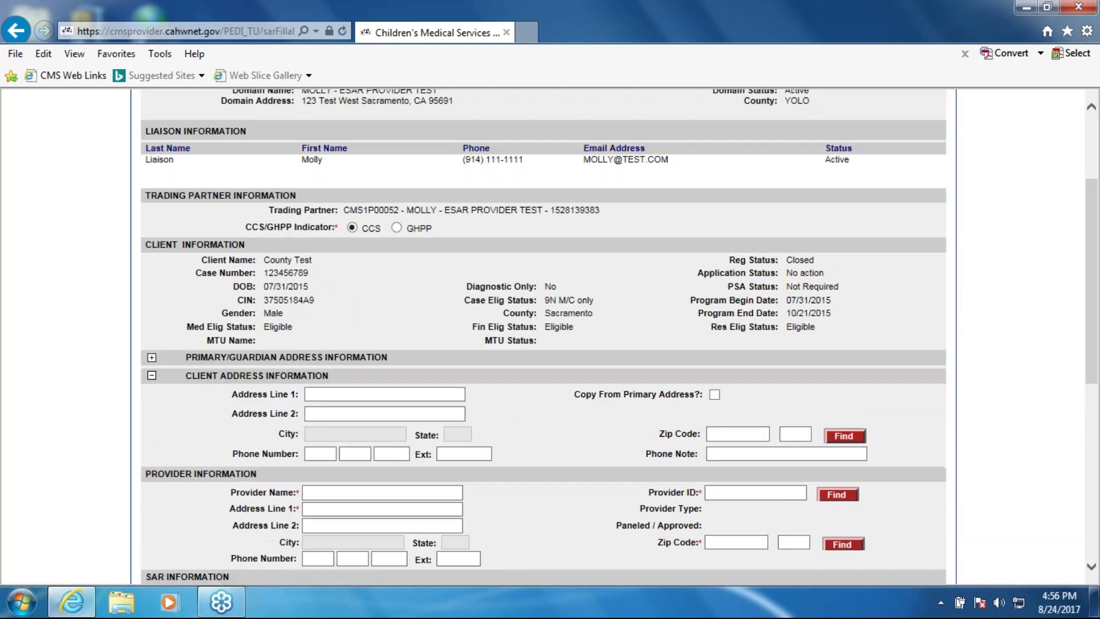
left_click(152, 356)
Confirm the client's county is Sacramento and place the cursor in the first address line
scroll(367, 309, "down", 1)
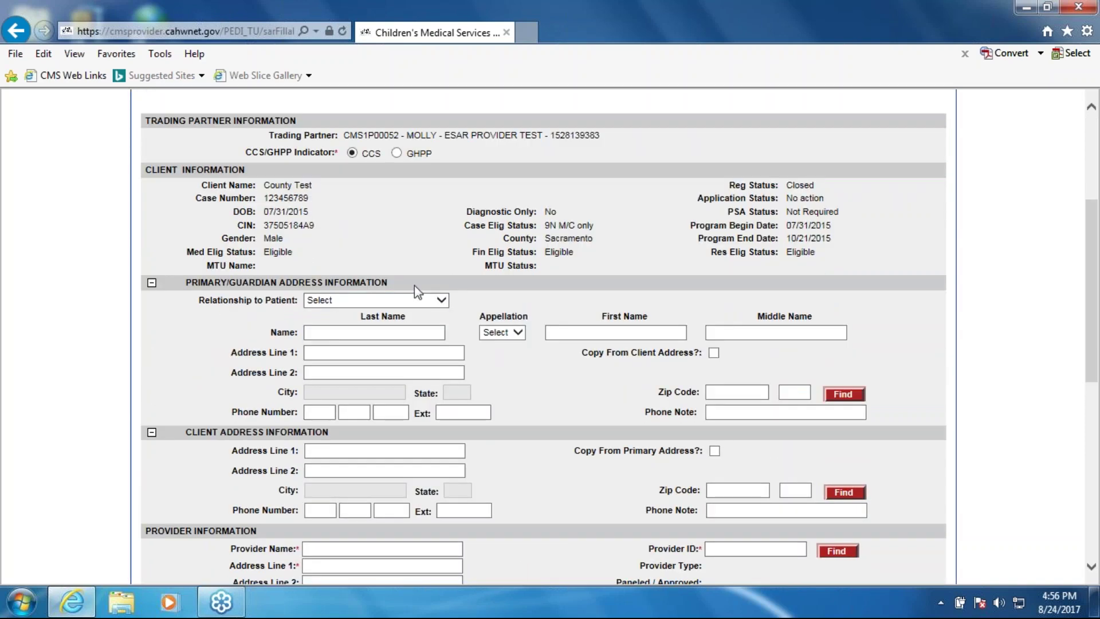
scroll(246, 444, "down", 2)
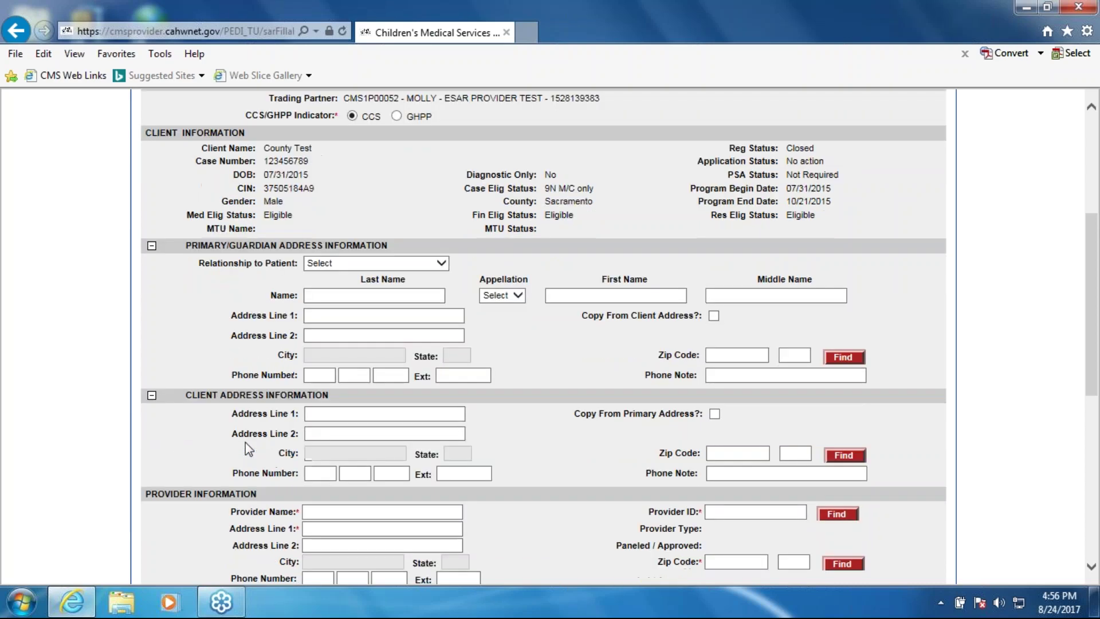
scroll(560, 347, "up", 2)
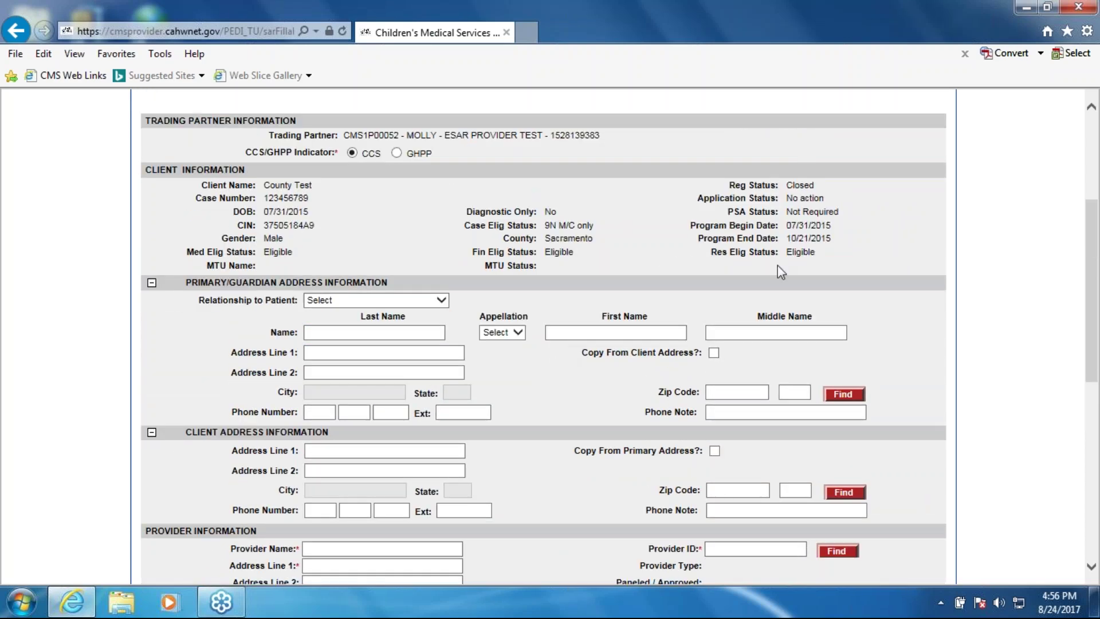
double_click(592, 245)
left_click(599, 249)
scroll(596, 243, "down", 3)
left_click(323, 378)
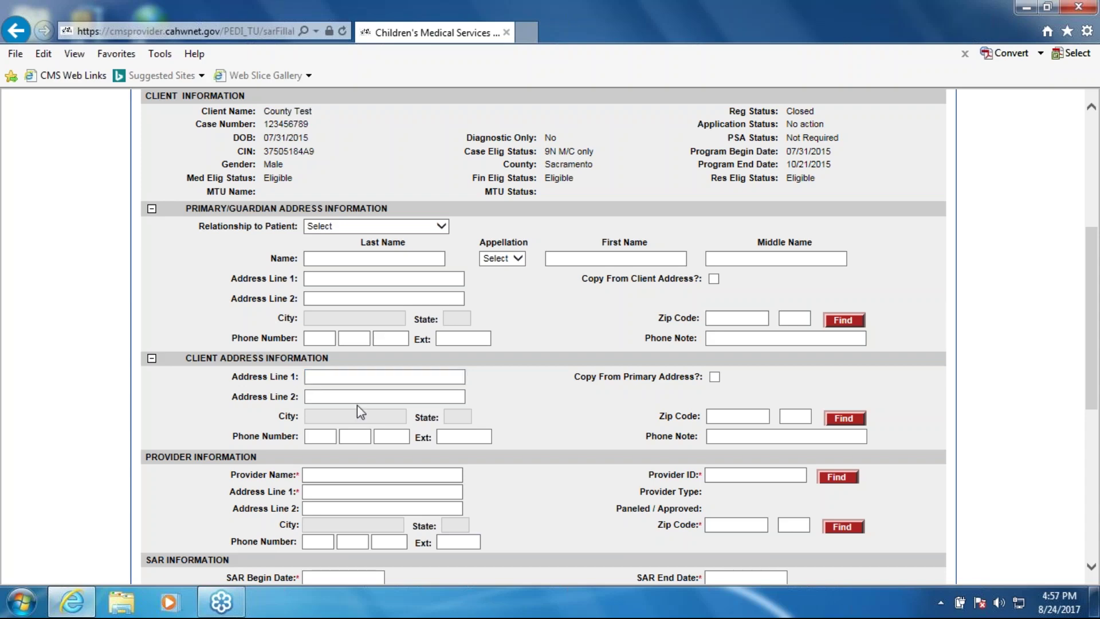
scroll(590, 268, "up", 3)
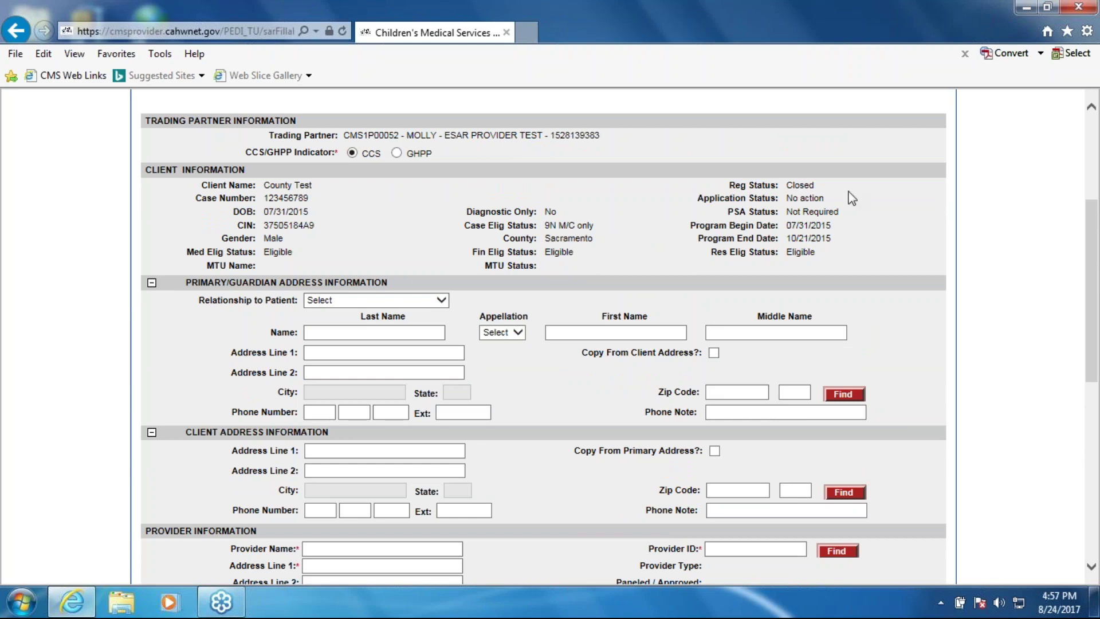
scroll(844, 199, "down", 1)
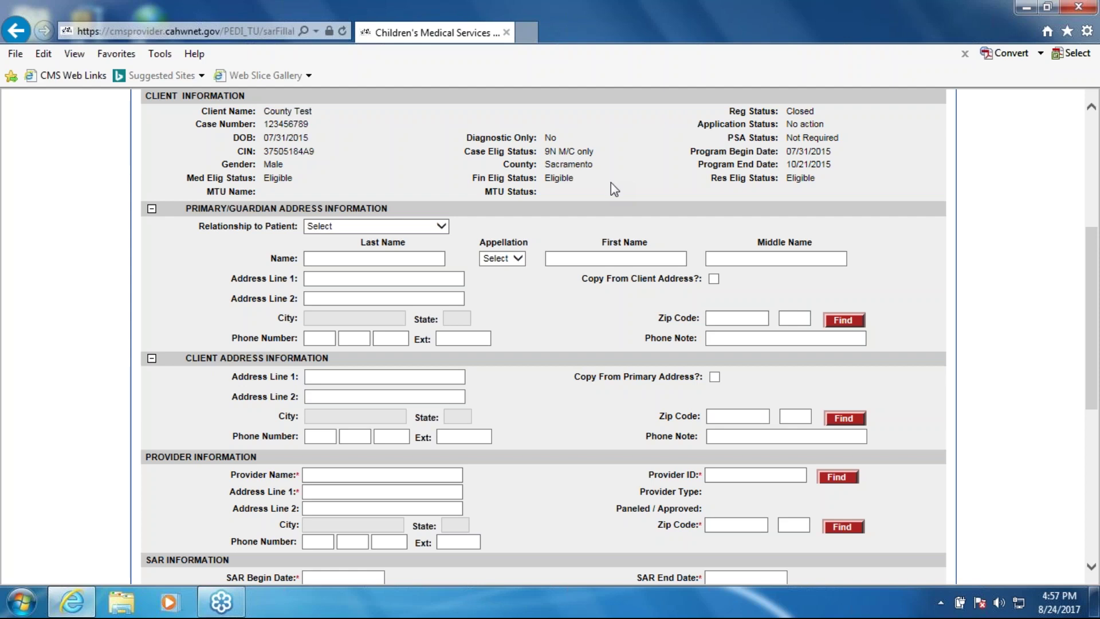
Set the guardian relationship to Adoptive Parent(s) and enter the guardian's name
left_click(379, 376)
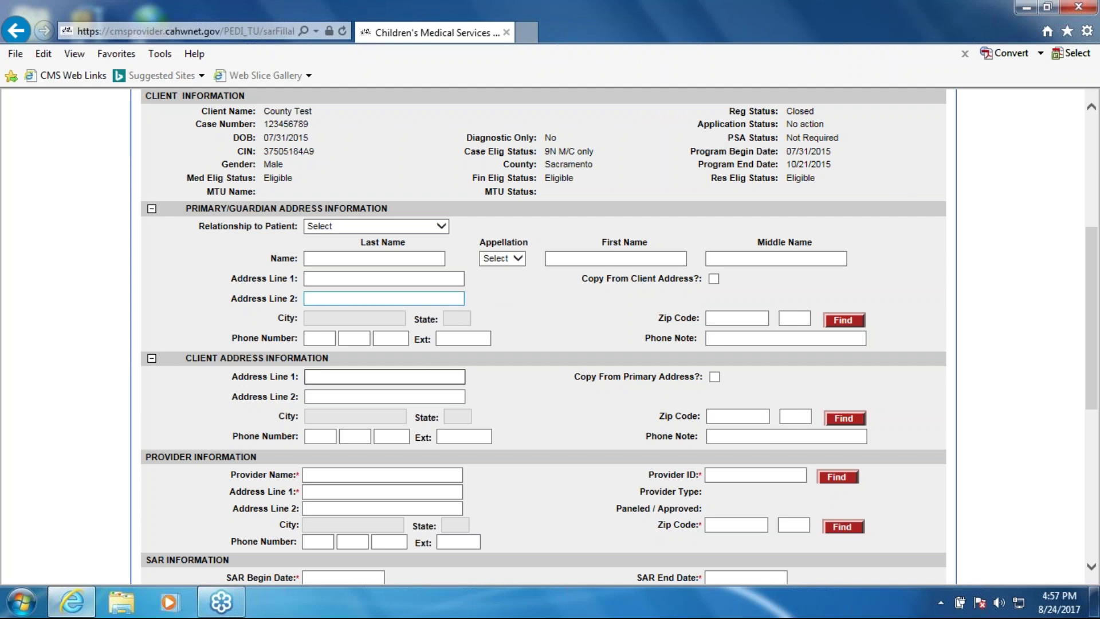
left_click(430, 228)
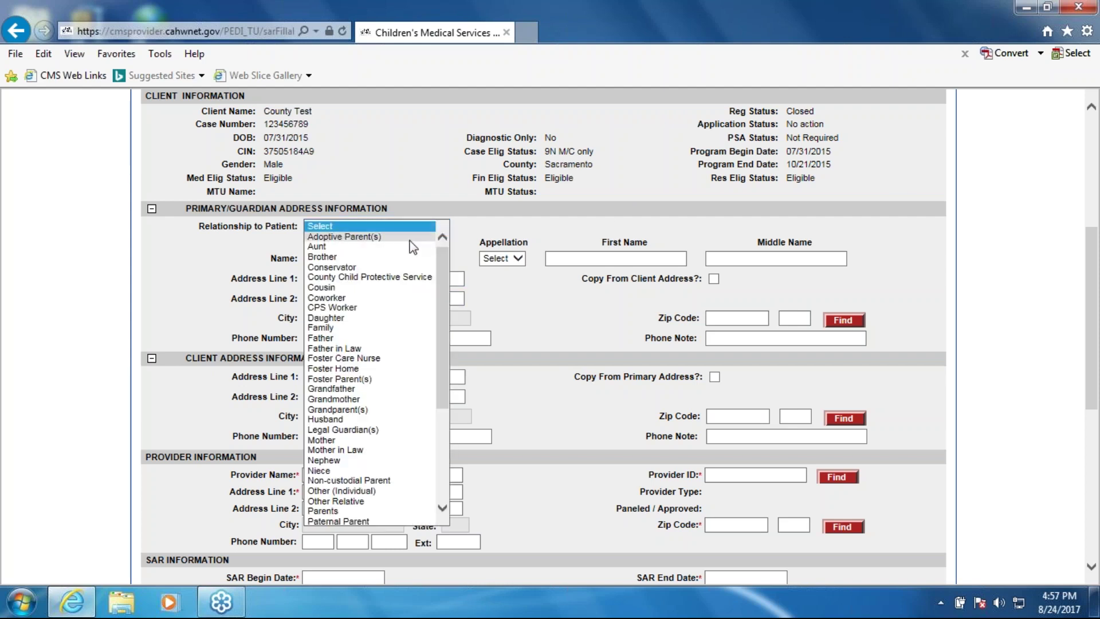
left_click(409, 241)
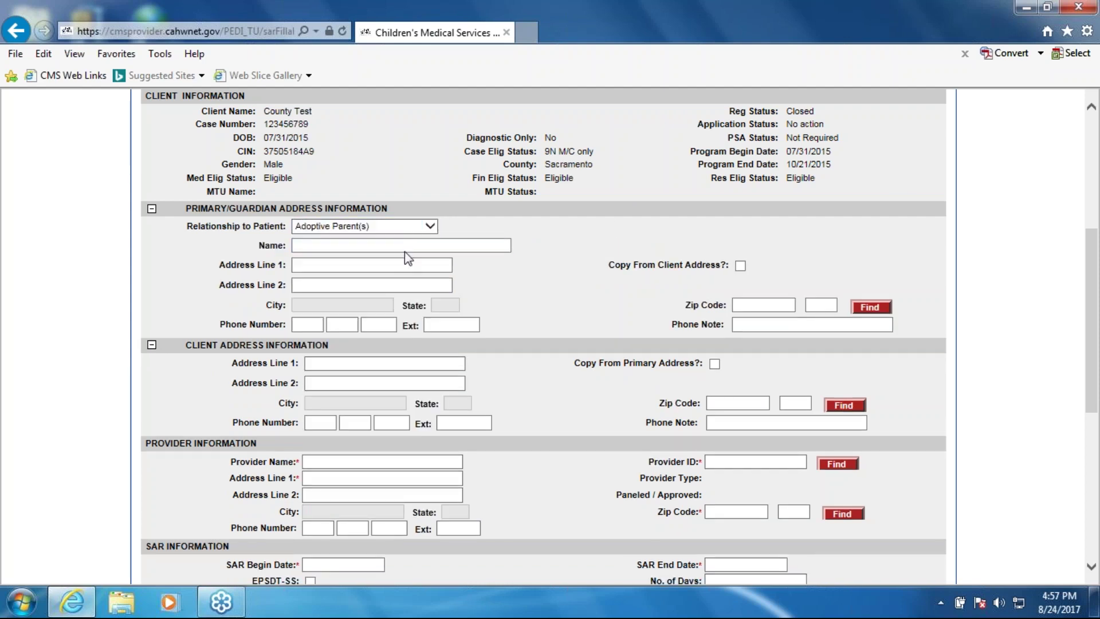
left_click(436, 245)
type("Molly pa")
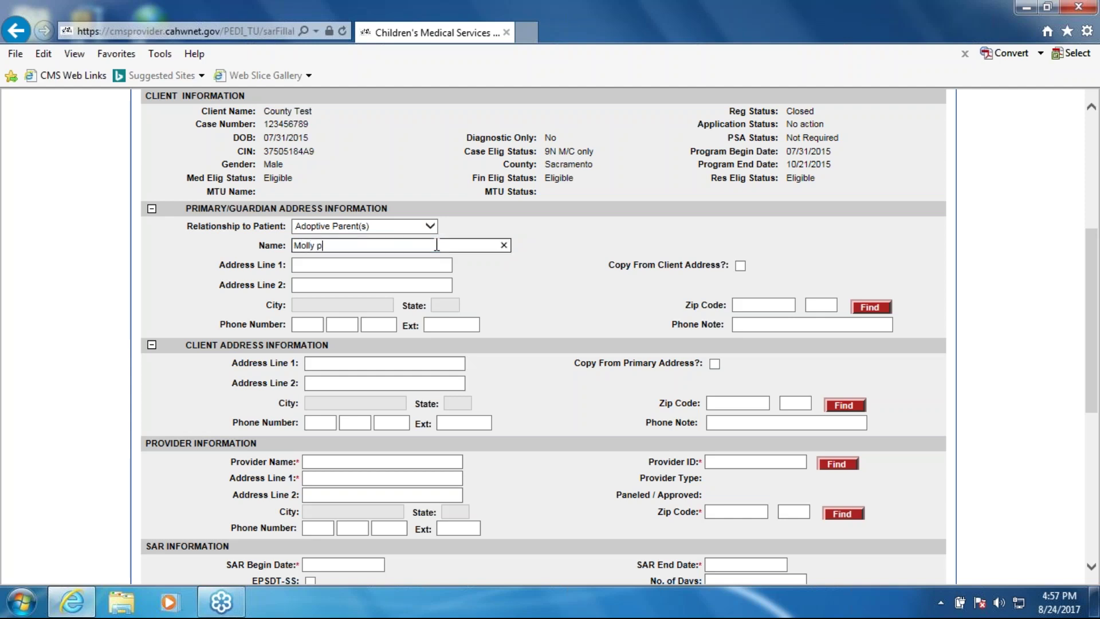
key("BackSpace")
key("BackSpace")
type("PP")
key("Tab")
Enter the guardian's San Francisco street address, apartment line and zip code
type("13 Test Ave")
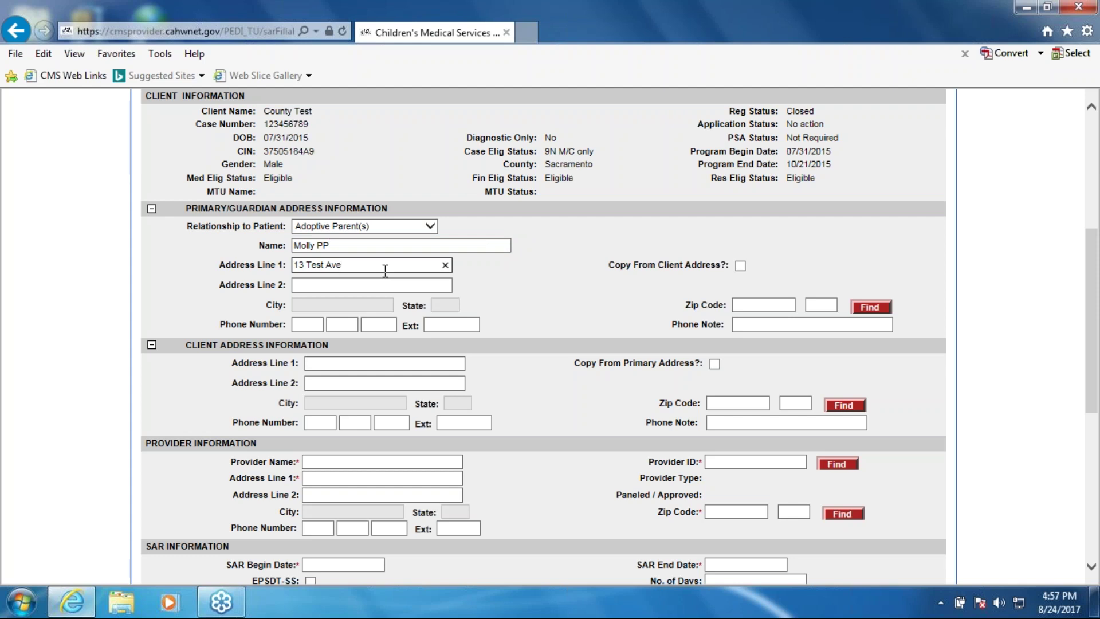
left_click(300, 264)
type("2")
key("Tab")
type("Apt")
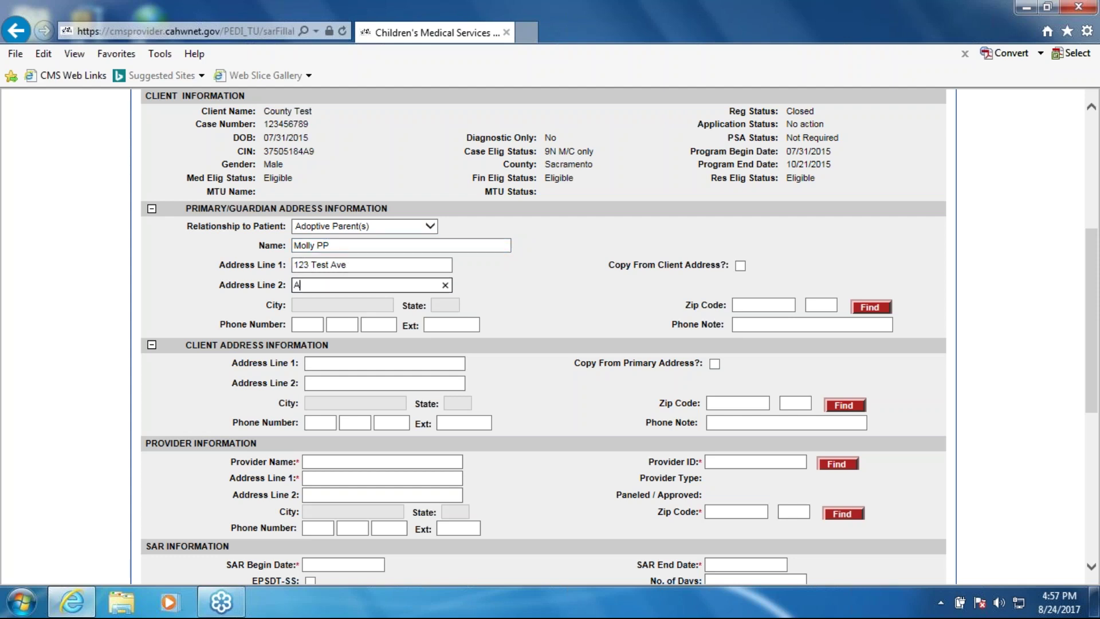
key("BackSpace")
key("BackSpace")
key("BackSpace")
type("A")
key("BackSpace")
type("Appt # 33")
key("Tab")
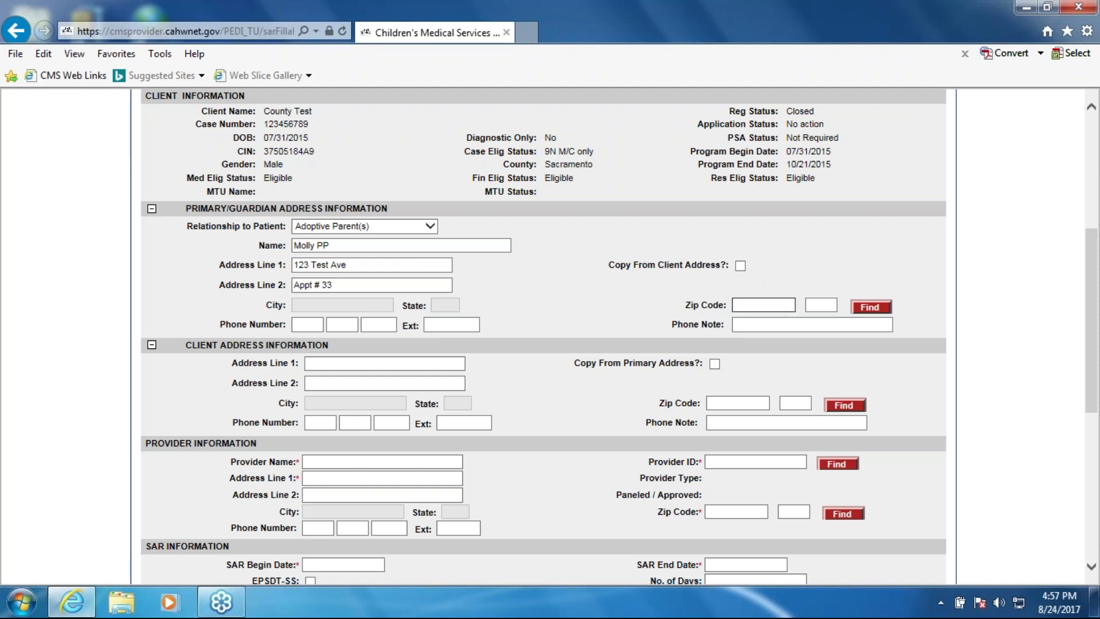
type("94102")
Enter the guardian's phone number and extension with the note 'Adopted mom cell'
key("Tab")
type("919")
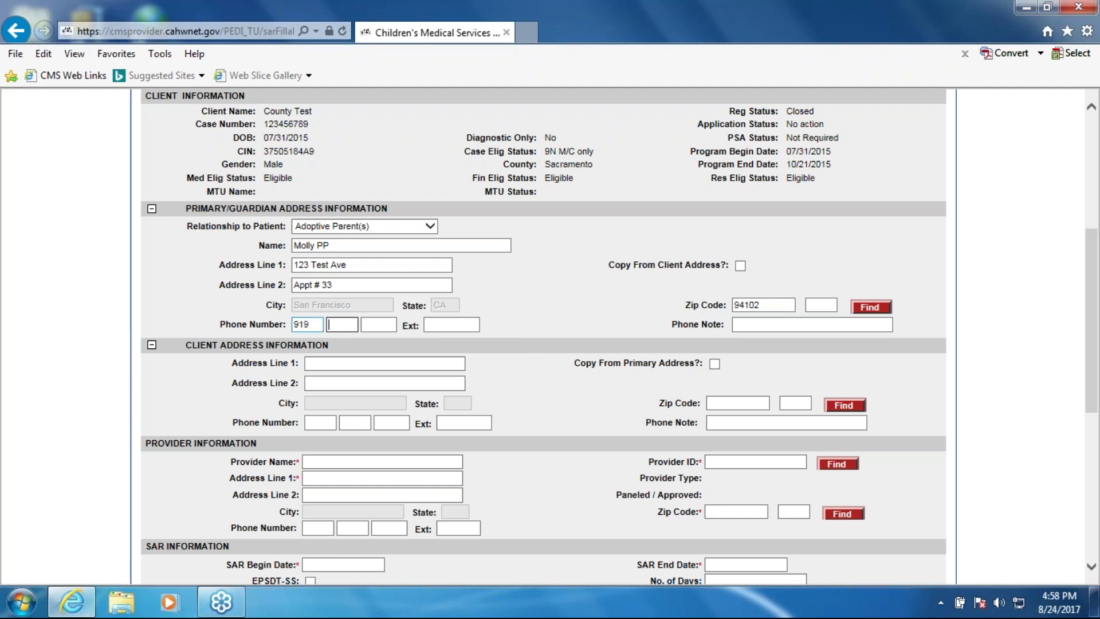
type("31233")
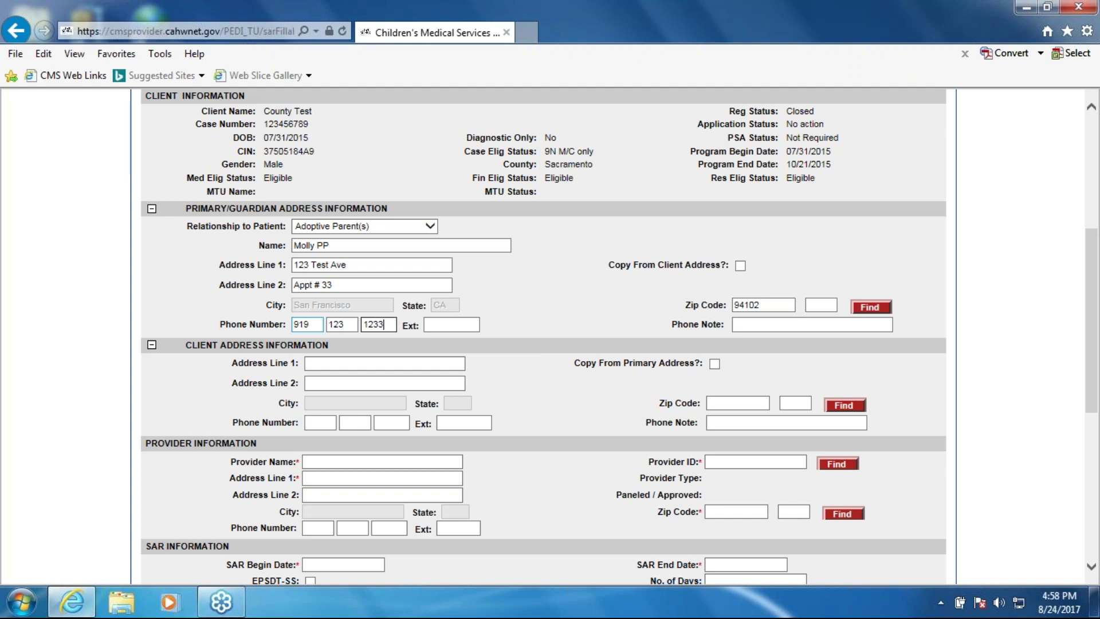
left_click(441, 326)
type("123")
left_click(756, 325)
type("Adopted mom cell")
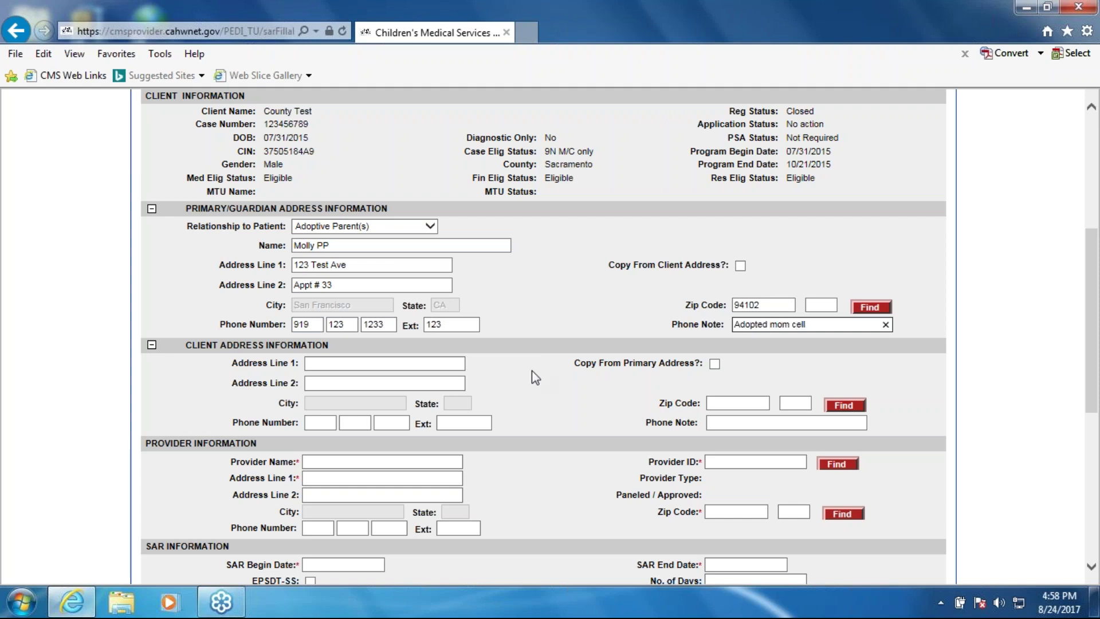
left_click(424, 363)
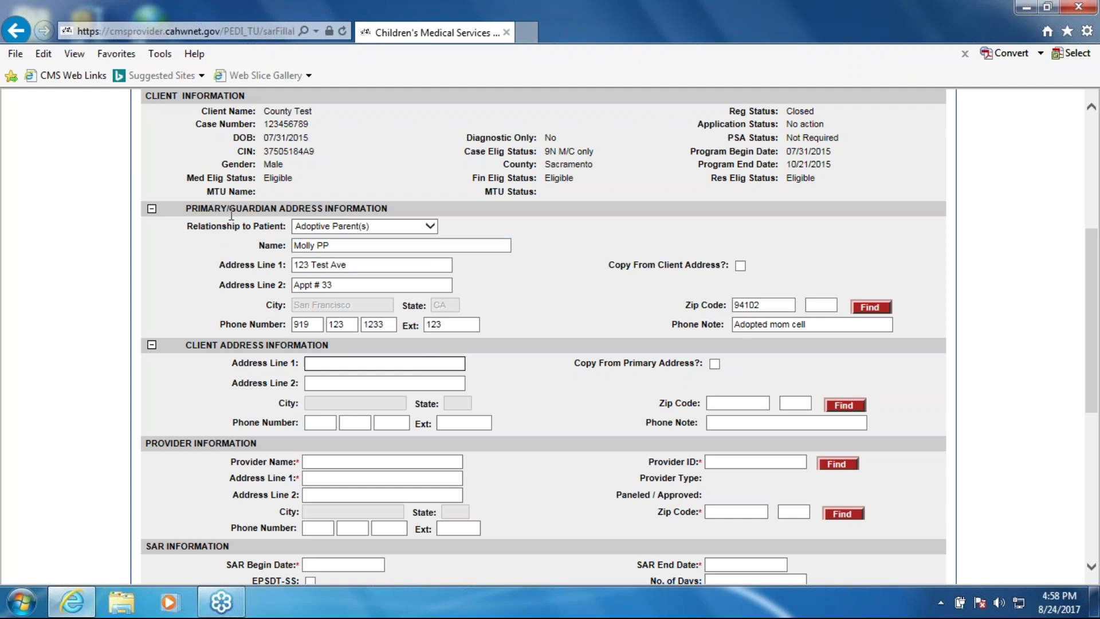
Copy the guardian address to the client, change the apartment number, and copy it back
left_click(715, 364)
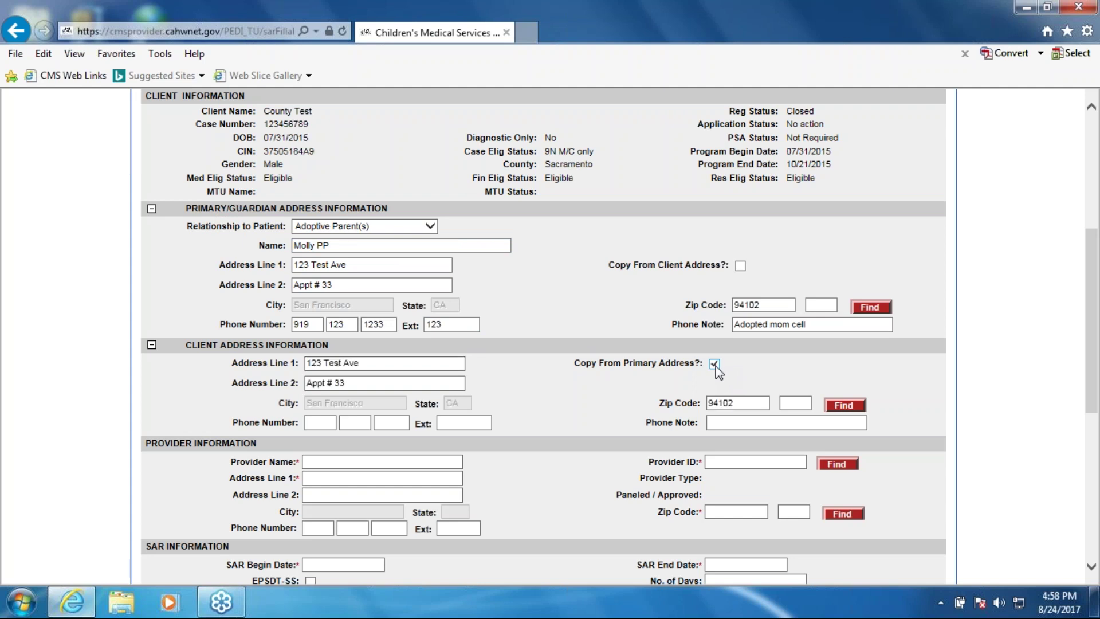
left_click(377, 382)
key("BackSpace")
key("BackSpace")
type("44")
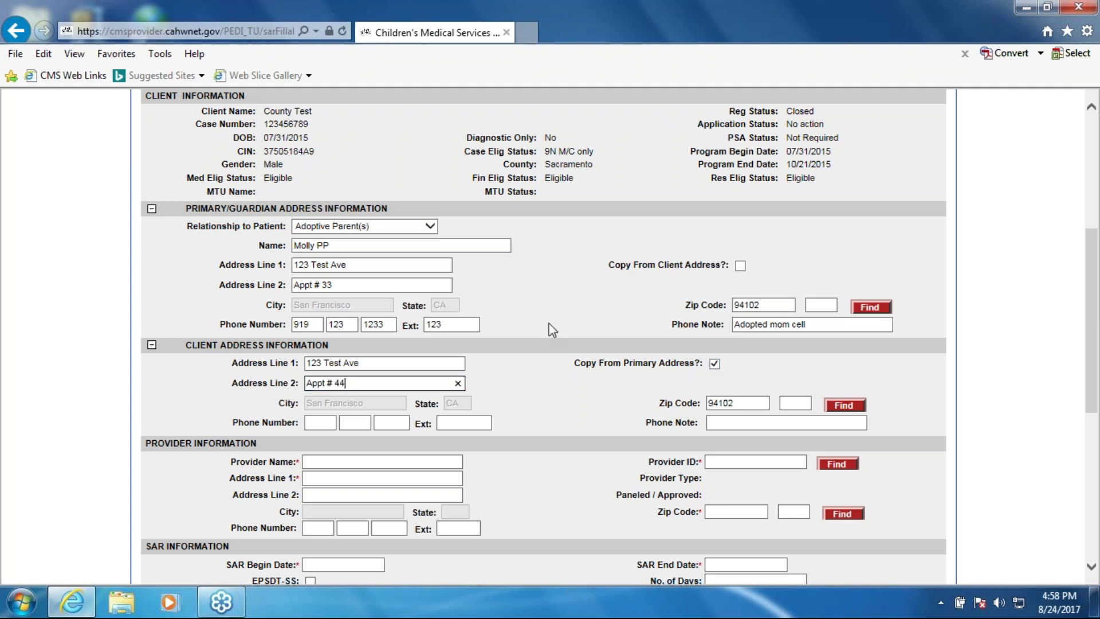
left_click(740, 266)
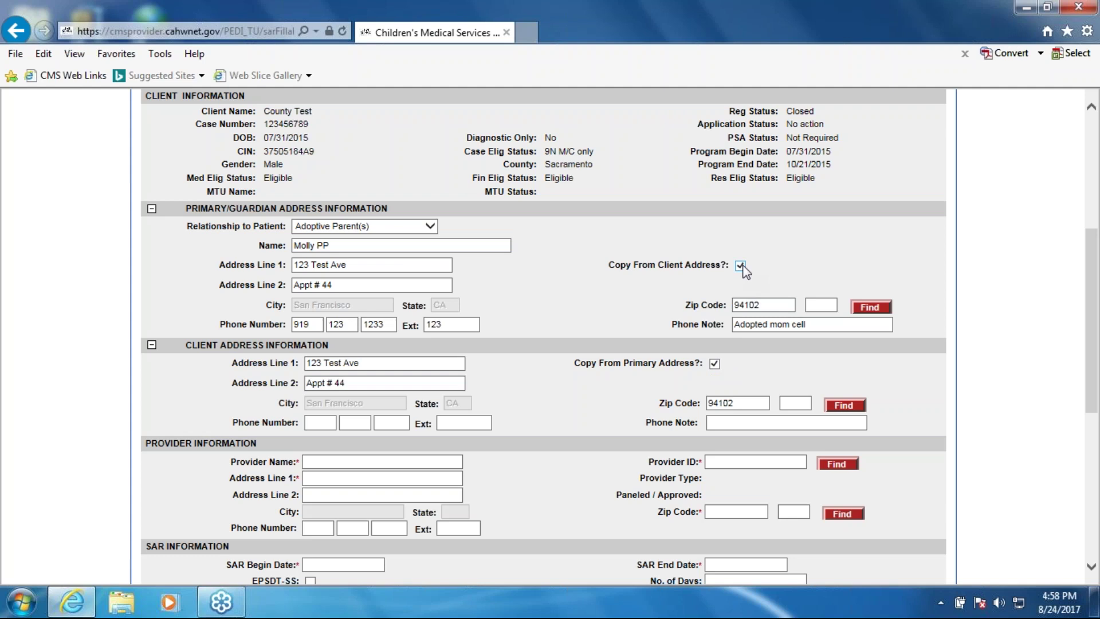
Enter the client's phone number and begin the phone note 'Client cell'
left_click(322, 421)
type("11")
left_click(745, 428)
type("Client cell")
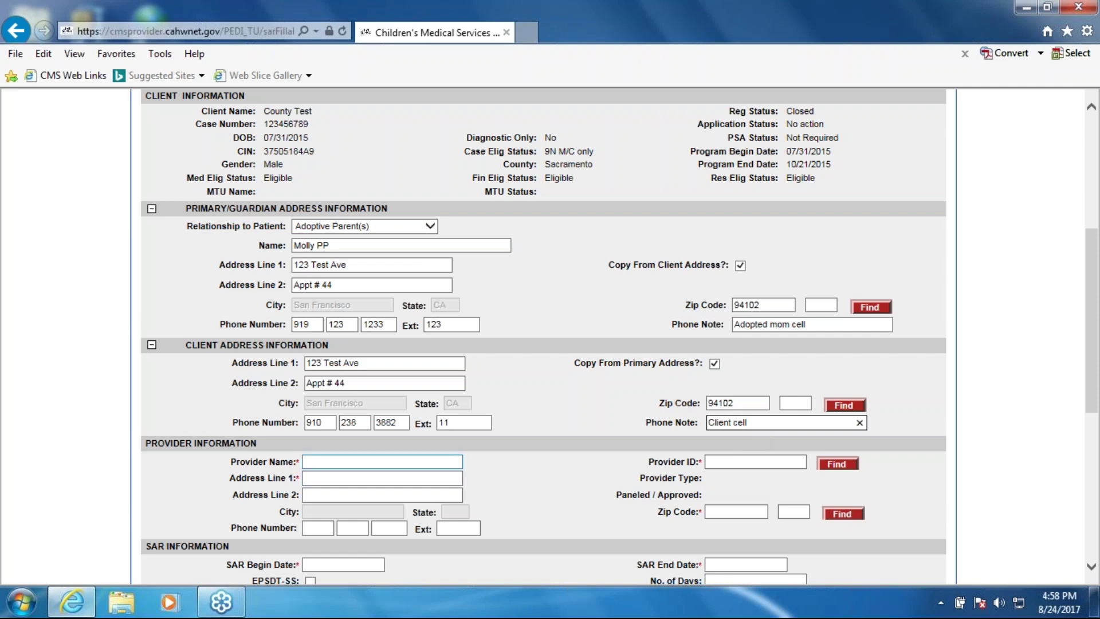
scroll(538, 314, "up", 3)
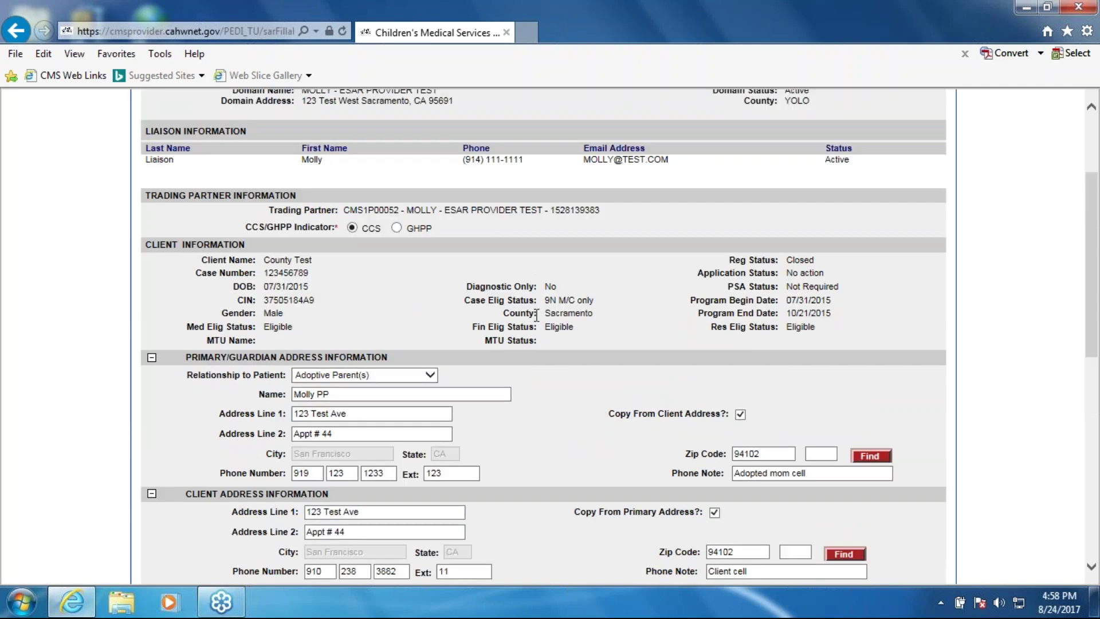
key("Tab")
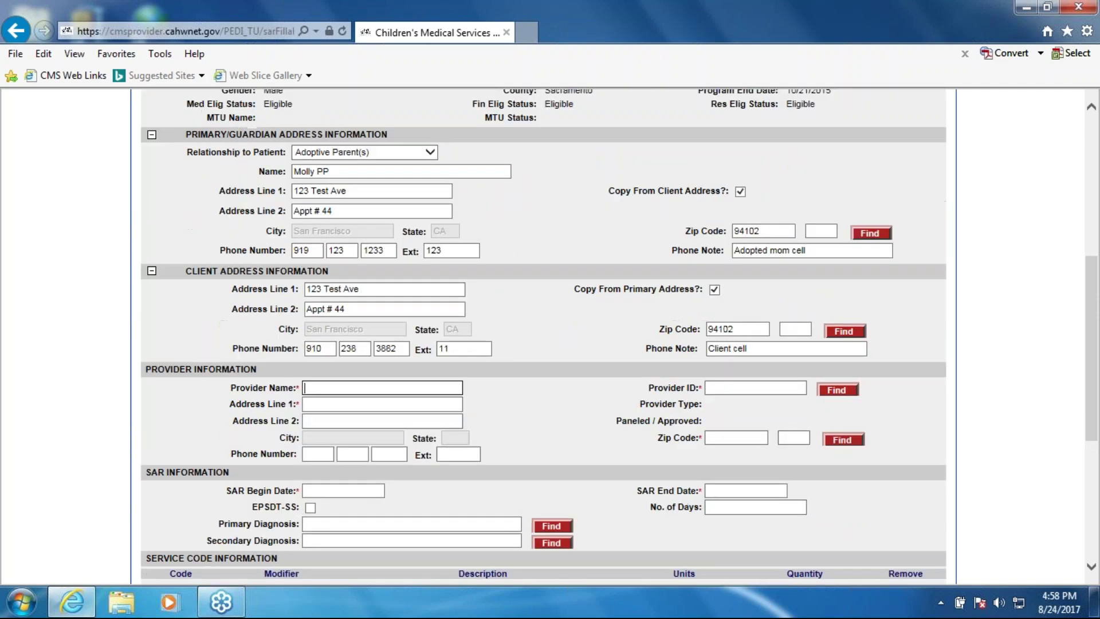
Look up the provider by its Provider ID and select the Sutter Bay Hospitals inpatient record
left_click(735, 385)
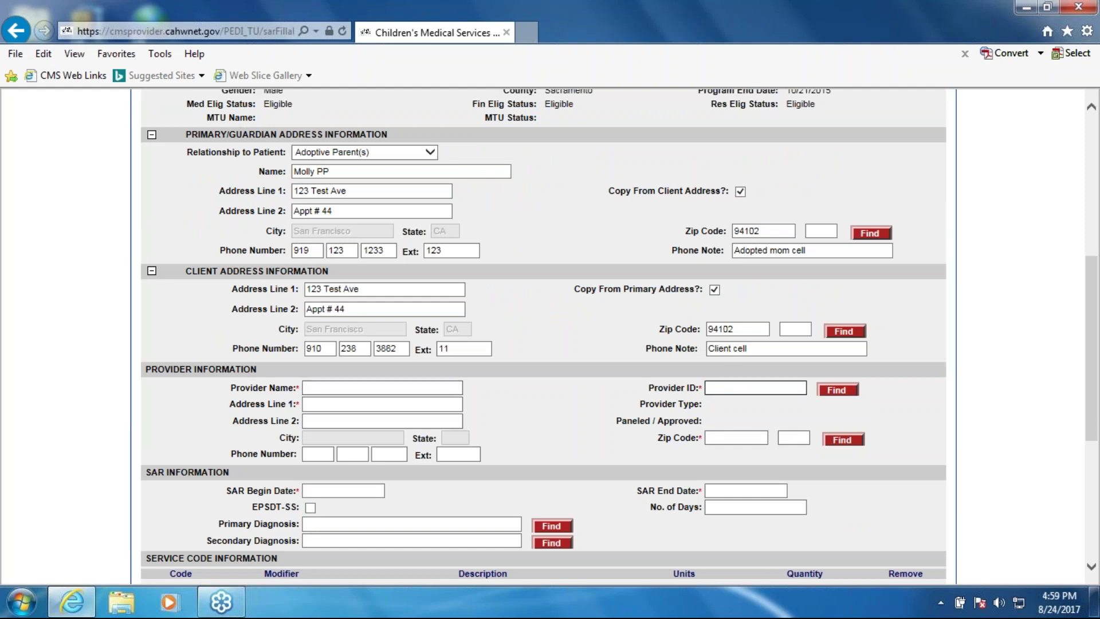
type("1740413798")
key("Return")
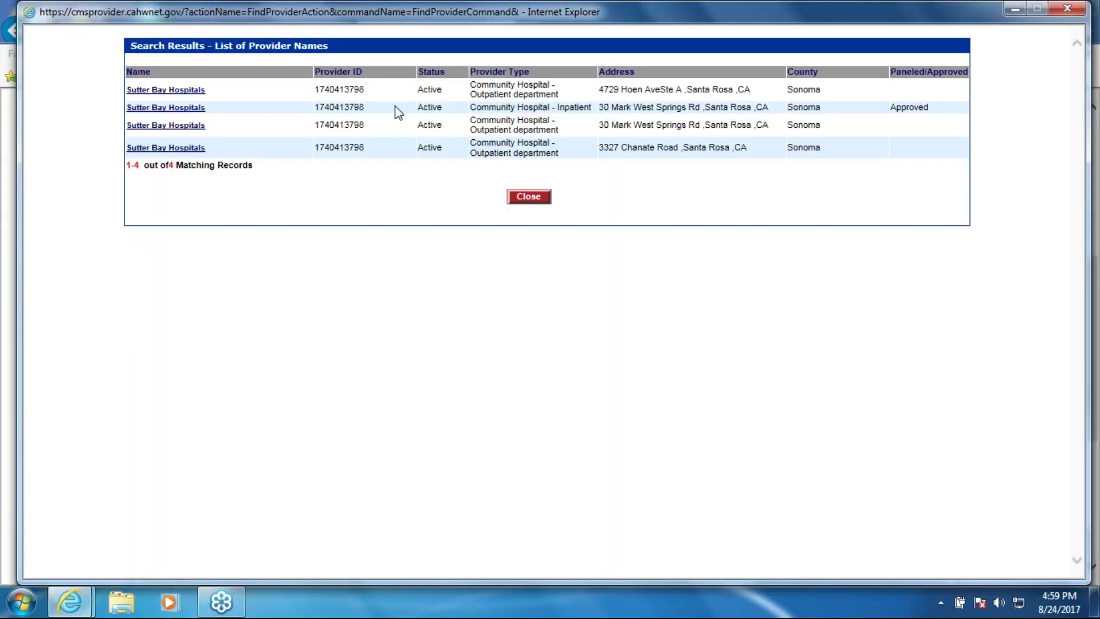
left_click(186, 107)
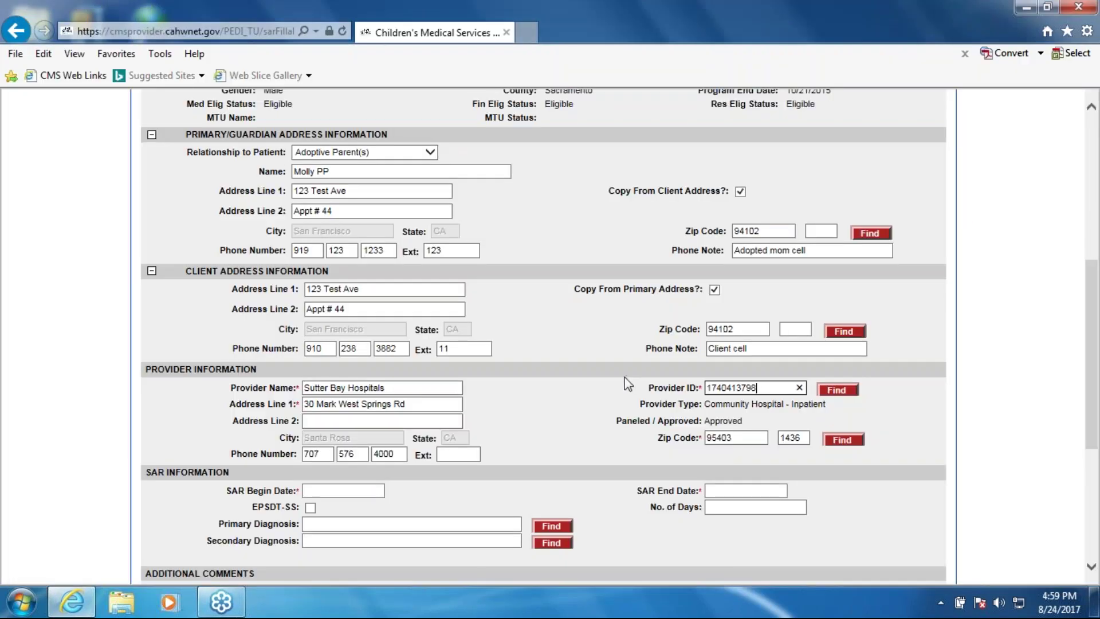
Add phone extension 123 and change the provider's first address line to '123 Update'
left_click(463, 456)
type("123")
left_click(239, 404)
key("BackSpace")
type("123 Update")
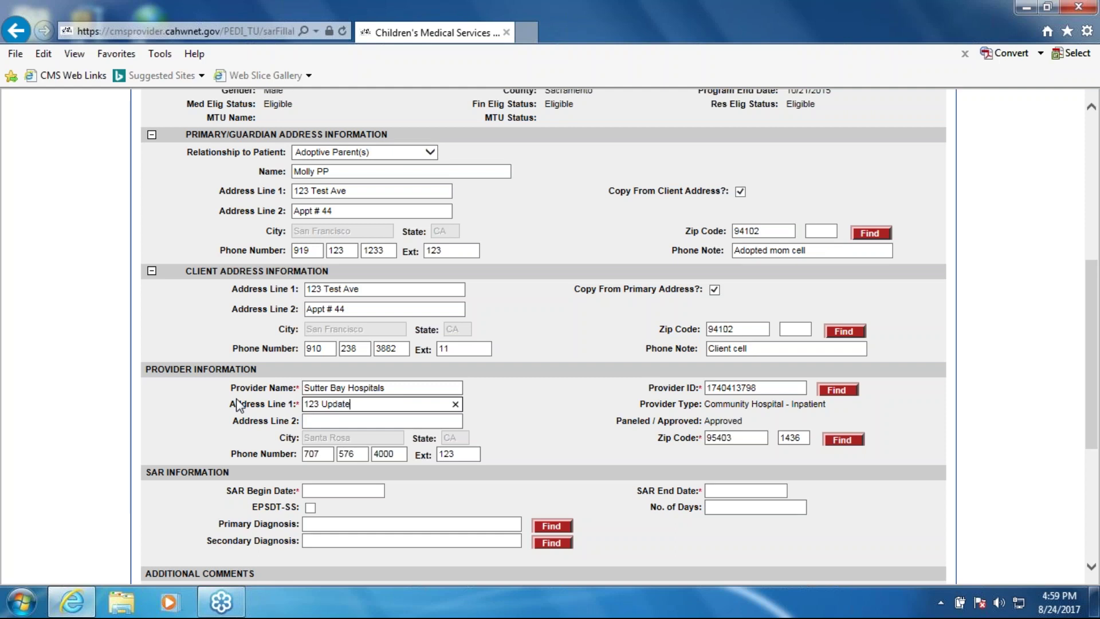
Pick August 1 in the SAR Begin Date calendar, giving 08/01/2017
left_click(342, 425)
left_click(616, 465)
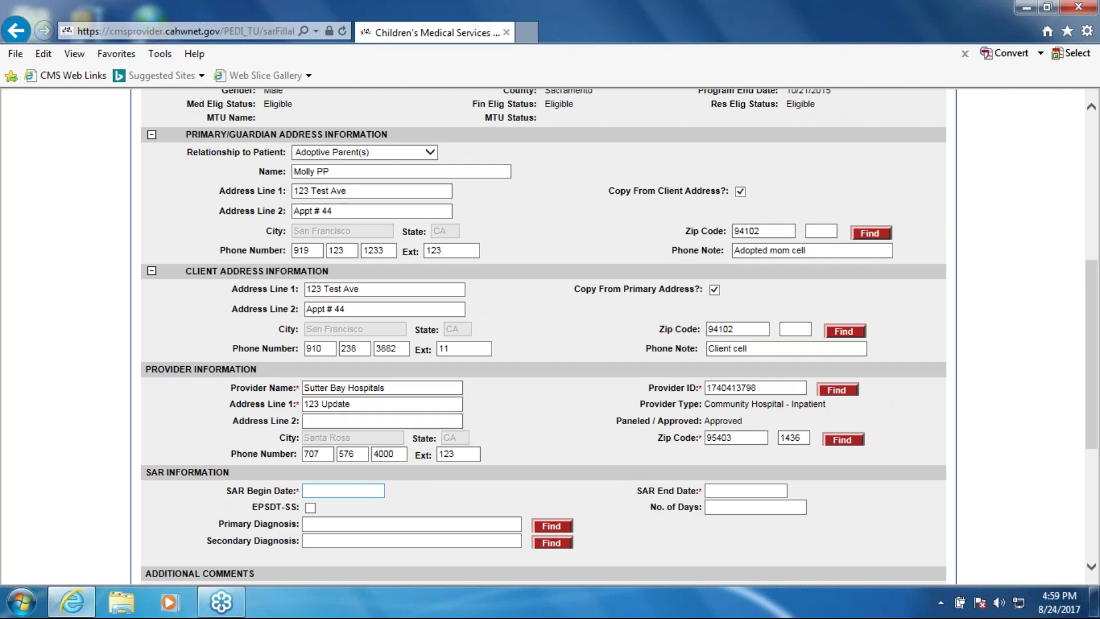
left_click(343, 490)
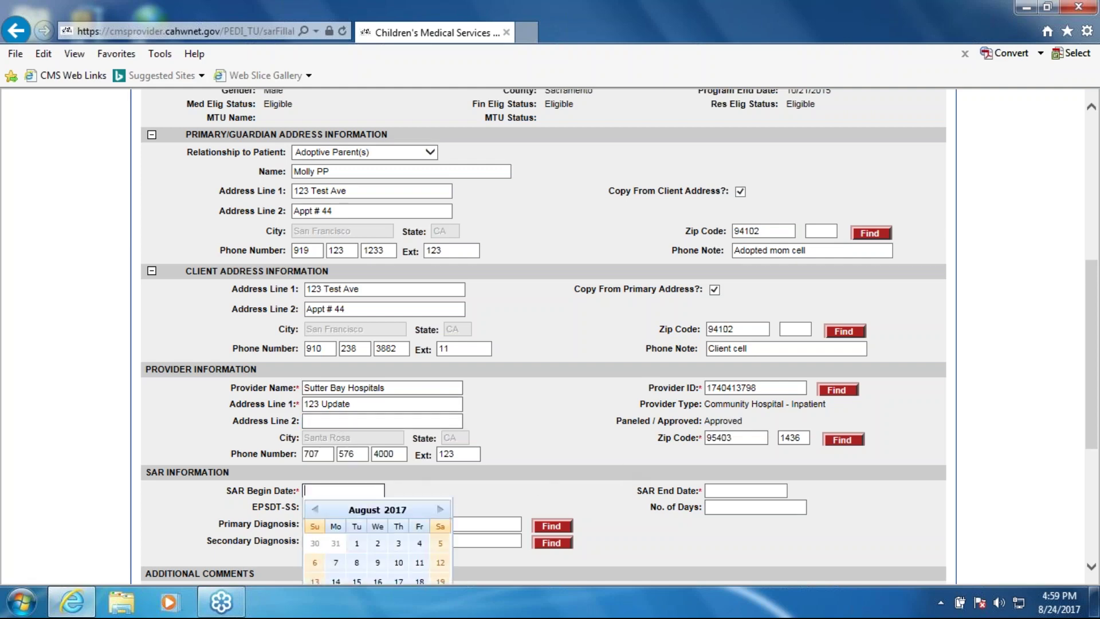
left_click(356, 543)
Review the client's program end date higher on the form for reference
scroll(623, 424, "up", 4)
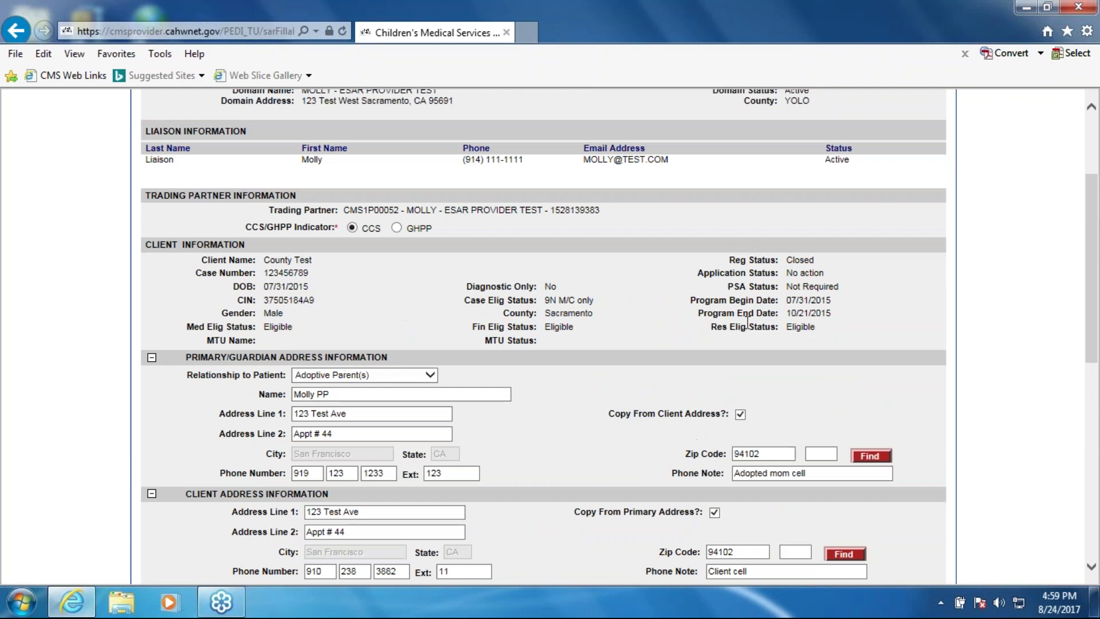
scroll(834, 321, "up", 3)
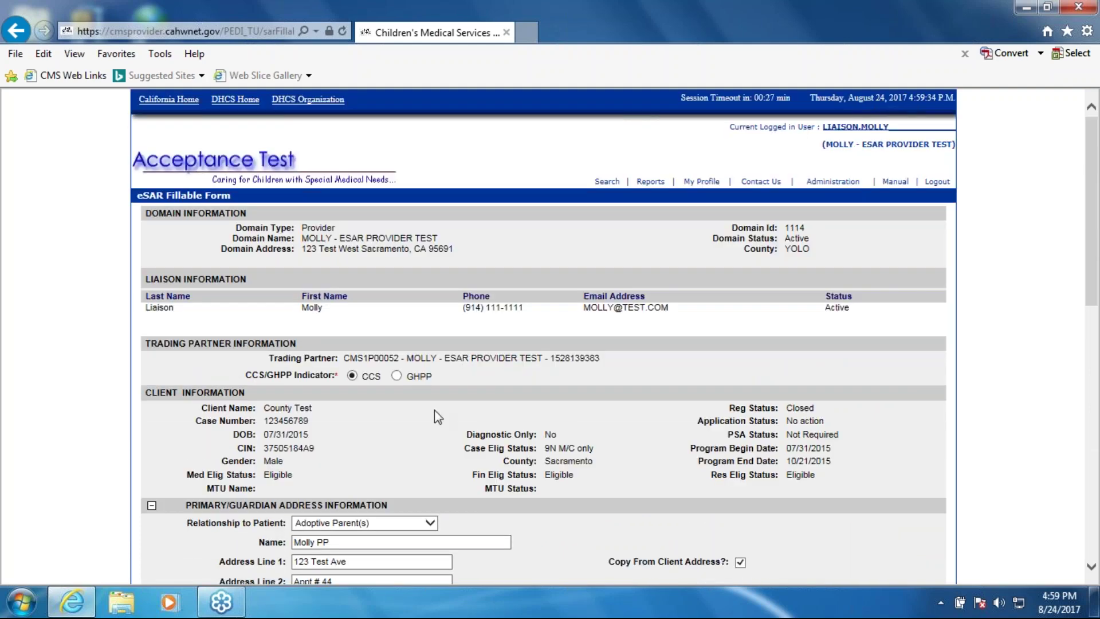
left_click_drag(834, 463, 700, 462)
left_click(875, 466)
scroll(490, 380, "down", 9)
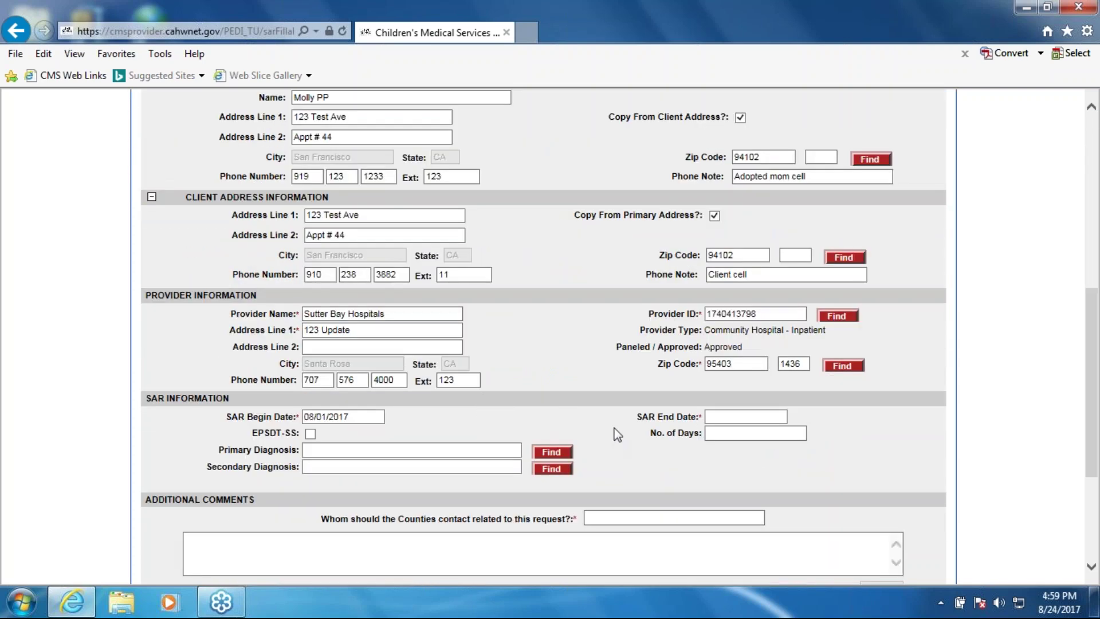
scroll(617, 434, "up", 1)
scroll(616, 435, "up", 1)
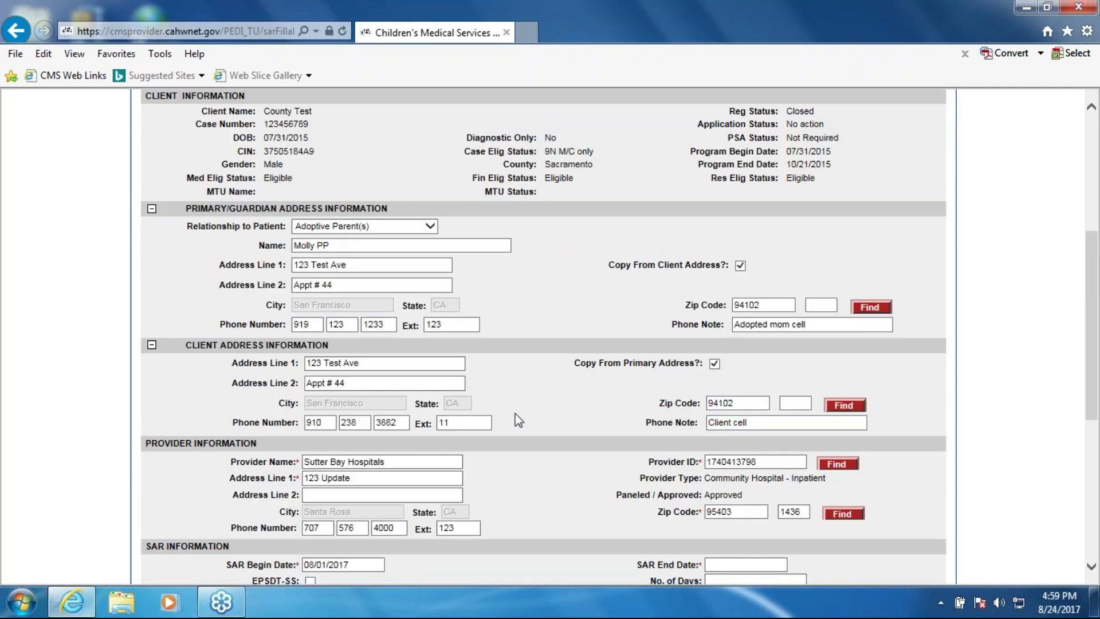
scroll(508, 426, "down", 1)
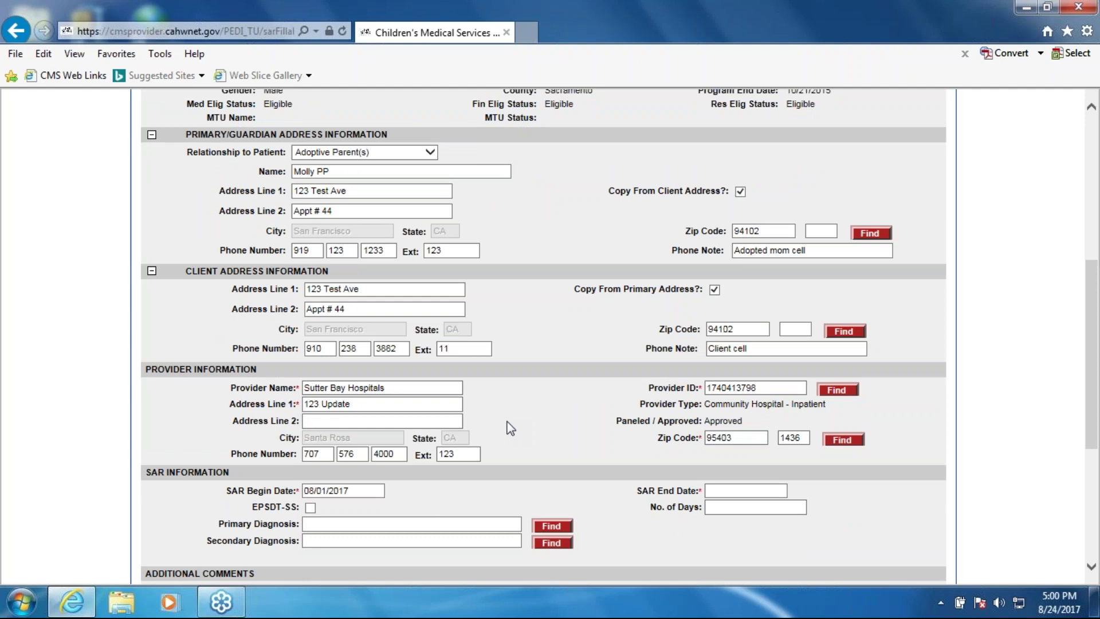
Set the SAR End Date to 08/31/2017 and the primary diagnosis to W55.12XA
scroll(710, 288, "up", 1)
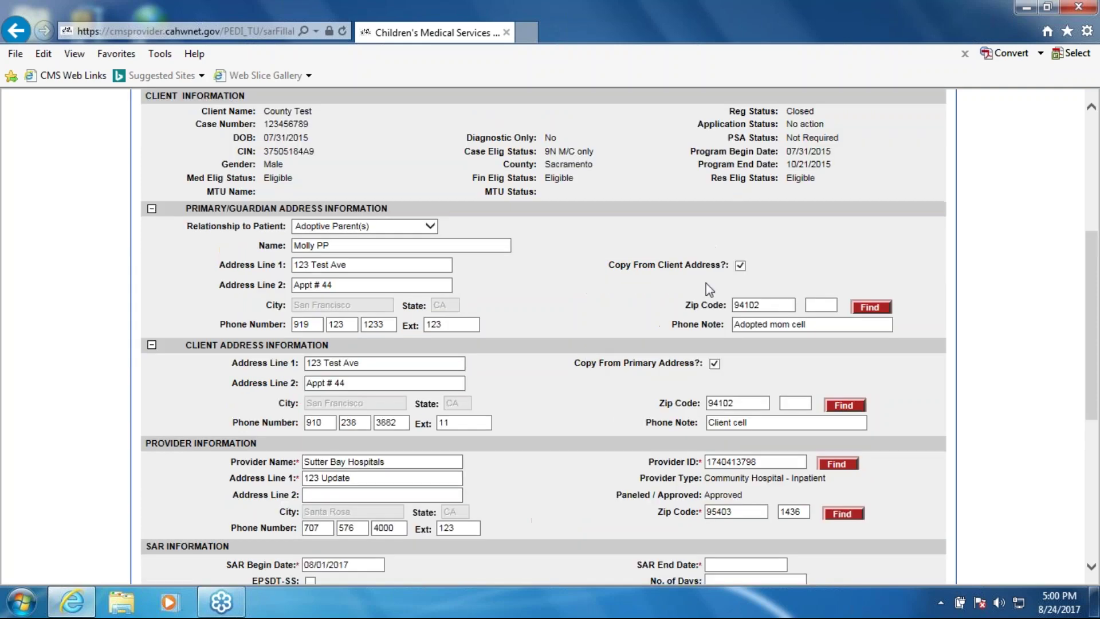
left_click_drag(787, 150, 837, 150)
left_click(845, 155)
left_click(843, 171)
scroll(566, 408, "down", 3)
left_click(734, 416)
scroll(784, 458, "down", 3)
left_click(798, 404)
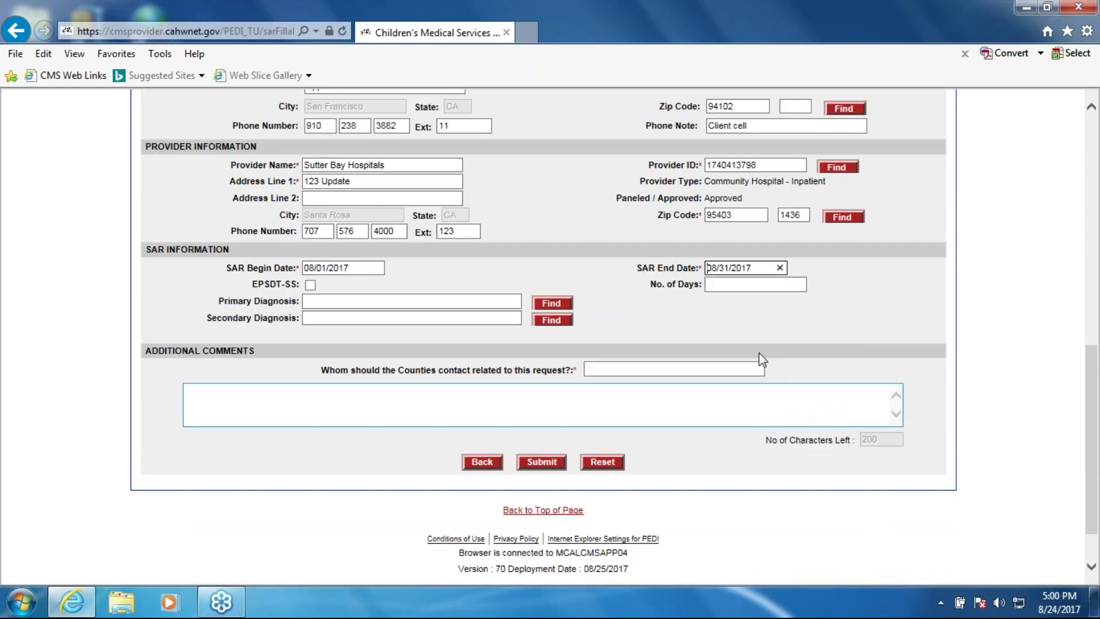
left_click(387, 302)
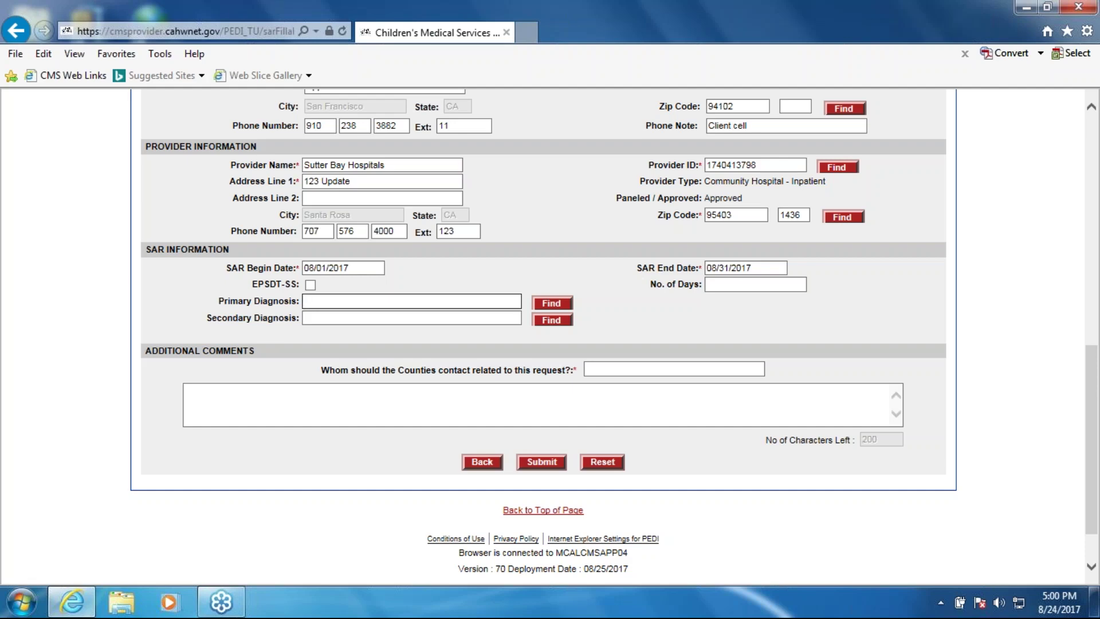
type("w55")
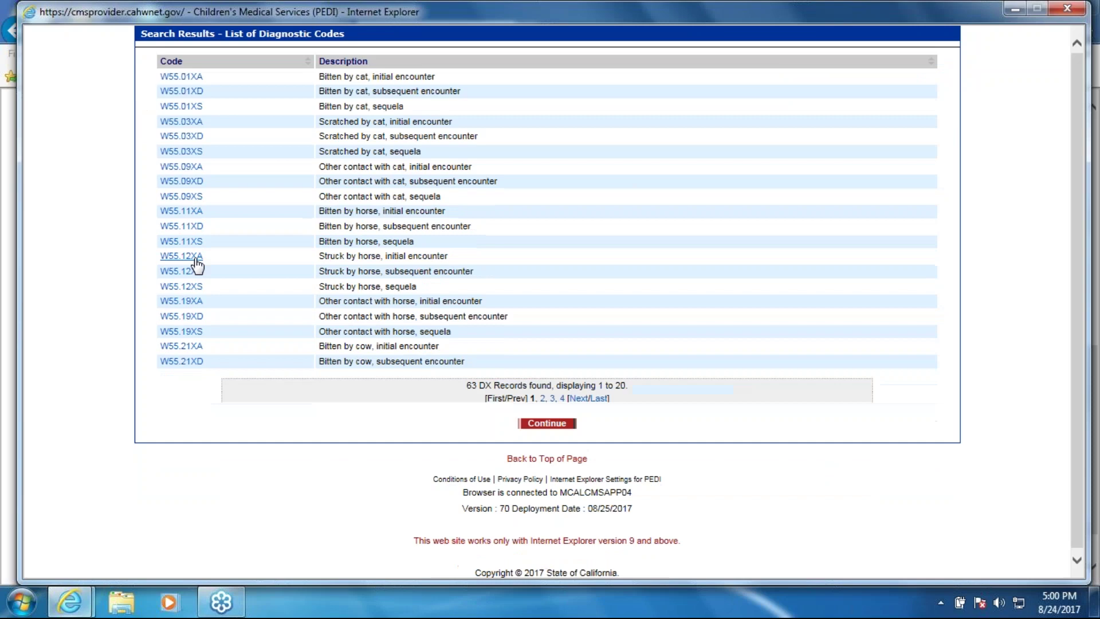
left_click(183, 253)
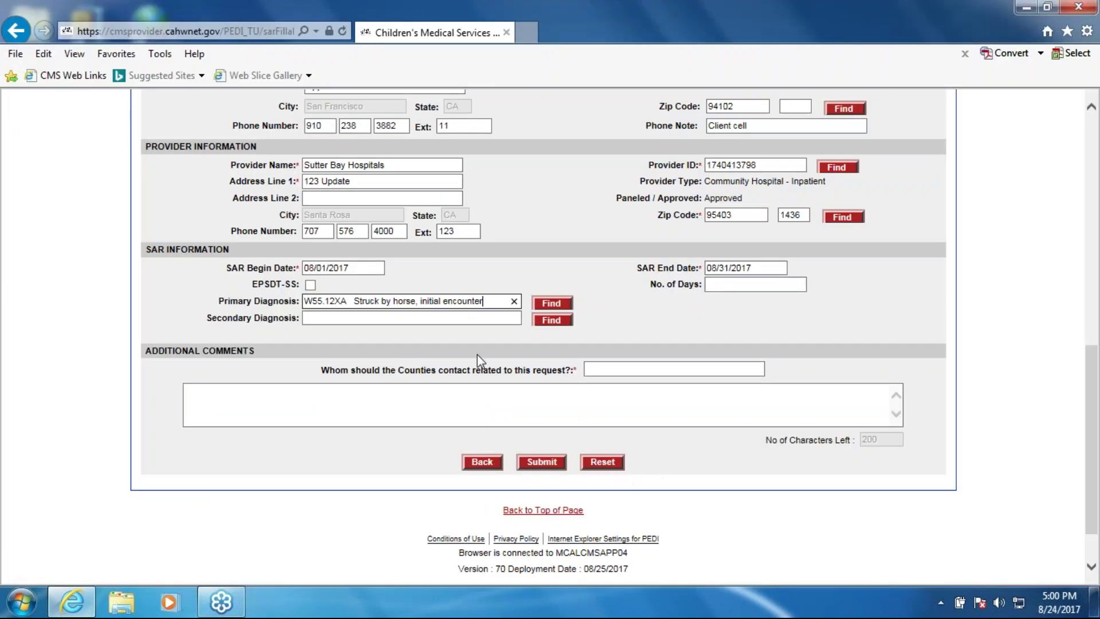
Enter the county contact's name and phone, plus the comment 'Will fax over justification now.'
left_click(619, 369)
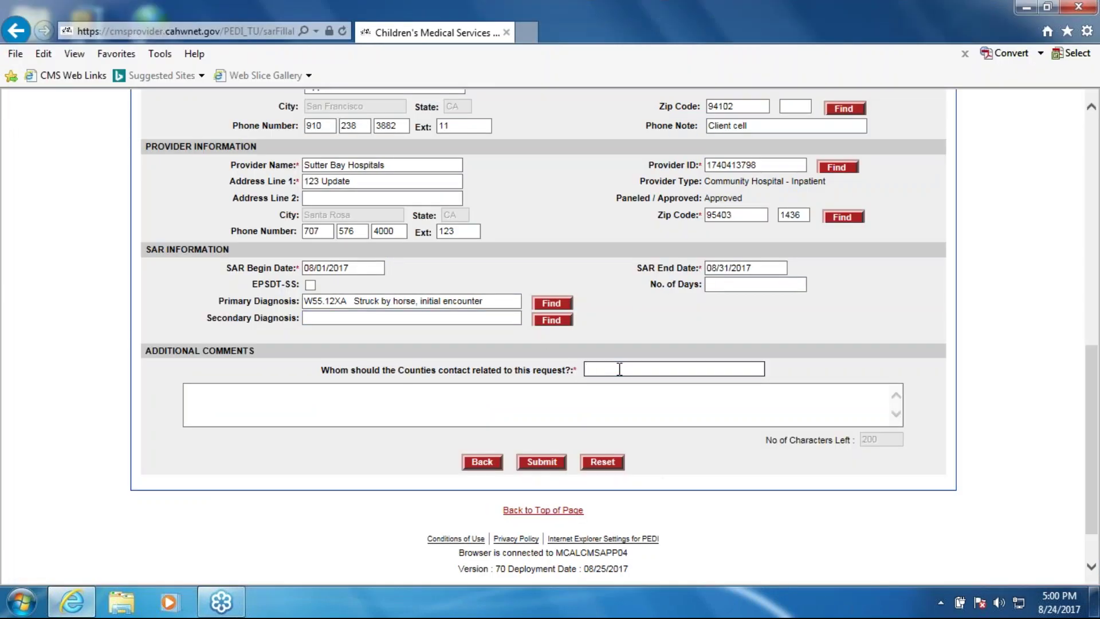
type("Molly 916-123-1234 ext 123")
key("Tab")
type("Will fax over justification now.")
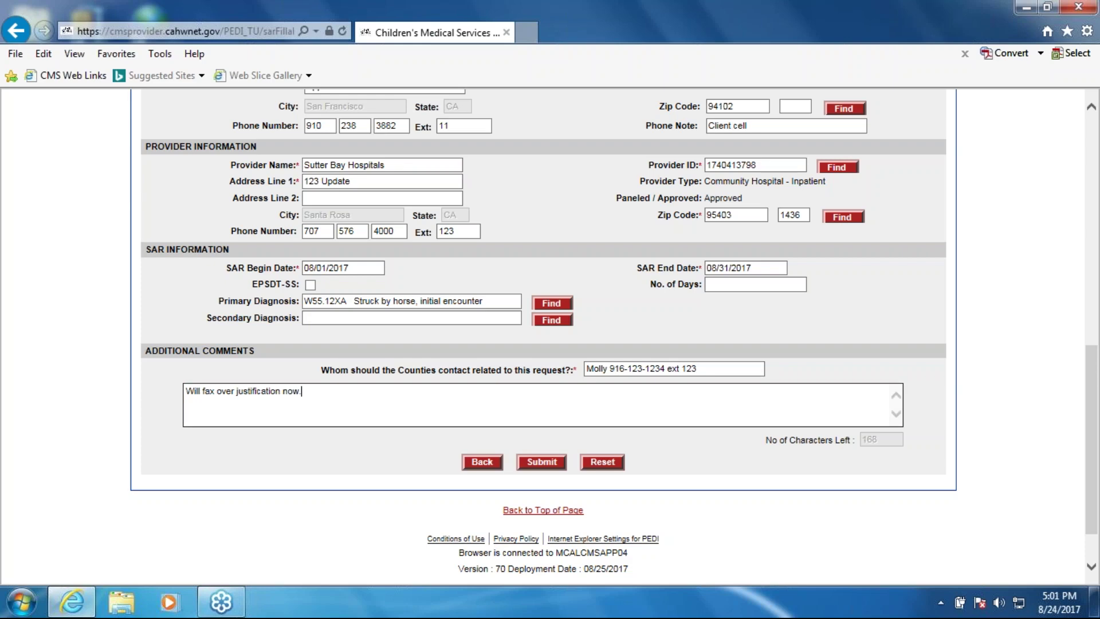
Enter 11 in the No. of Days field and review the bottom of the form
scroll(768, 299, "up", 1)
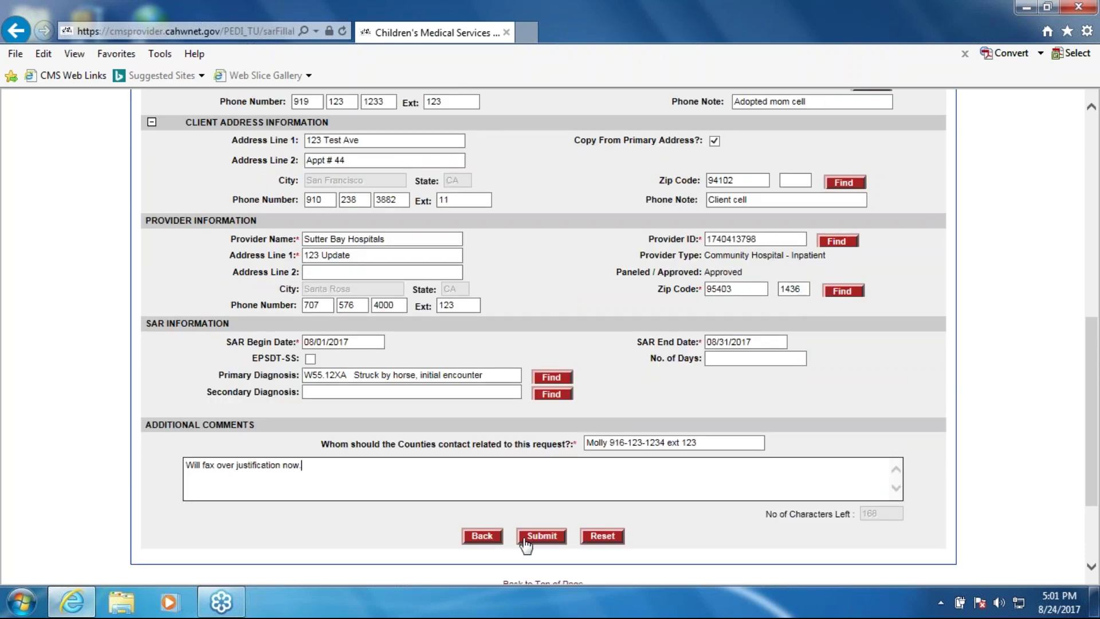
left_click(729, 359)
type("1")
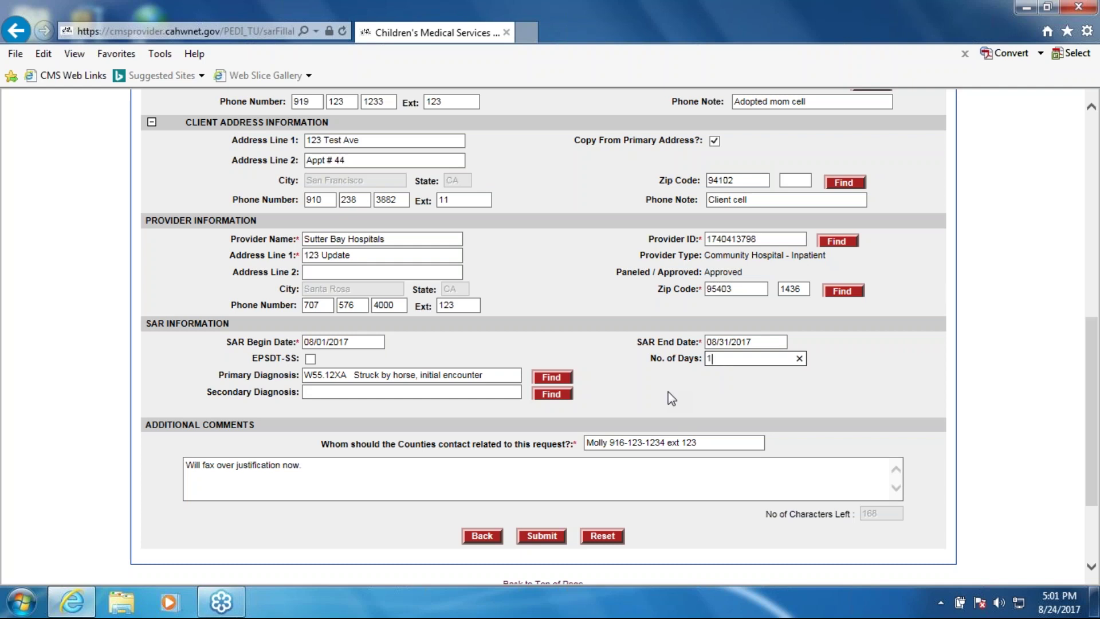
type("1")
left_click(663, 396)
scroll(500, 486, "up", 5)
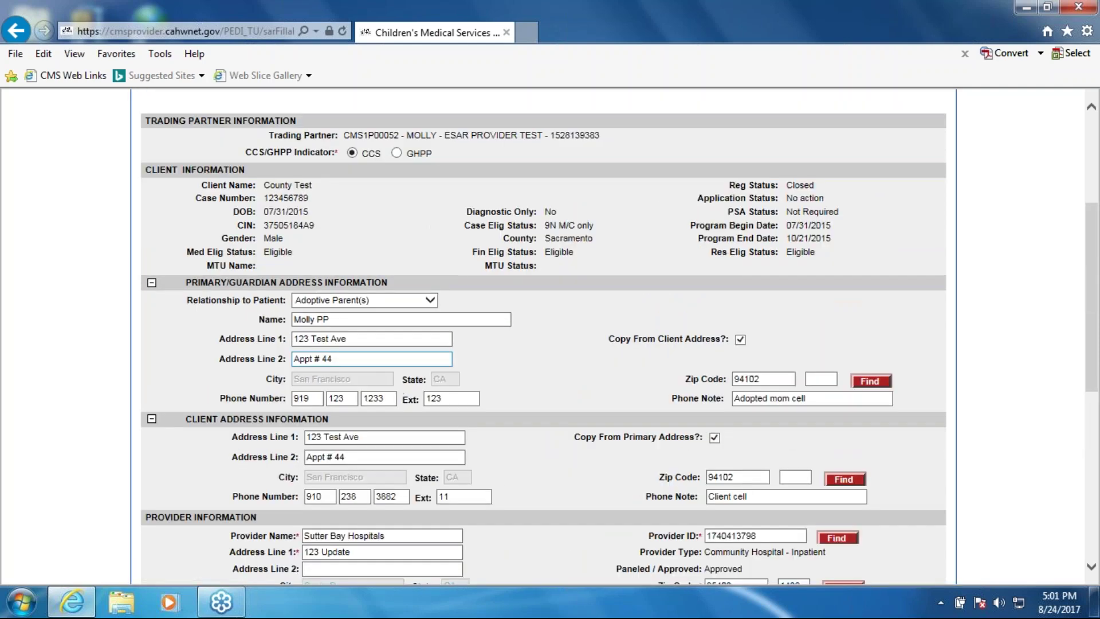
scroll(721, 313, "down", 6)
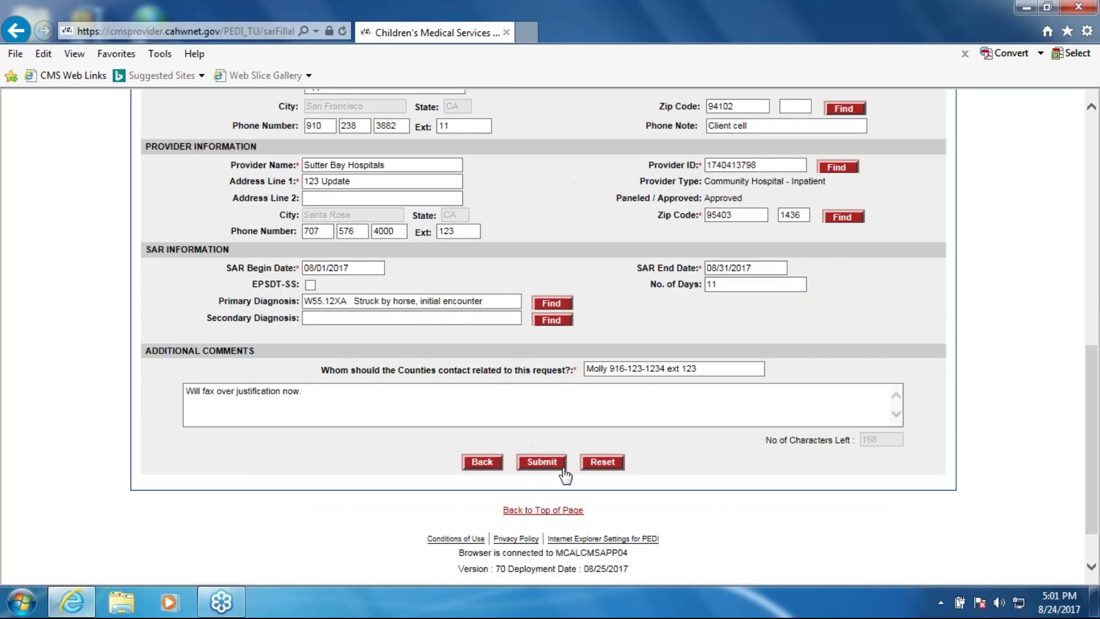
Submit the eSAR, then paste its temporary SAR reference number into the client search's SAR Number field
left_click(542, 468)
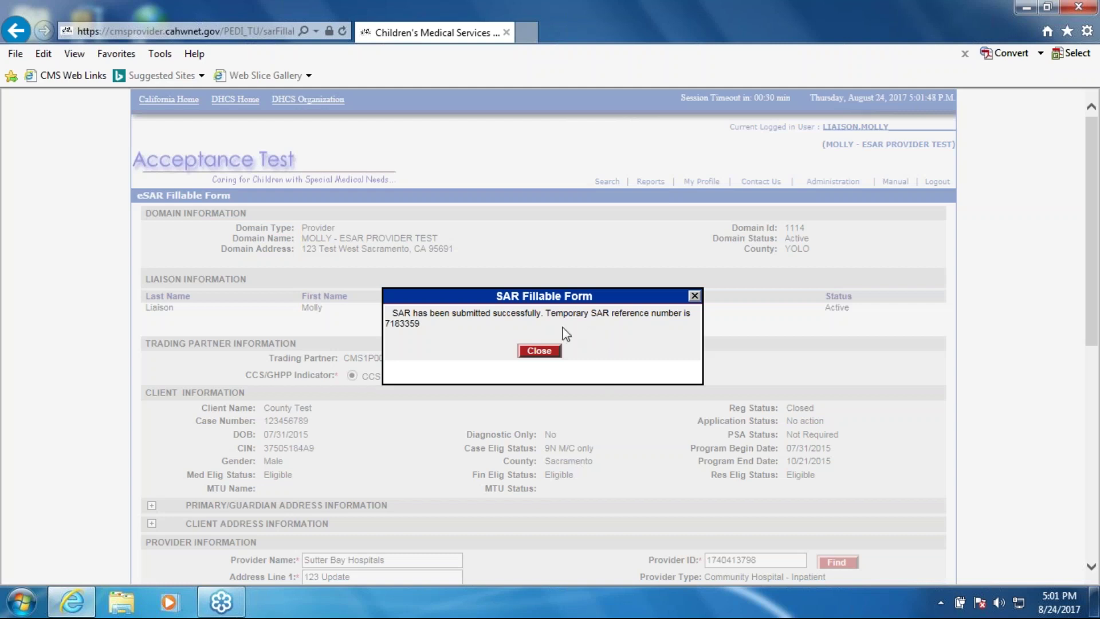
double_click(402, 324)
key("ctrl+c")
left_click(444, 320)
left_click(538, 351)
left_click(289, 323)
key("ctrl+v")
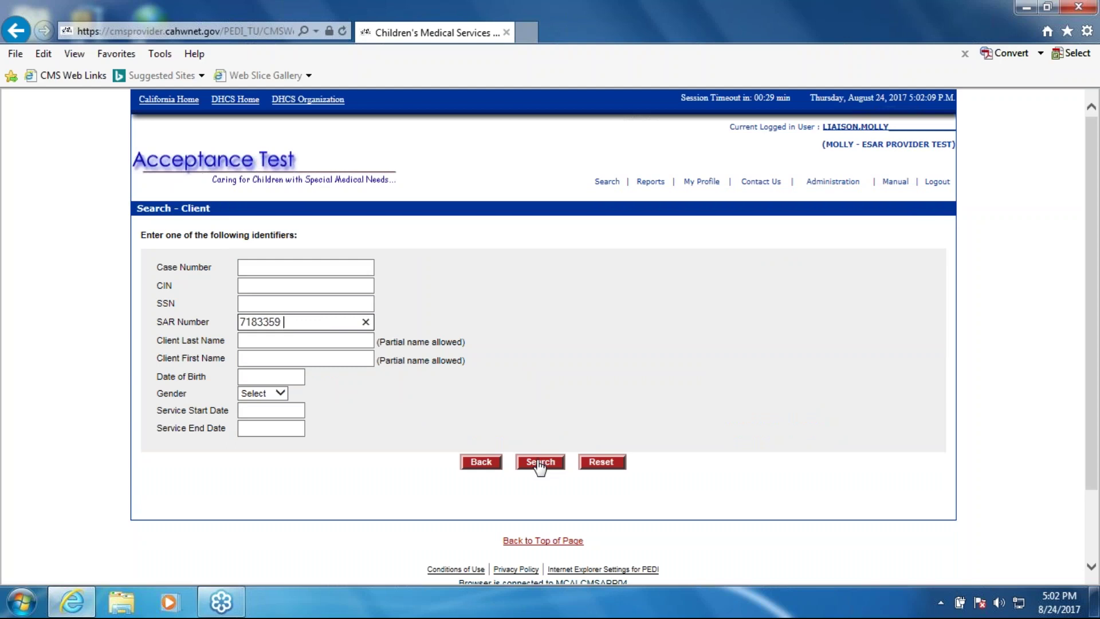
Search by the SAR number and view the new SAR's details, including its county, then close them
left_click(540, 463)
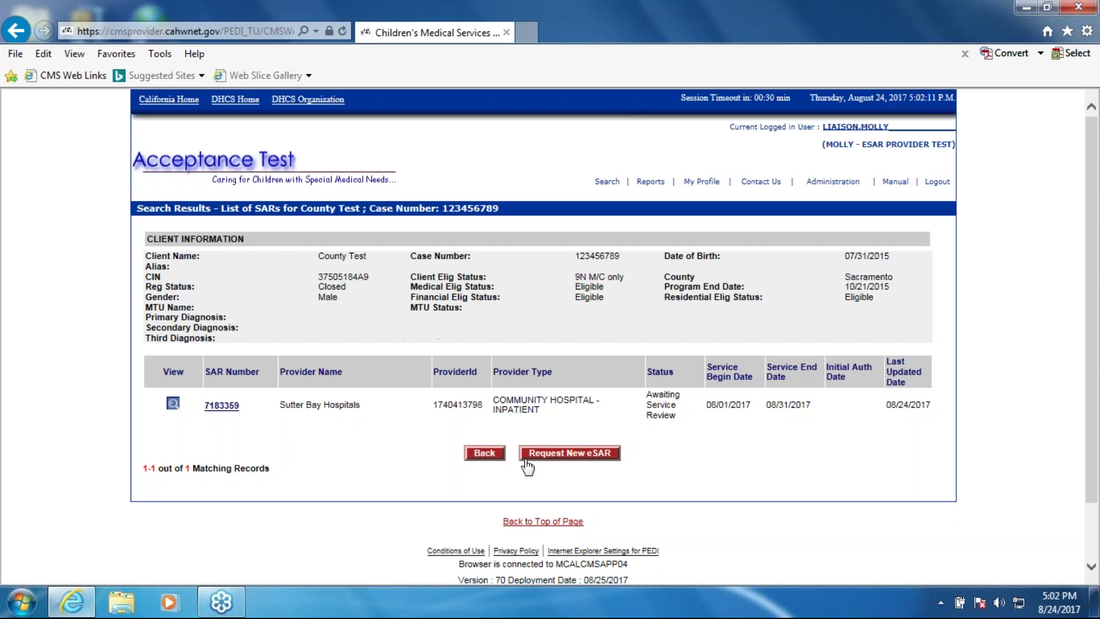
left_click(172, 404)
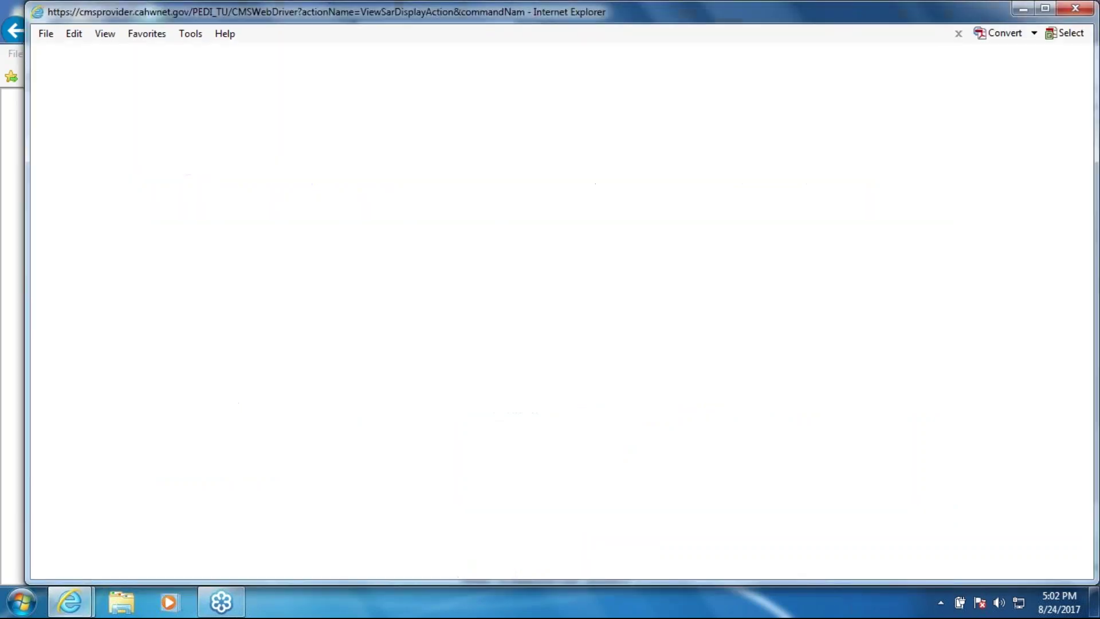
left_click_drag(402, 369, 211, 374)
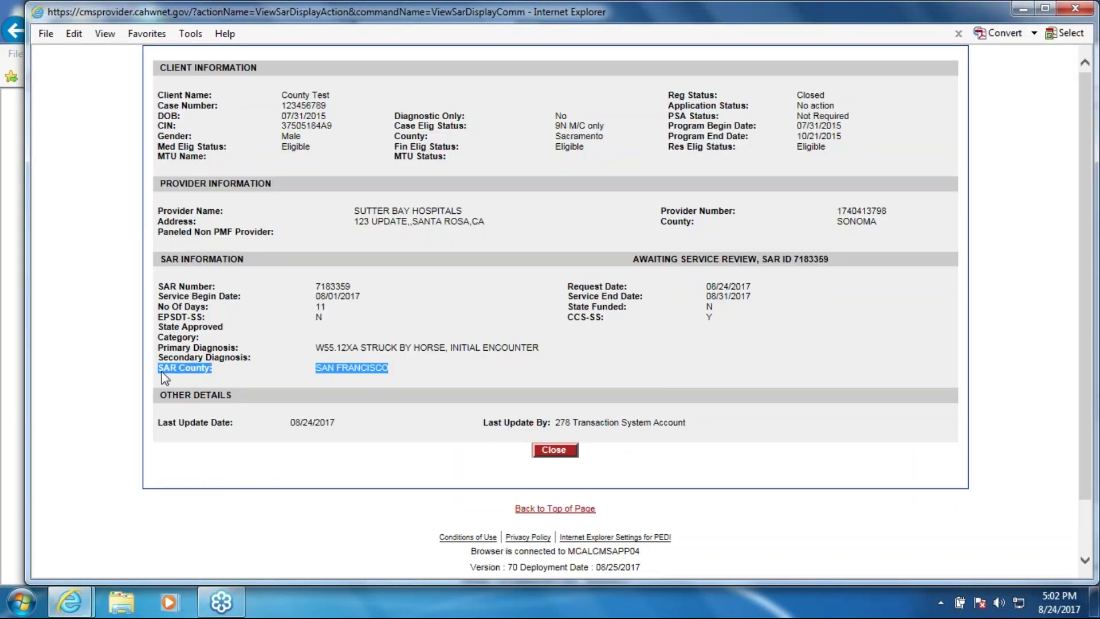
left_click(582, 150)
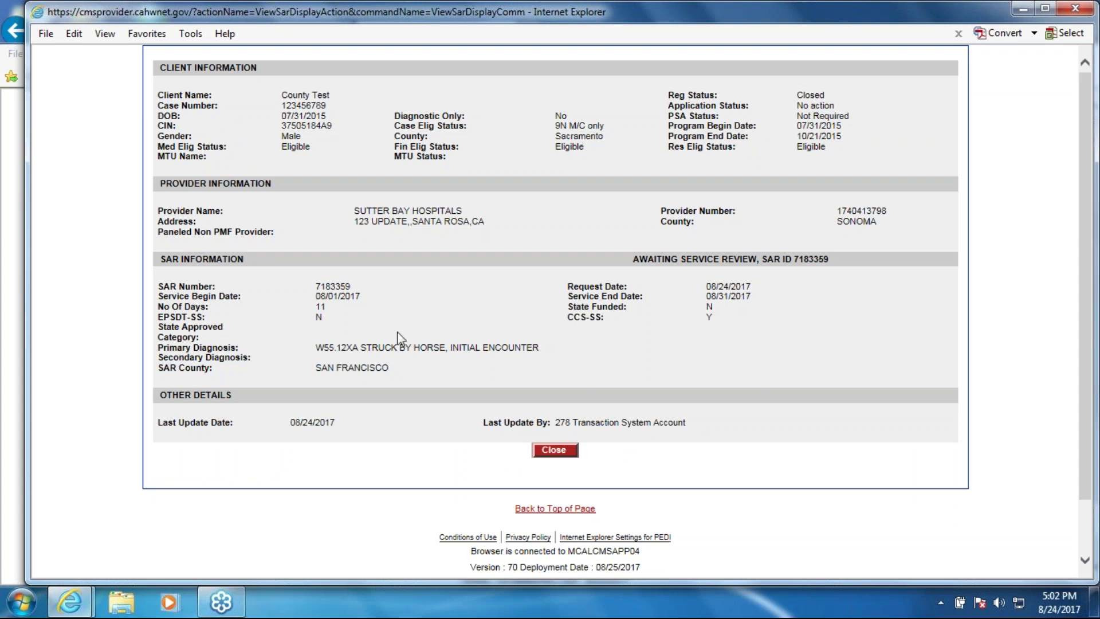
left_click_drag(329, 371, 165, 373)
left_click(320, 374)
left_click(571, 452)
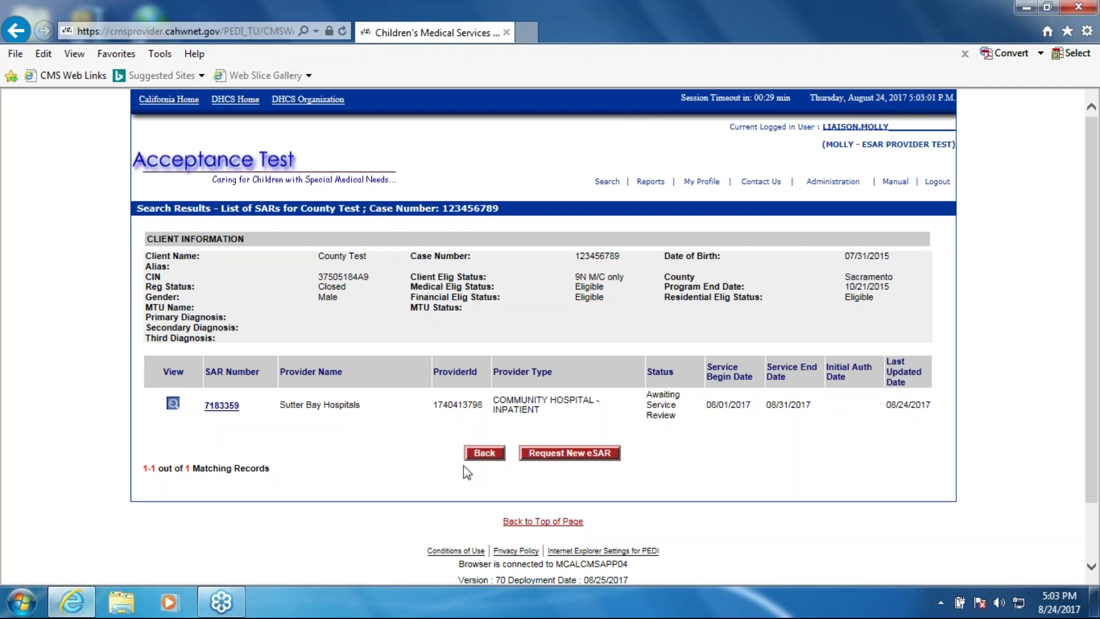
Search for the client by case number
left_click(604, 181)
left_click(285, 267)
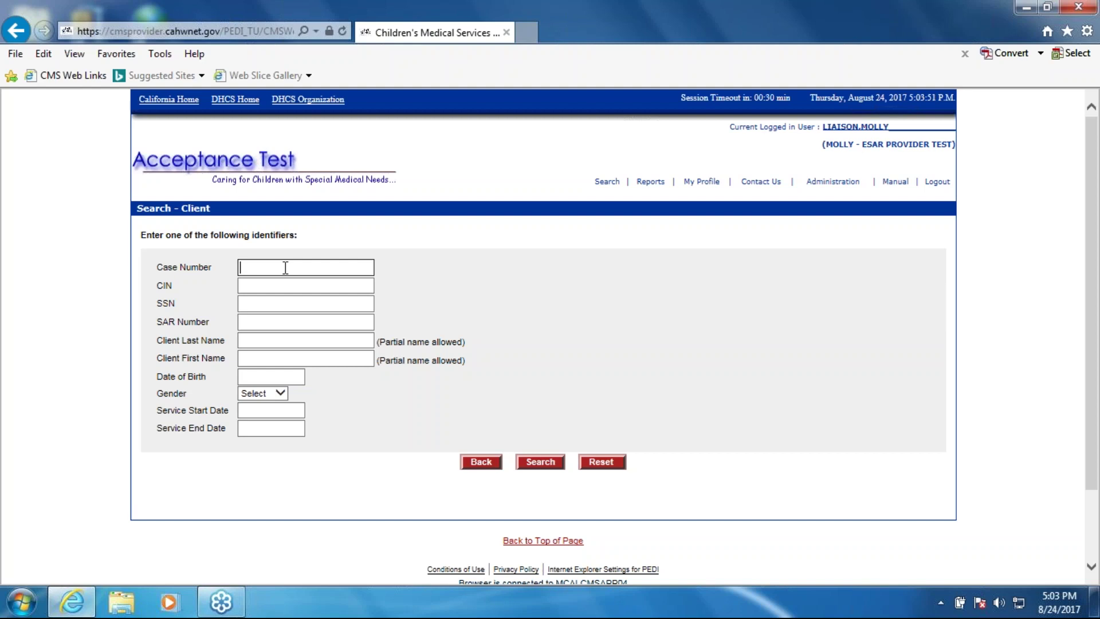
type("t77777777")
left_click(542, 463)
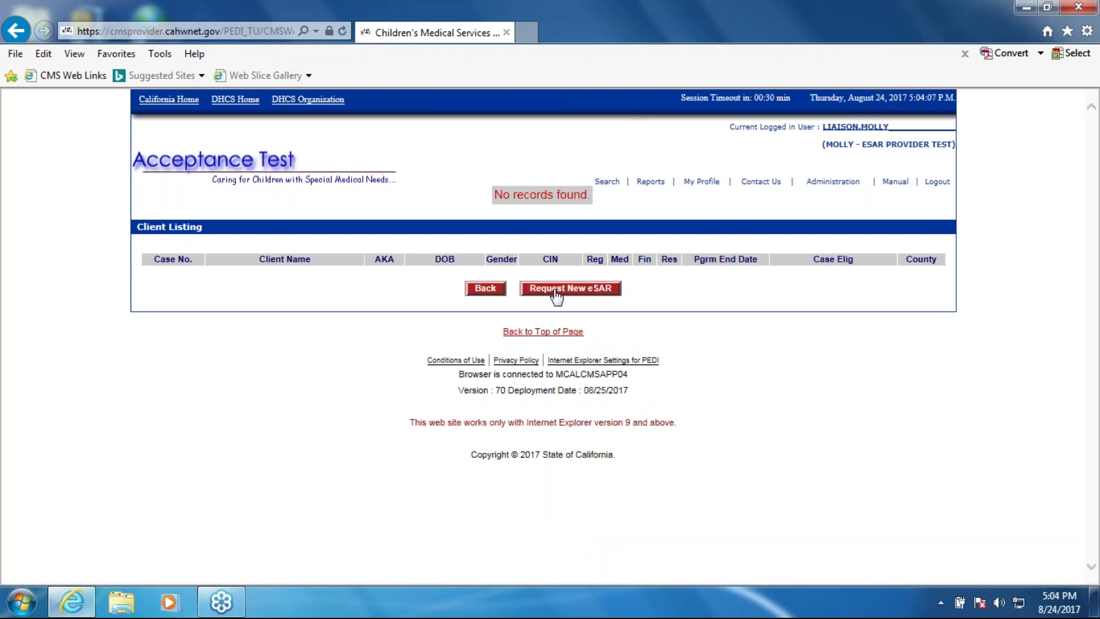
Search again by the client's last name, first name and Female gender
left_click(607, 183)
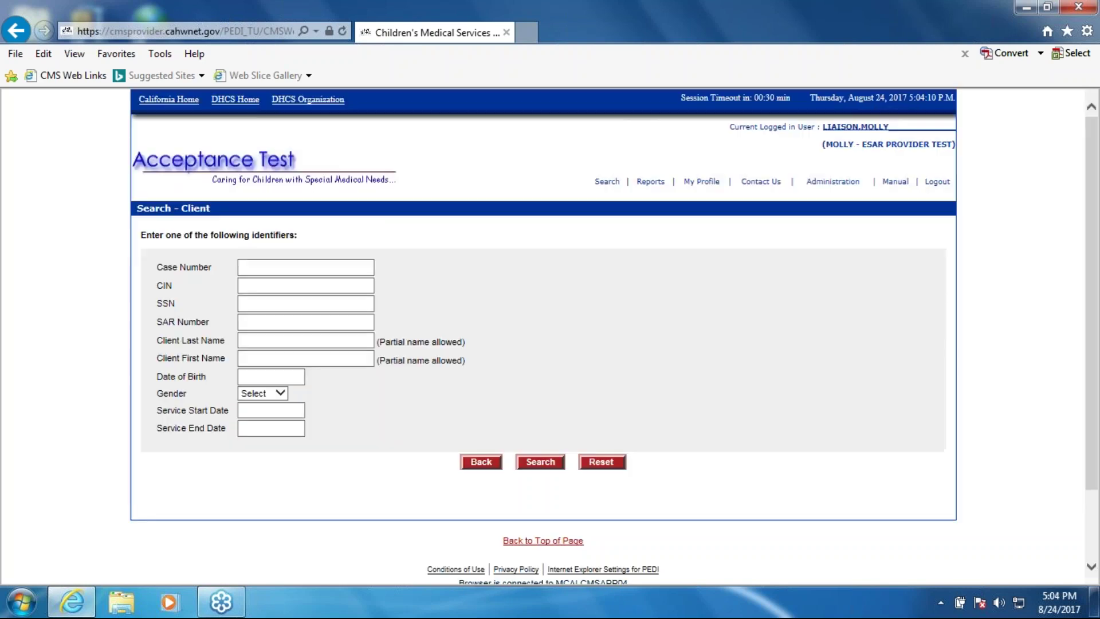
left_click(280, 341)
type("test")
key("Tab")
type("butterfly")
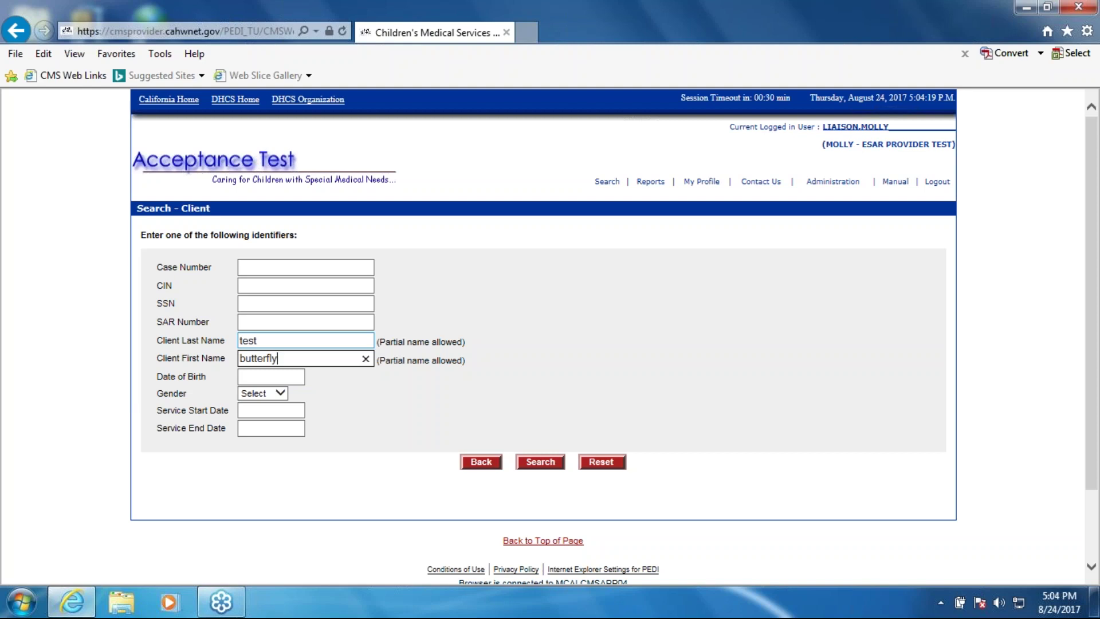
key("Tab")
key("Tab")
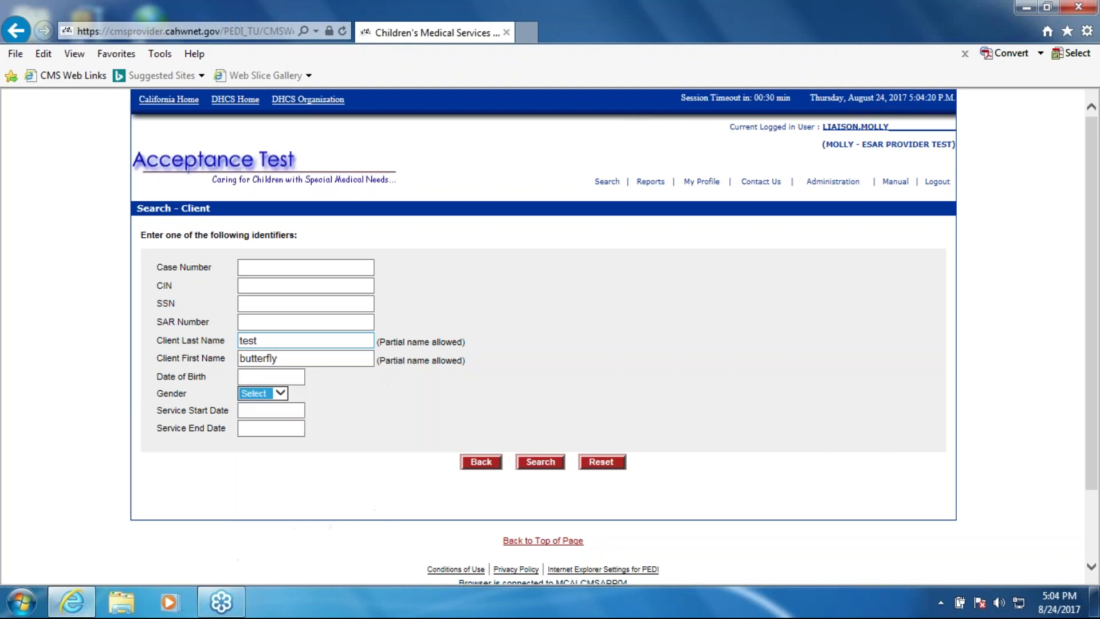
key("f")
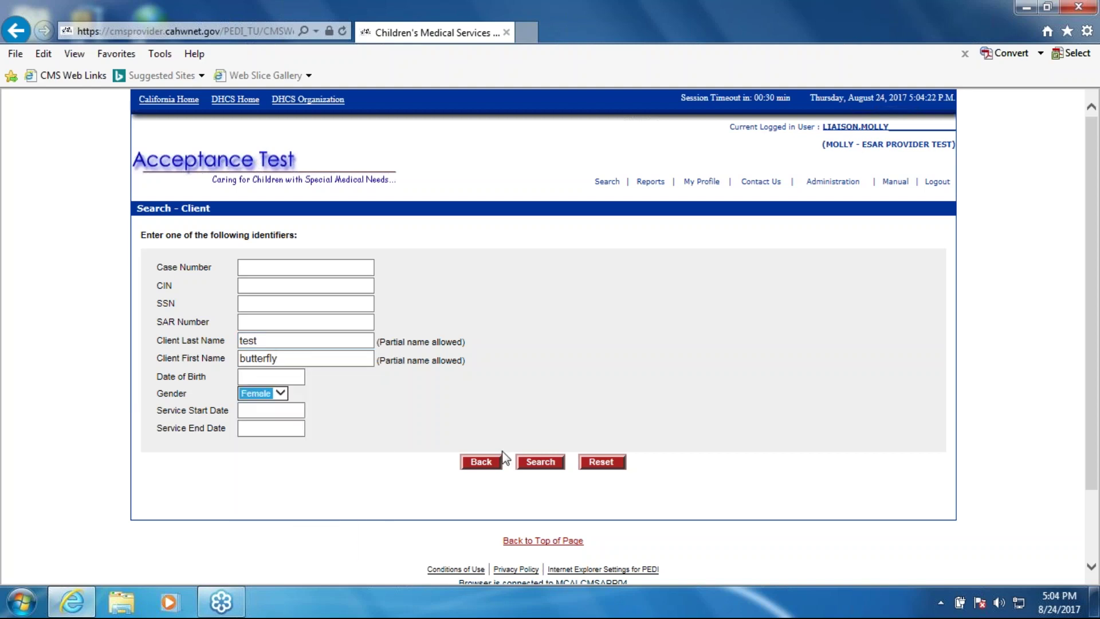
left_click(531, 465)
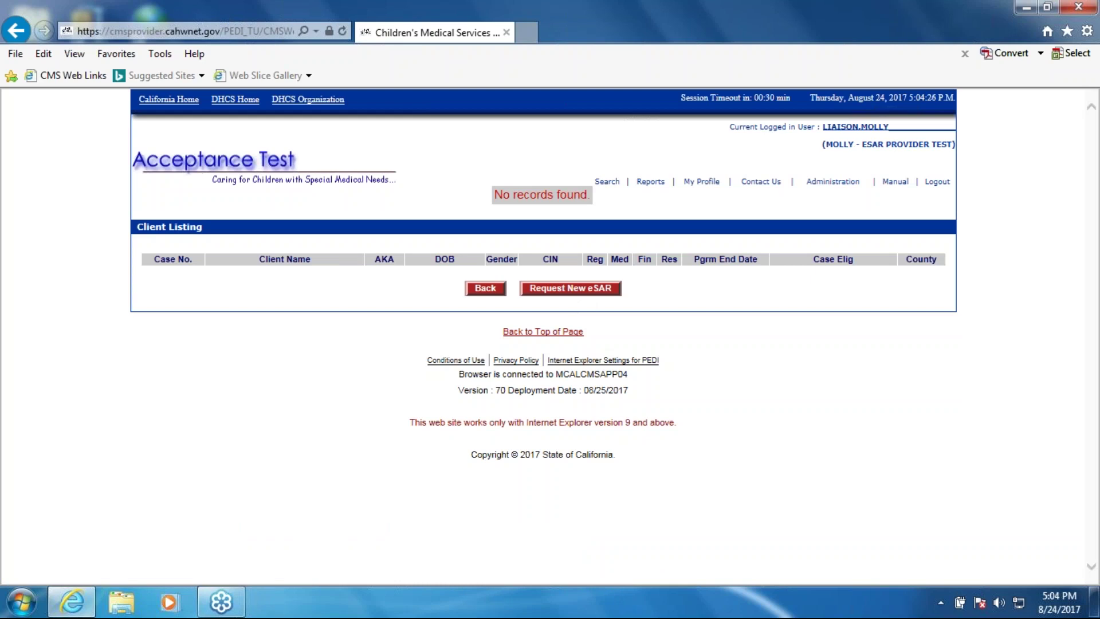
Start a new eSAR request and mark it as CCS
left_click(570, 288)
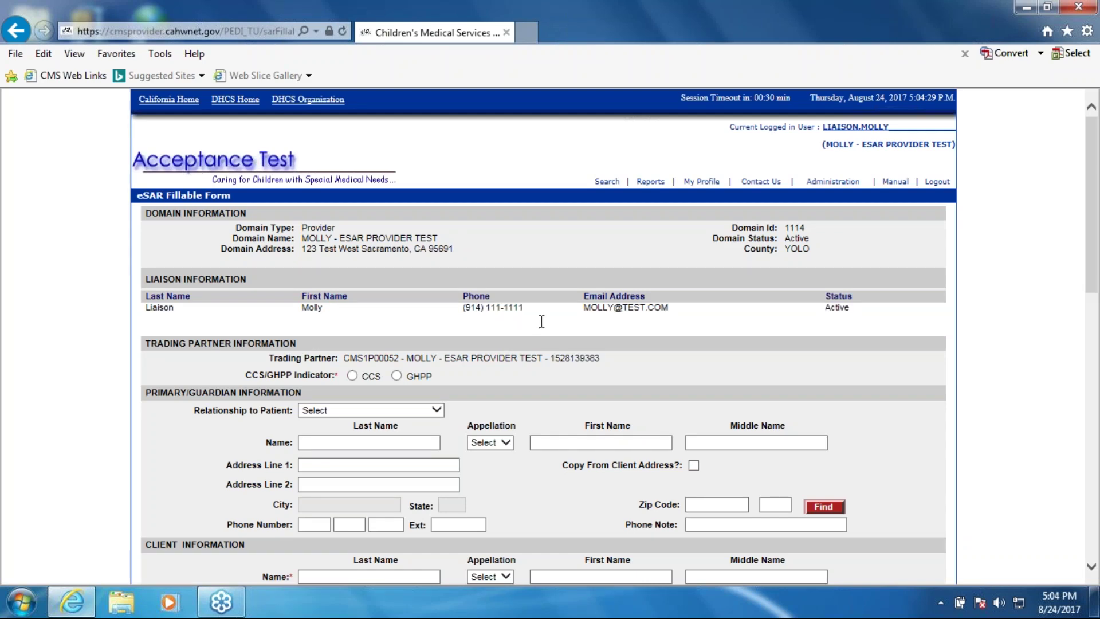
scroll(541, 321, "down", 3)
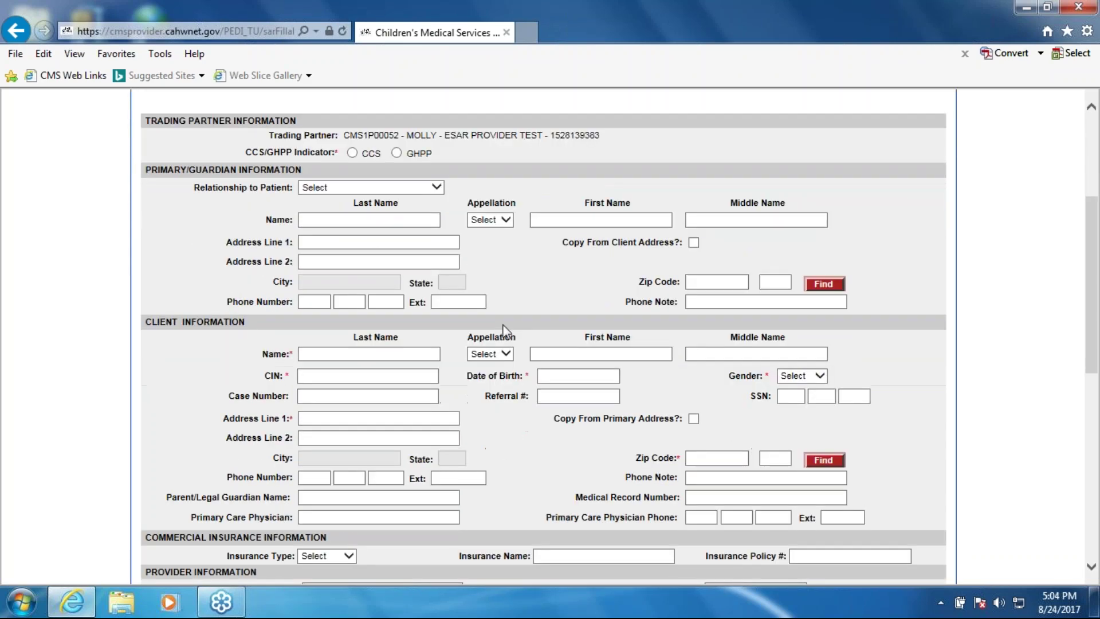
left_click(352, 152)
Set the Relationship to Patient to Mother
left_click(436, 188)
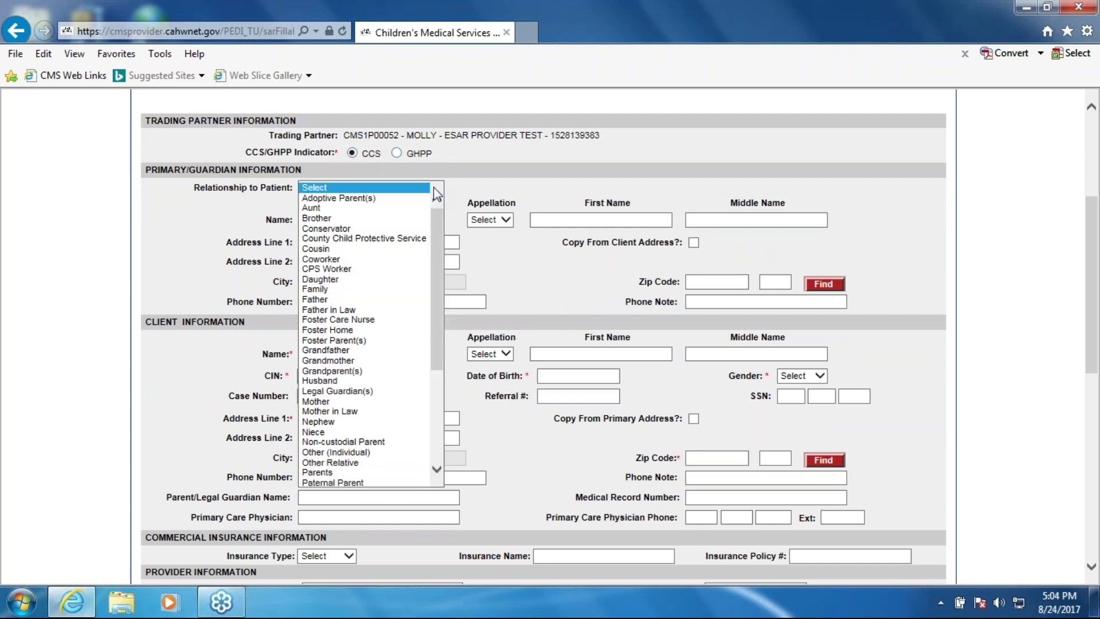
left_click(450, 192)
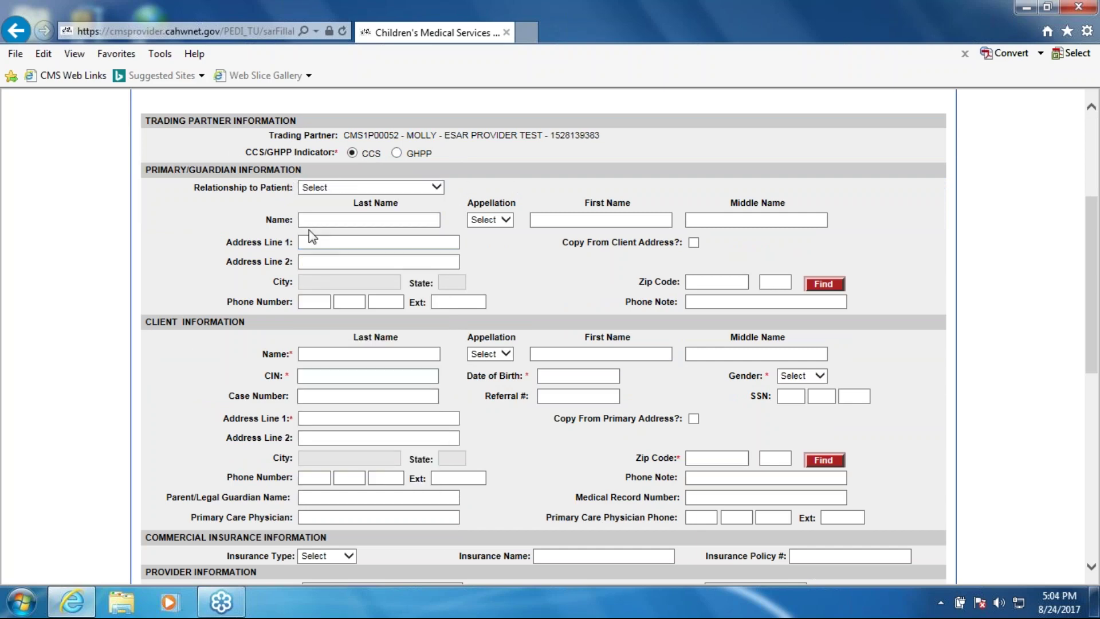
scroll(184, 342, "down", 1)
scroll(189, 342, "up", 1)
left_click(437, 187)
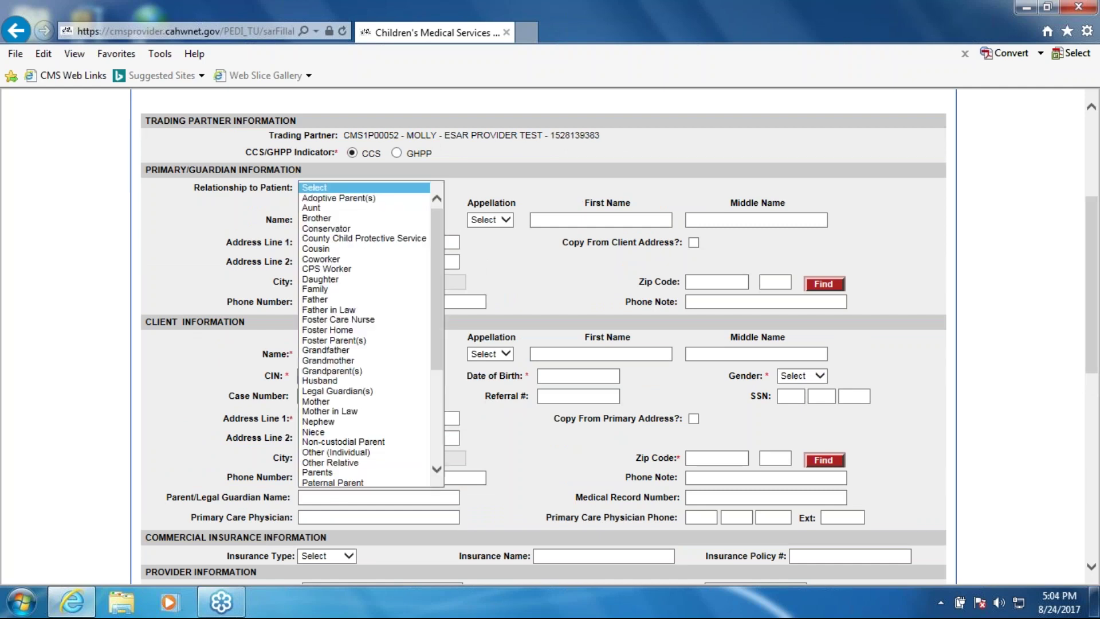
left_click(388, 200)
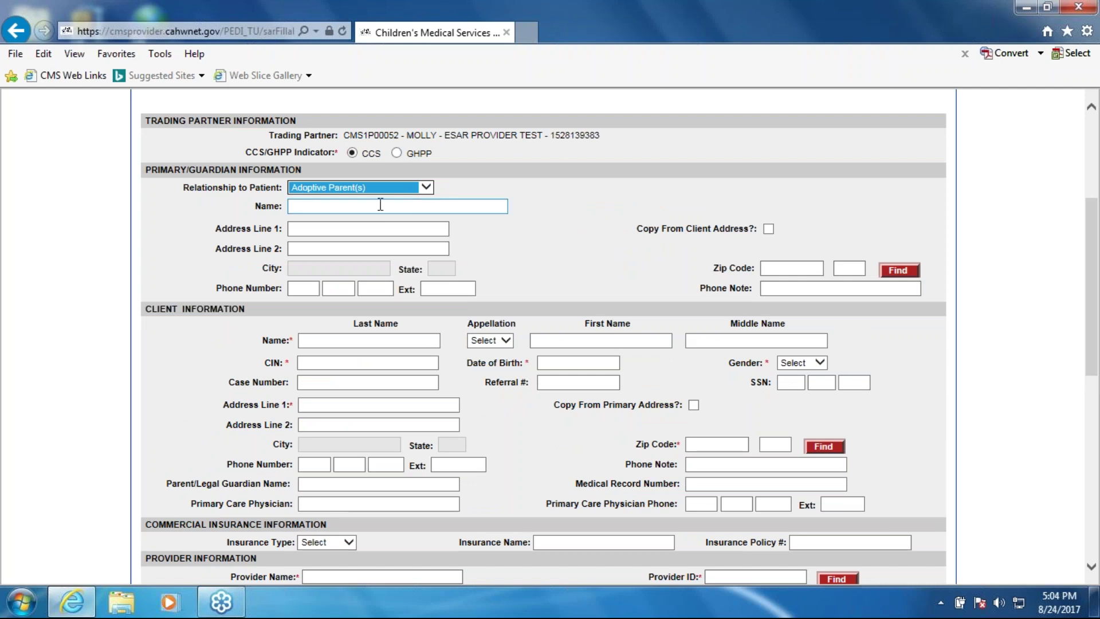
left_click(389, 189)
left_click(510, 206)
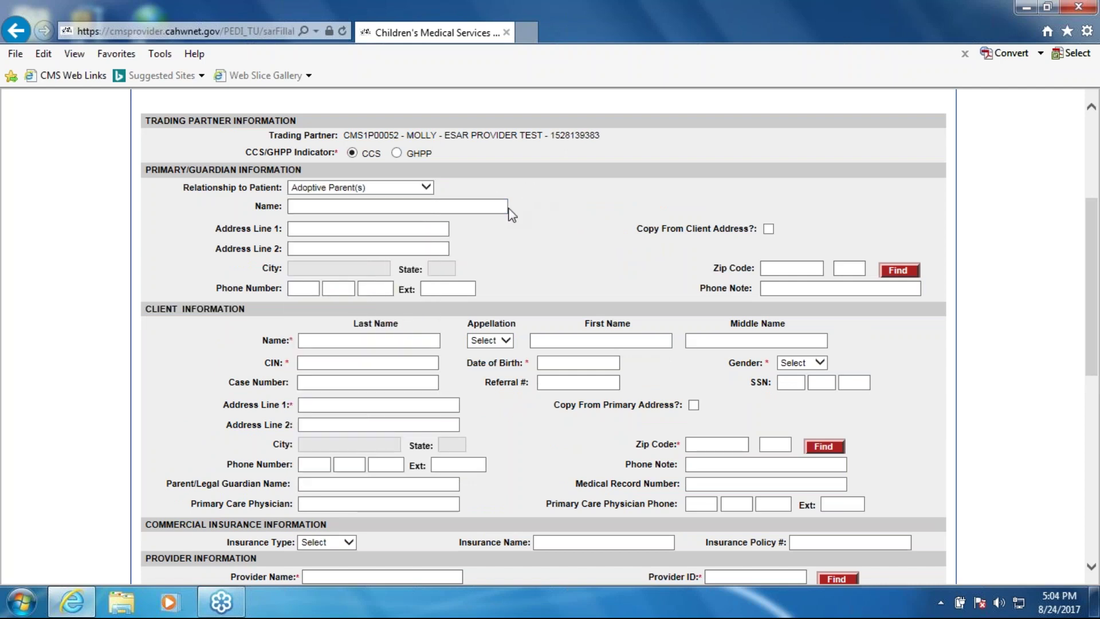
left_click(417, 190)
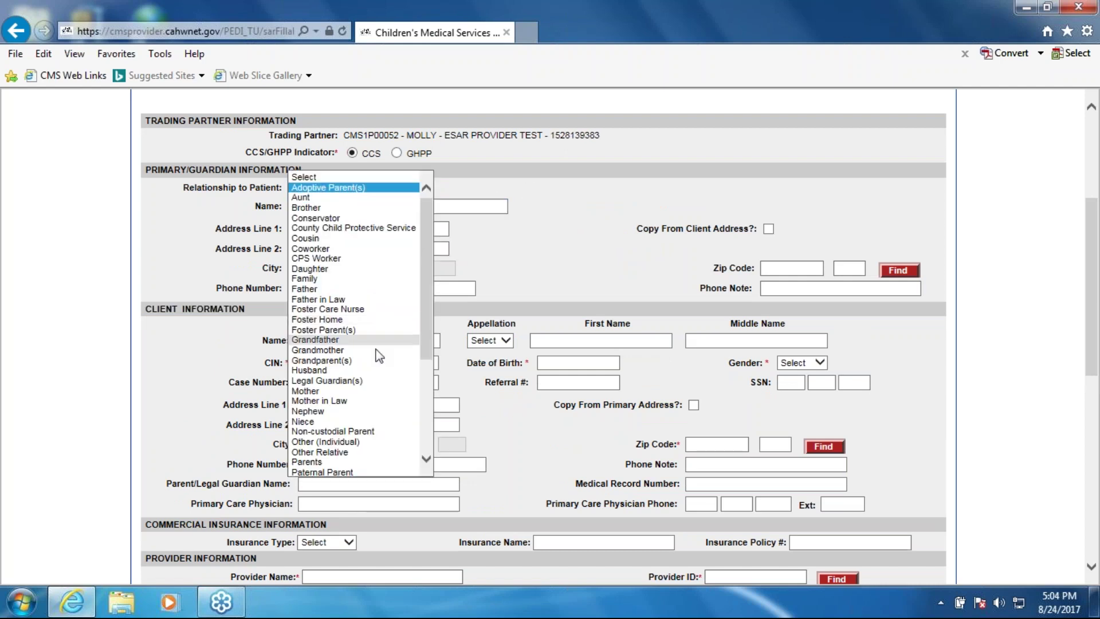
left_click(372, 392)
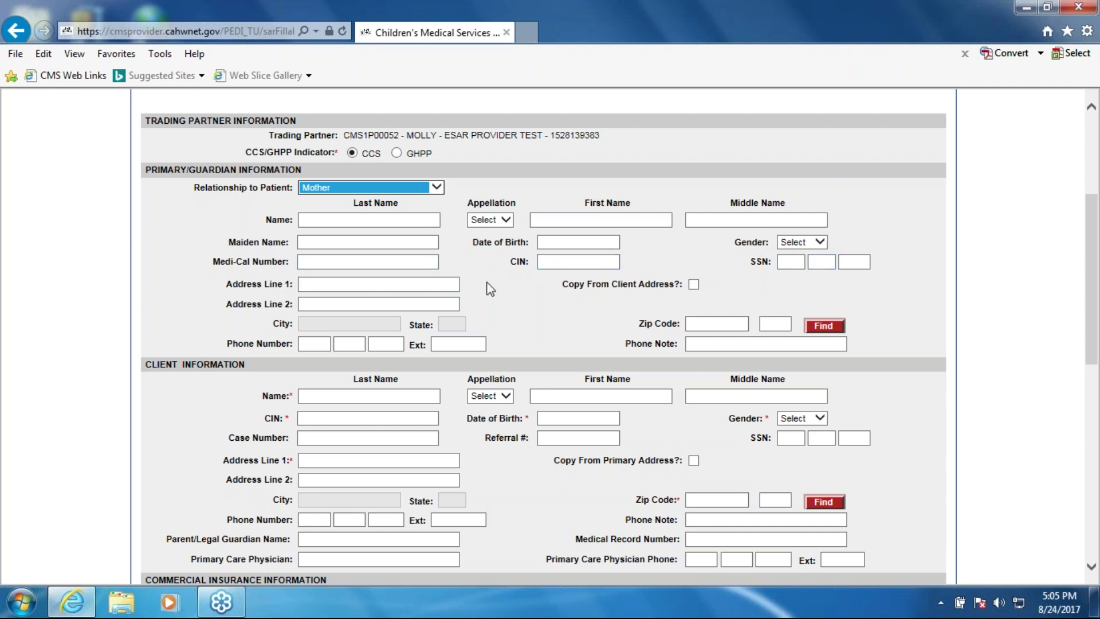
Change the Relationship to Patient to Adoptive Parent(s)
left_click(524, 311)
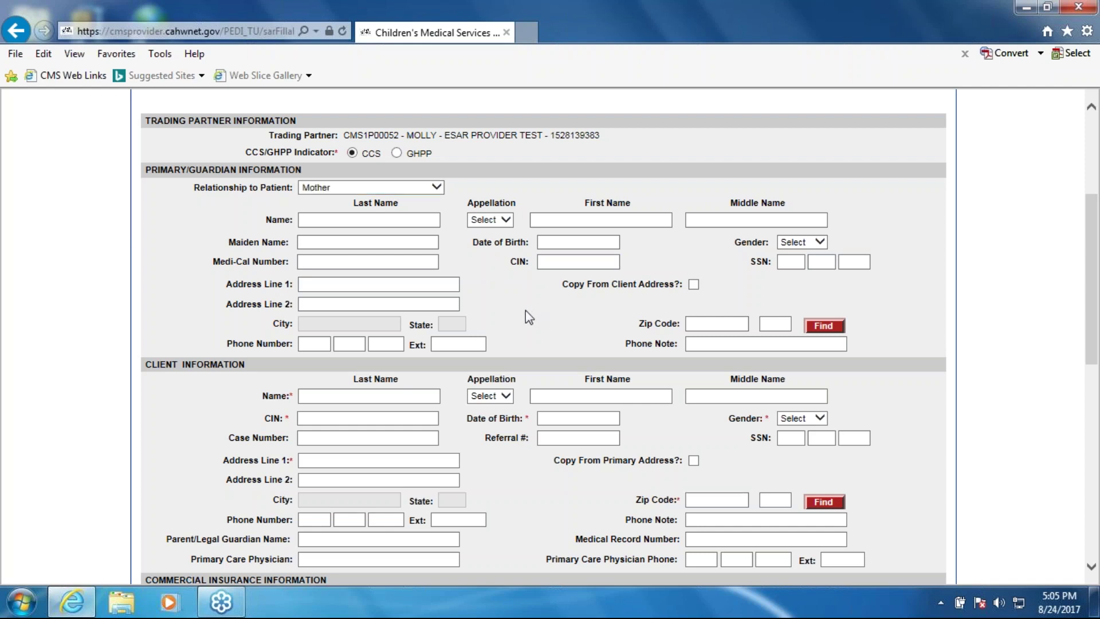
left_click(436, 189)
left_click(411, 157)
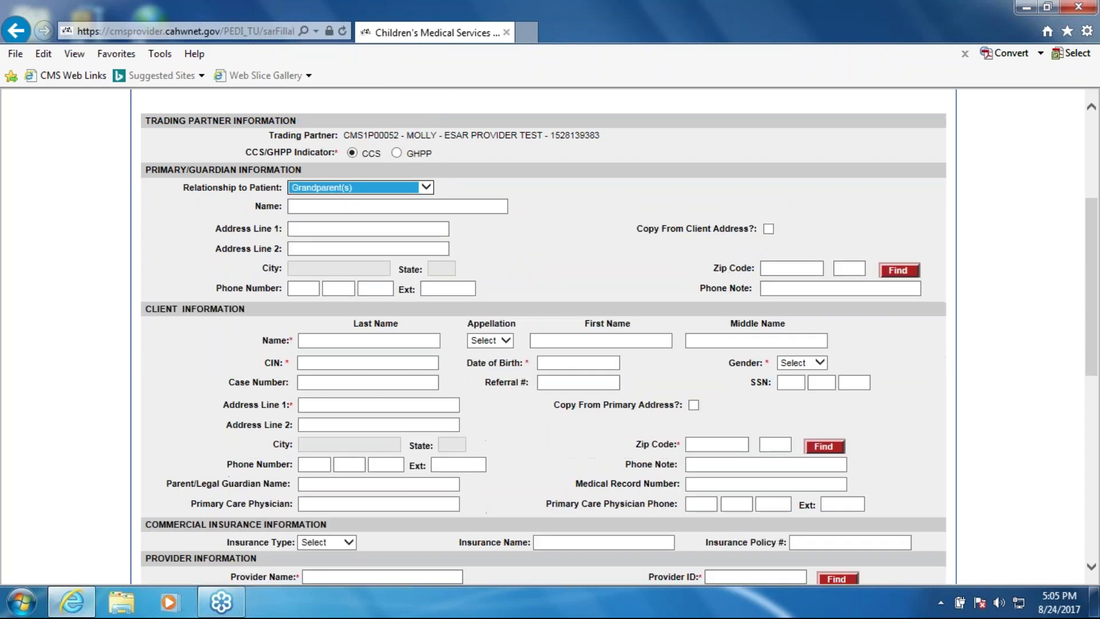
left_click(426, 187)
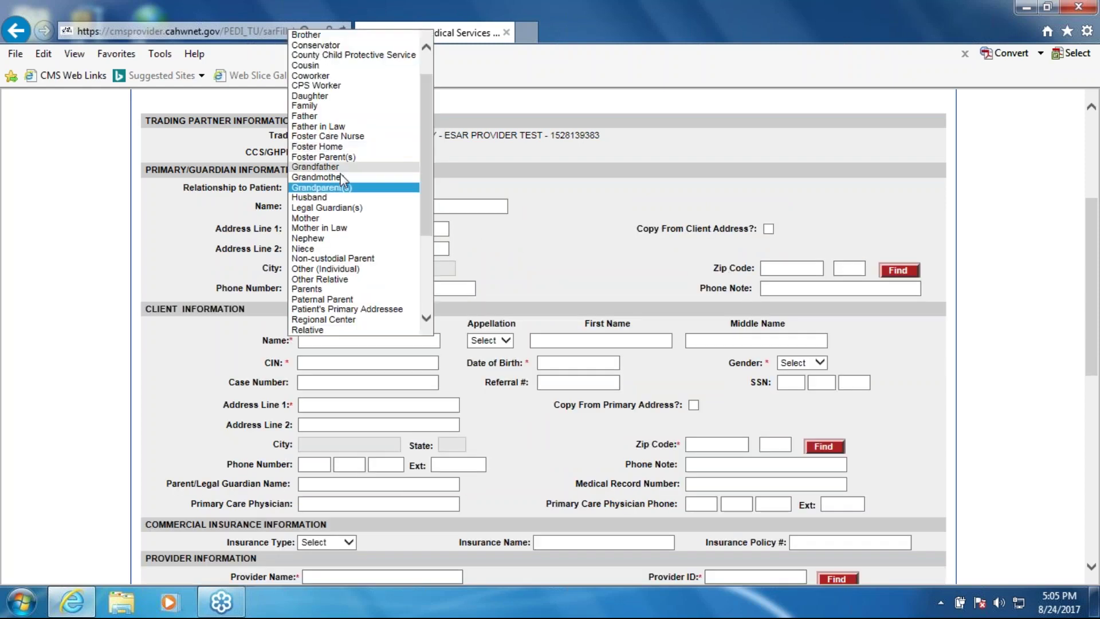
scroll(343, 179, "up", 1)
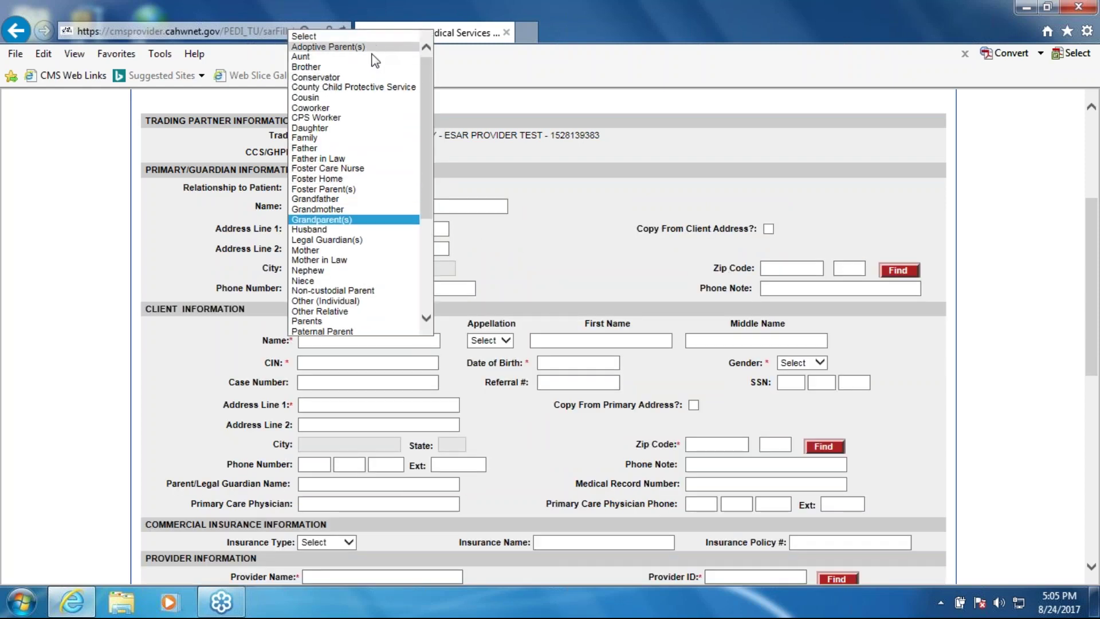
left_click(356, 175)
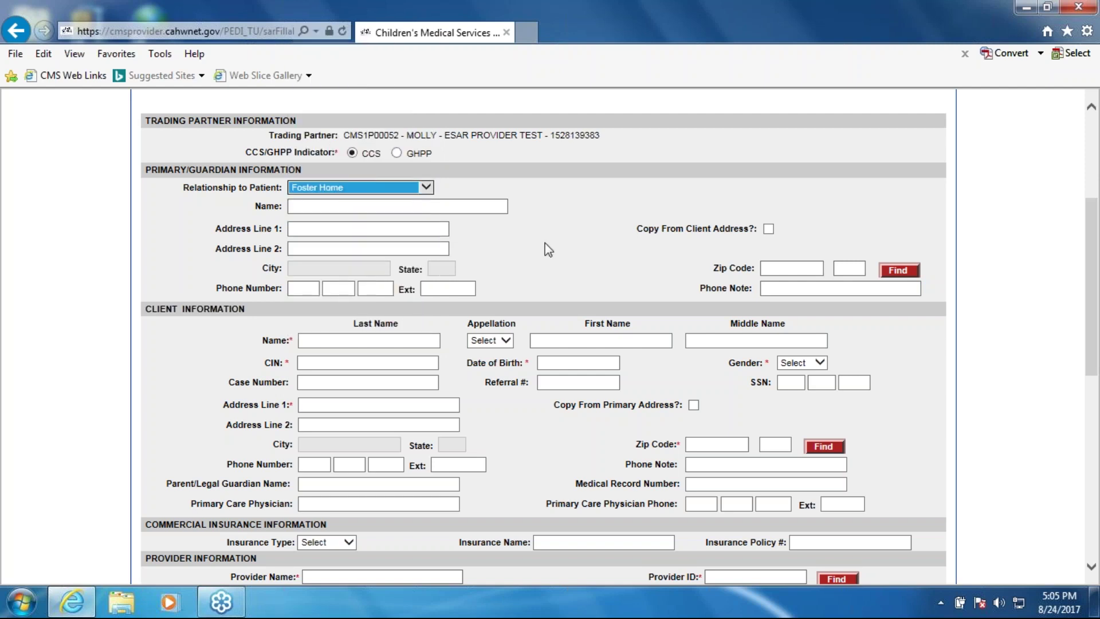
left_click(427, 188)
left_click(384, 66)
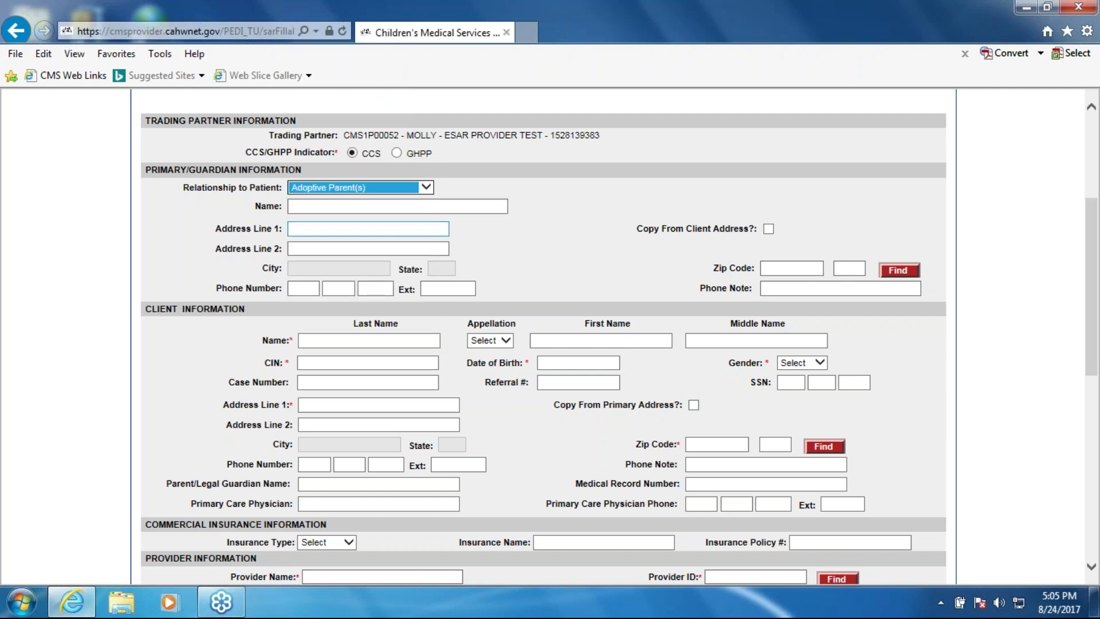
Enter the guardian's name, both address lines and zip code
left_click(397, 206)
type("Molly PP")
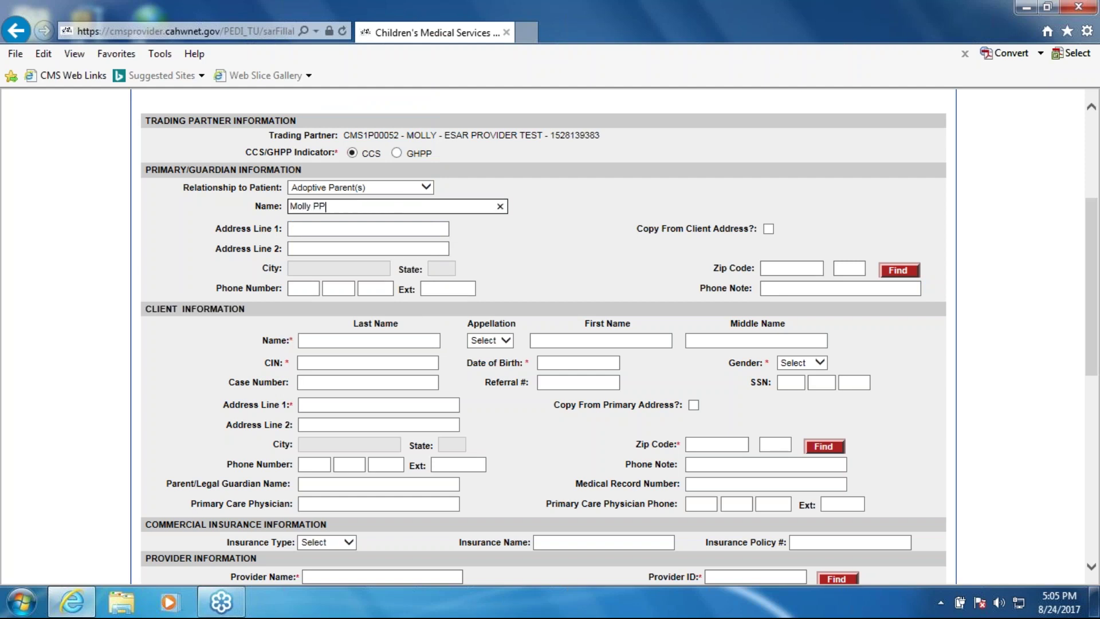
left_click(381, 229)
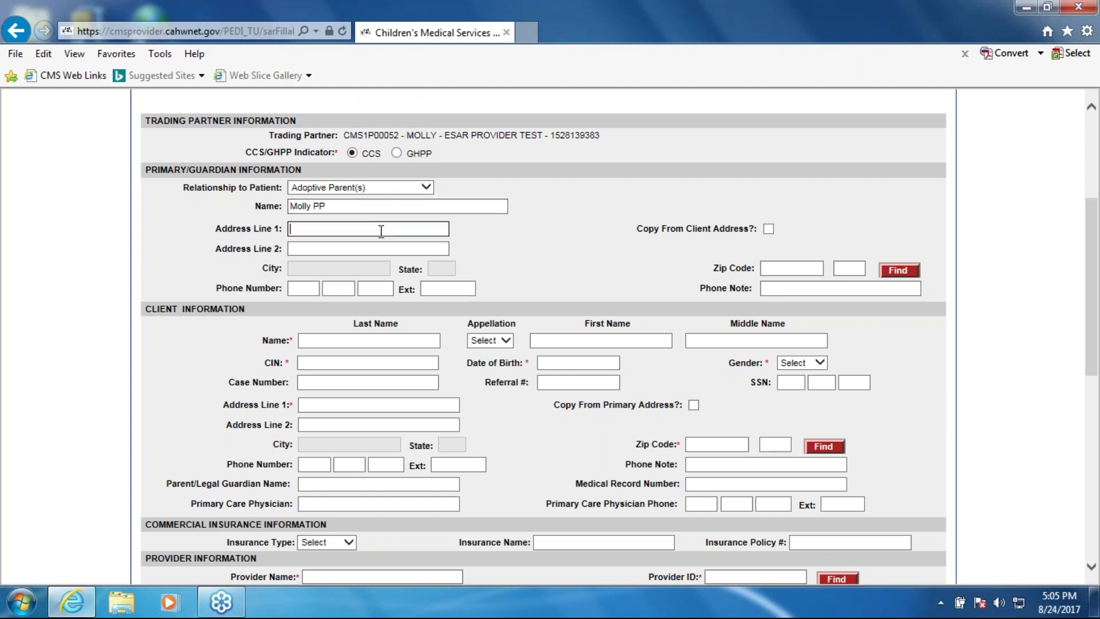
type("123 Test")
left_click(372, 251)
type("Appt # 234")
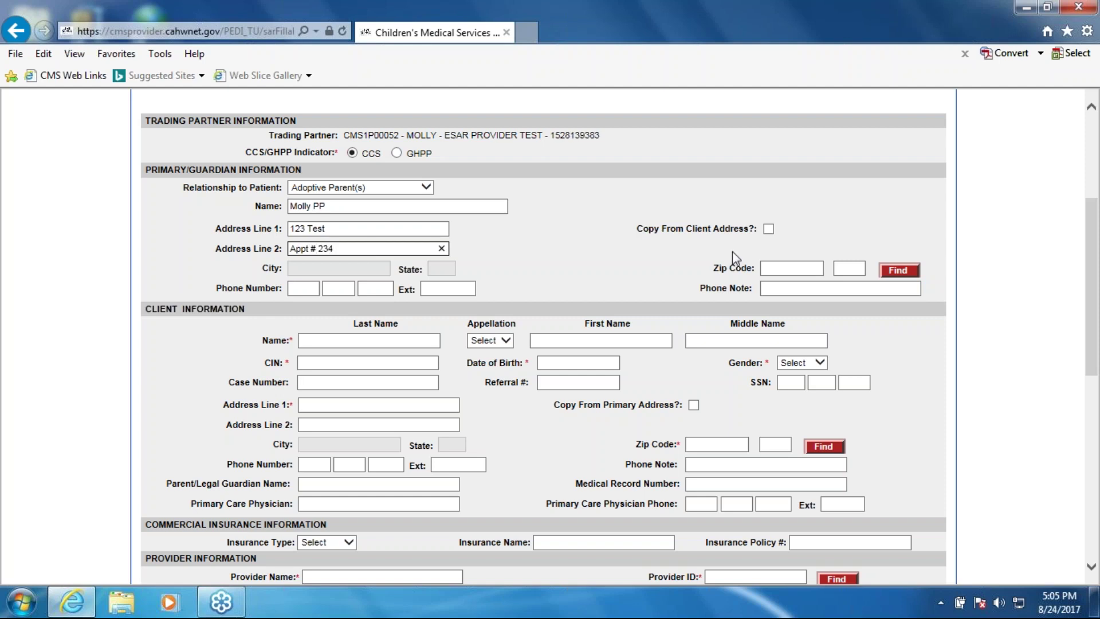
left_click(785, 268)
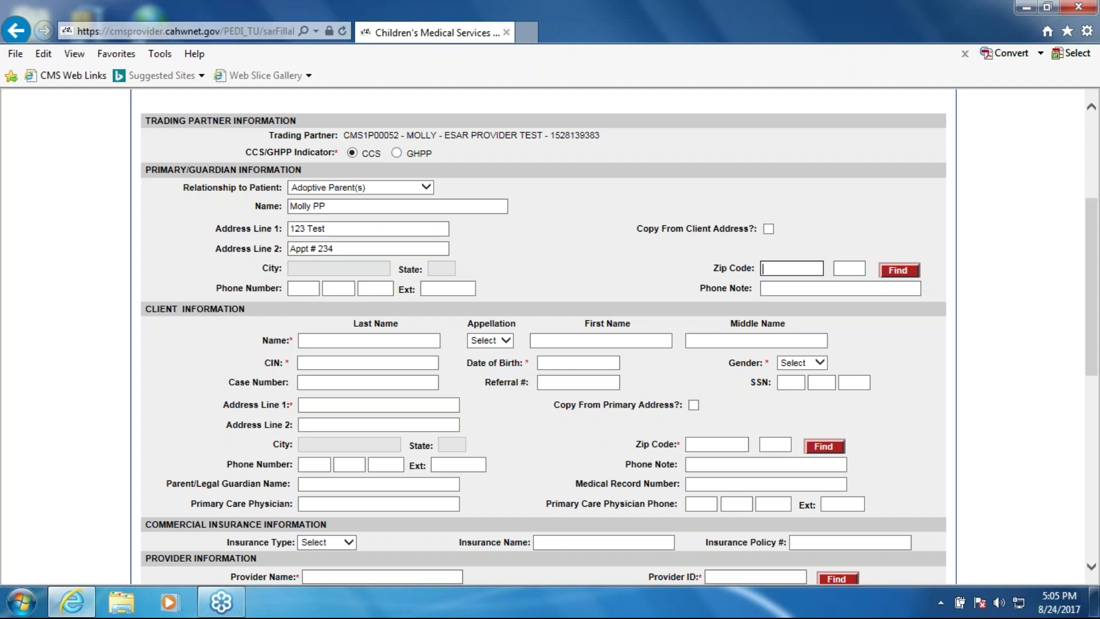
type("95835")
Enter the guardian's phone number with extension and the phone note 'Mom's cell'
left_click(303, 288)
type("915")
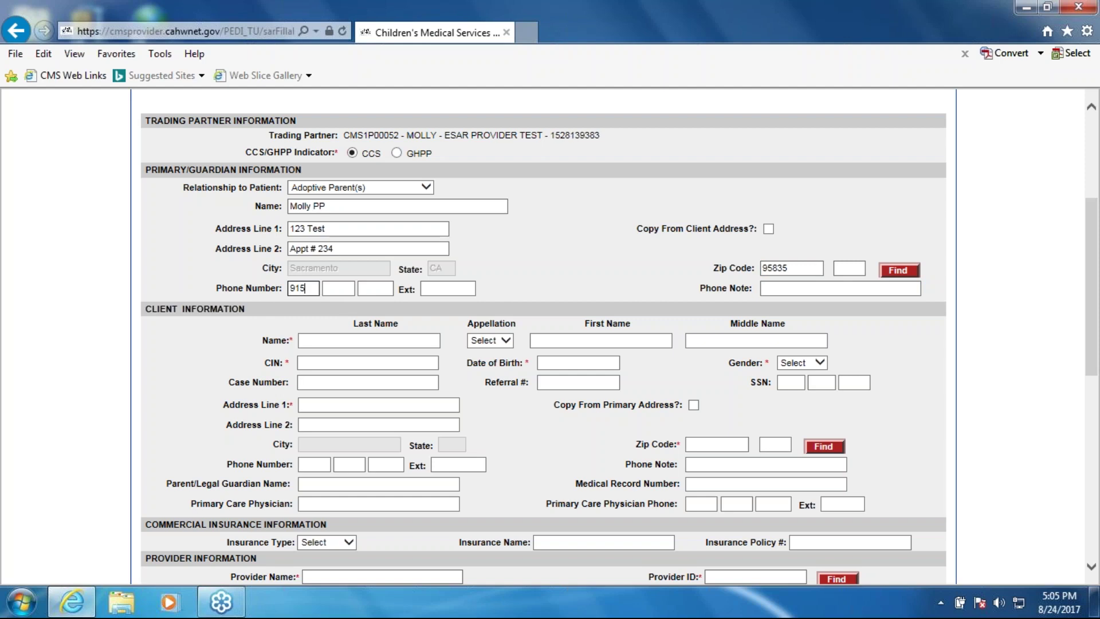
type("12")
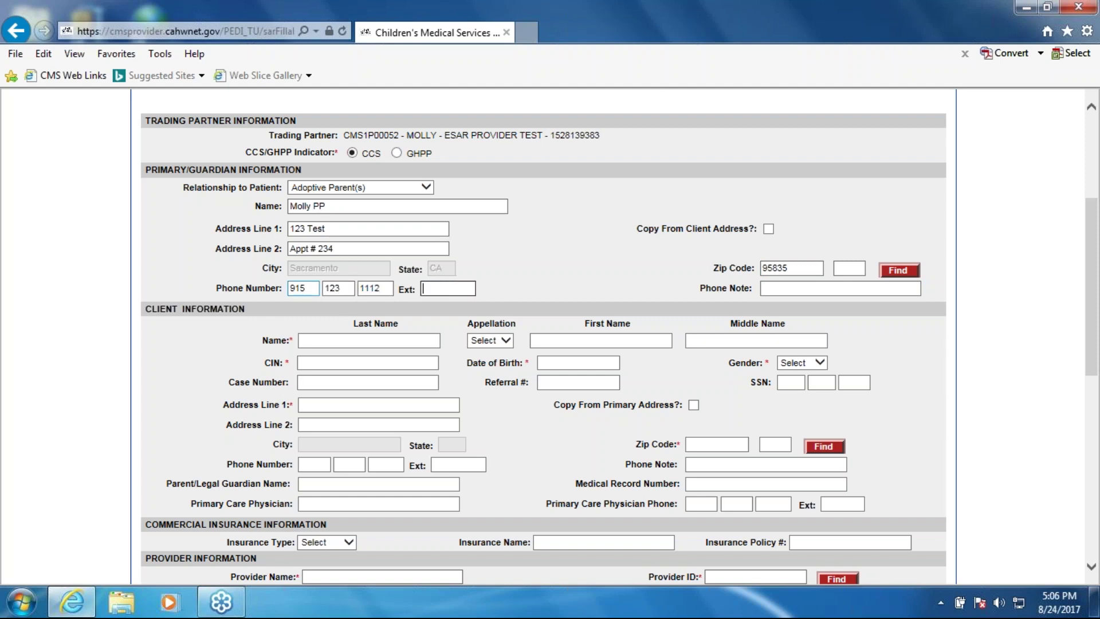
type("3111211")
key("Tab")
type("mo")
key("BackSpace")
key("BackSpace")
type("M")
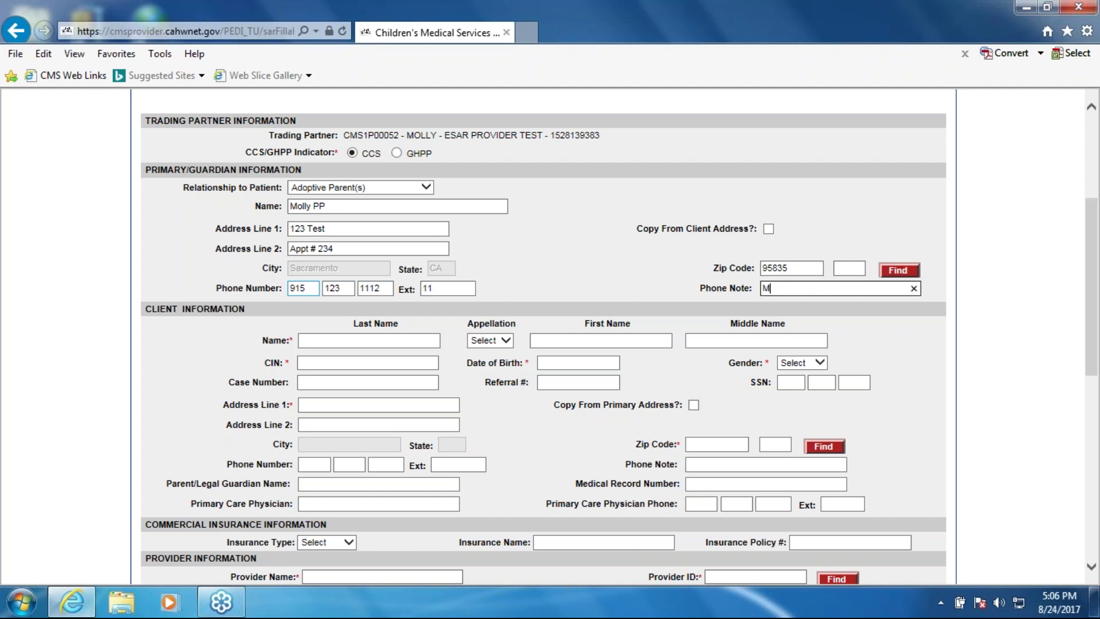
type("om's cell")
key("Tab")
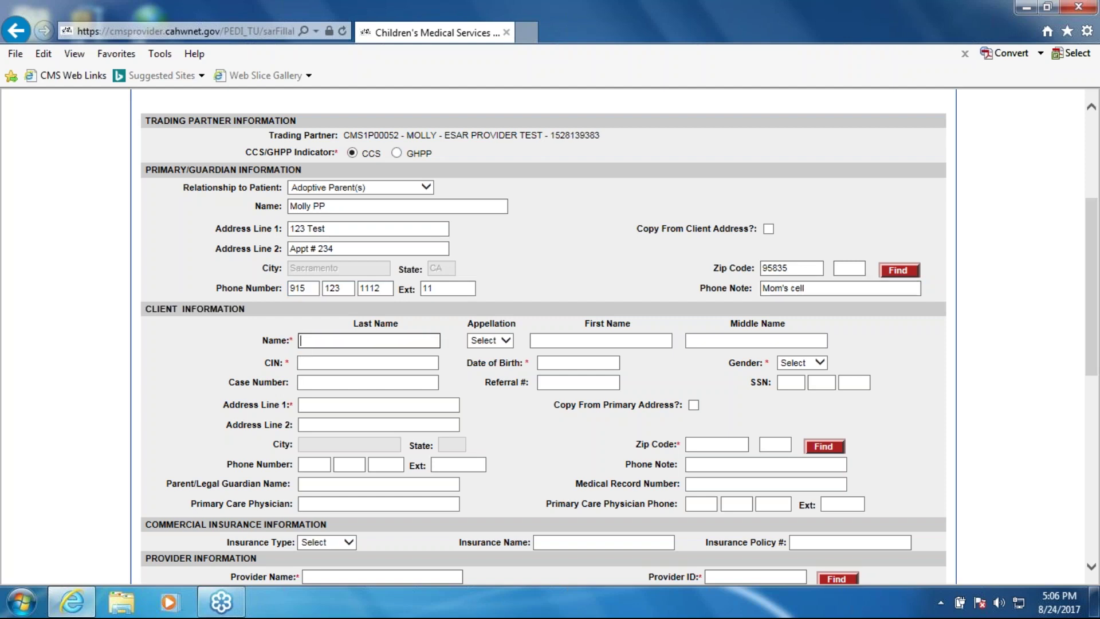
Enter the client's last and first name
type("Test")
key("Tab")
key("Tab")
type("Butterf")
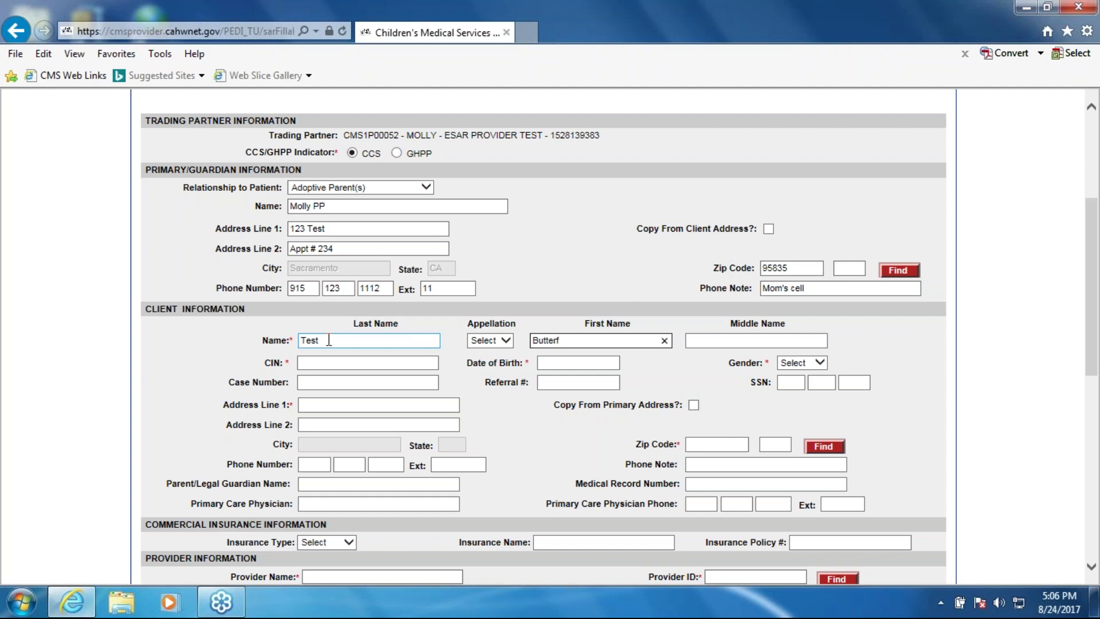
type("ly")
key("Tab")
key("Tab")
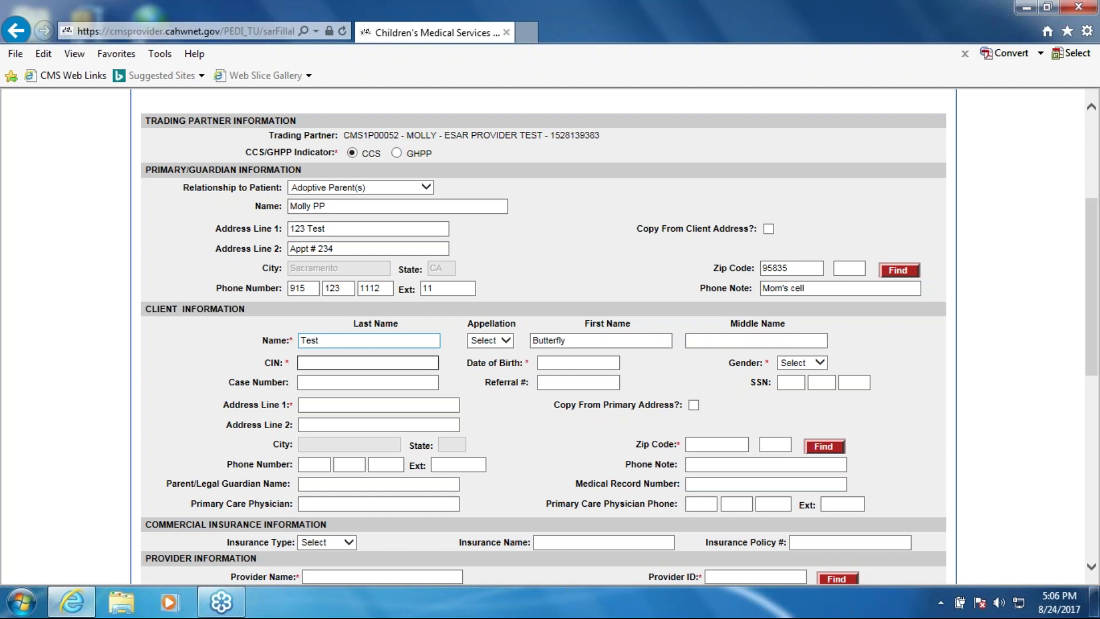
key("Tab")
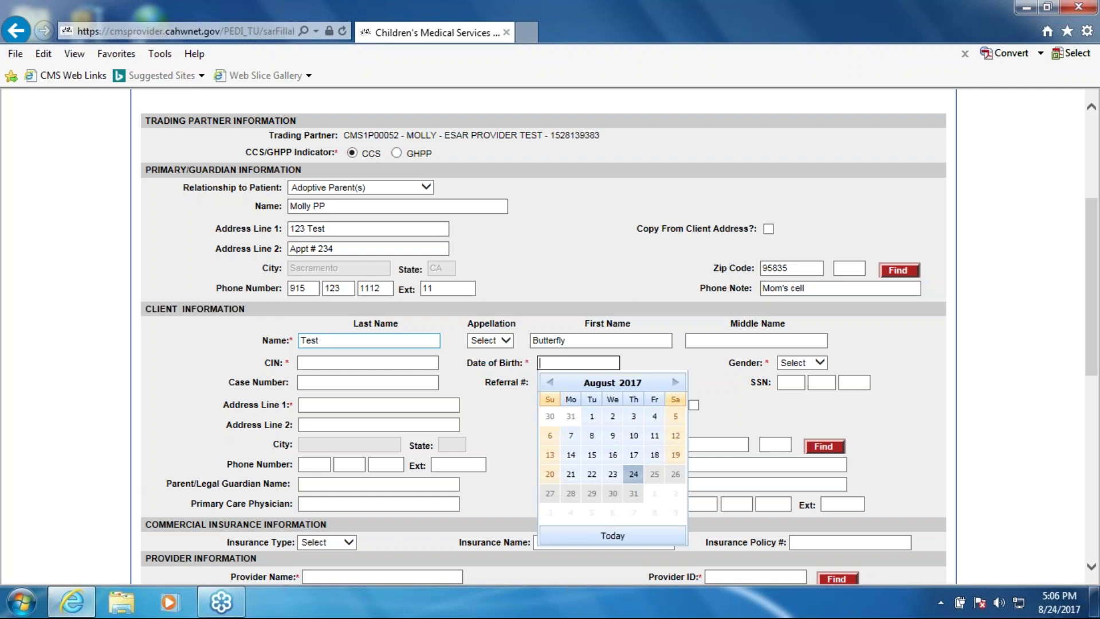
Fill in the client's CIN and case number
left_click(316, 362)
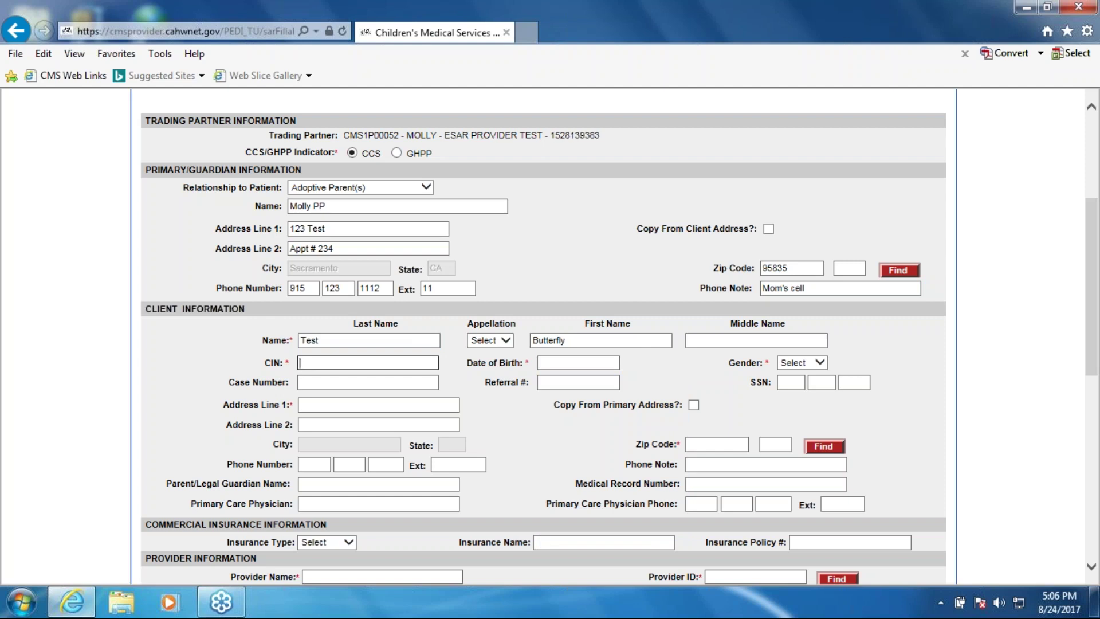
type("00")
left_click(561, 382)
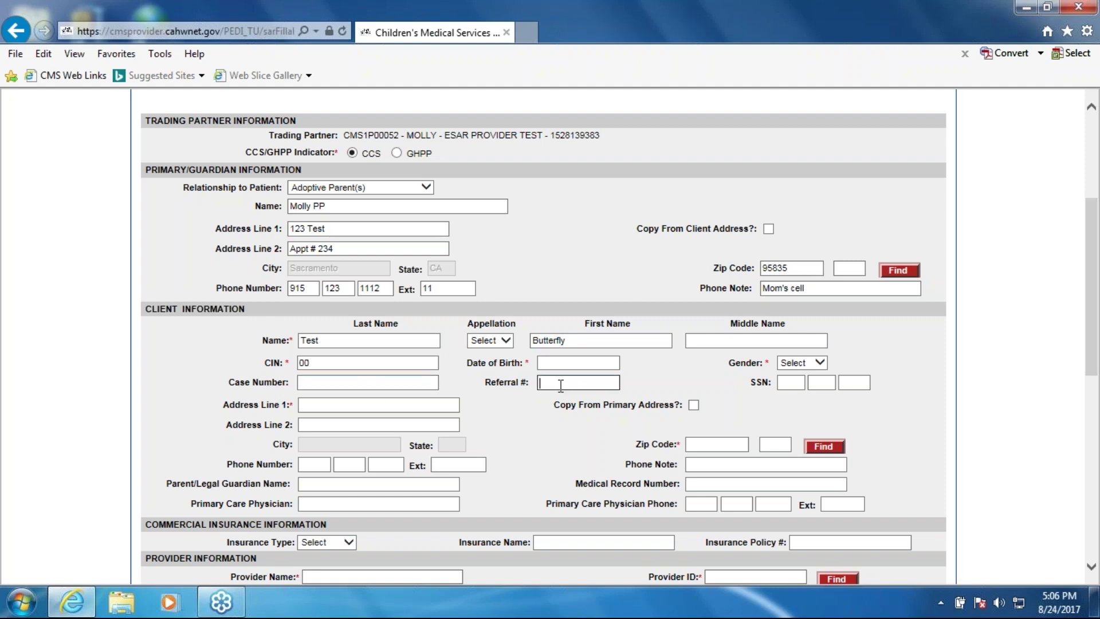
left_click(342, 384)
type("t7")
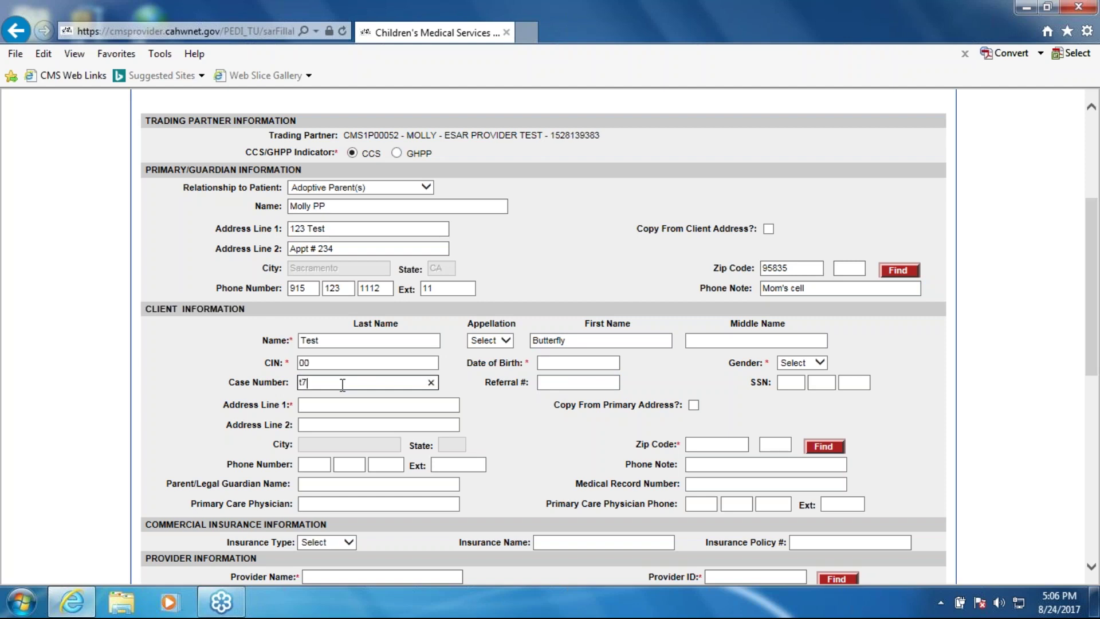
type("77777777")
key("Tab")
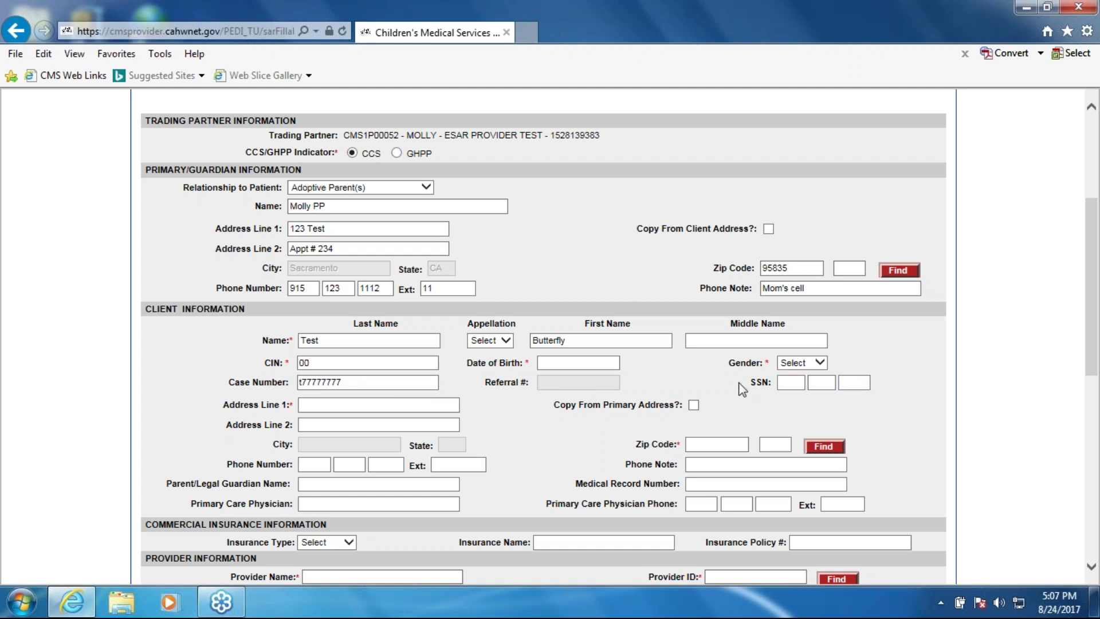
Set the client's gender to Female and date of birth to 01/01/2016
left_click(819, 362)
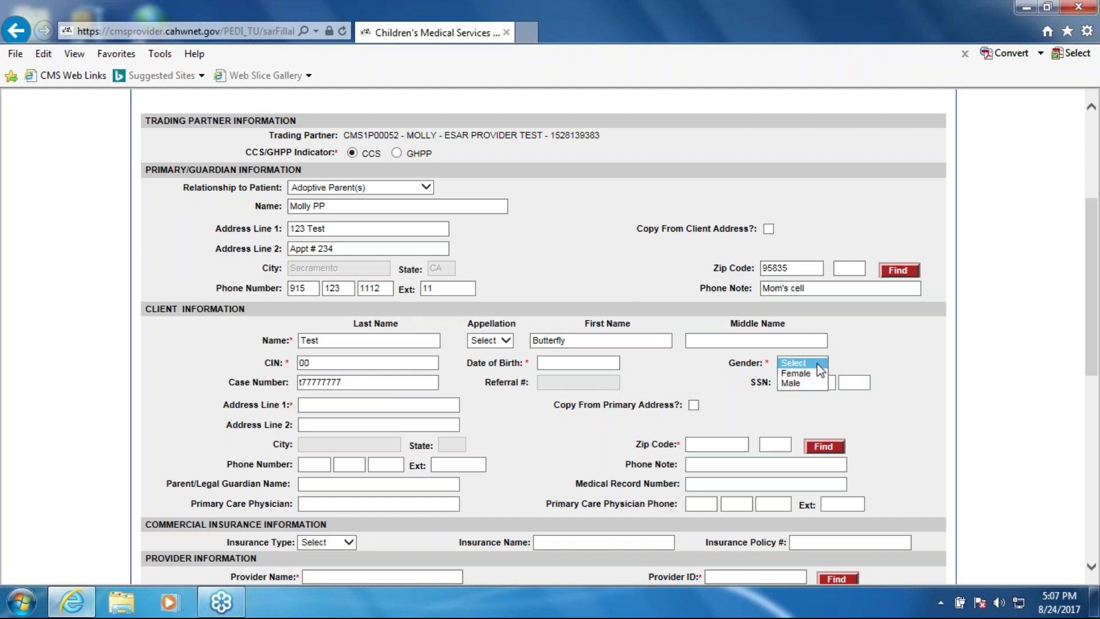
left_click(797, 374)
left_click(578, 362)
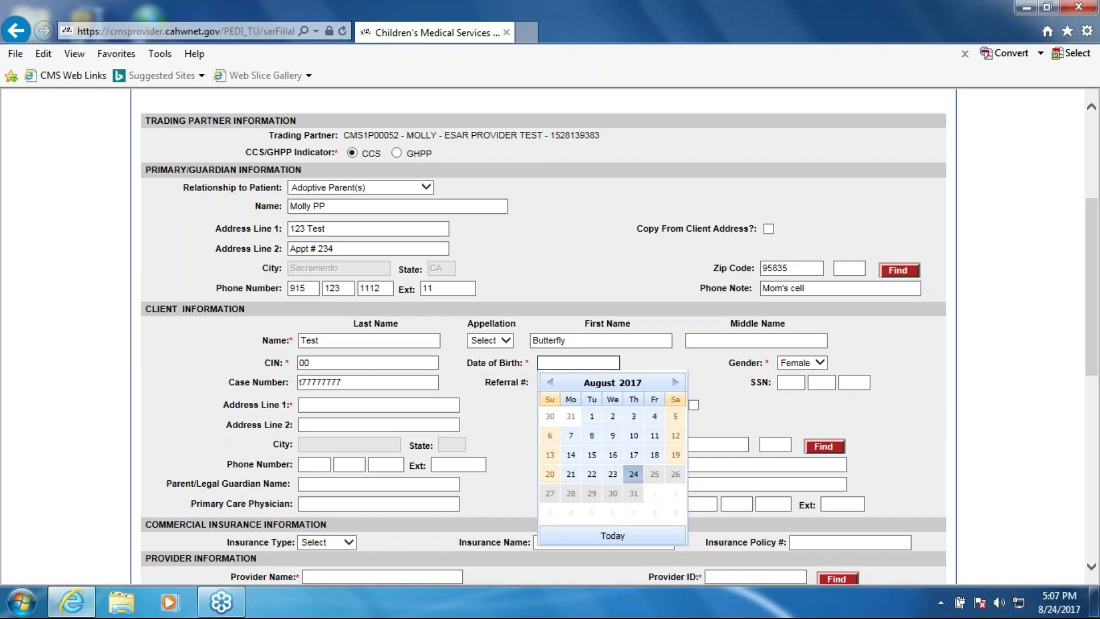
type("1/1/16")
key("Tab")
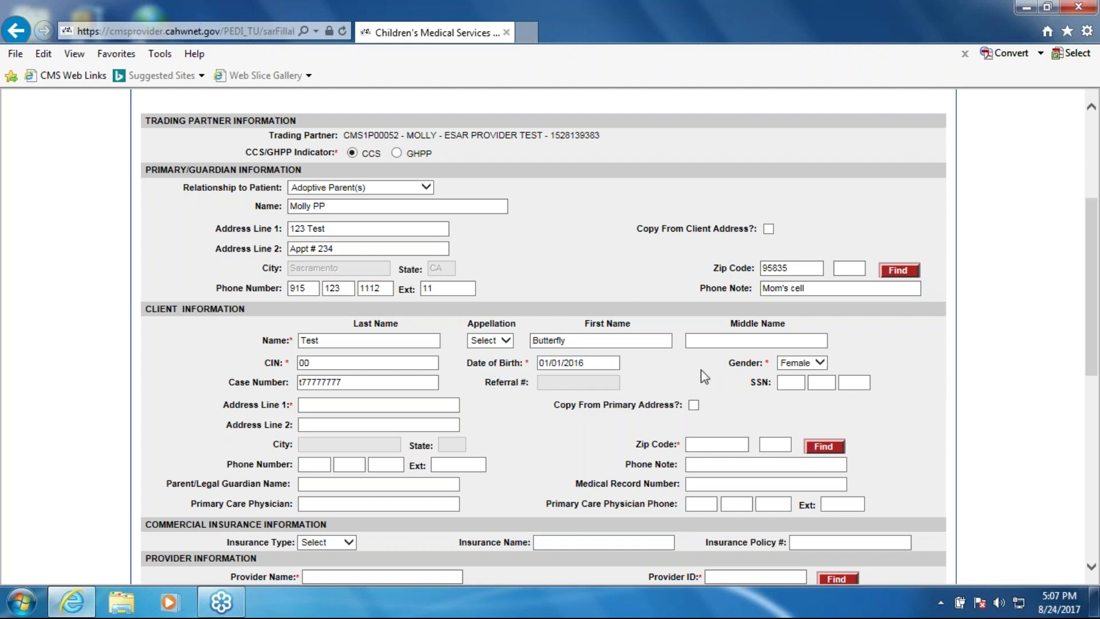
Recheck the CIN and case number fields, selecting the case number value
left_click(325, 365)
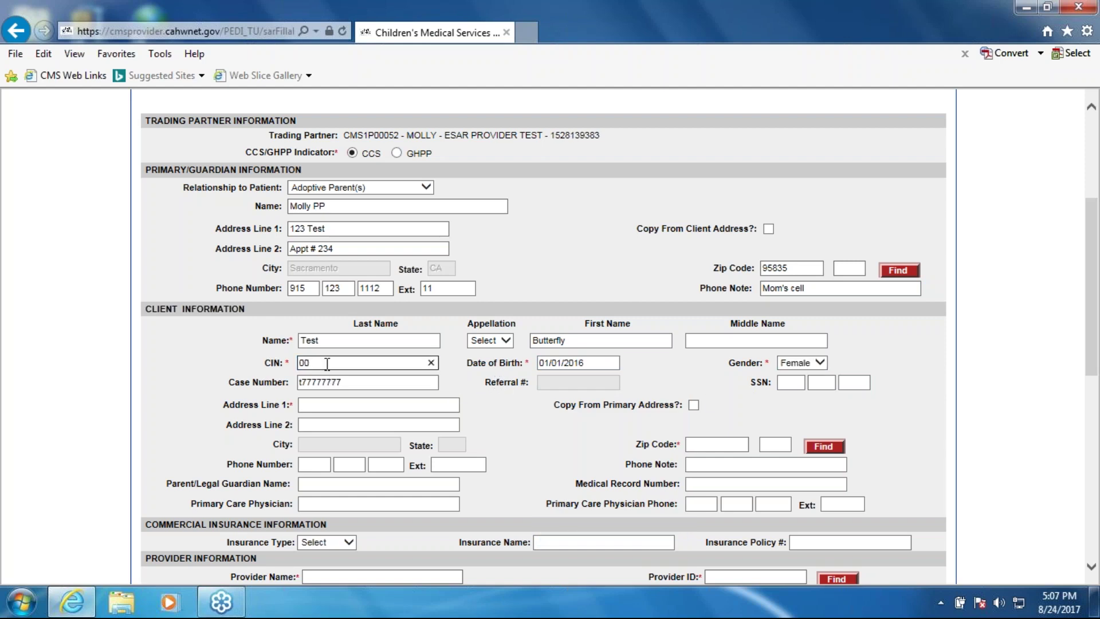
left_click(353, 386)
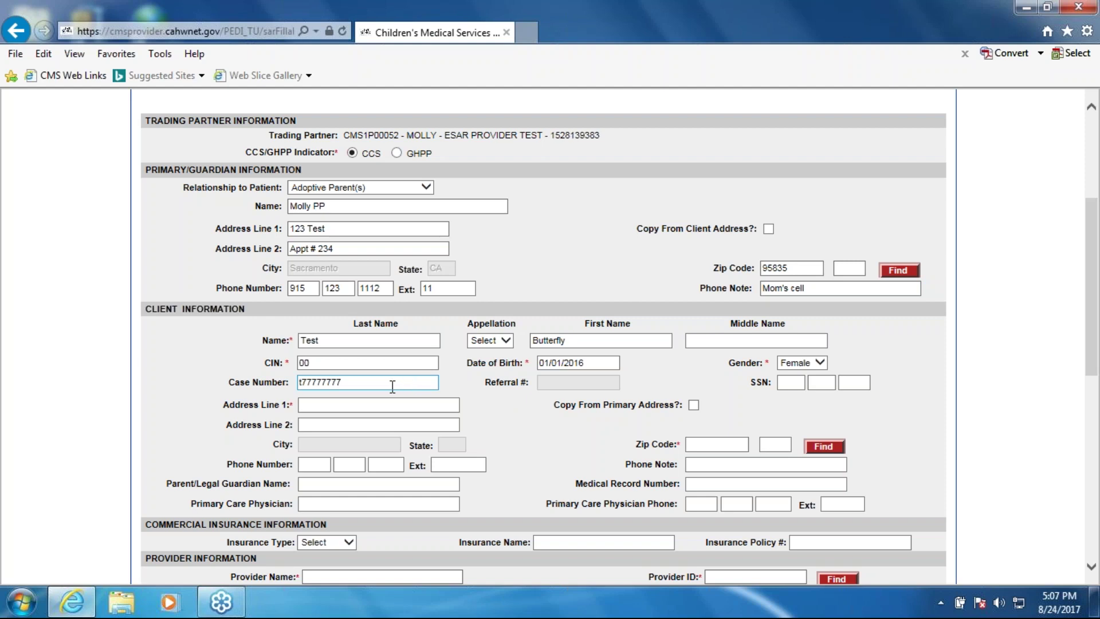
left_click(352, 366)
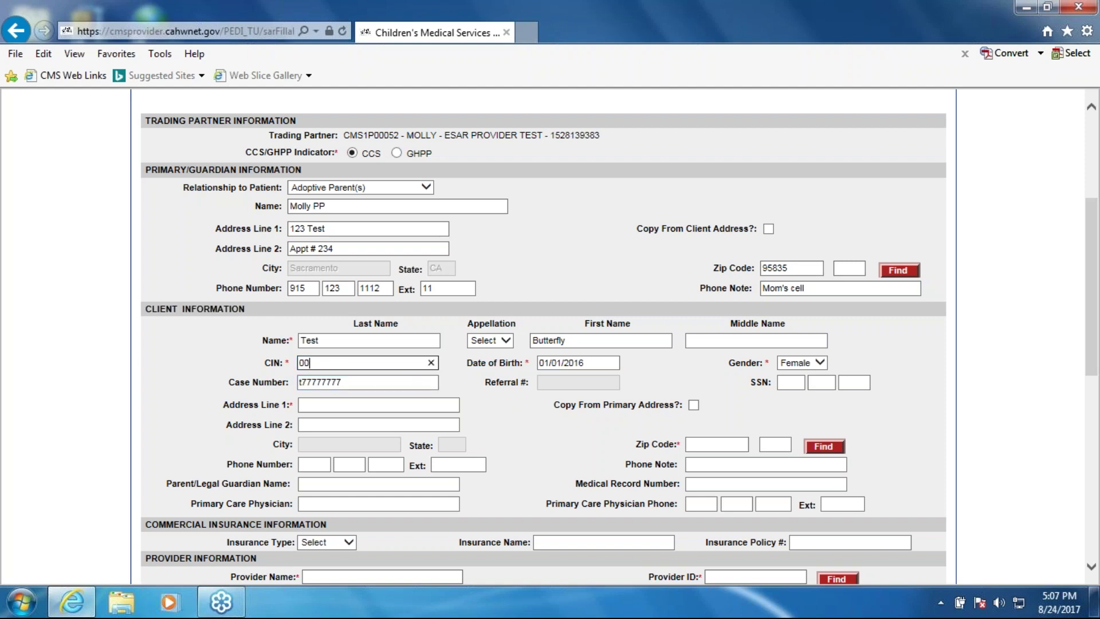
left_click(351, 382)
double_click(351, 382)
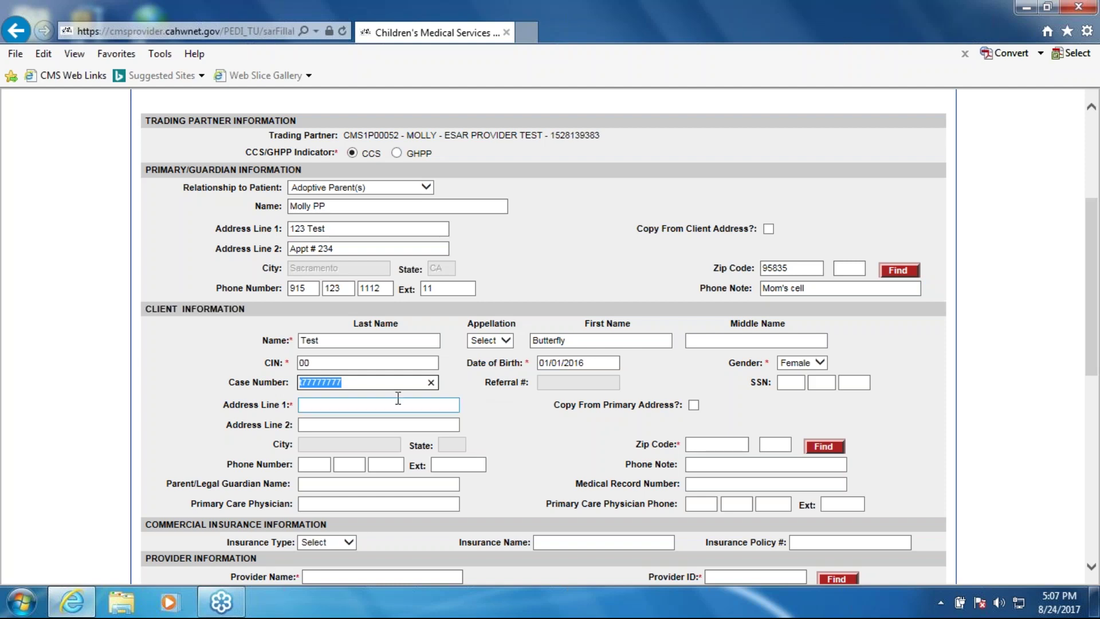
left_click(372, 382)
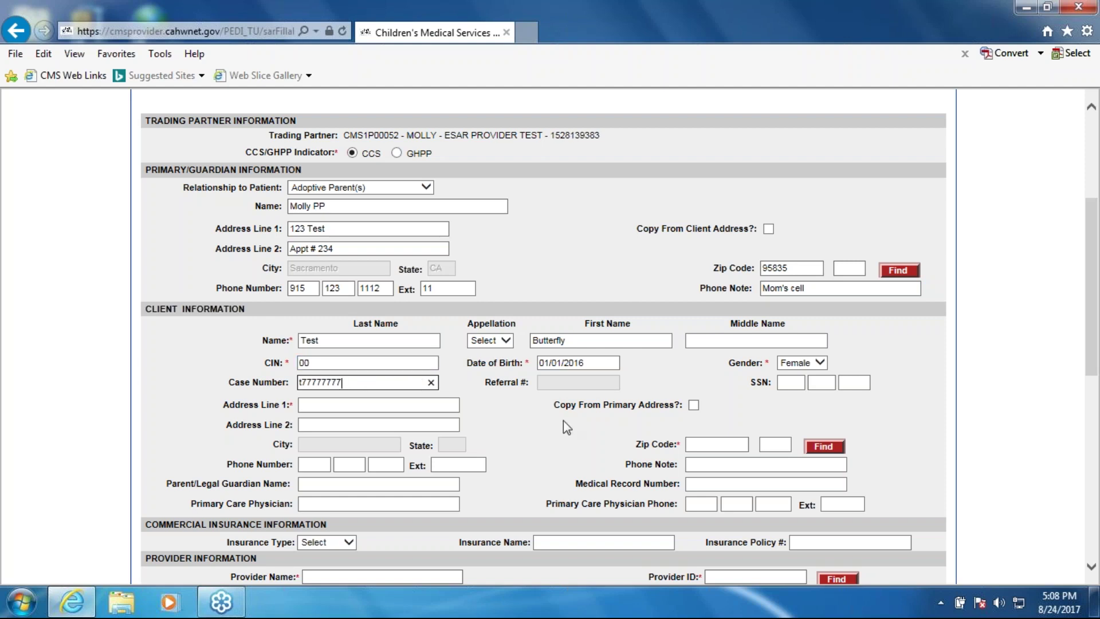
Copy the guardian's address to the client and enter the client's phone, extension and note 'Client cell'
left_click(366, 404)
type("123")
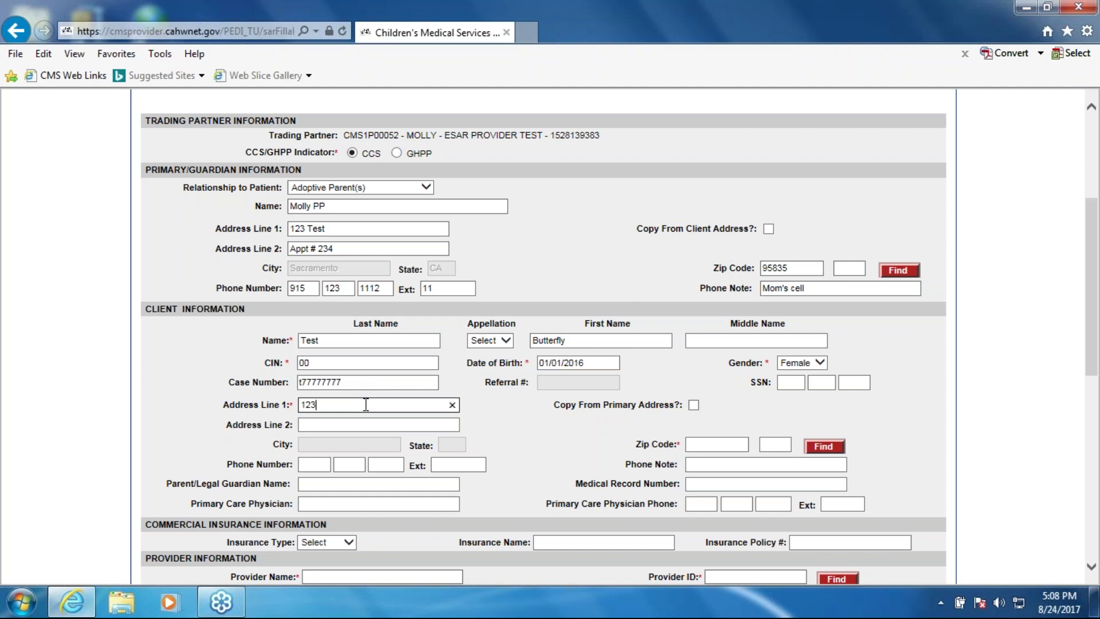
left_click(693, 404)
left_click(304, 465)
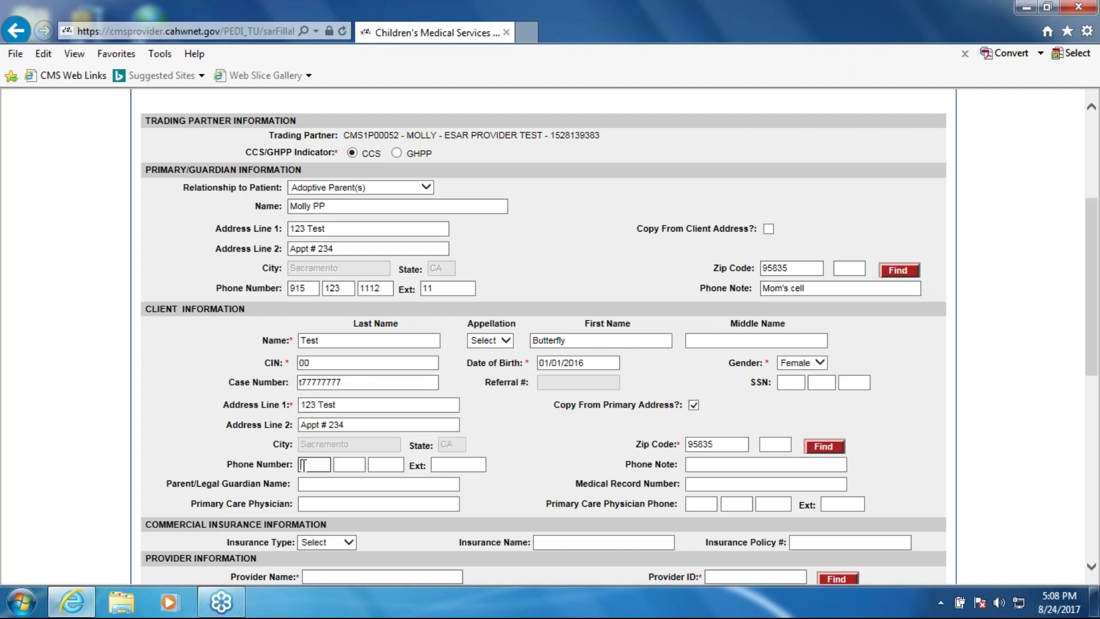
type("9121231111")
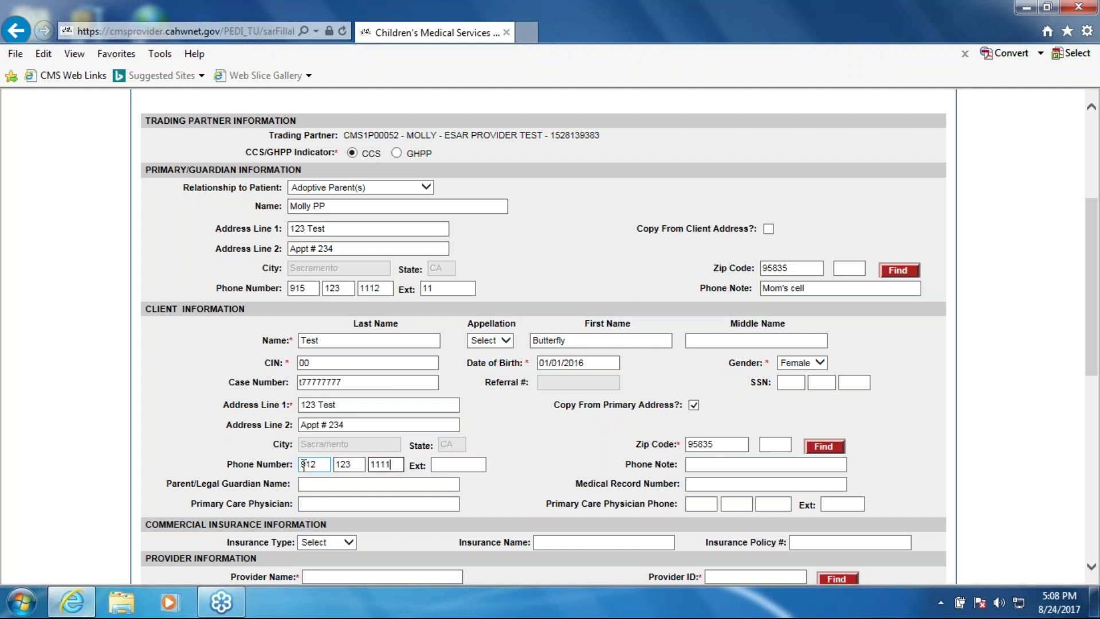
key("Tab")
type("11")
key("Tab")
type("Client cell")
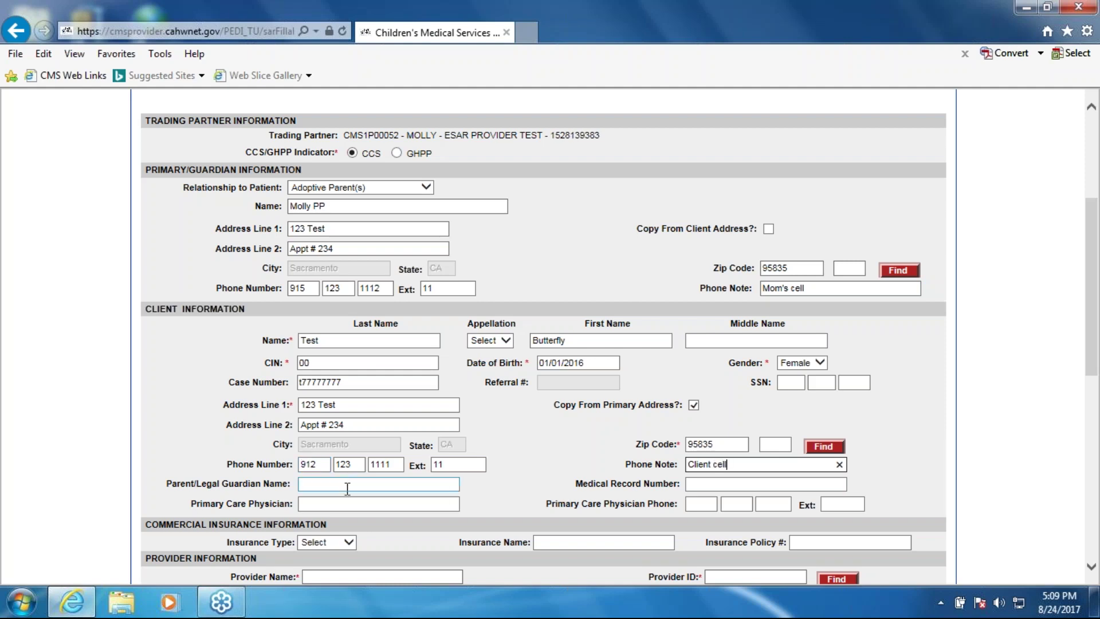
Enter the client's medical record number
left_click_drag(166, 484, 287, 486)
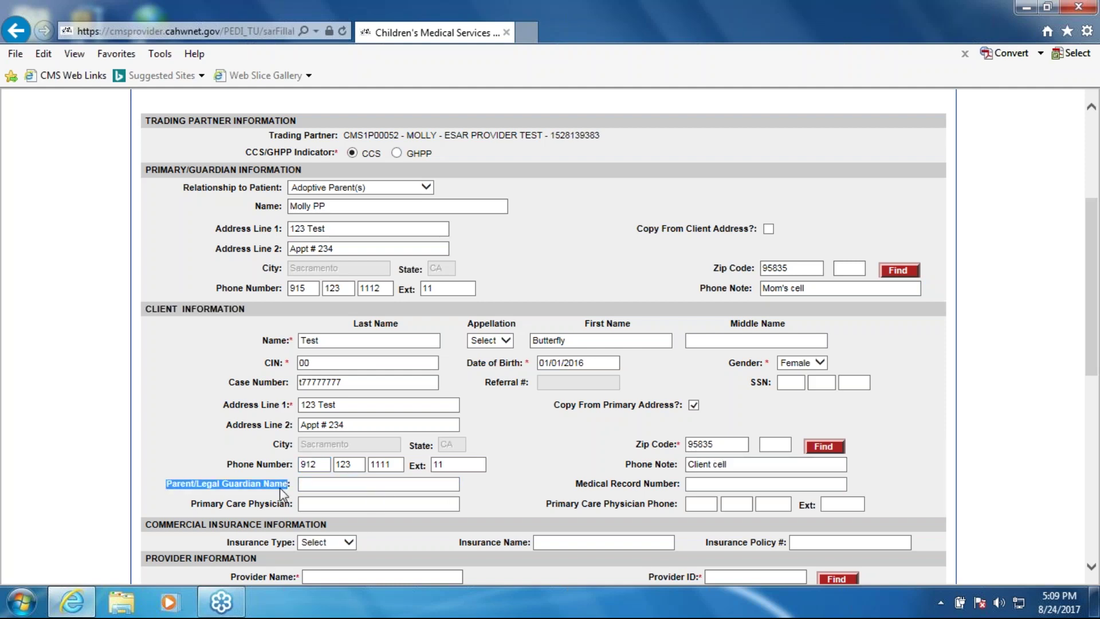
left_click(283, 492)
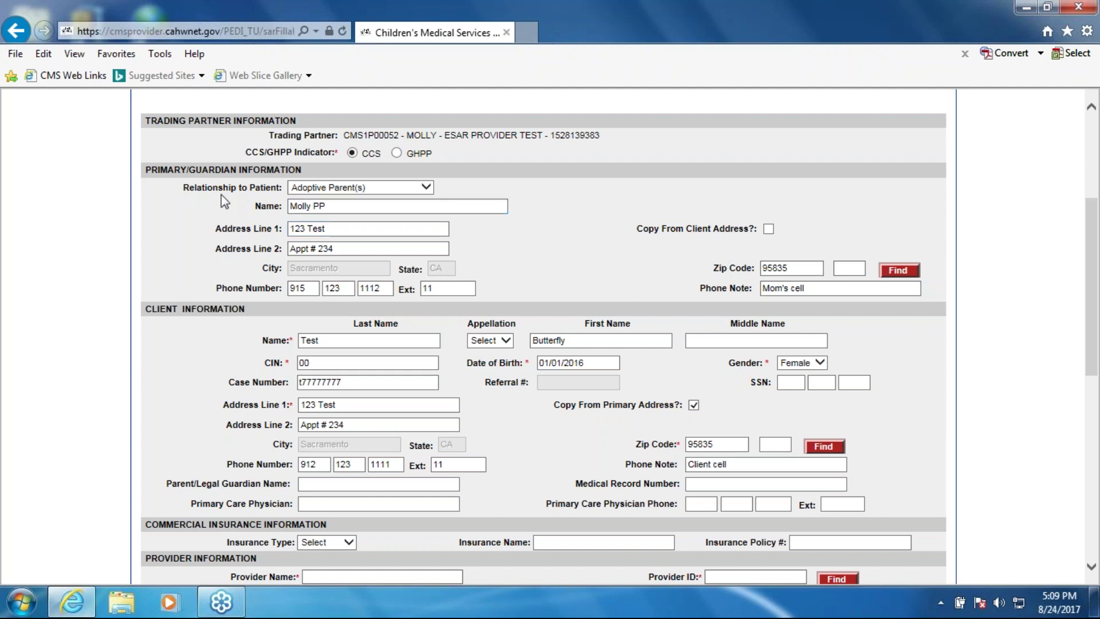
left_click_drag(194, 484, 291, 483)
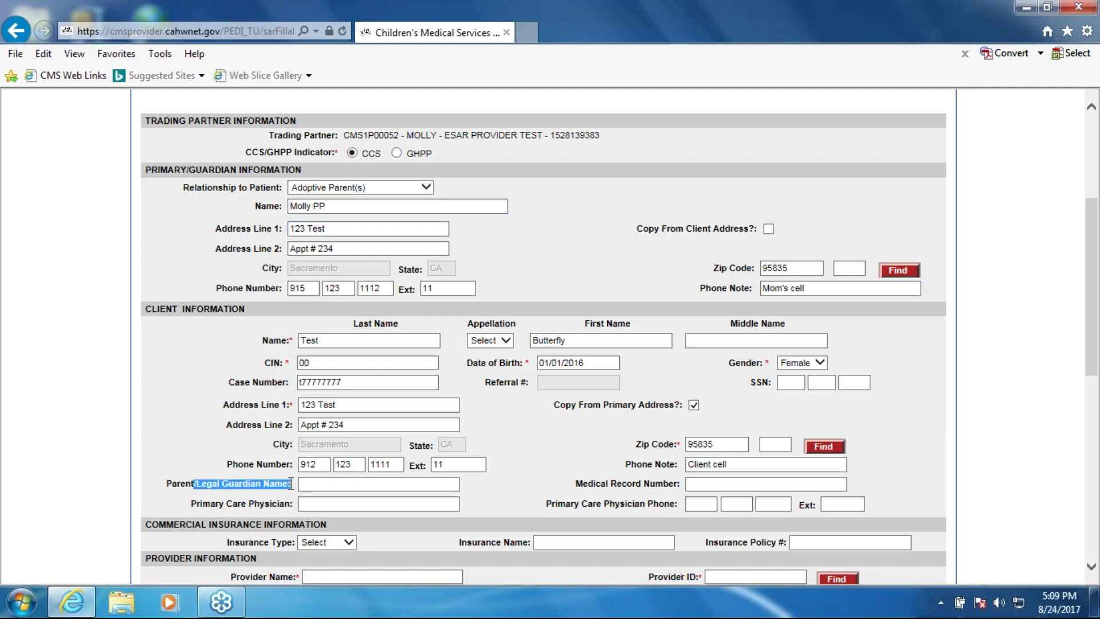
left_click(321, 487)
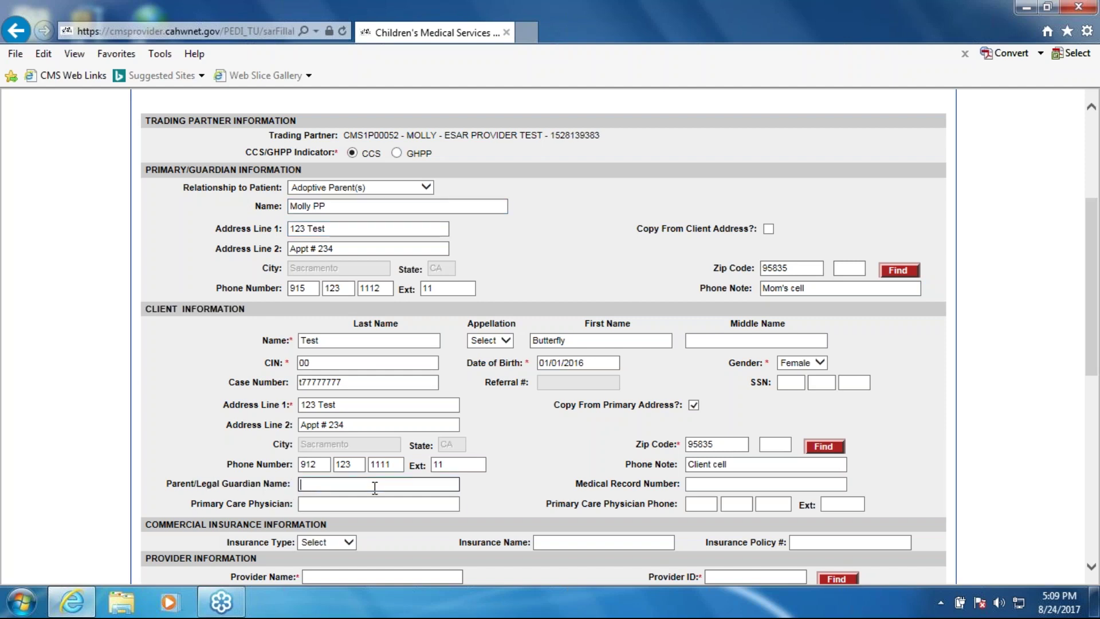
left_click(368, 228)
left_click(709, 480)
type("1231123223")
Enter the primary care physician's name, phone number and extension
left_click(388, 505)
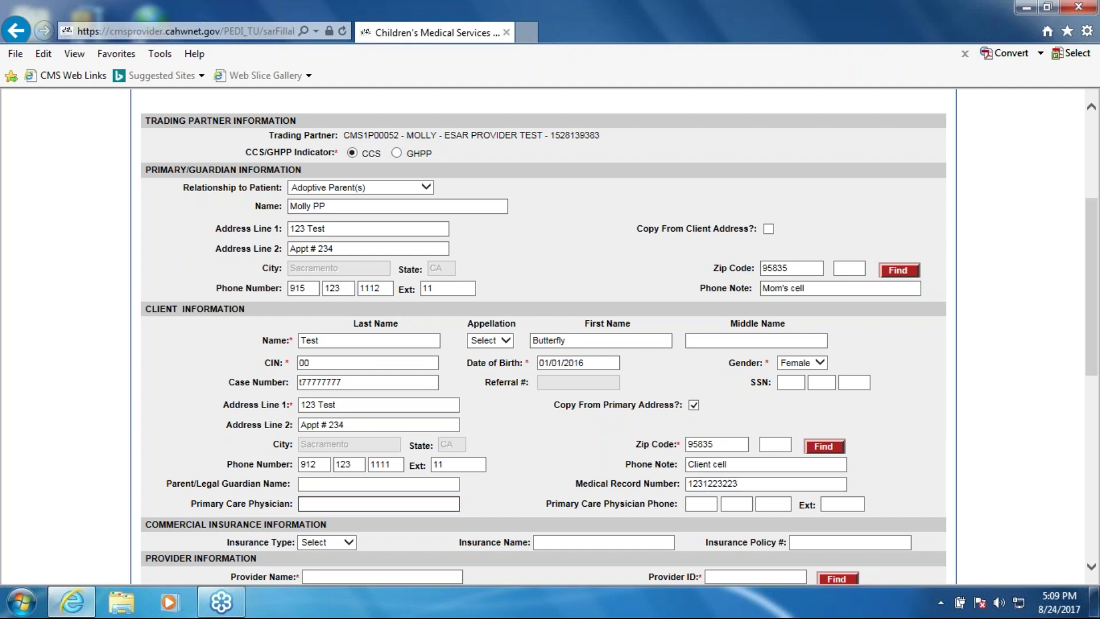
type("Dr. PCP")
key("Tab")
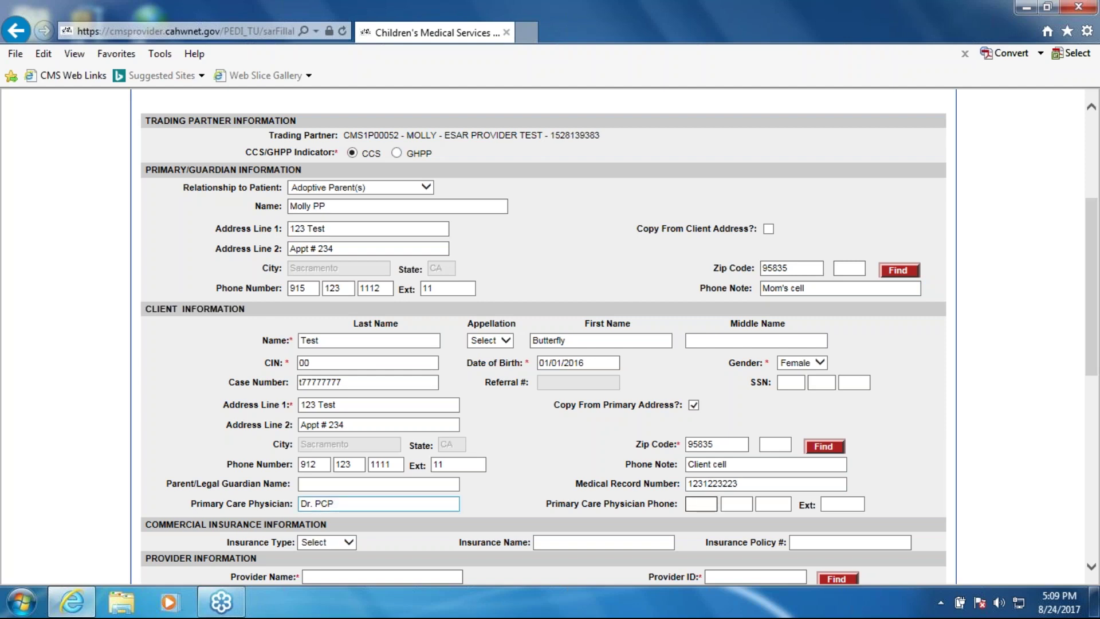
type("9121211")
type("222")
key("Tab")
type("11")
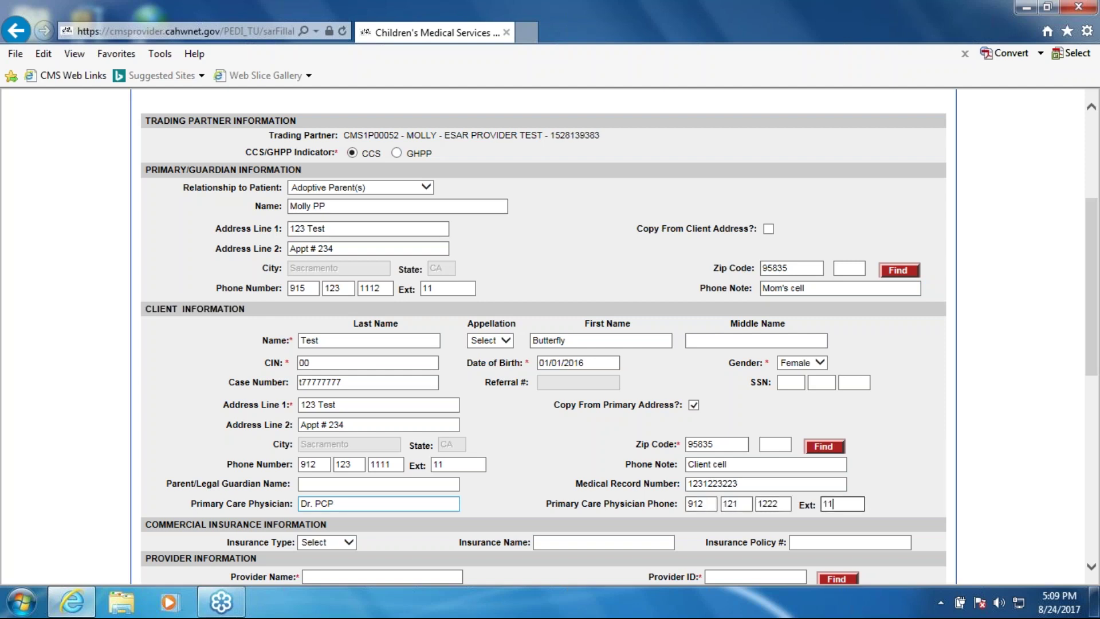
left_click(537, 430)
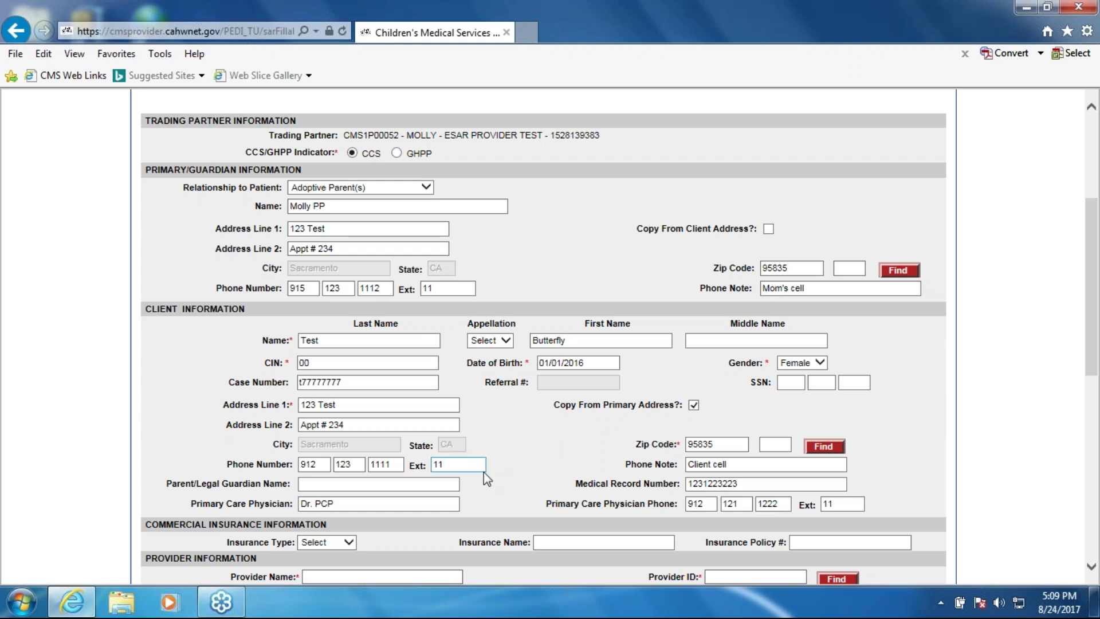
Set commercial insurance type PPO, insurance name Blue Cross, and enter the policy number
scroll(484, 472, "down", 1)
left_click(348, 469)
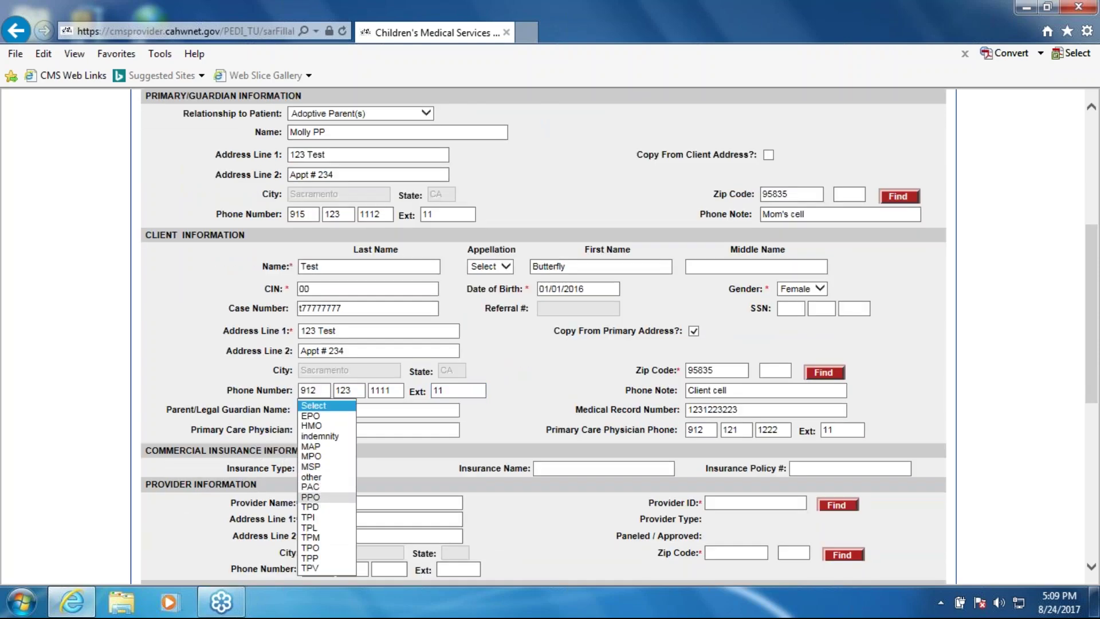
left_click(321, 497)
left_click(576, 468)
type("12")
key("BackSpace")
key("BackSpace")
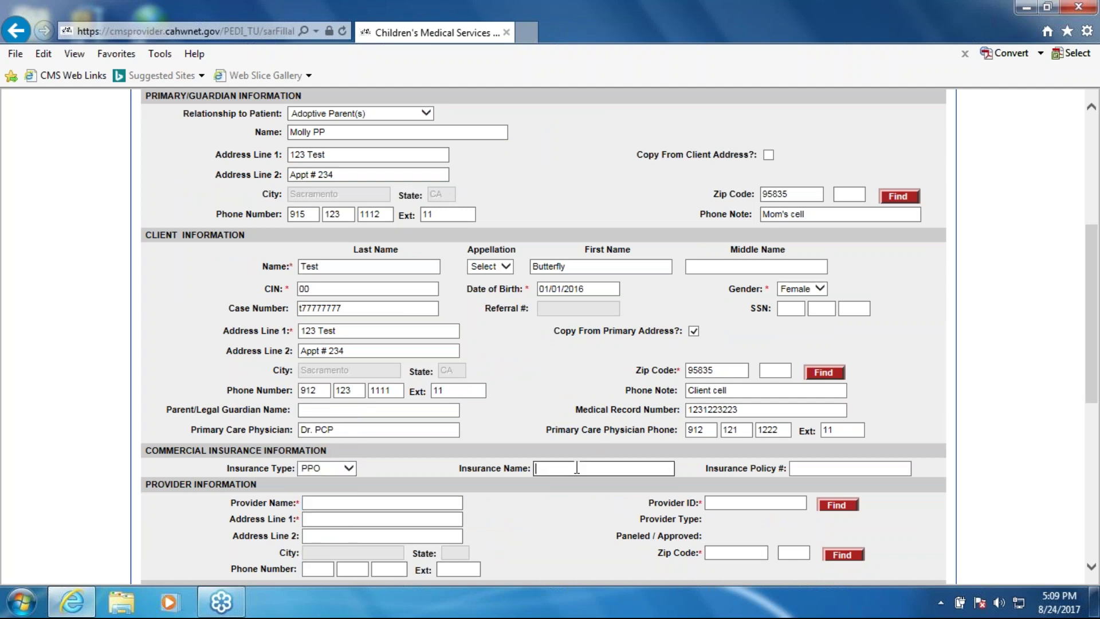
type("Blue Cross")
key("Tab")
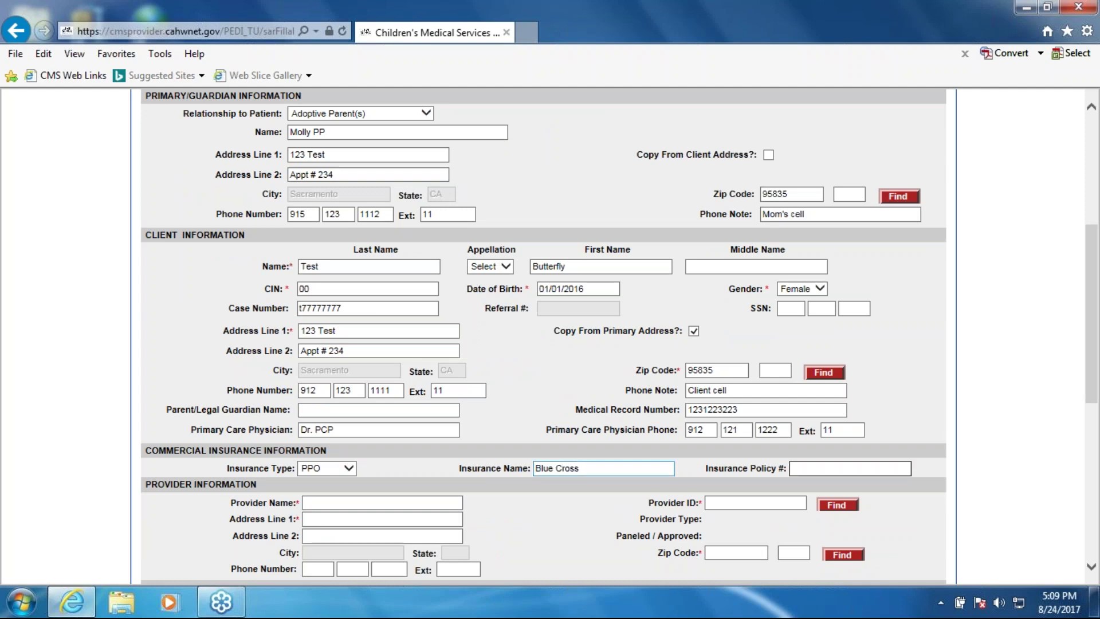
type("1234567812")
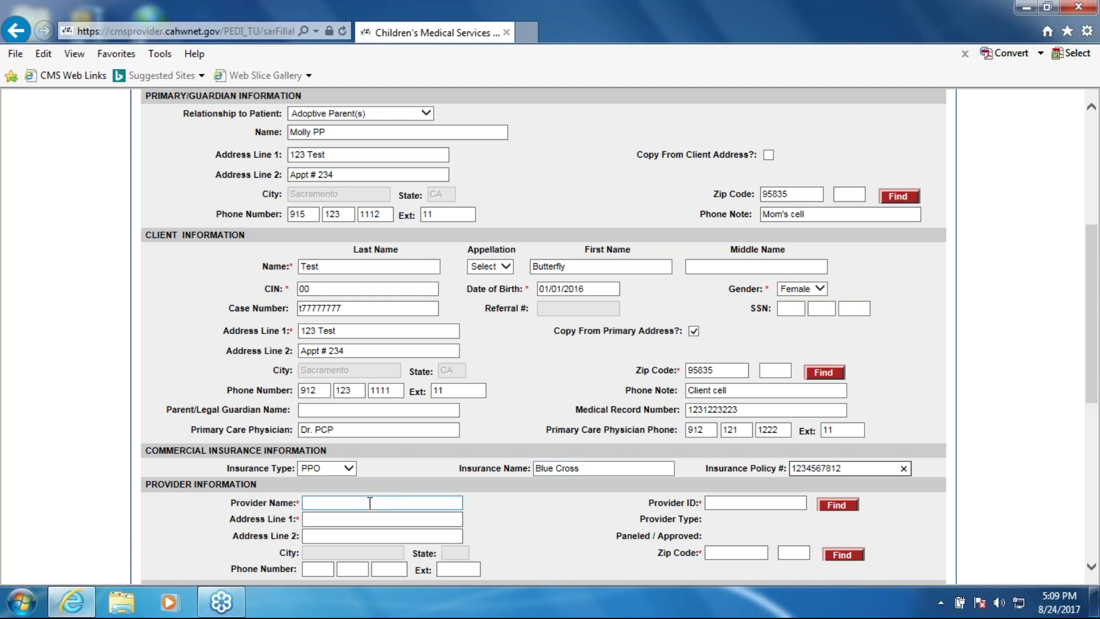
Copy the trading partner number into Provider ID and look up the provider
left_click(545, 380)
left_click(716, 500)
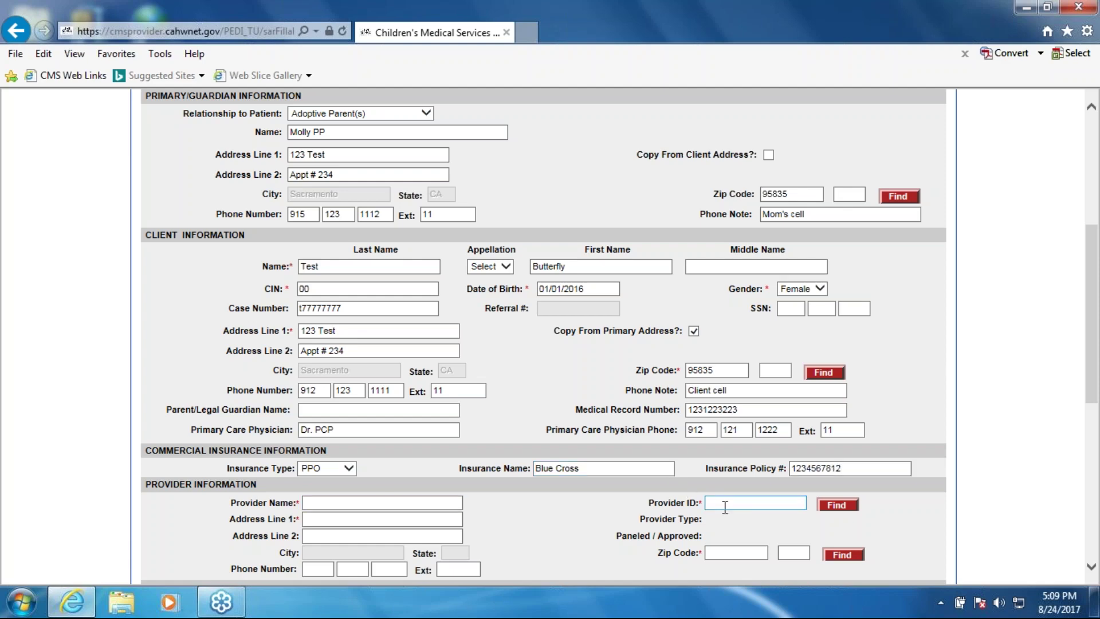
scroll(716, 500, "up", 3)
left_click_drag(551, 210, 602, 211)
key("ctrl+c")
left_click(597, 252)
scroll(614, 267, "down", 4)
left_click(724, 428)
key("ctrl+v")
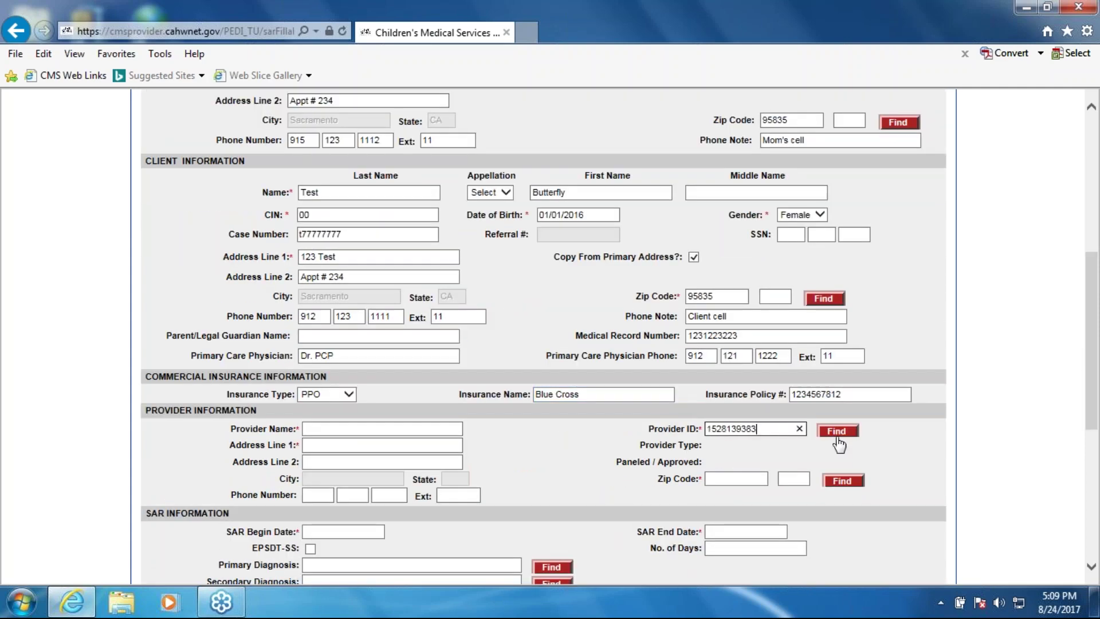
left_click(836, 431)
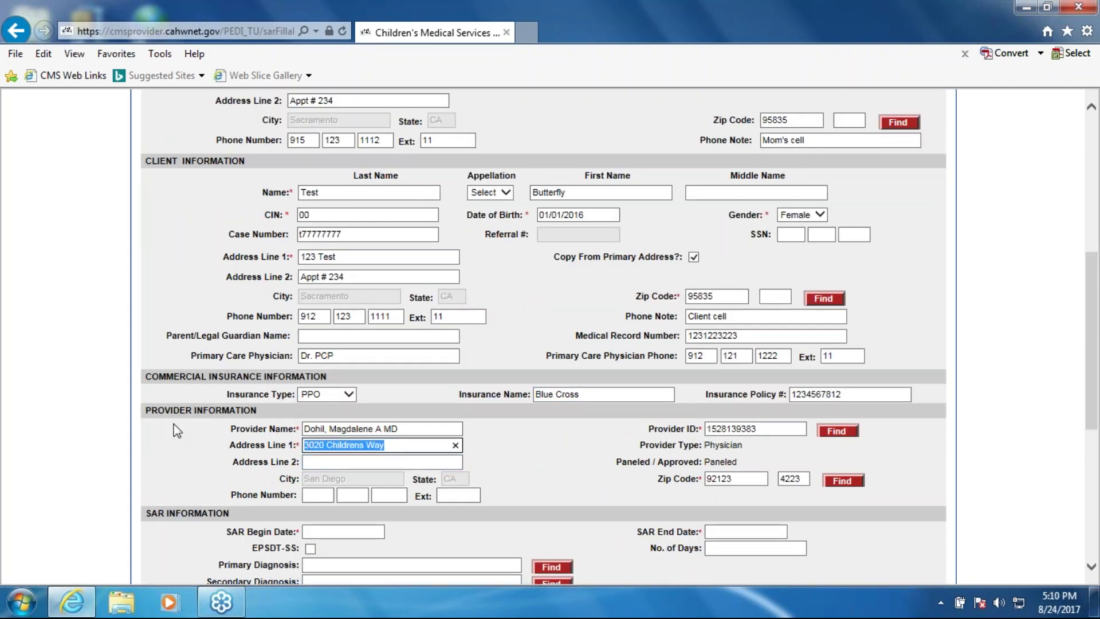
Set provider address line '123 Moved' and replace the zip, fixing its mistyped first digit
type("123 Moved")
double_click(753, 478)
key("BackSpace")
type("8")
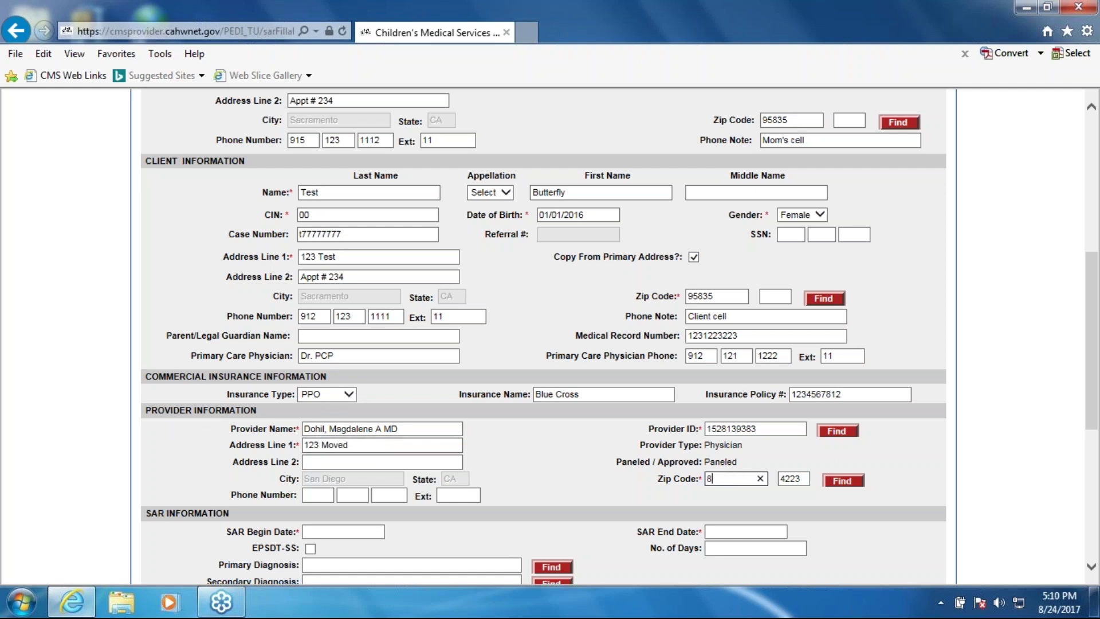
type("5833")
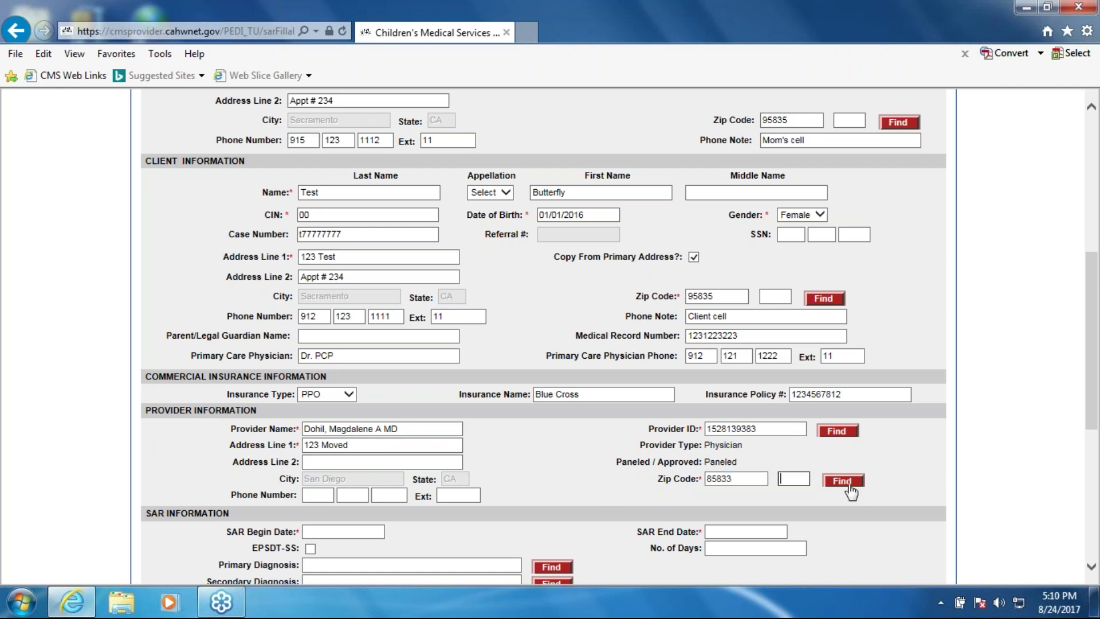
left_click(842, 481)
left_click(573, 357)
left_click(710, 478)
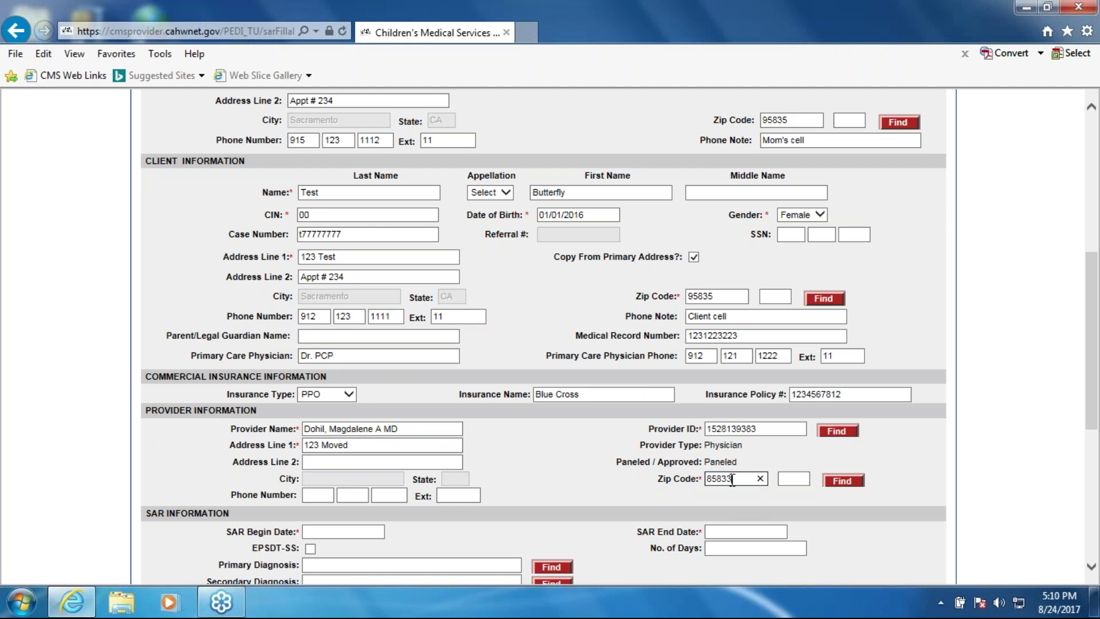
key("BackSpace")
Complete zip 95833 to get Sacramento, then enter the provider's phone number and extension
type("9")
left_click(835, 478)
left_click(316, 496)
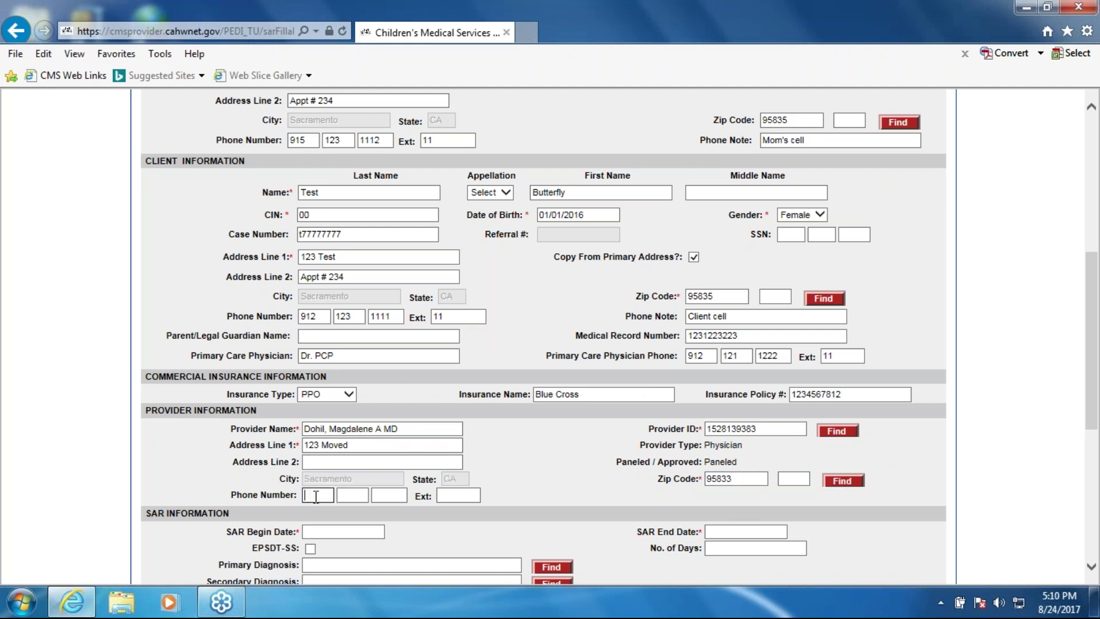
type("91212122")
type("11")
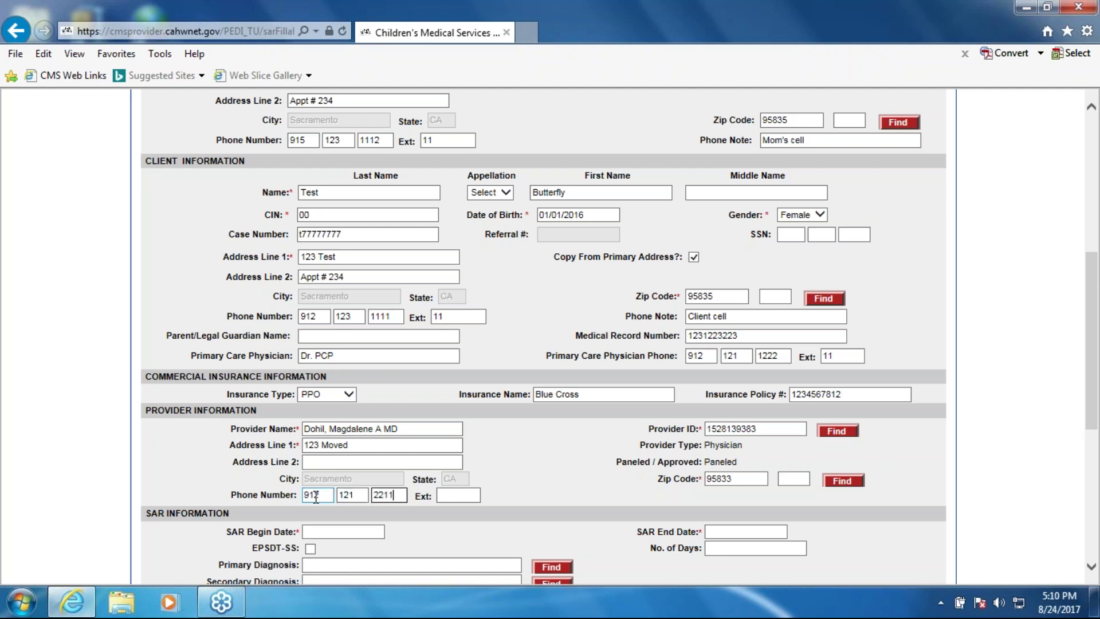
left_click(458, 495)
type("123")
Set the SAR period from 08/01/2017 to 08/31/2017
left_click(349, 532)
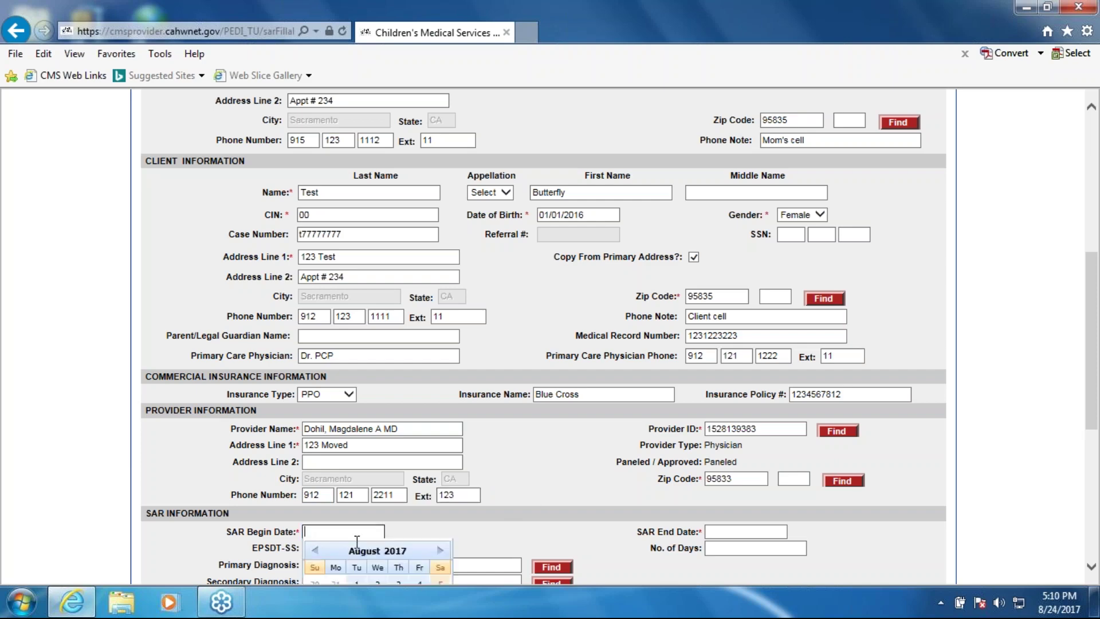
scroll(367, 552, "down", 4)
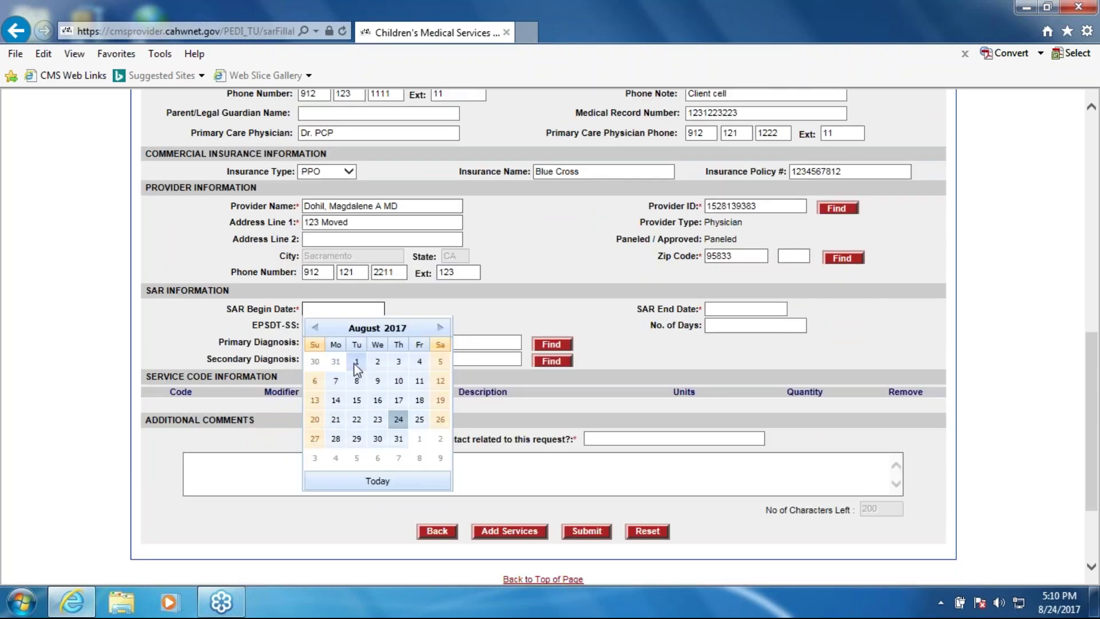
left_click(356, 364)
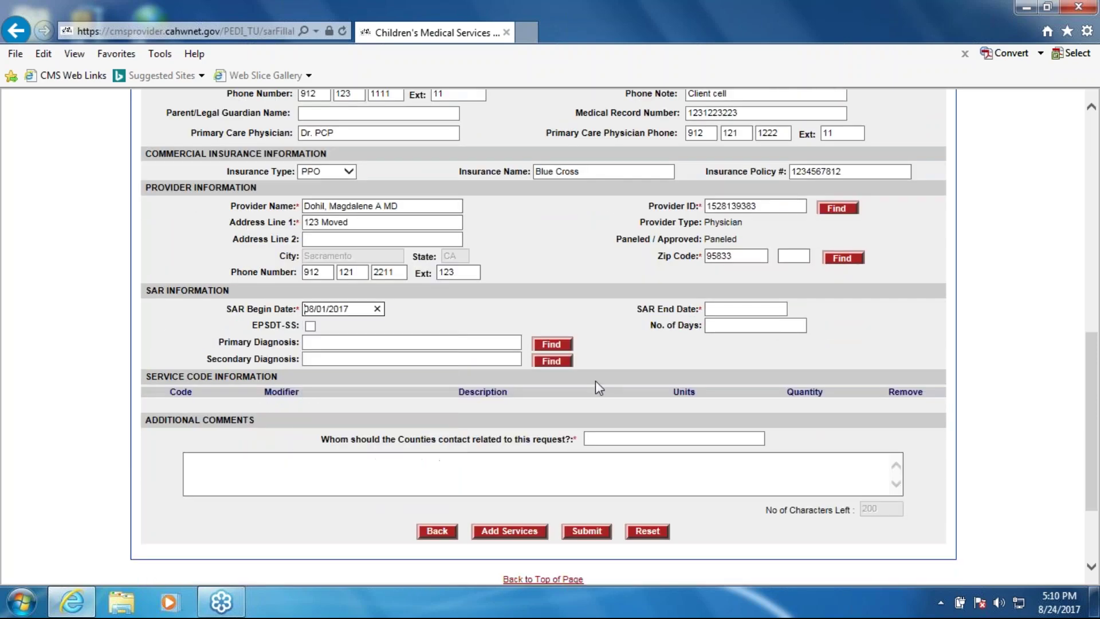
left_click(742, 312)
left_click(800, 439)
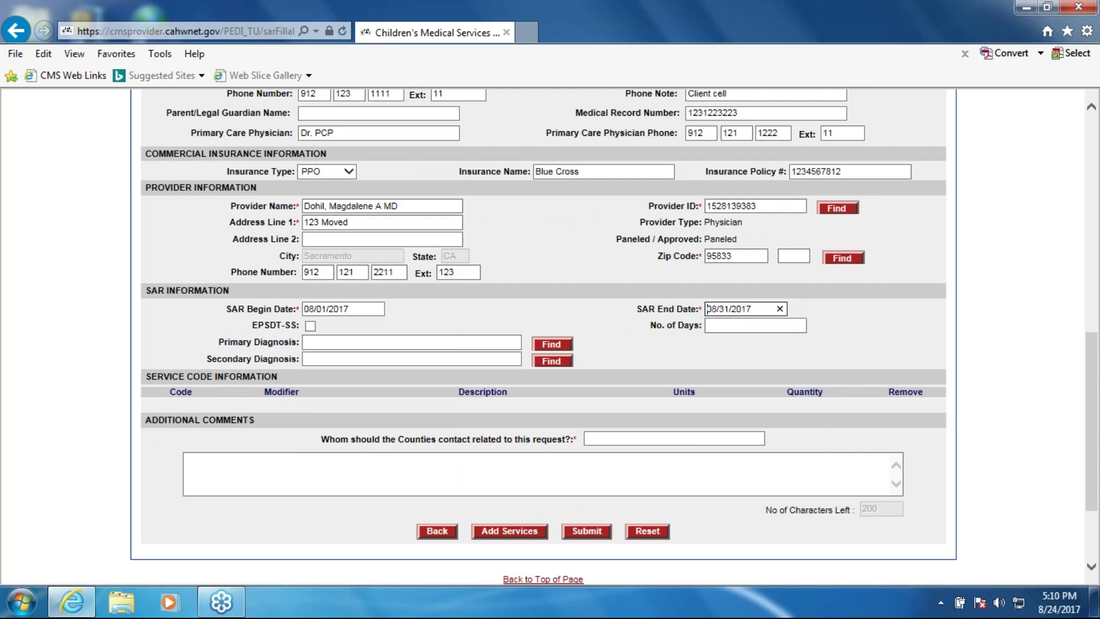
Set primary diagnosis W55.12XS and begin entering the county contact's name and phone
left_click(395, 342)
type("w03")
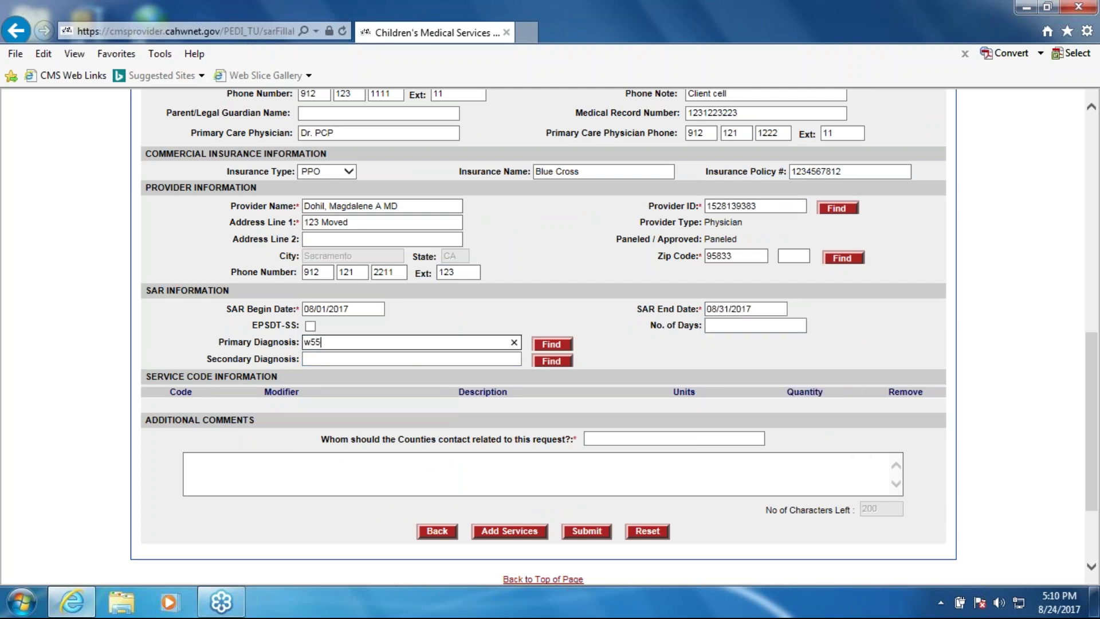
key("Return")
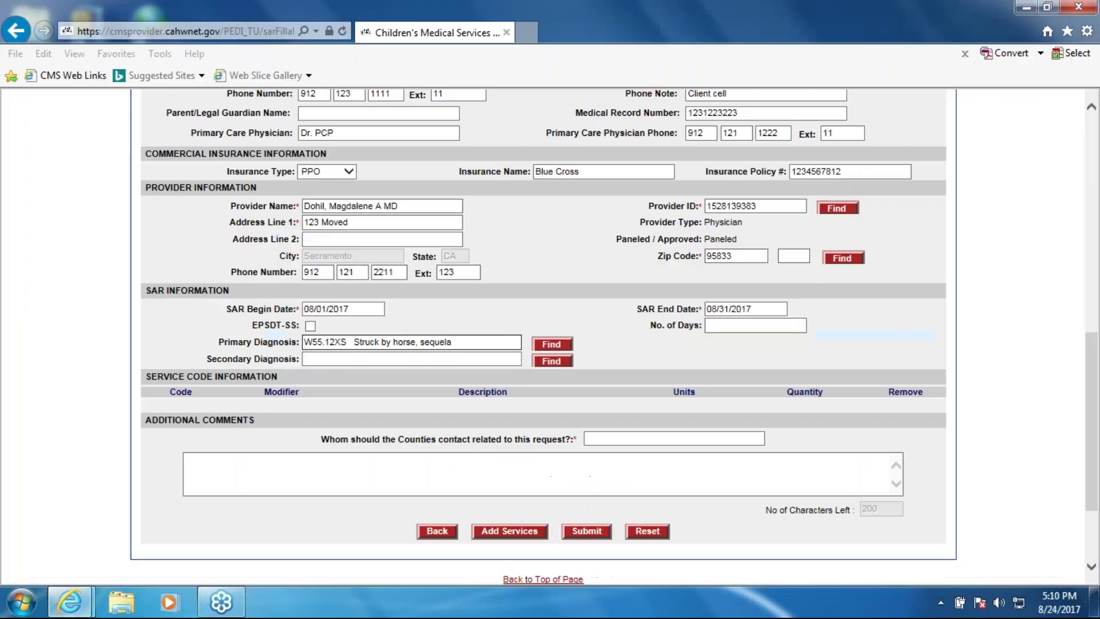
type("Molly 916-12")
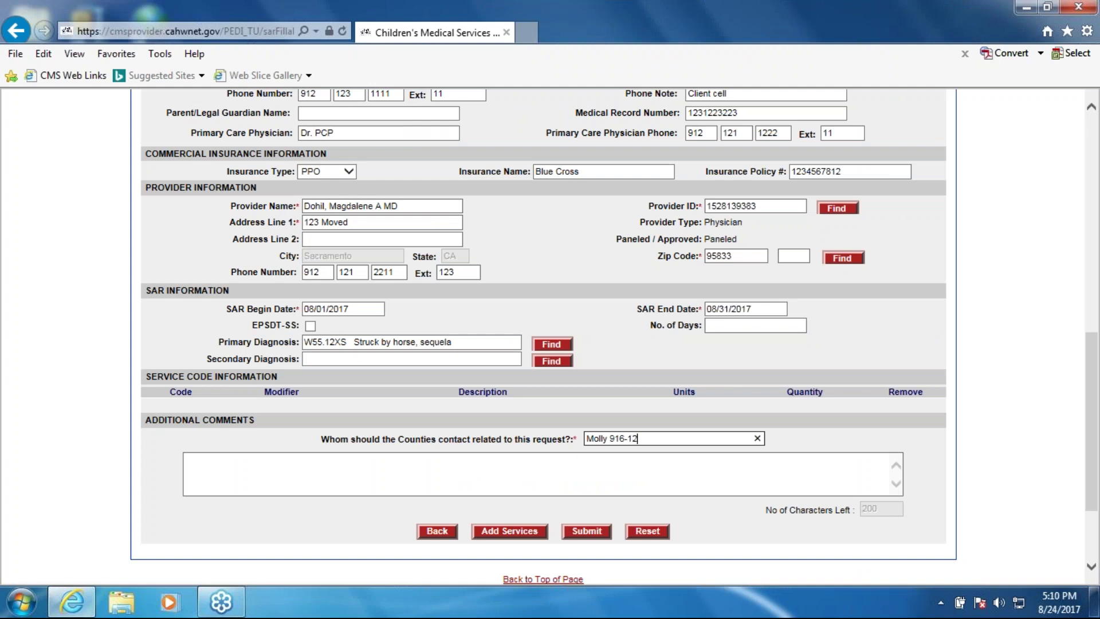
type("3-1234")
Add the comment 'Faxing over justification.'
left_click(442, 456)
type("Fa")
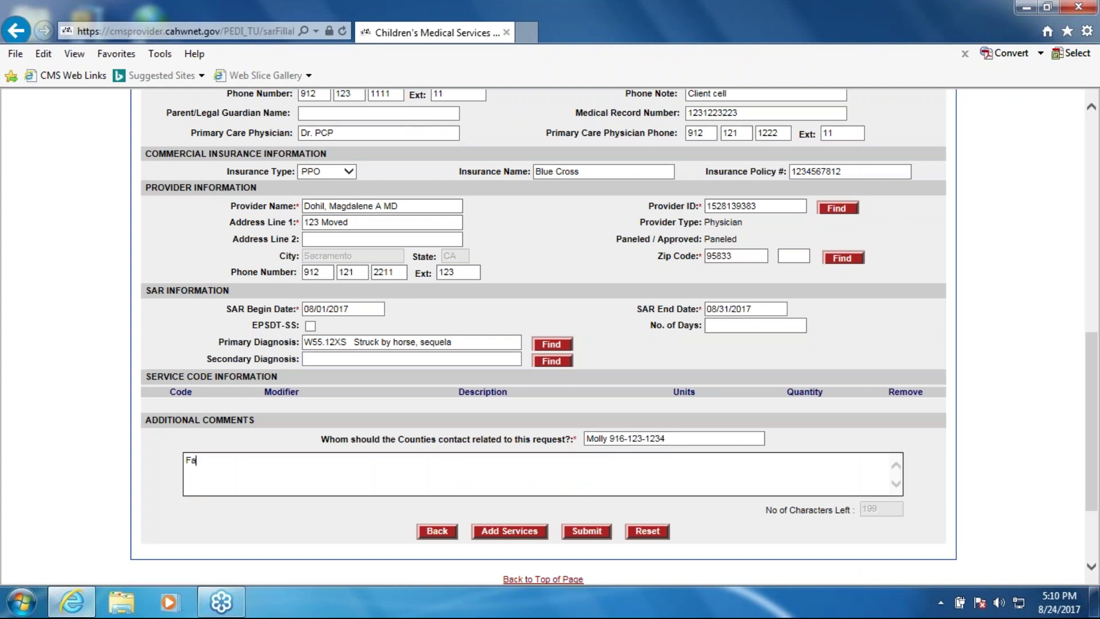
type("xing over justifc")
key("BackSpace")
type("ication.")
Correct the client's case number by replacing its trailing digits
scroll(543, 332, "up", 3)
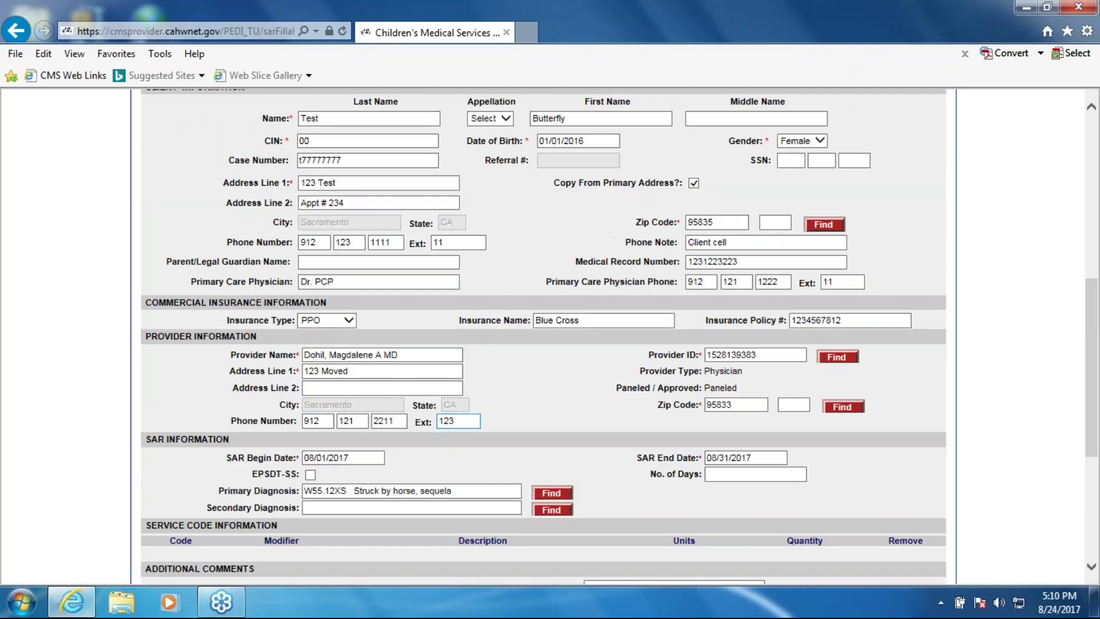
scroll(496, 324, "up", 1)
scroll(496, 325, "up", 2)
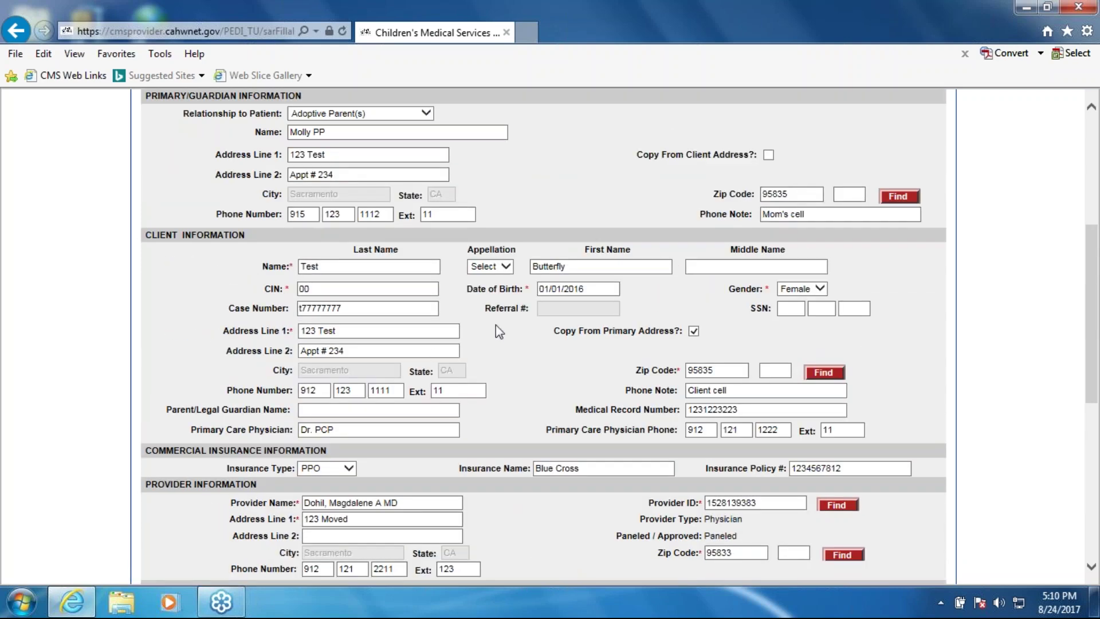
left_click(403, 308)
key("BackSpace")
key("BackSpace")
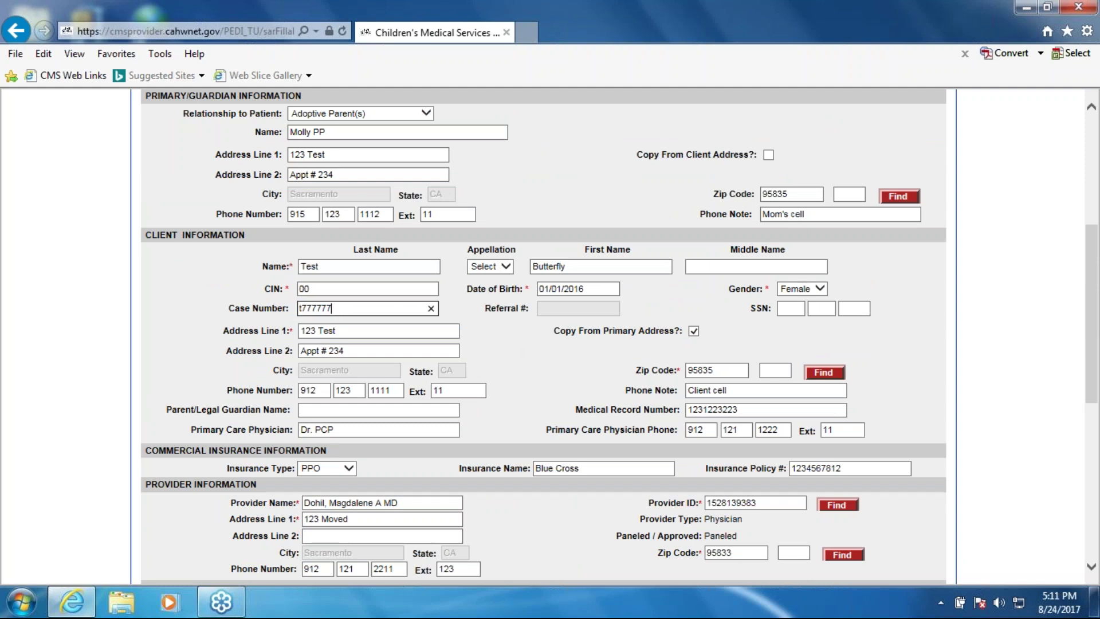
type("56")
left_click(709, 298)
Set the client's date of birth to today, 08/24/2017
scroll(642, 461, "down", 8)
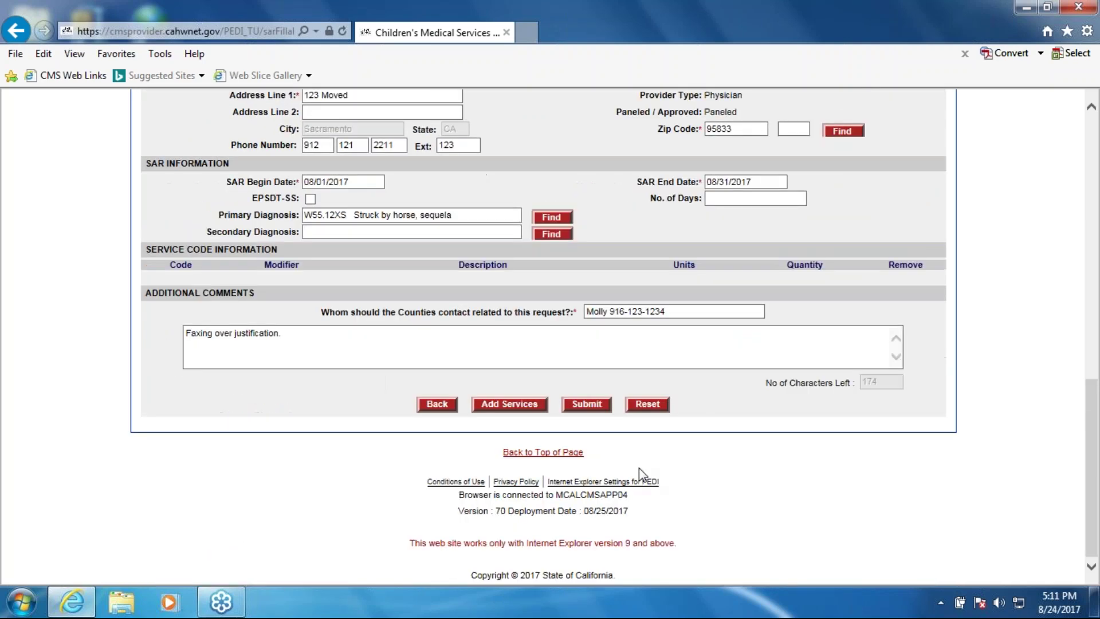
scroll(575, 472, "up", 10)
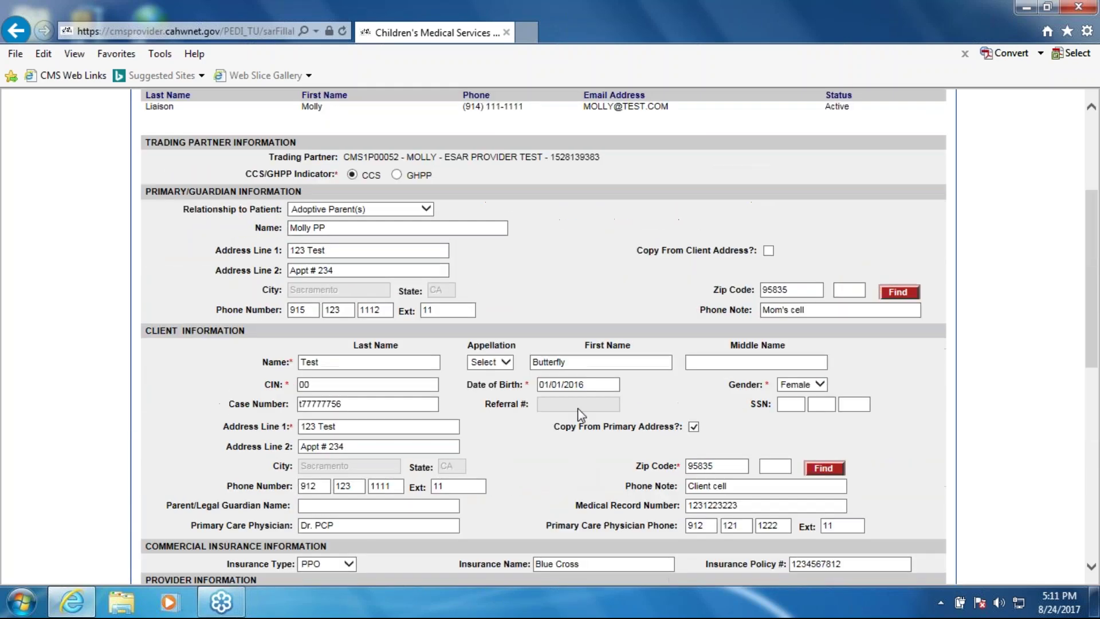
left_click(599, 389)
left_click(610, 557)
scroll(598, 456, "down", 3)
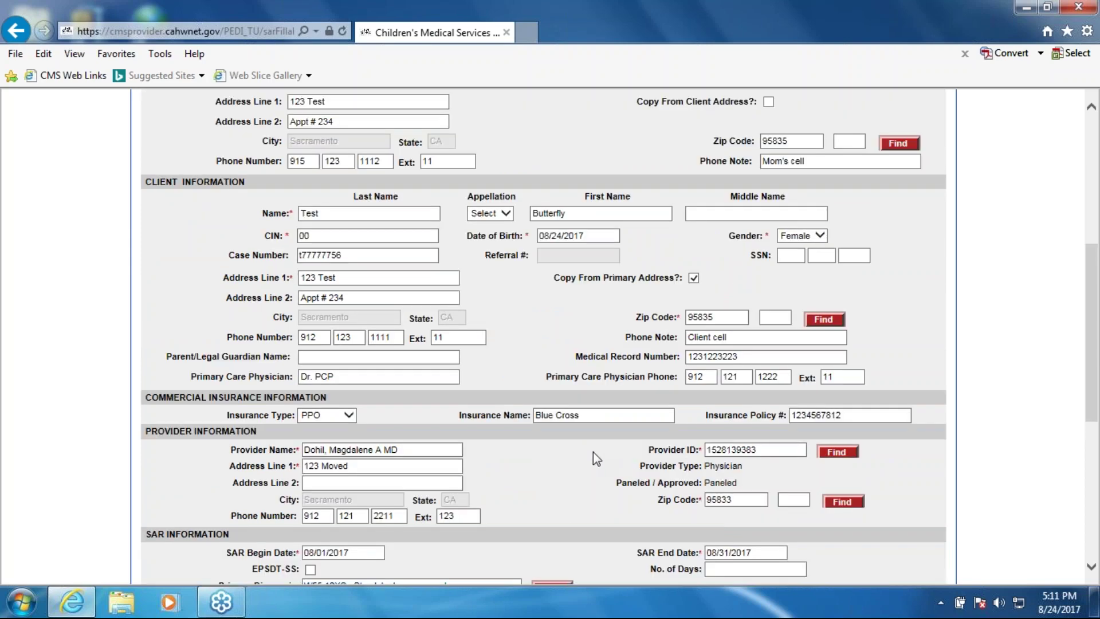
scroll(630, 475, "down", 8)
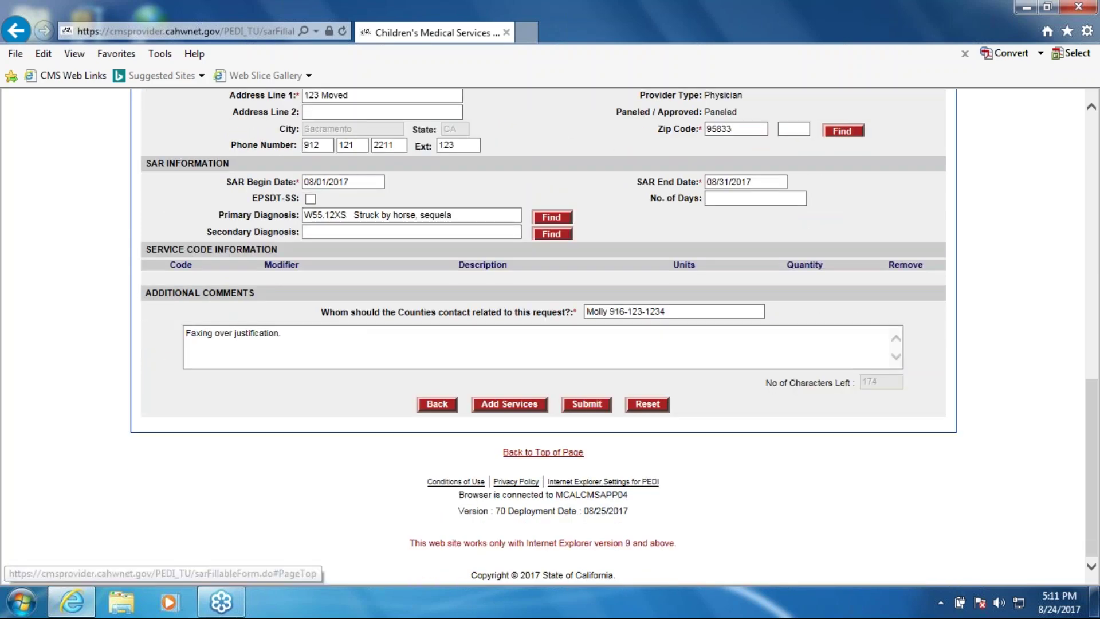
Add service code 01 PHYSICIAN with 1 unit and submit the eSAR
left_click(587, 404)
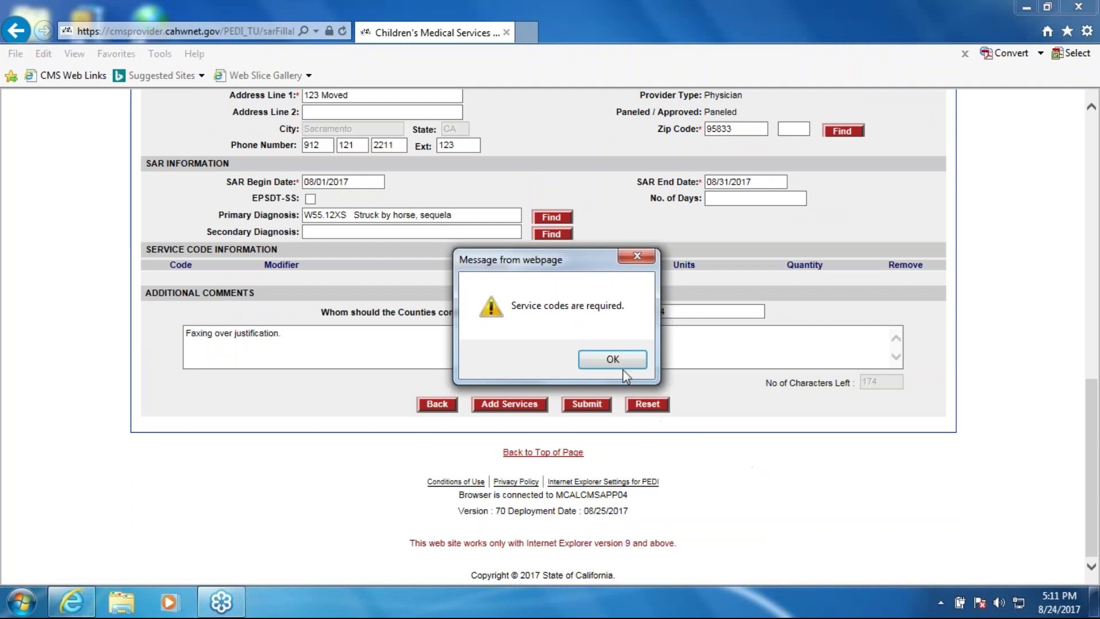
left_click(623, 358)
left_click(519, 403)
left_click(469, 262)
type("1")
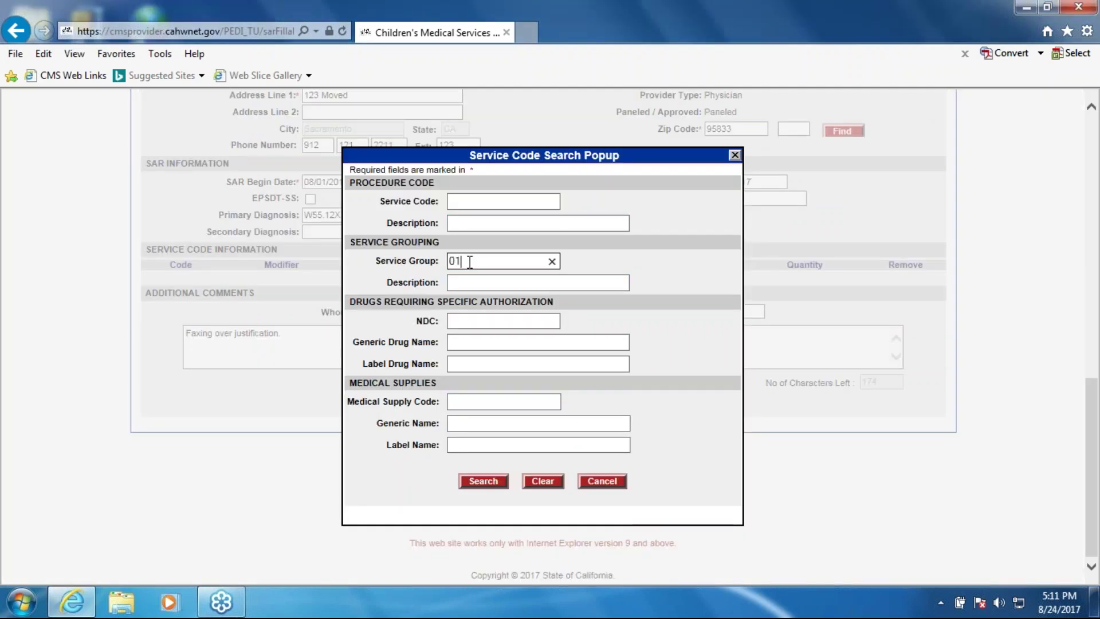
key("Return")
type("1")
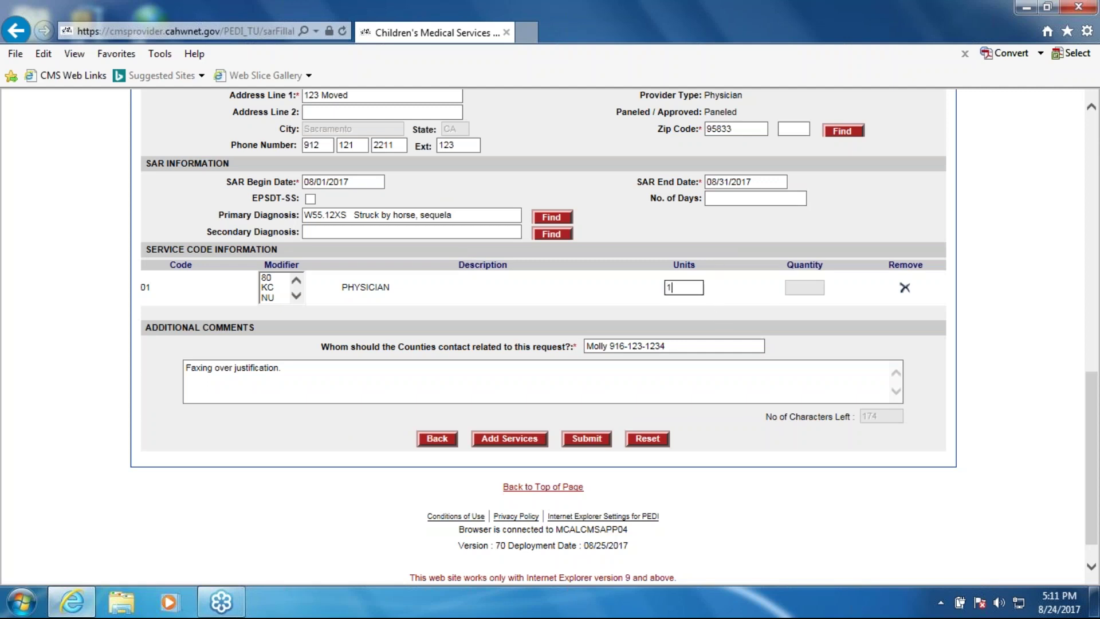
left_click(589, 442)
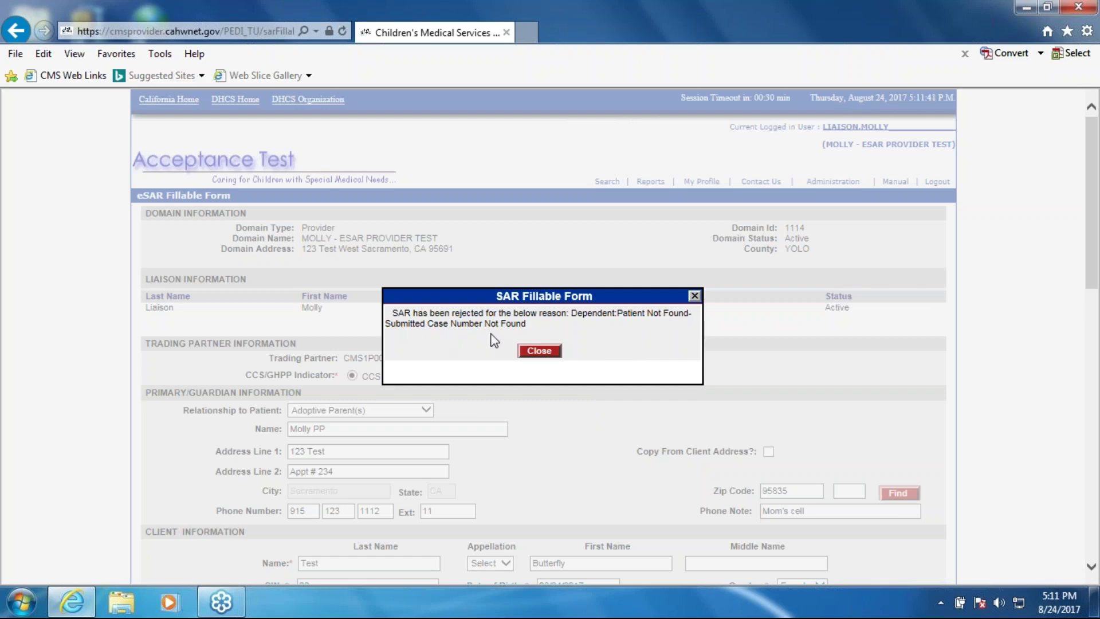
Dismiss the case-number rejection, clear Case Number and replace the client's CIN
left_click(538, 350)
scroll(539, 413, "down", 3)
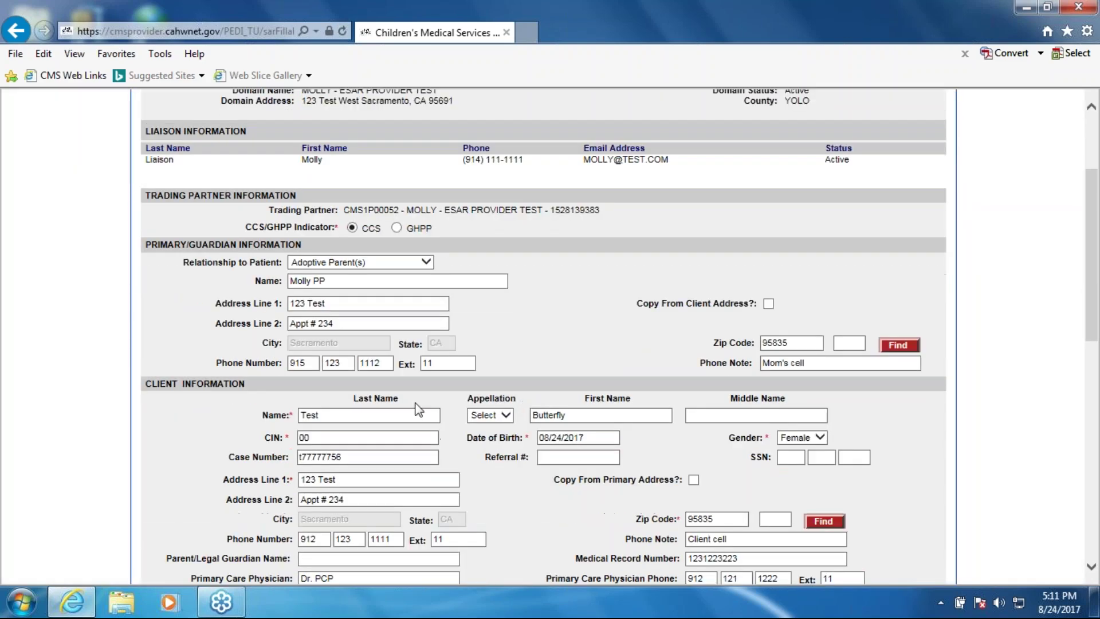
left_click(383, 455)
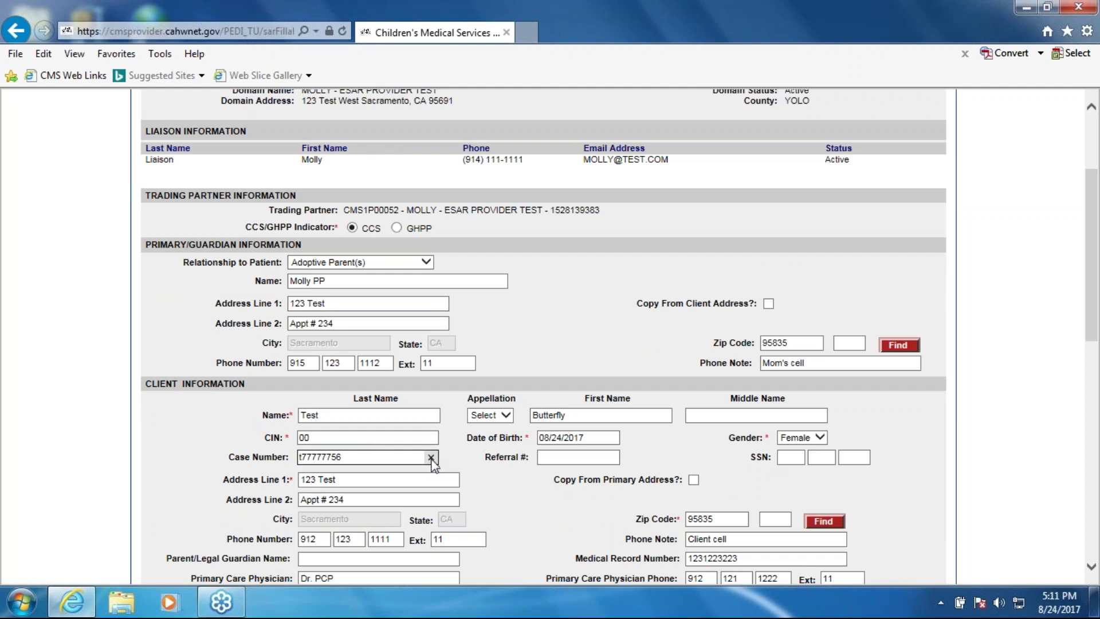
key("ctrl+a")
key("BackSpace")
key("shift+Tab")
key("BackSpace")
key("BackSpace")
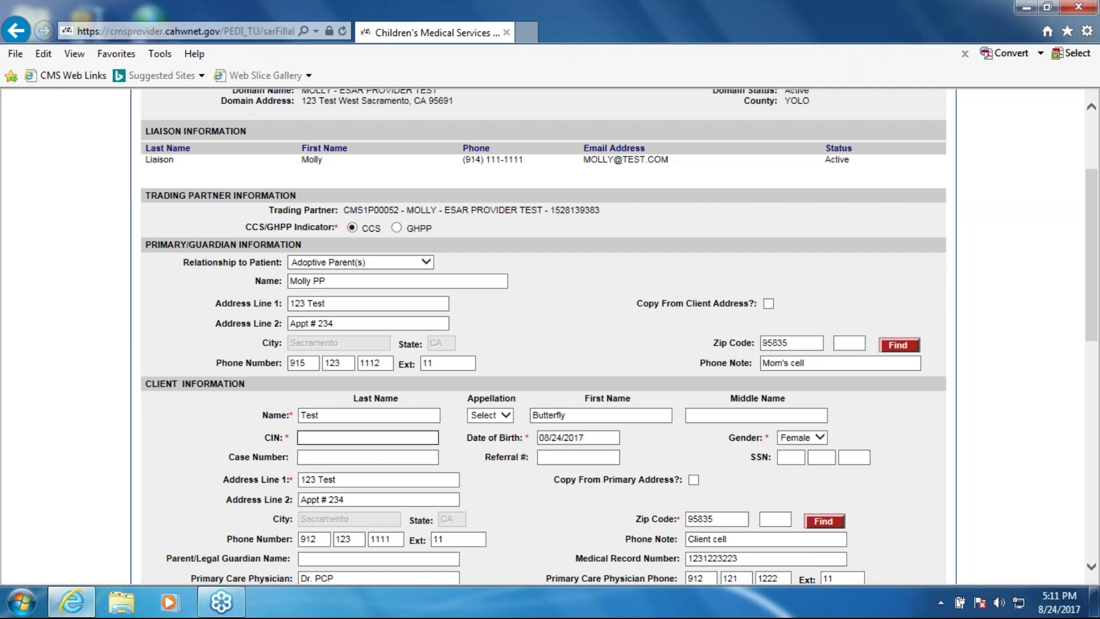
Leave the date of birth unchanged and resubmit the eSAR
left_click(592, 438)
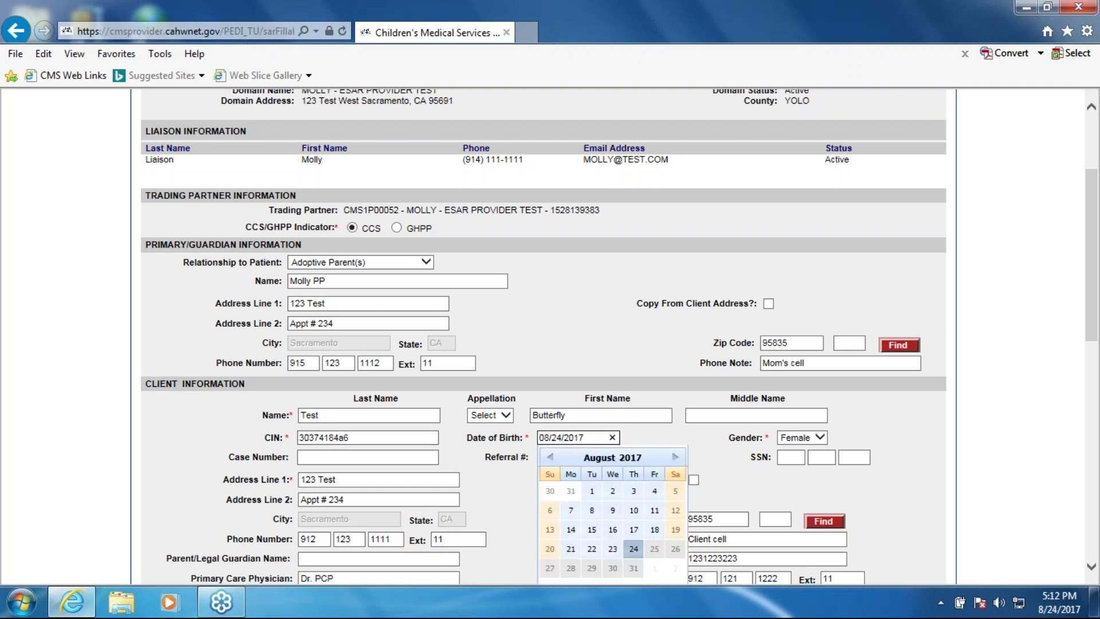
left_click(367, 437)
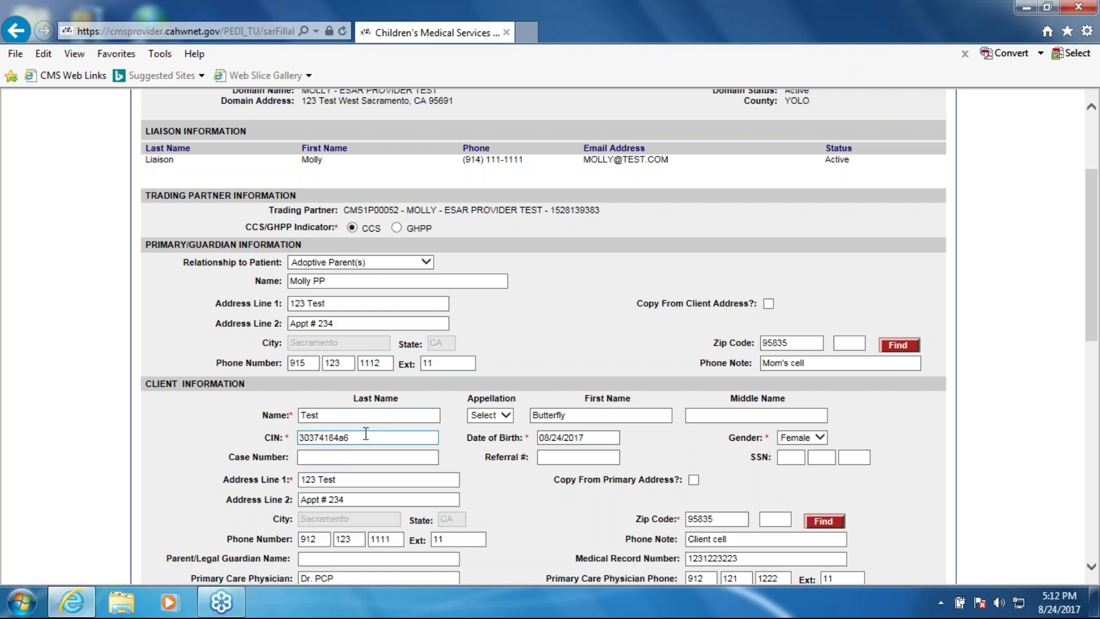
left_click(568, 441)
left_click(710, 470)
scroll(524, 520, "down", 7)
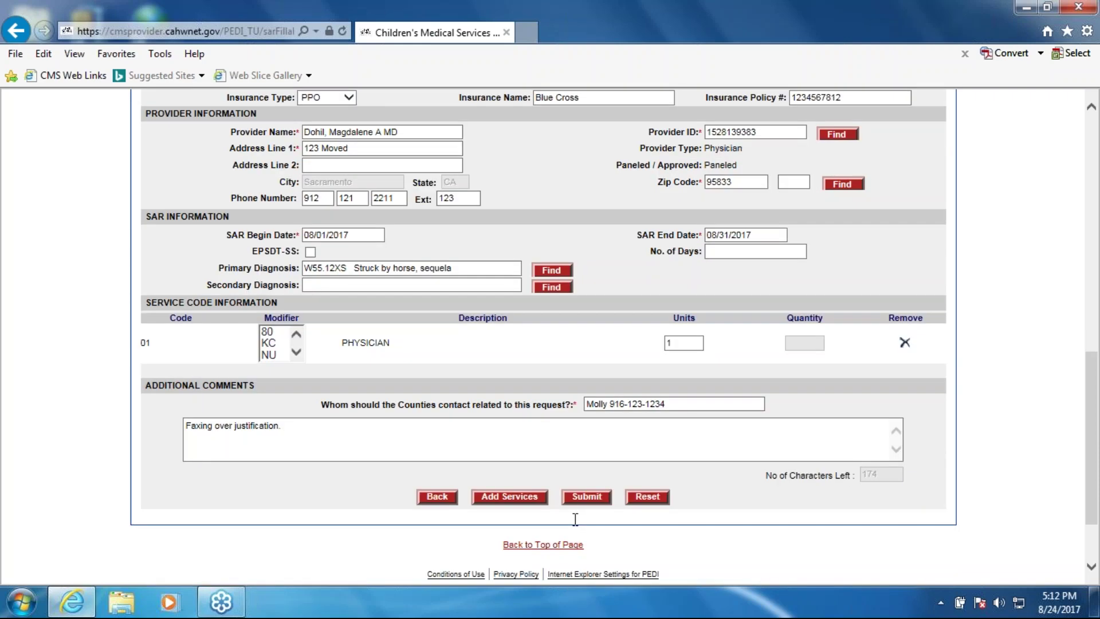
left_click(587, 497)
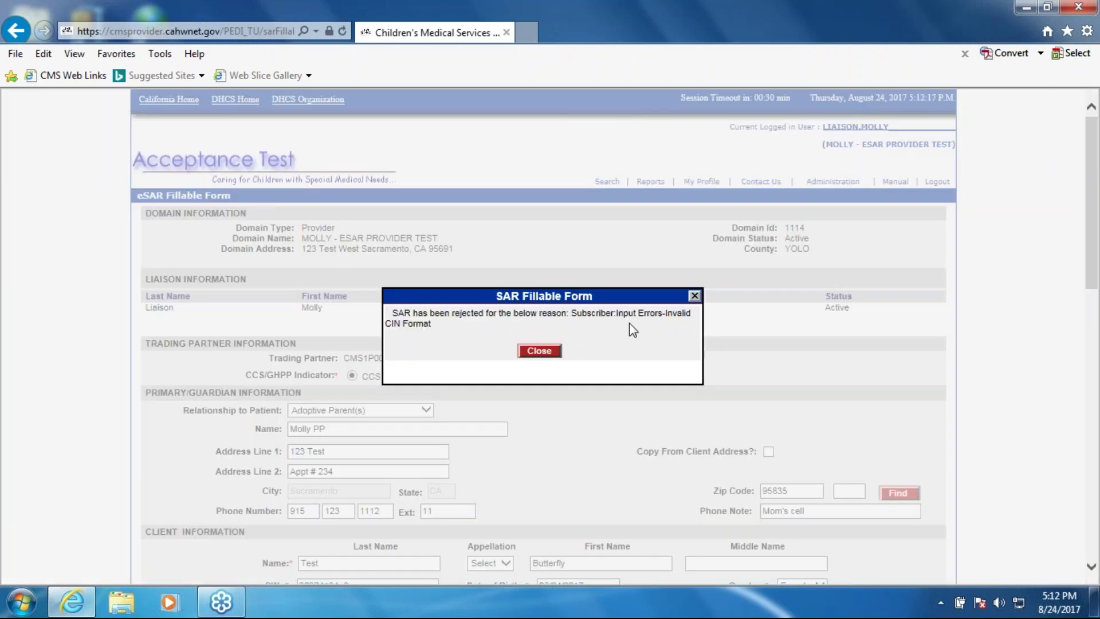
Change the CIN's lowercase 'a' to uppercase 'A' and resubmit the eSAR
left_click(527, 351)
scroll(481, 379, "down", 3)
left_click(359, 431)
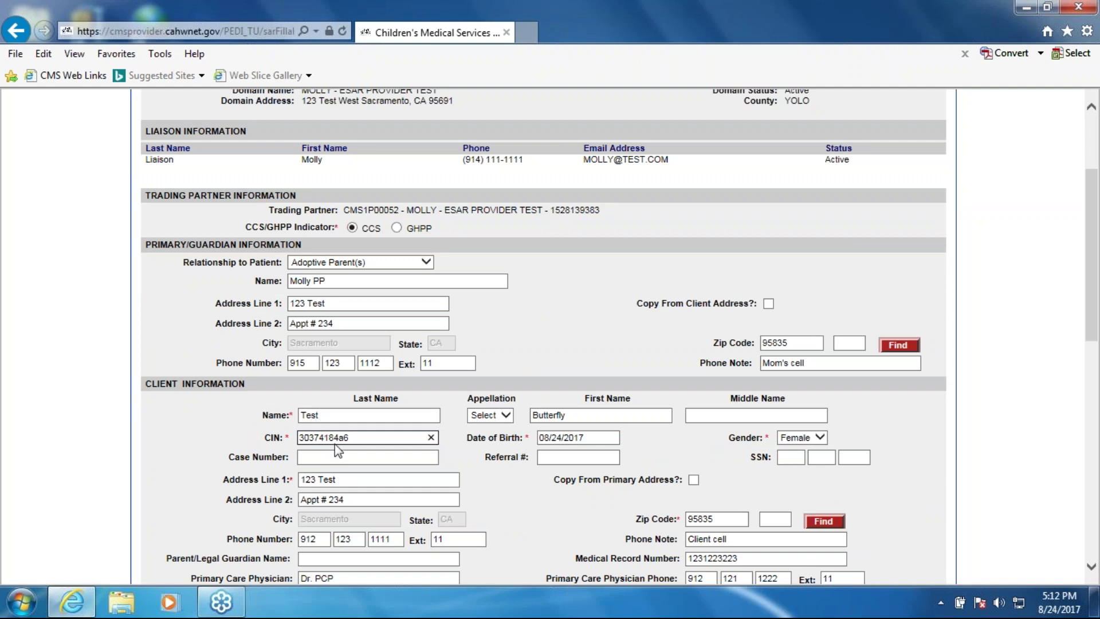
left_click(343, 437)
key("BackSpace")
type("A")
scroll(605, 359, "down", 8)
left_click(574, 572)
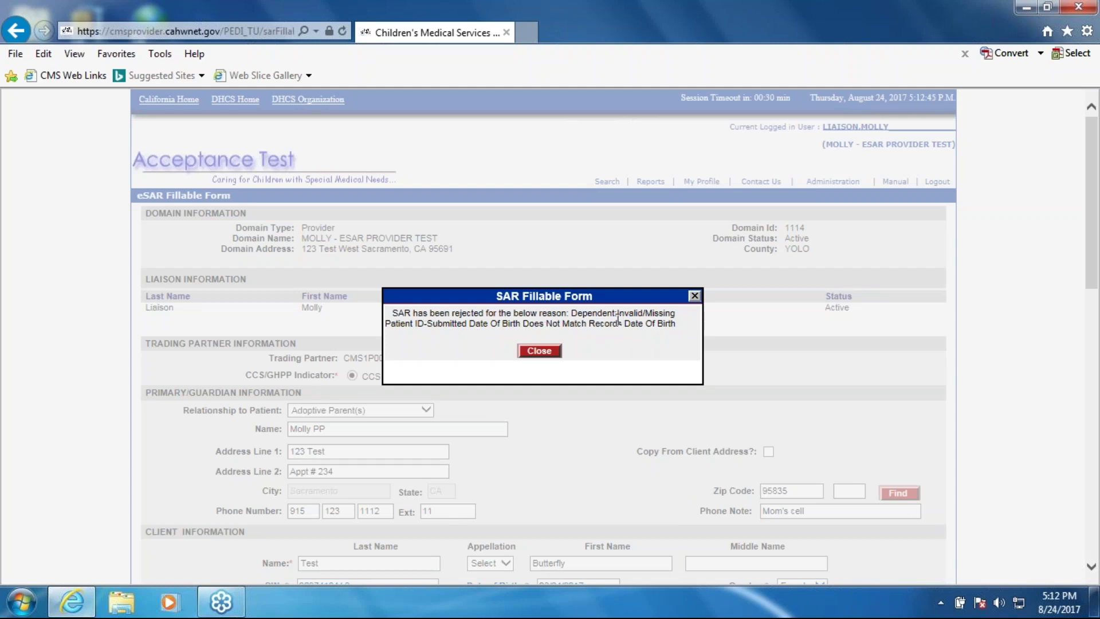
Change the client's date of birth to 01/01/2016 and resubmit the eSAR
left_click(539, 352)
scroll(601, 405, "down", 4)
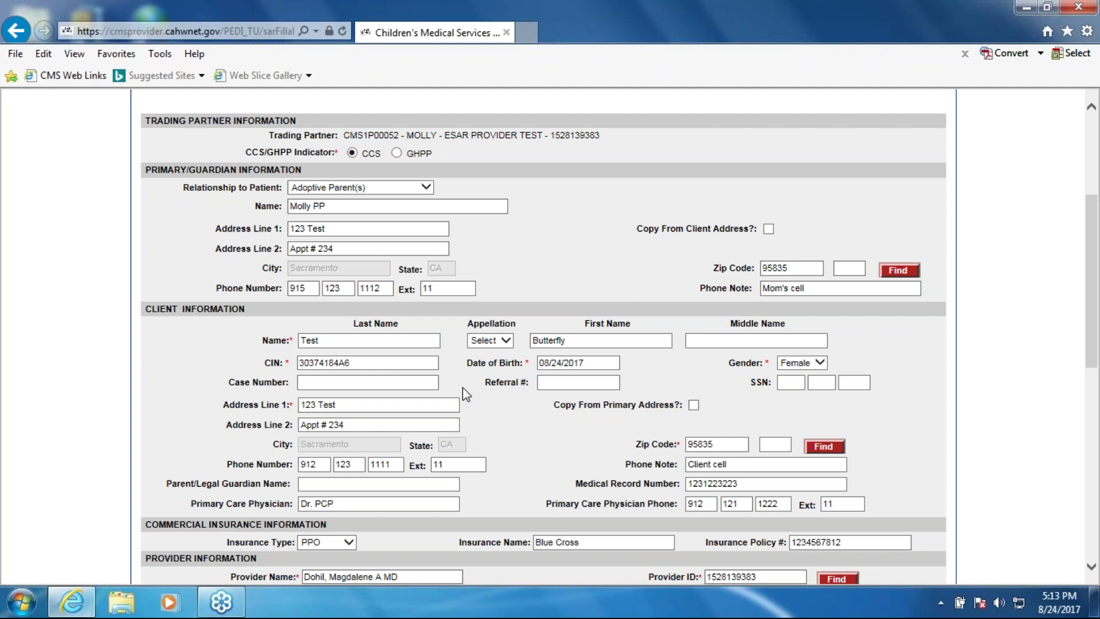
left_click(582, 363)
key("BackSpace")
key("BackSpace")
key("BackSpace")
key("BackSpace")
key("BackSpace")
key("BackSpace")
key("BackSpace")
key("BackSpace")
key("BackSpace")
key("BackSpace")
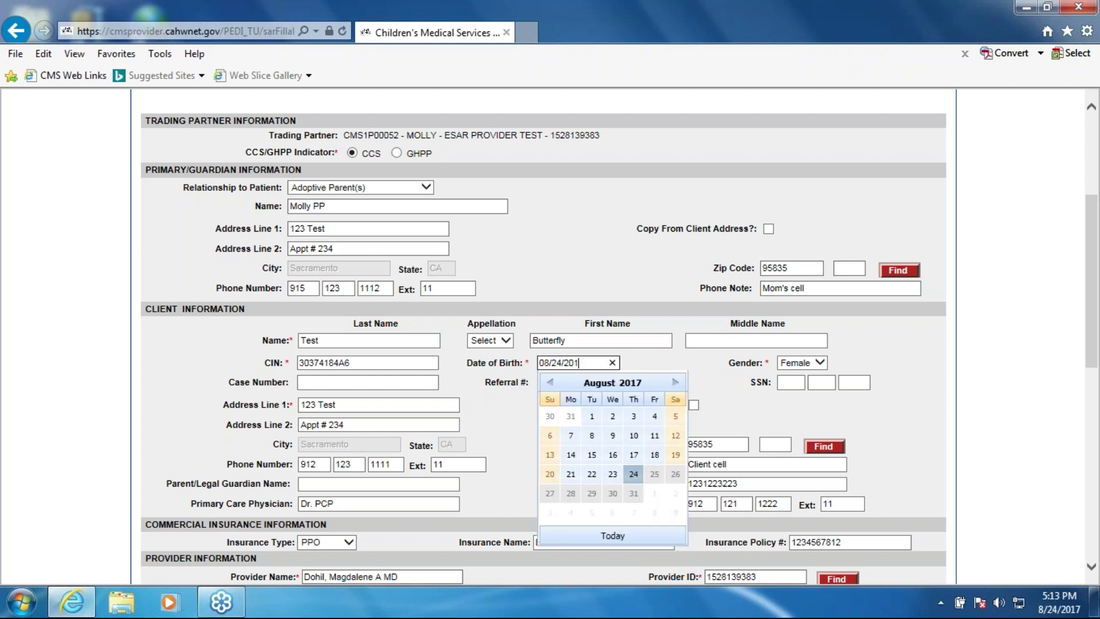
type("1/01/2016")
left_click(626, 368)
scroll(627, 368, "down", 10)
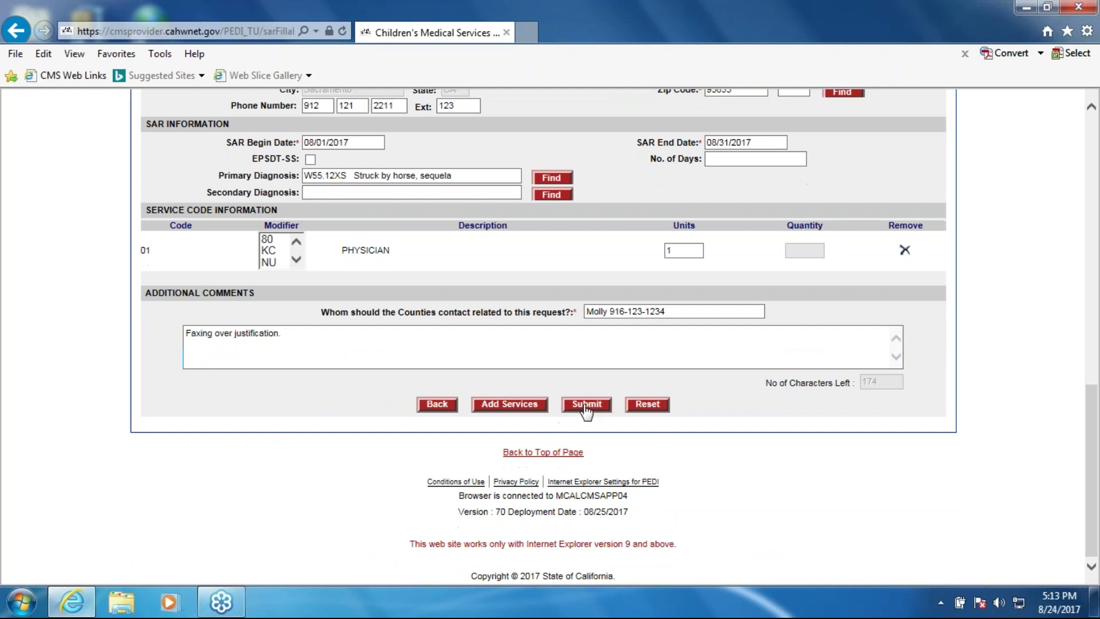
left_click(586, 404)
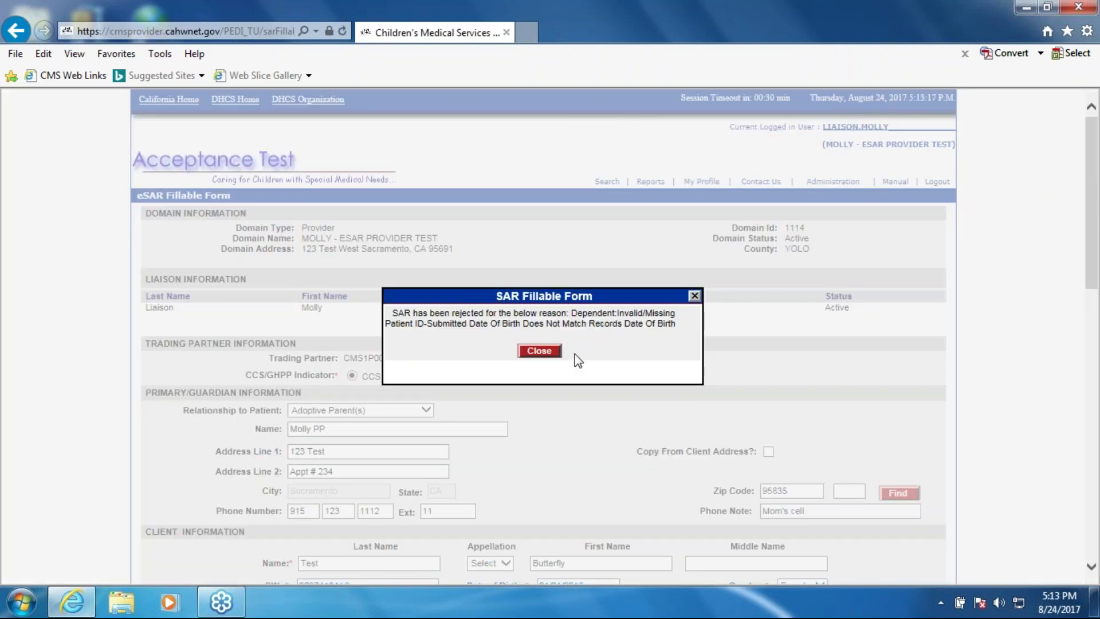
Change the birth date to 01/01/2017, resubmit, and select the temporary SAR reference number
left_click(536, 354)
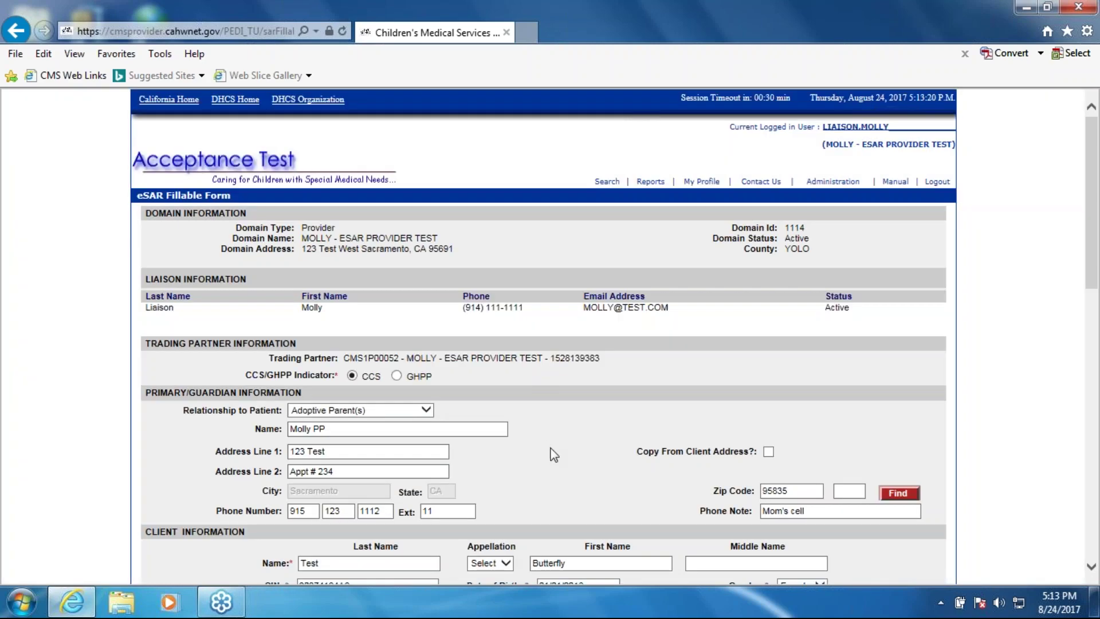
scroll(564, 450, "down", 2)
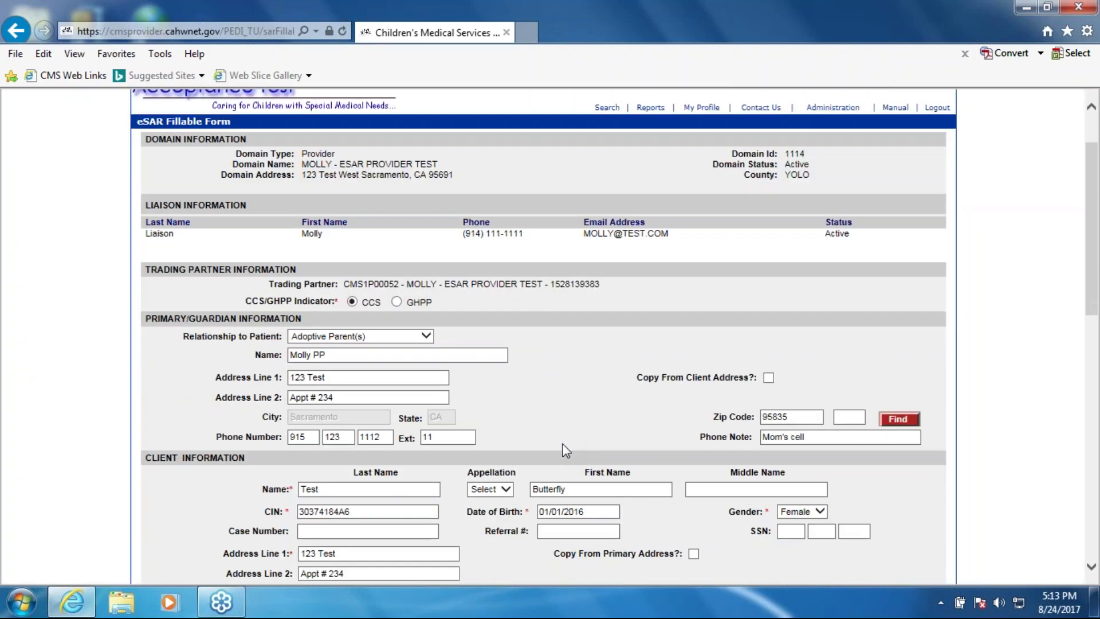
scroll(566, 451, "down", 2)
left_click(594, 436)
key("BackSpace")
type("7")
left_click(560, 309)
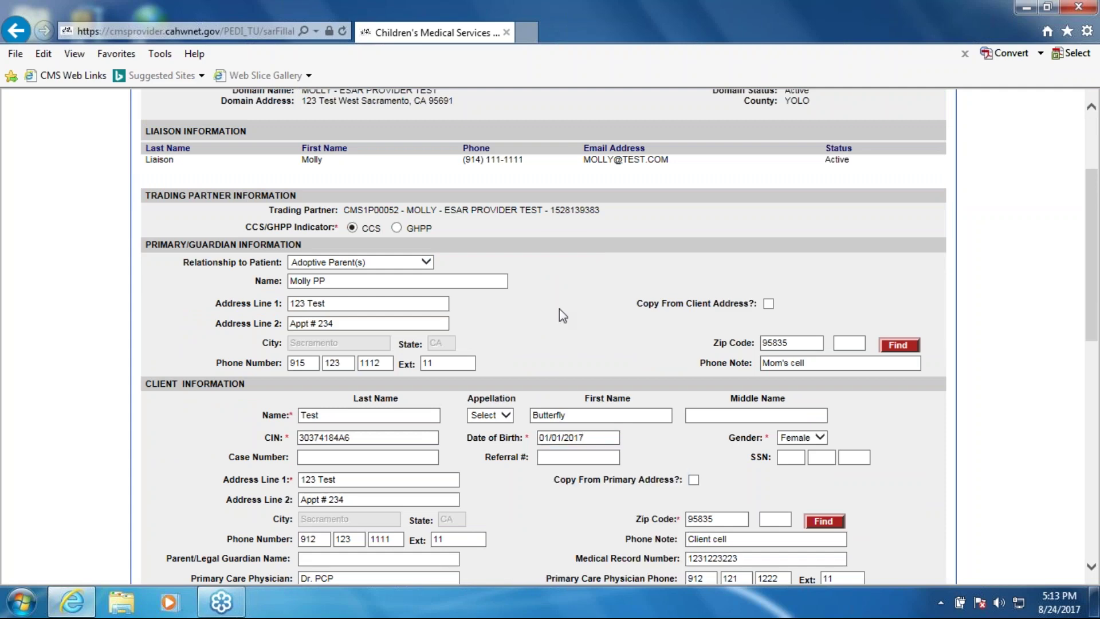
scroll(490, 486, "down", 10)
left_click(587, 404)
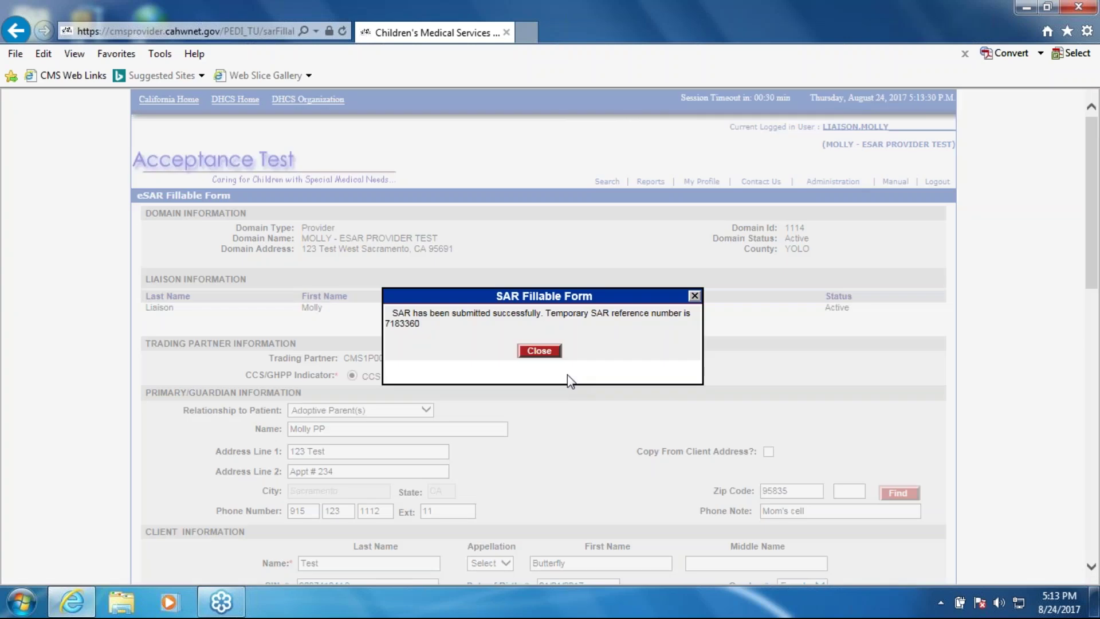
double_click(400, 325)
key("ctrl+c")
Search Client by pasting the reference into the SAR Number field
left_click(522, 352)
left_click(299, 268)
key("ctrl+v")
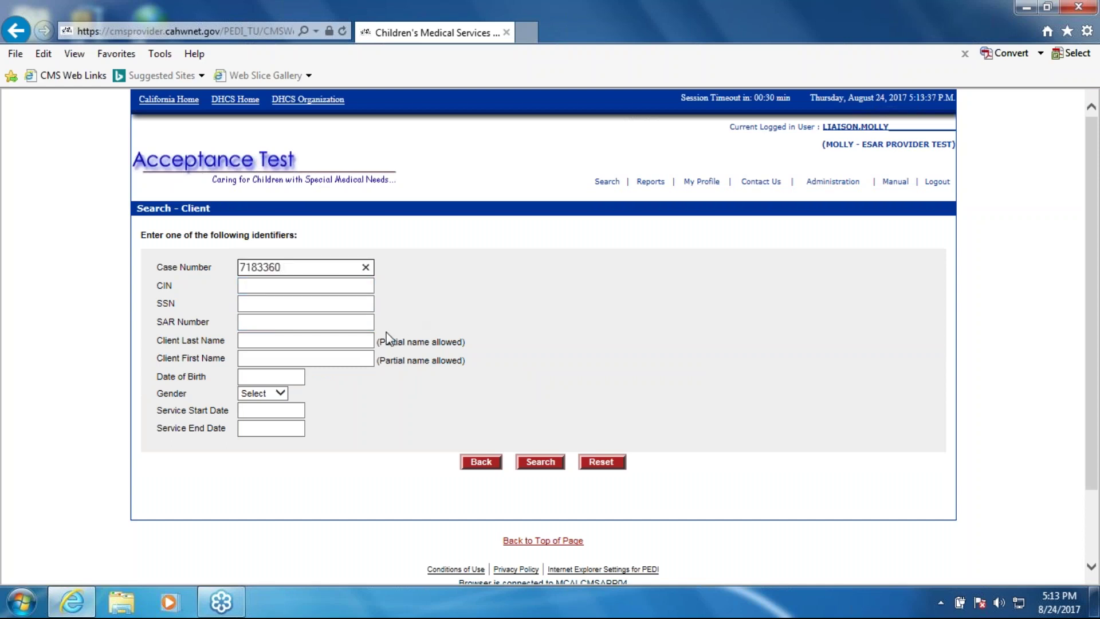
key("ctrl+z")
left_click(283, 321)
key("ctrl+v")
left_click(538, 461)
View the new physician SAR's details, Awaiting Service Review, then close them
left_click(173, 405)
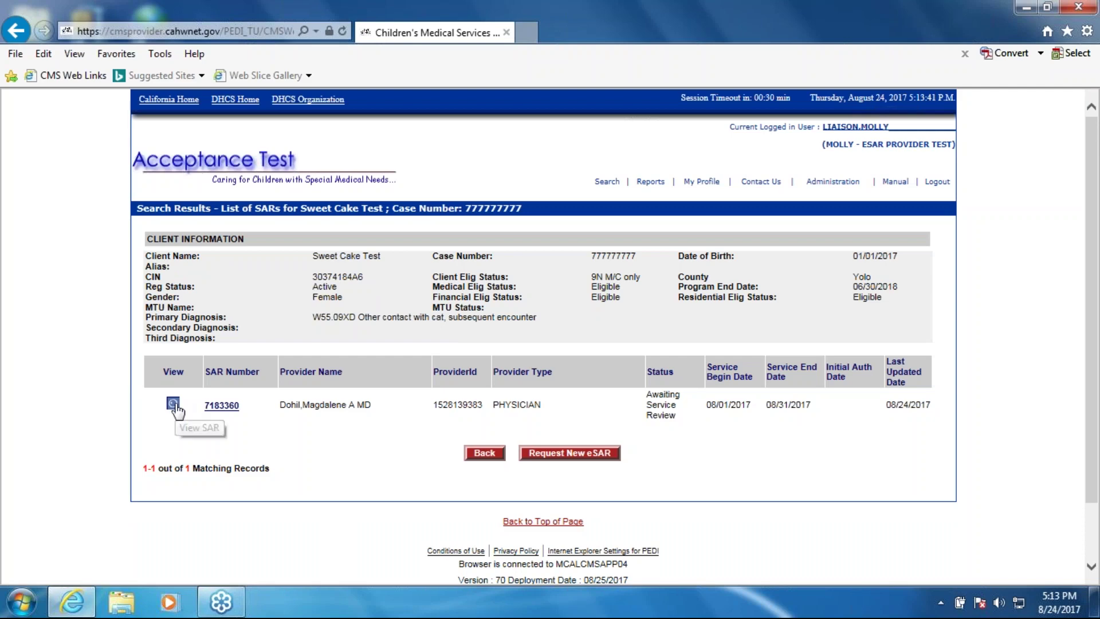
mouse_move(372, 374)
left_mouse_down()
mouse_move(238, 376)
mouse_move(389, 372)
left_mouse_up()
left_click(554, 530)
left_click(1087, 32)
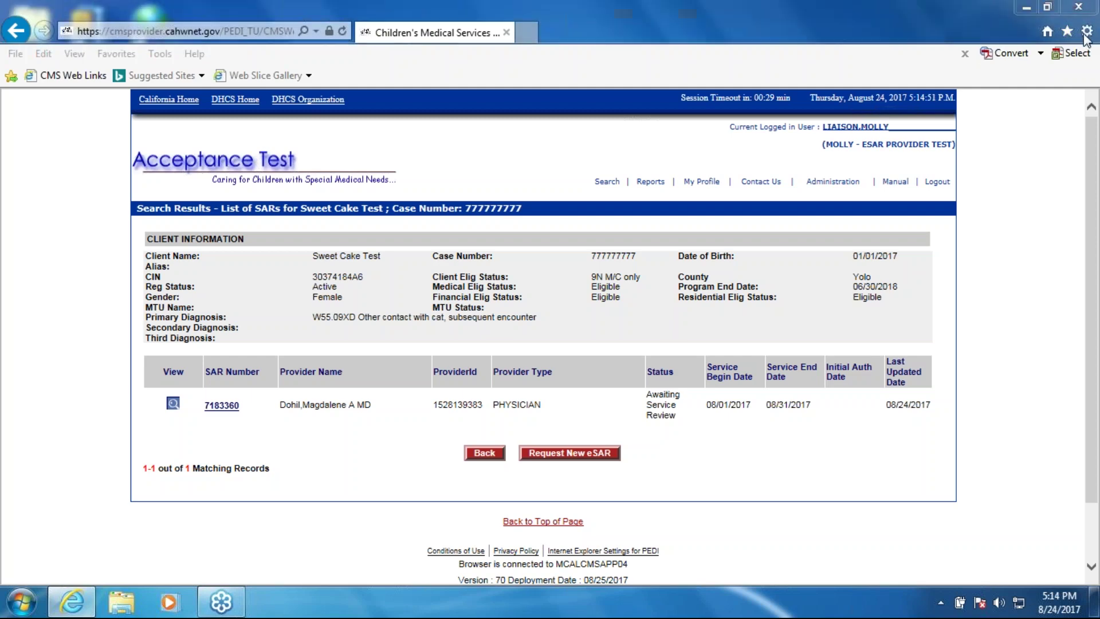